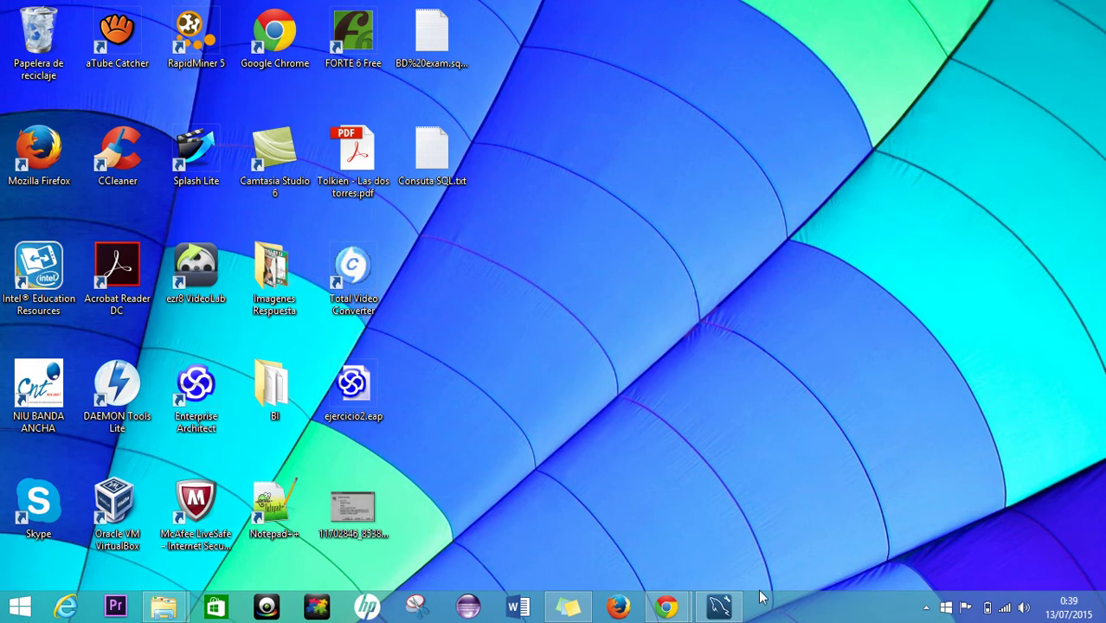
Switch to MySQL Workbench and open the Local instance MySQL connection
{"action": "left_click", "coordinate": [720, 608]}
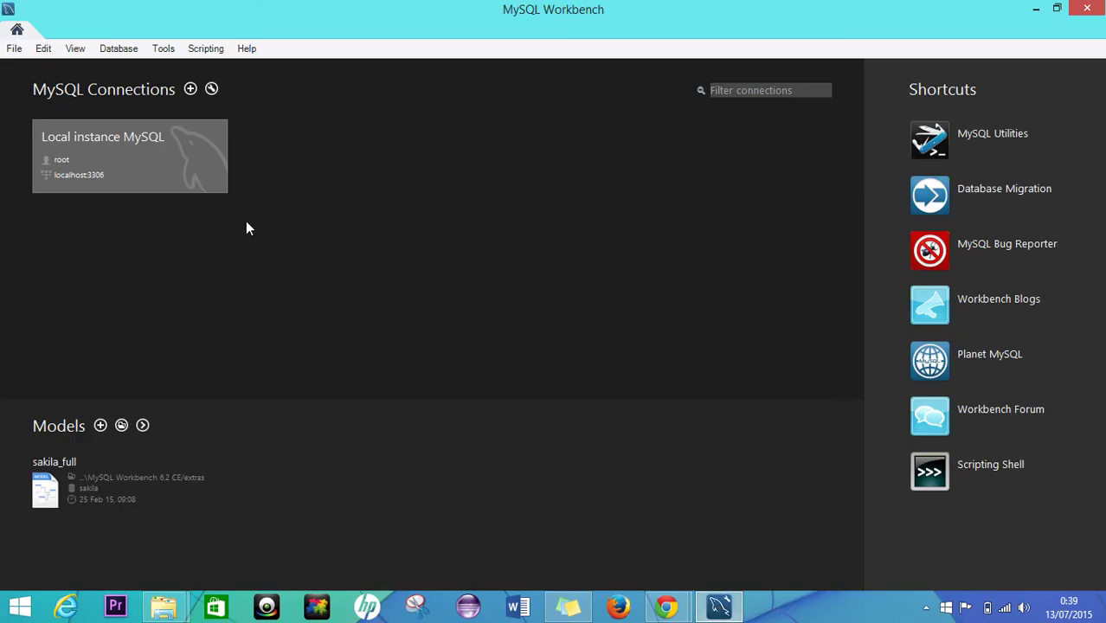
{"action": "left_click", "coordinate": [159, 186]}
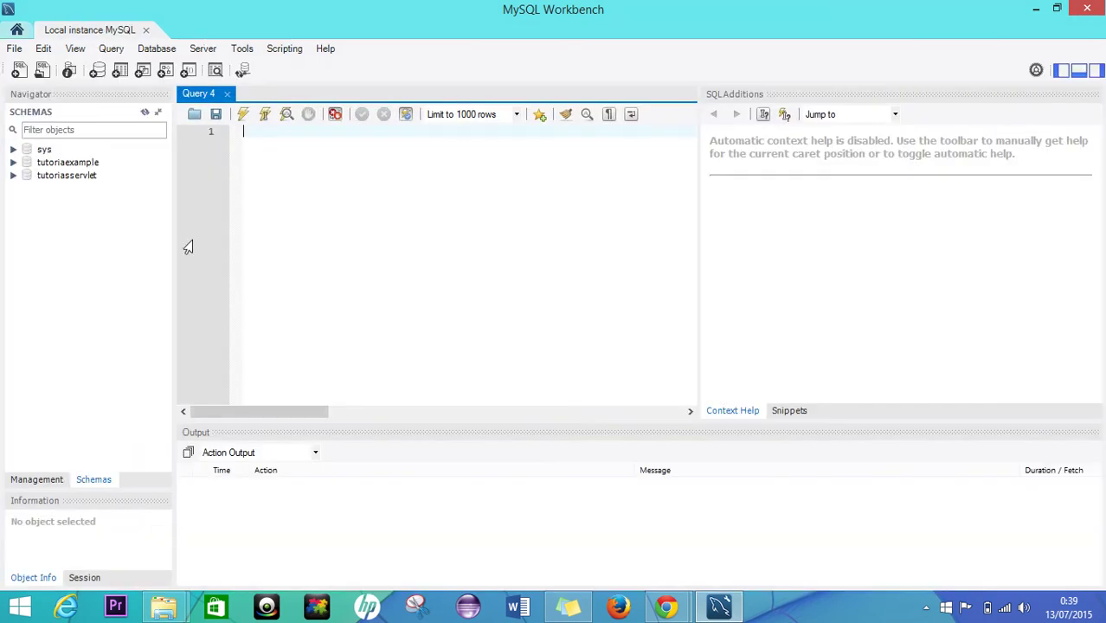
{"action": "left_click", "coordinate": [85, 218]}
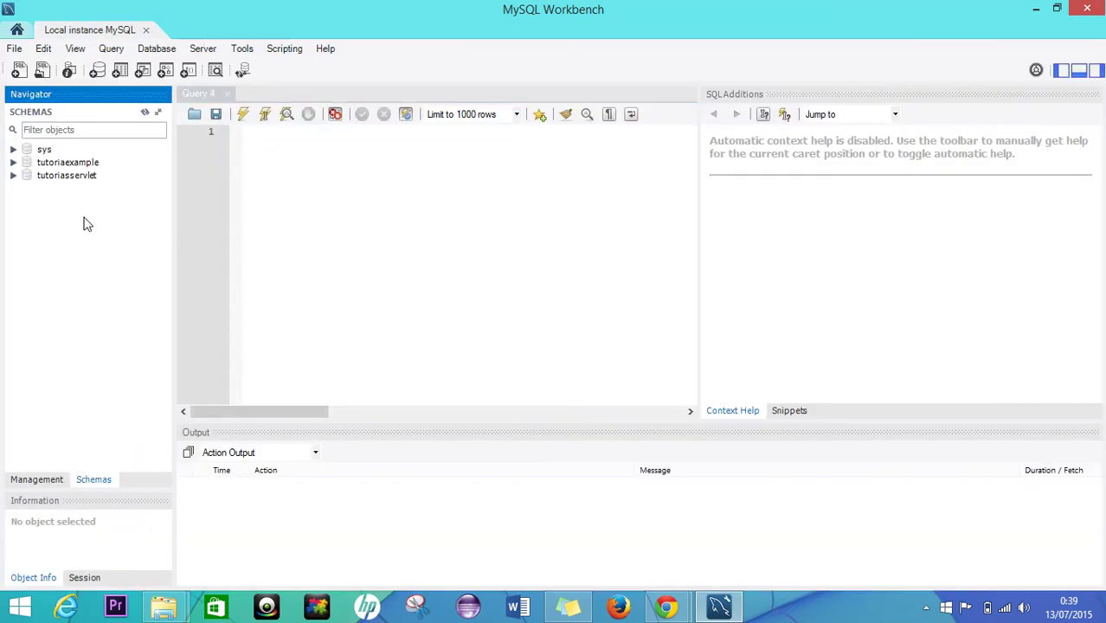
Create a schema named pruebaRapidminer with the server default collation and apply its SQL script to the server
{"action": "left_click", "coordinate": [101, 73]}
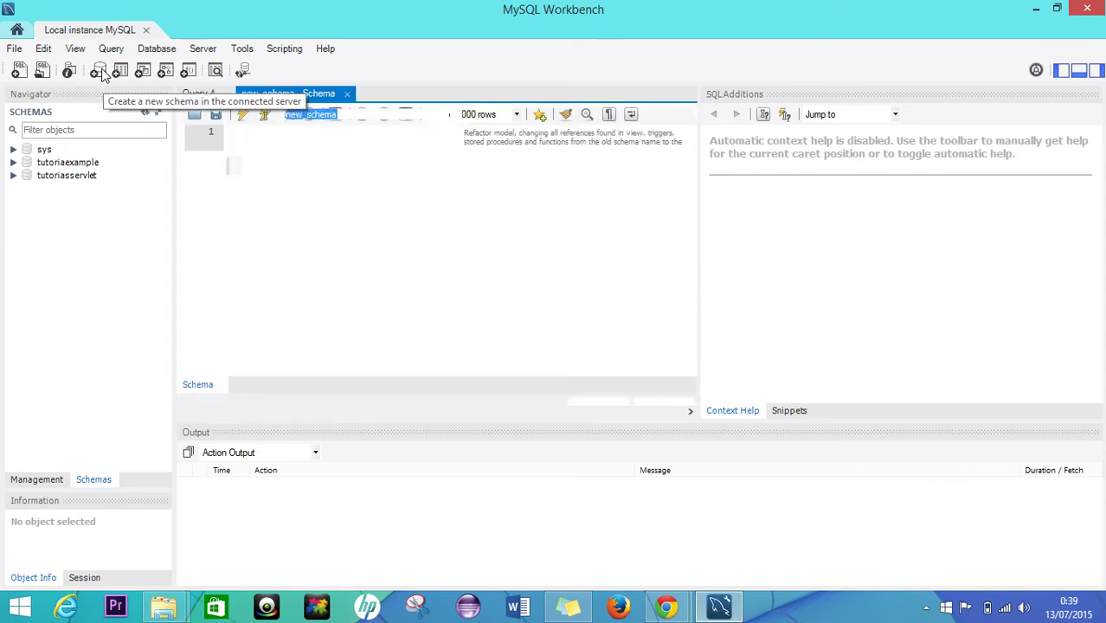
{"action": "type", "text": "prueb"}
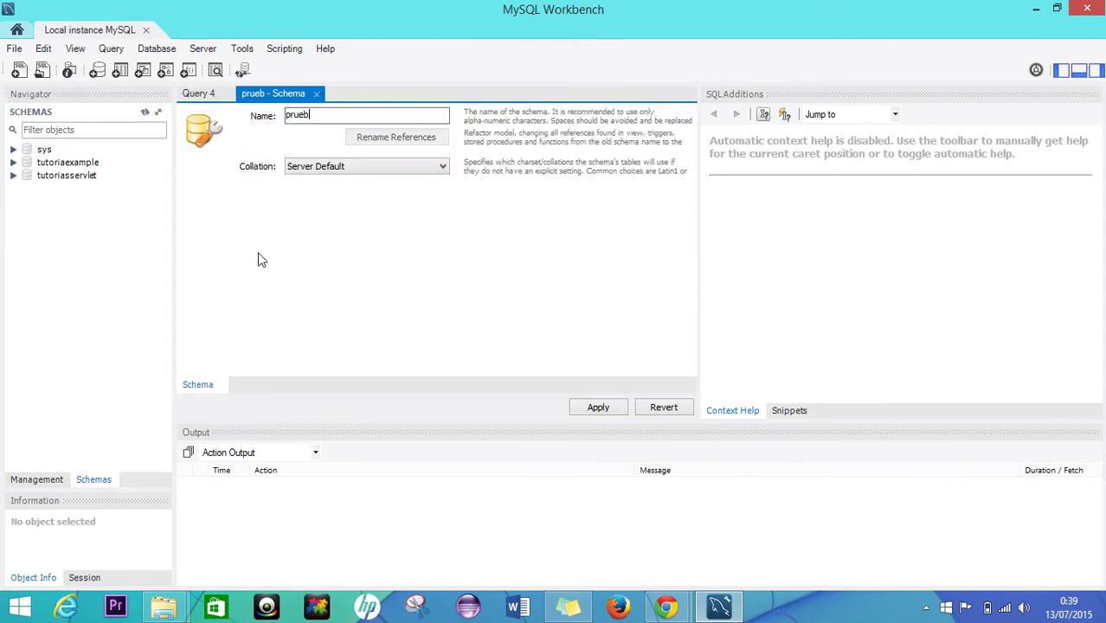
{"action": "type", "text": "aR"}
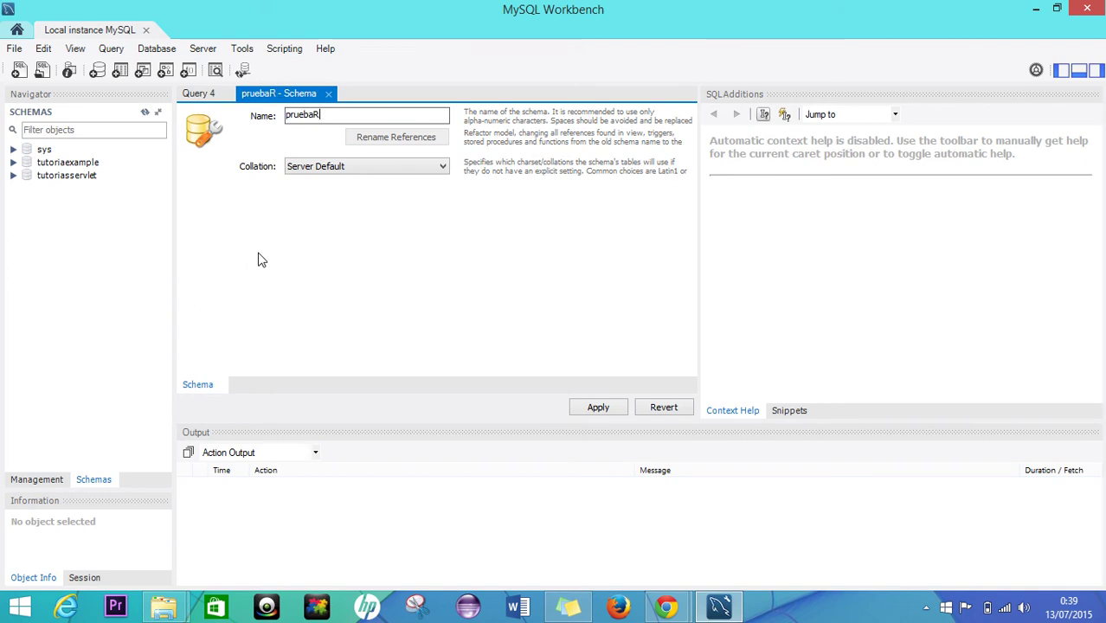
{"action": "type", "text": "apidminer"}
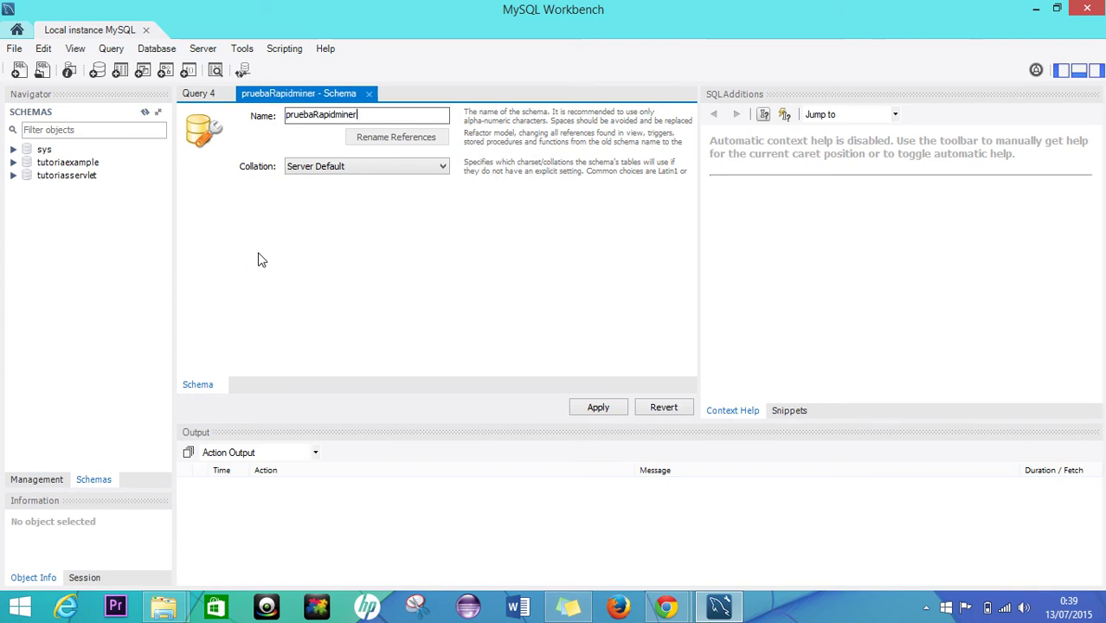
{"action": "left_click", "coordinate": [588, 403]}
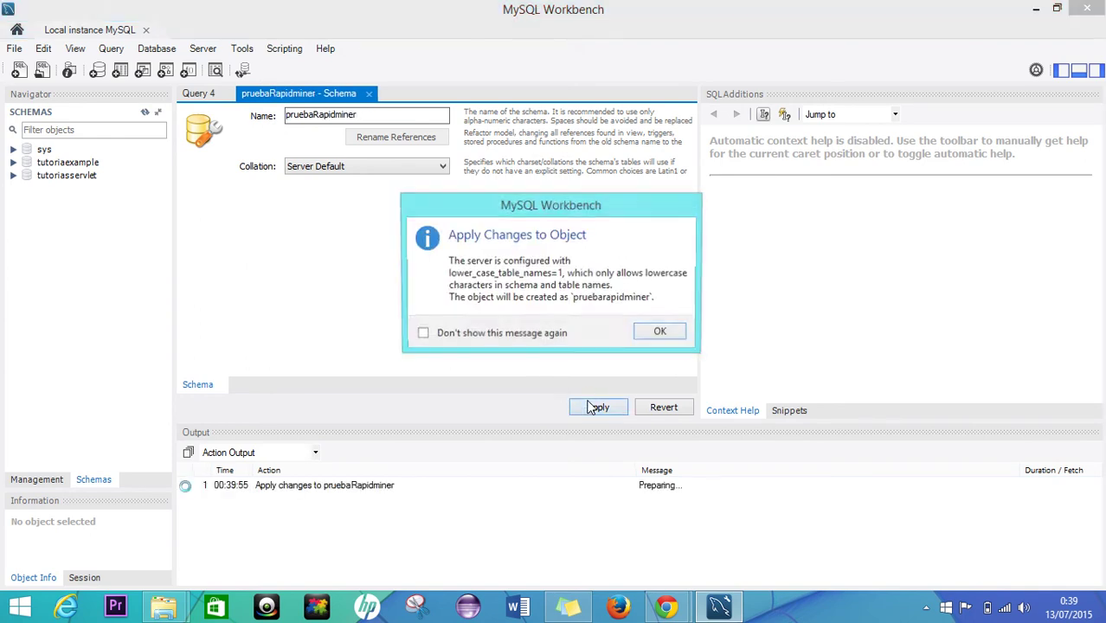
{"action": "left_click", "coordinate": [655, 335]}
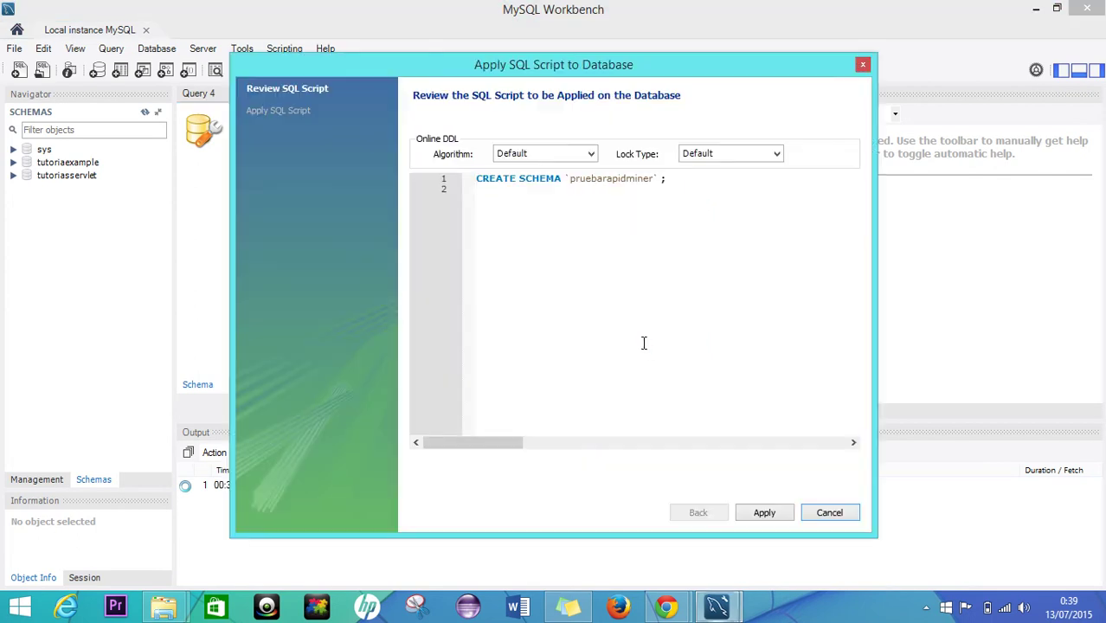
{"action": "left_click", "coordinate": [766, 512]}
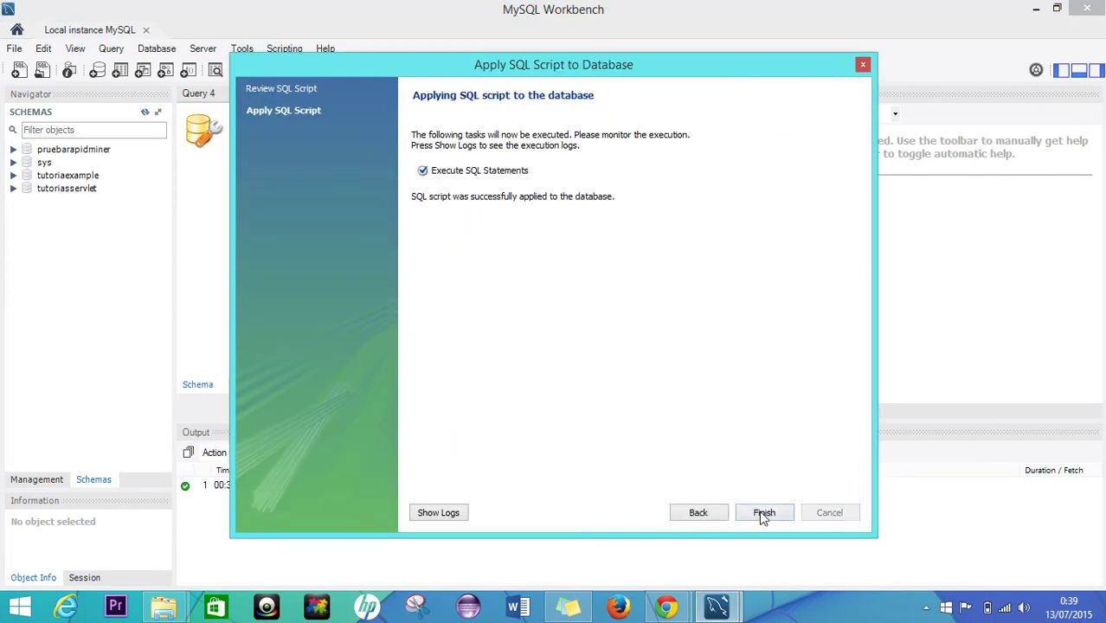
{"action": "left_click", "coordinate": [761, 512]}
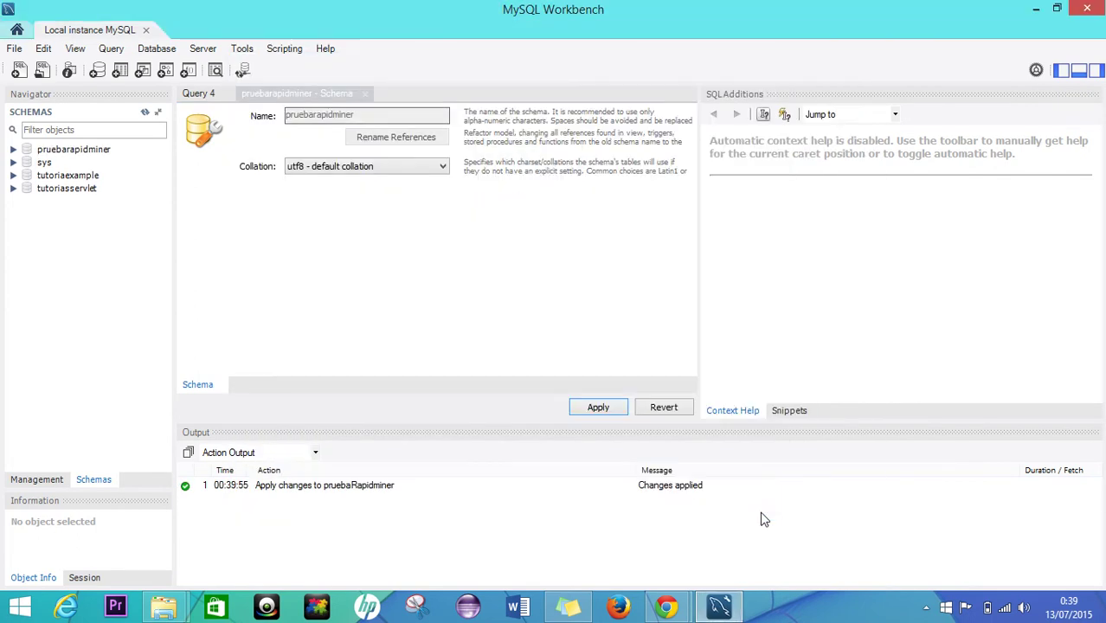
Set pruebarapidminer as the default schema and open a new empty SQL query file
{"action": "left_click", "coordinate": [13, 151]}
{"action": "left_click", "coordinate": [44, 151]}
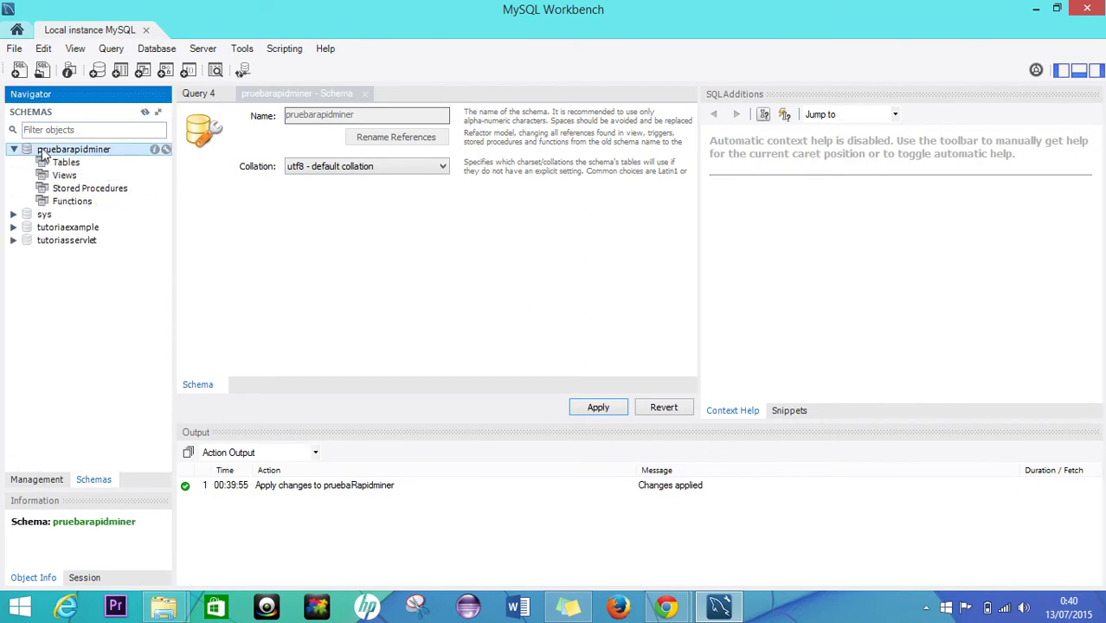
{"action": "left_click", "coordinate": [17, 70]}
{"action": "left_click", "coordinate": [160, 150]}
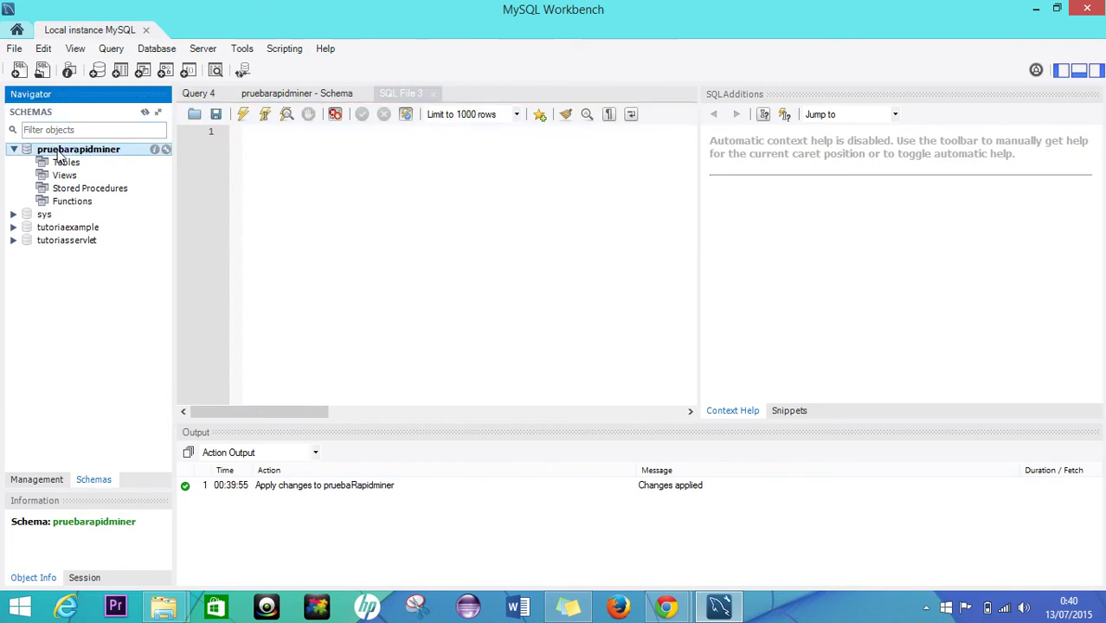
{"action": "left_click", "coordinate": [288, 177]}
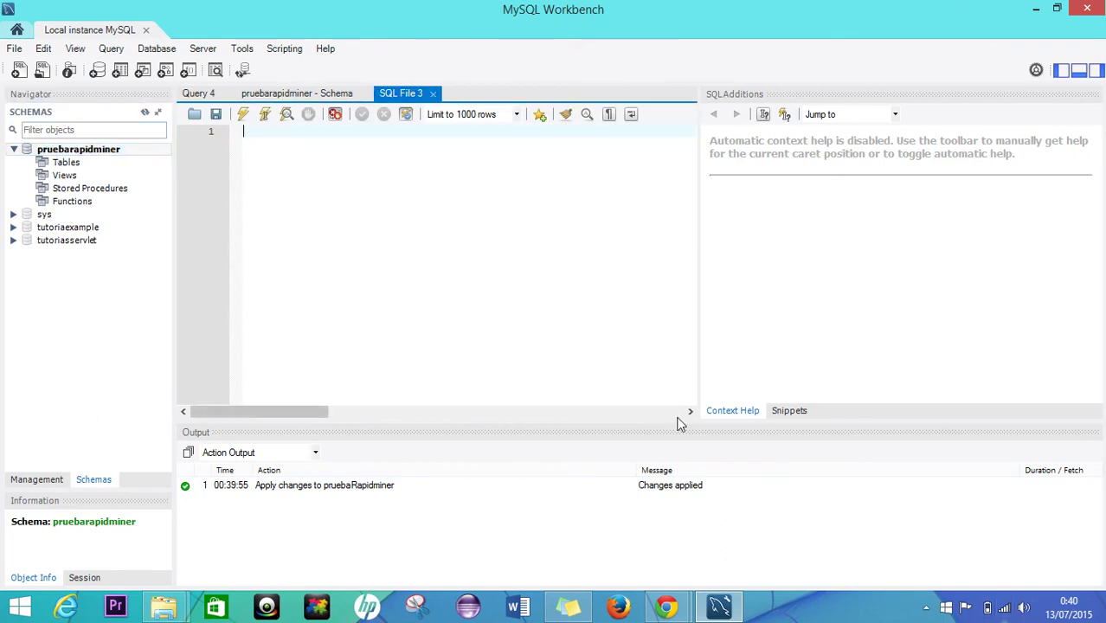
Copy the entire SQL dump from BD%20exam.sql.txt on the desktop into the empty query file in MySQL Workbench
{"action": "left_click", "coordinate": [1104, 618]}
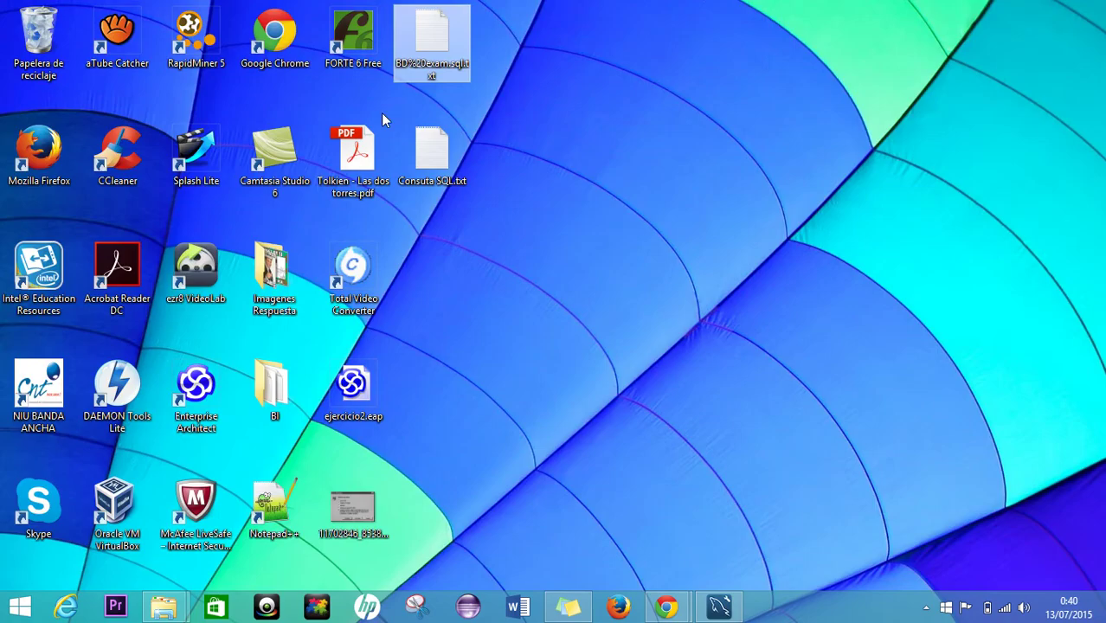
{"action": "double_click", "coordinate": [432, 69]}
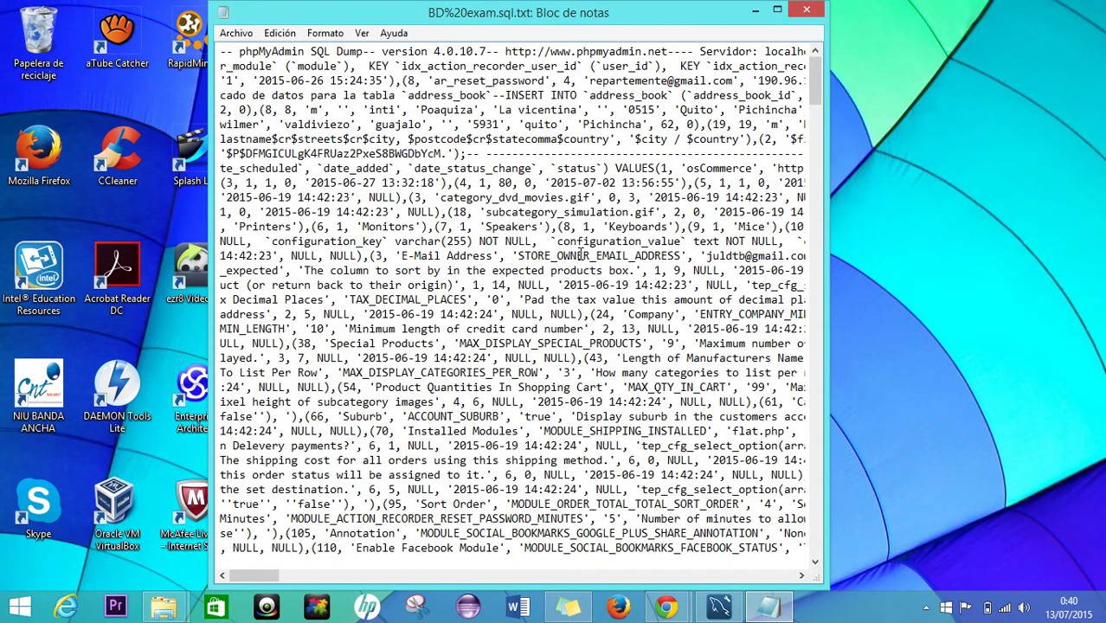
{"action": "key", "text": "ctrl+a"}
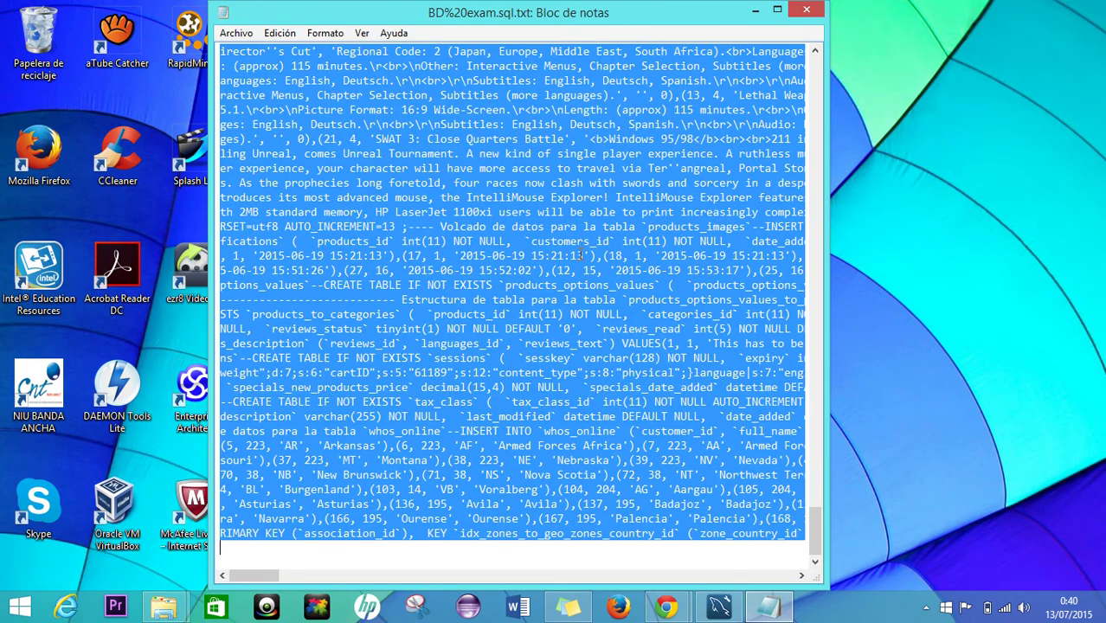
{"action": "key", "text": "alt+Tab"}
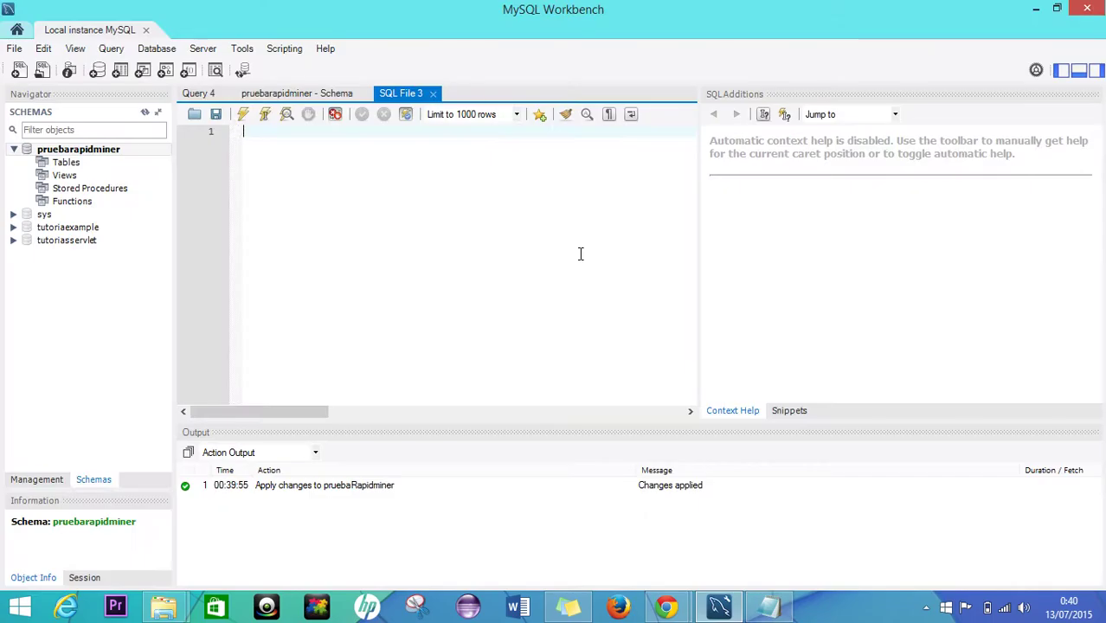
{"action": "key", "text": "ctrl+v"}
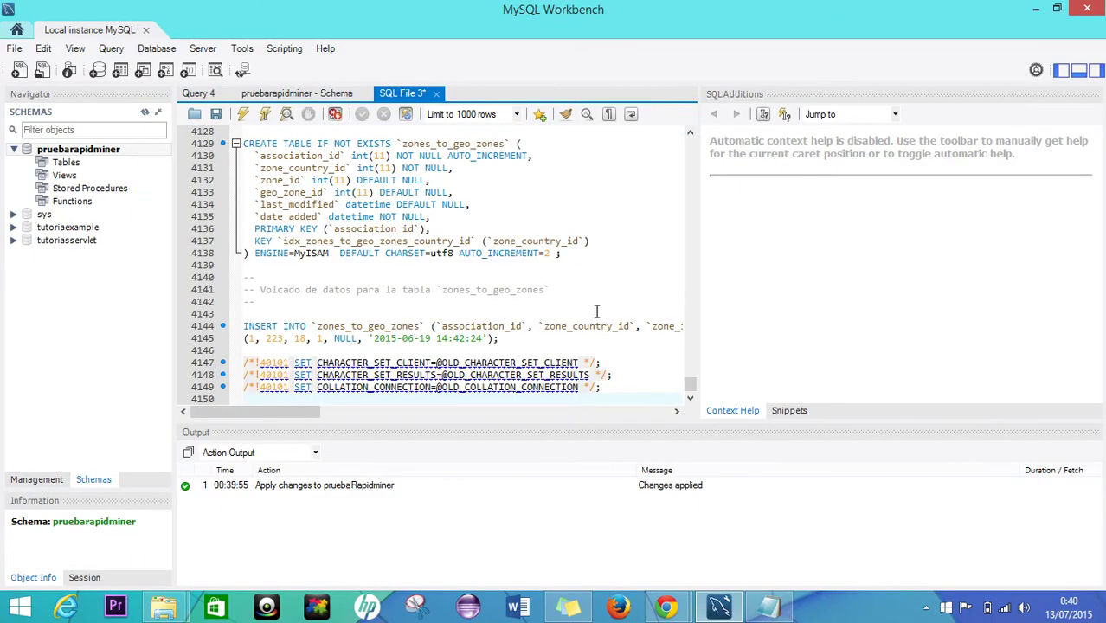
Execute the pasted dump script, then refresh the schema list and expand the tables of pruebarapidminer
{"action": "left_click", "coordinate": [242, 116]}
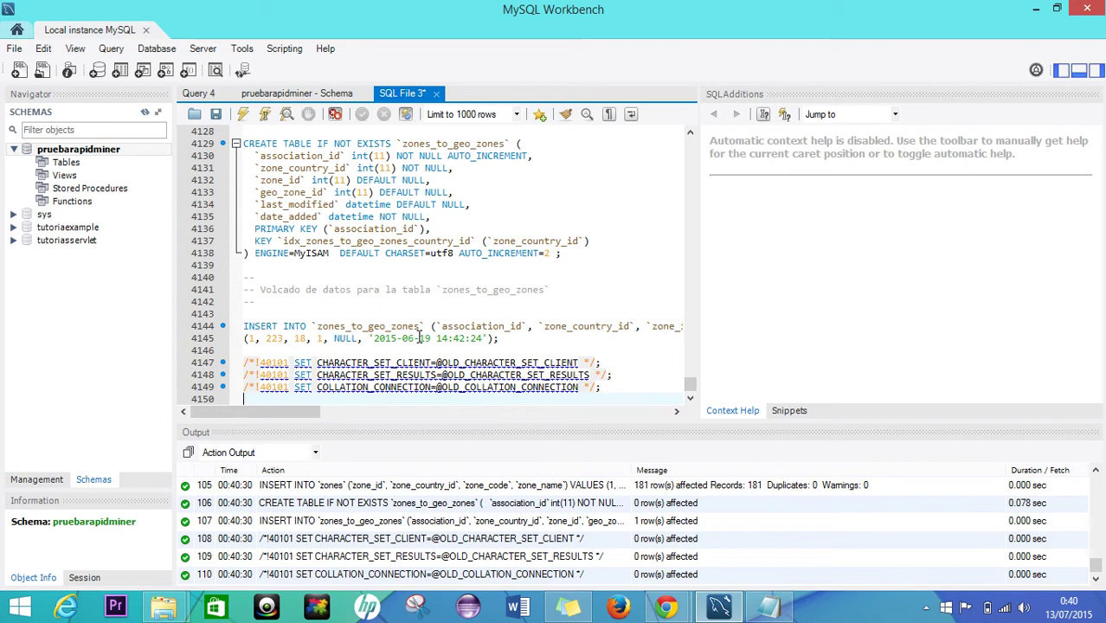
{"action": "left_click", "coordinate": [147, 115]}
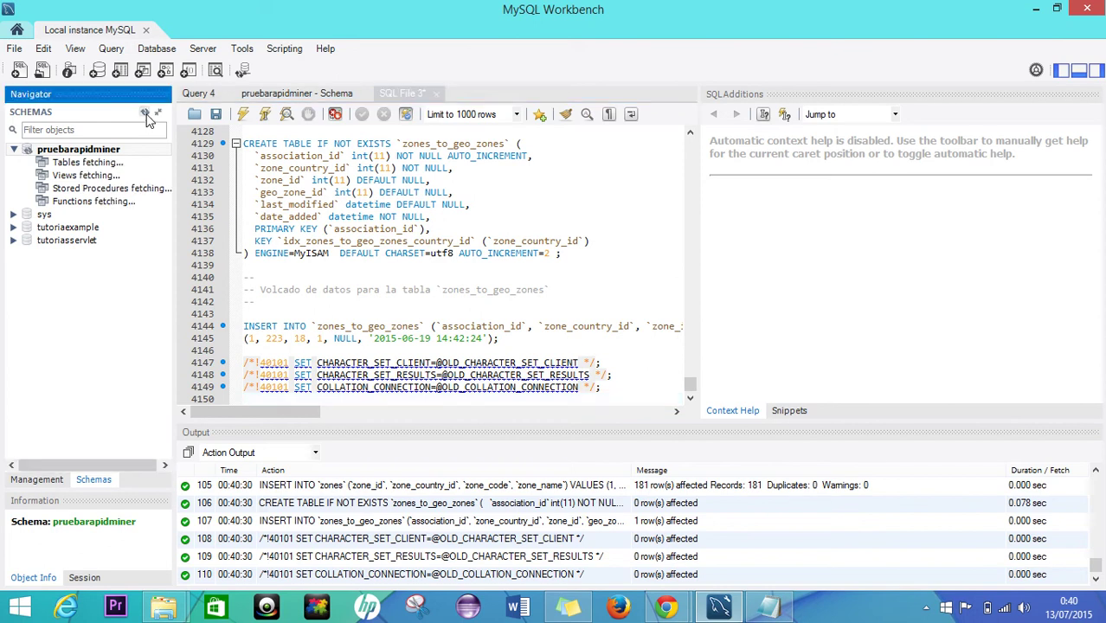
{"action": "left_click", "coordinate": [30, 163]}
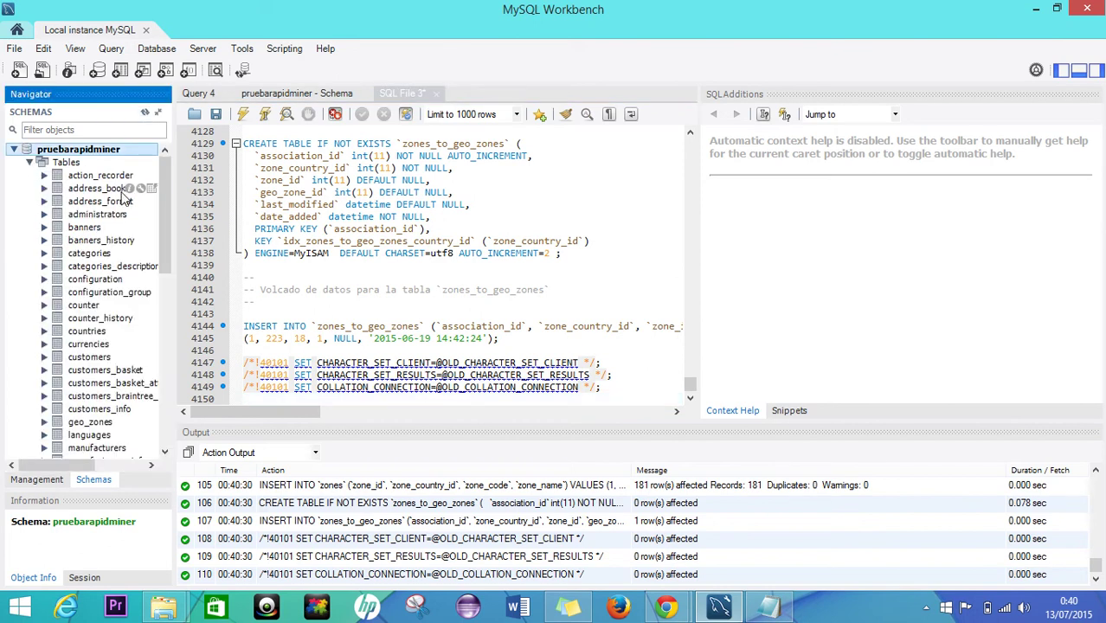
{"action": "left_click_drag", "start_coordinate": [166, 183], "coordinate": [168, 154]}
Open another new SQL query file and paste in the full contents of Consuta SQL.txt from the desktop
{"action": "left_click", "coordinate": [19, 71]}
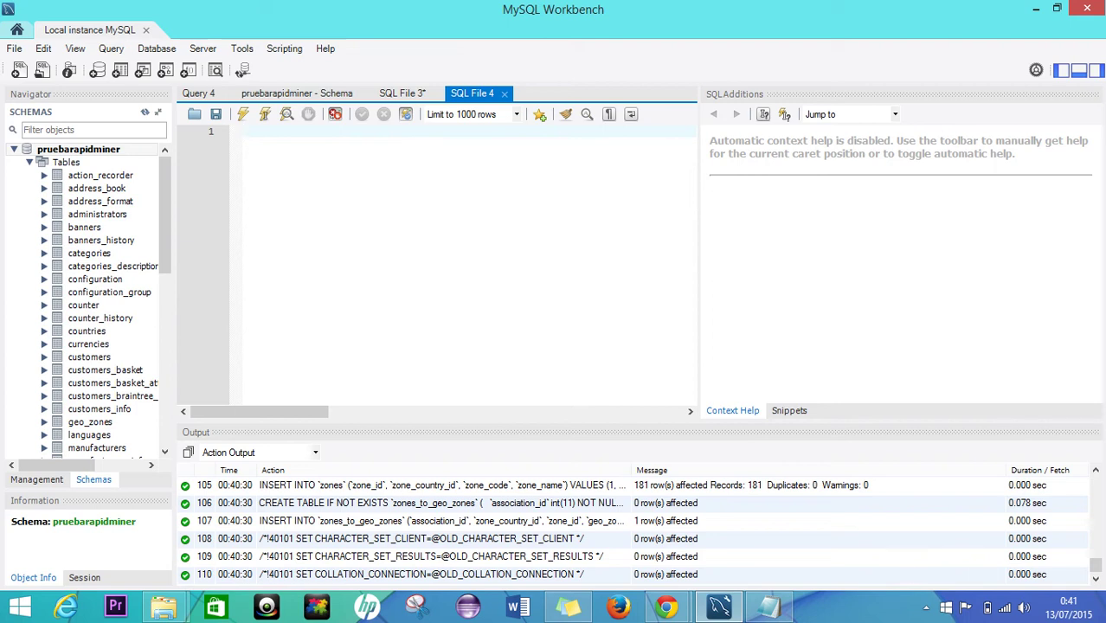
{"action": "left_click", "coordinate": [1104, 621]}
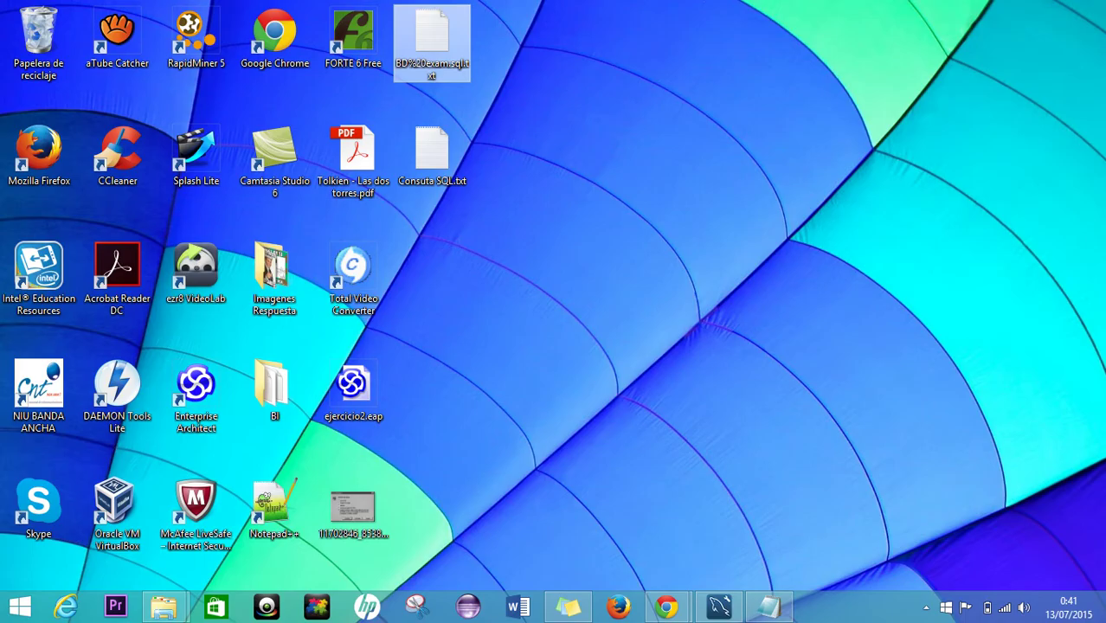
{"action": "double_click", "coordinate": [446, 178]}
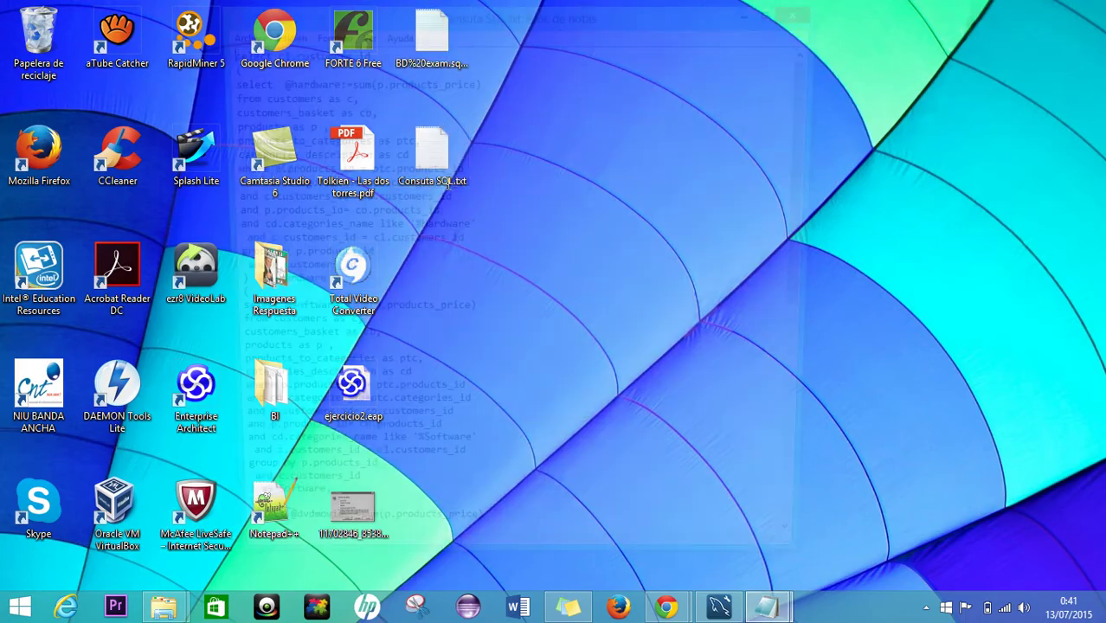
{"action": "key", "text": "ctrl+a"}
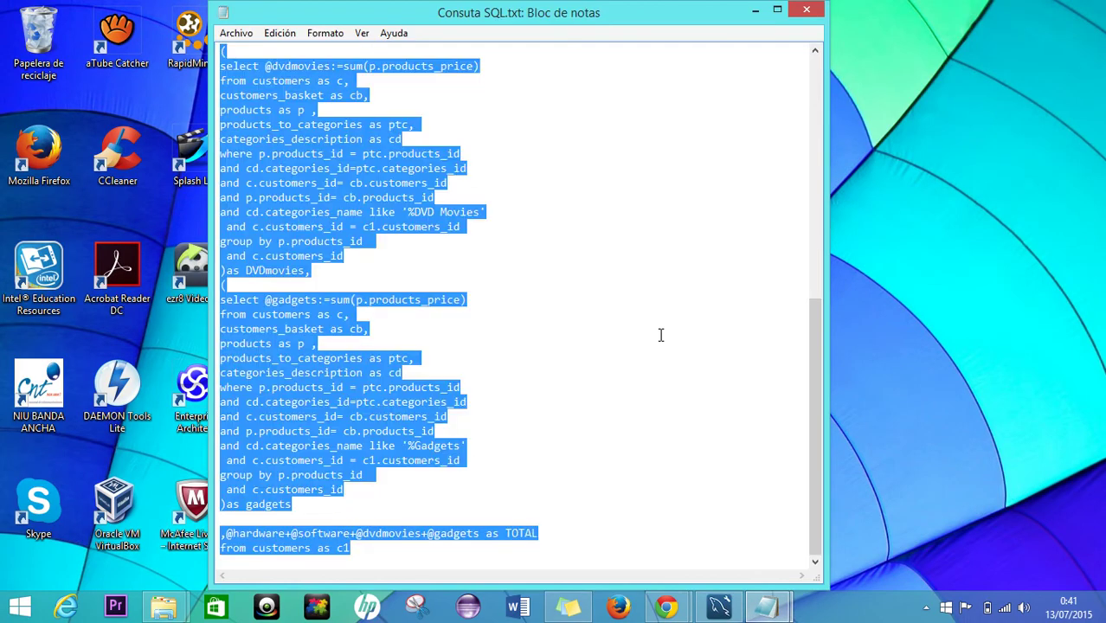
{"action": "key", "text": "ctrl+c"}
{"action": "key", "text": "alt+Tab"}
{"action": "key", "text": "ctrl+v"}
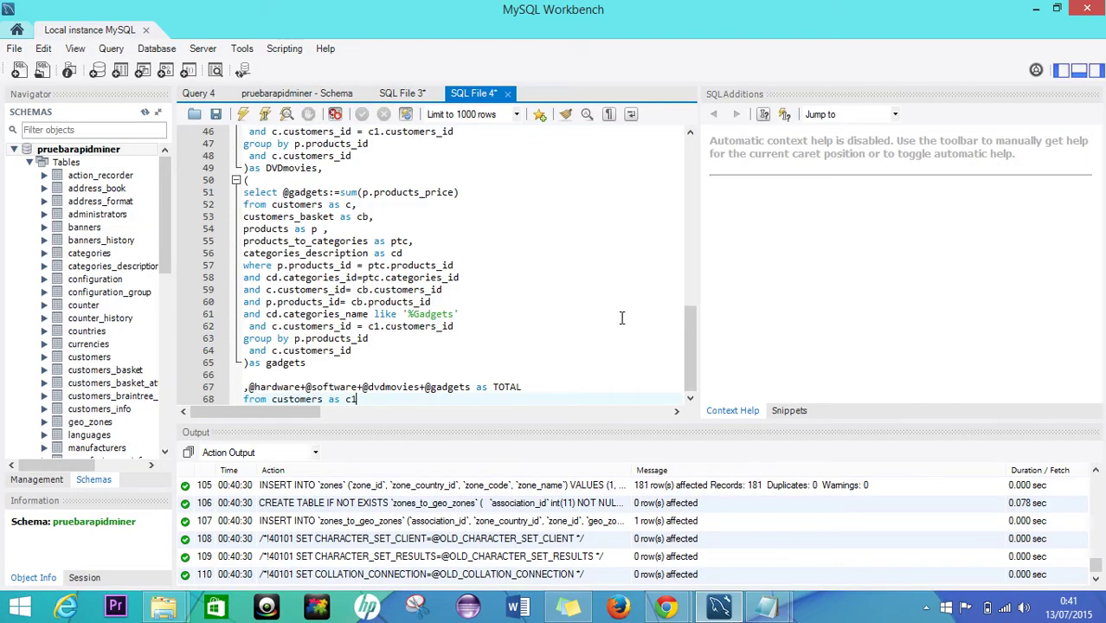
Review the pasted query, examining the hardware subquery, the gadgets subquery and the expression that sums the categories as TOTAL
{"action": "left_click_drag", "start_coordinate": [690, 342], "coordinate": [693, 152]}
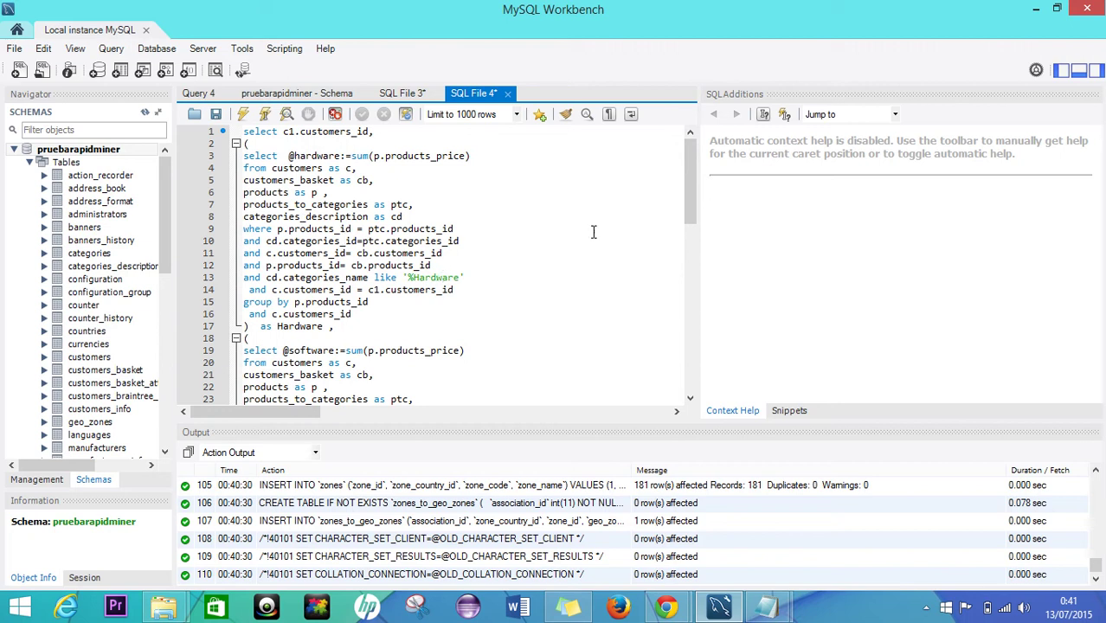
{"action": "left_click_drag", "start_coordinate": [249, 149], "coordinate": [433, 323]}
{"action": "left_click_drag", "start_coordinate": [694, 190], "coordinate": [682, 354]}
{"action": "left_click_drag", "start_coordinate": [315, 362], "coordinate": [232, 192]}
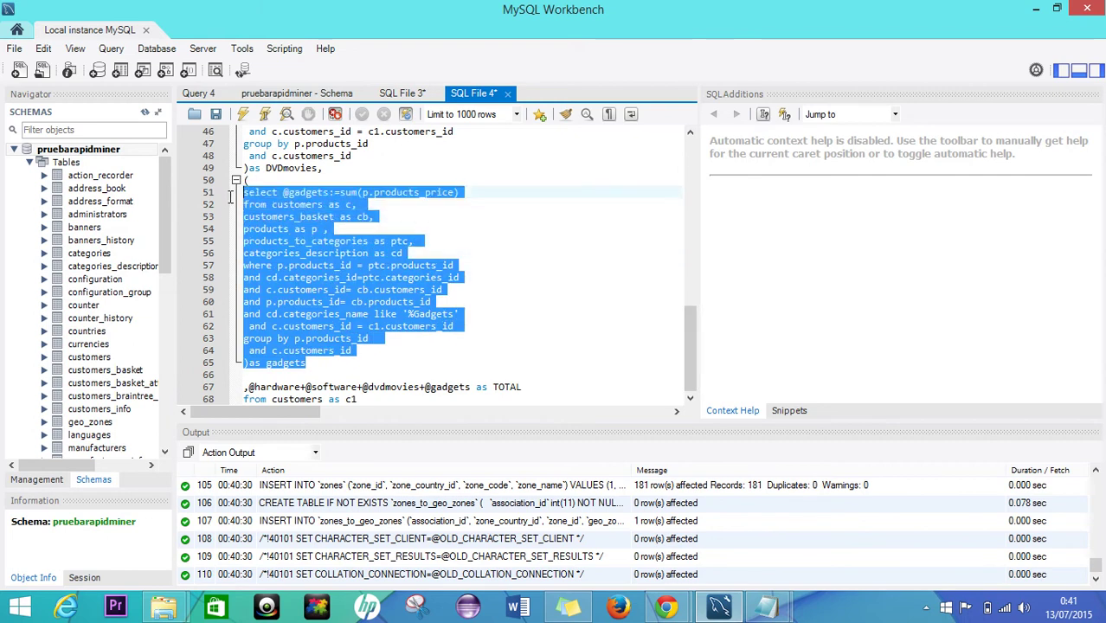
{"action": "left_click", "coordinate": [498, 292]}
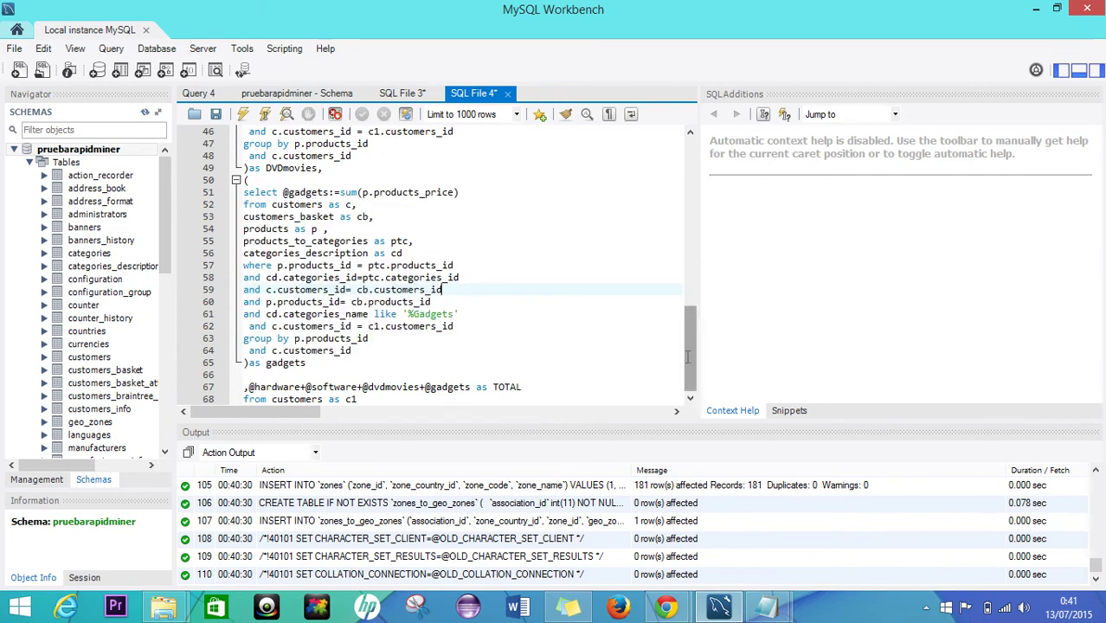
{"action": "left_click_drag", "start_coordinate": [250, 387], "coordinate": [540, 364]}
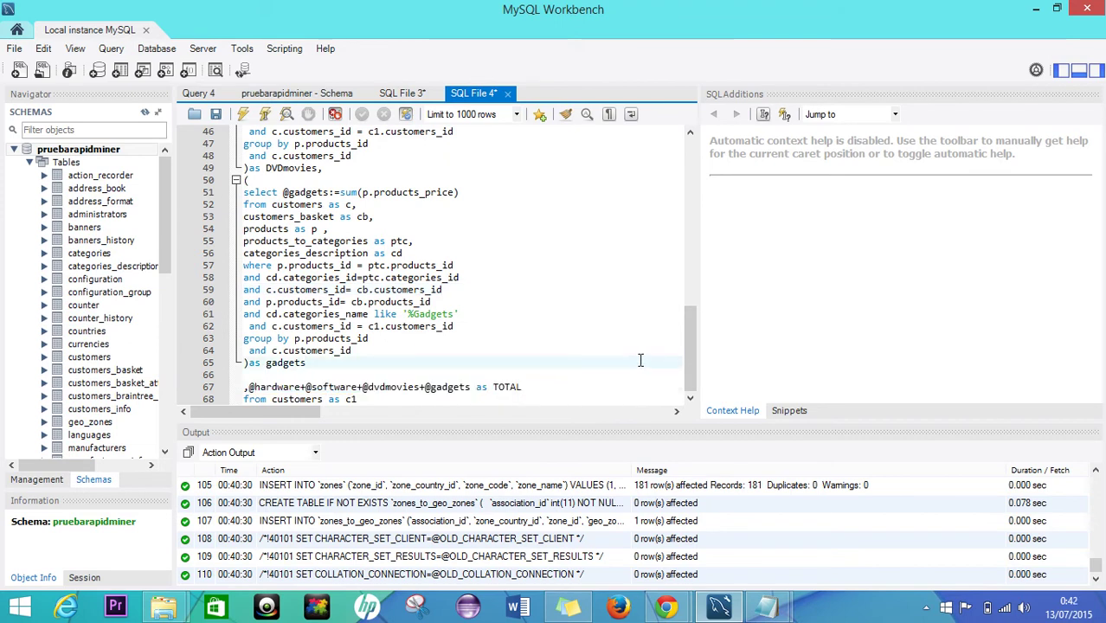
{"action": "left_click_drag", "start_coordinate": [691, 331], "coordinate": [692, 160]}
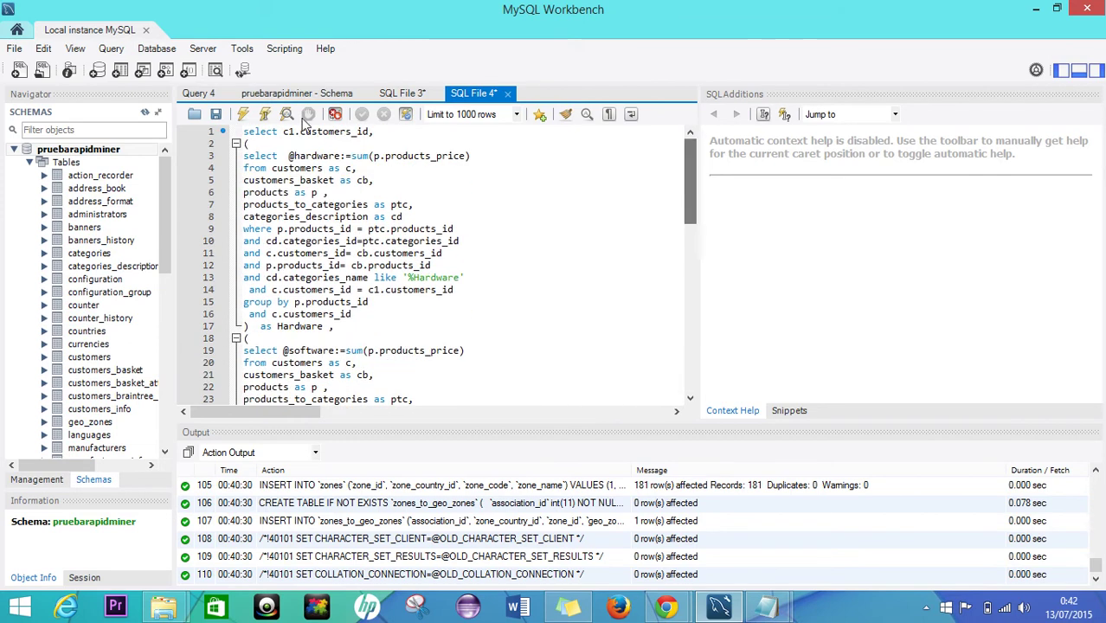
Run the customer spending query and view its results as a form and as a grid
{"action": "left_click", "coordinate": [246, 115]}
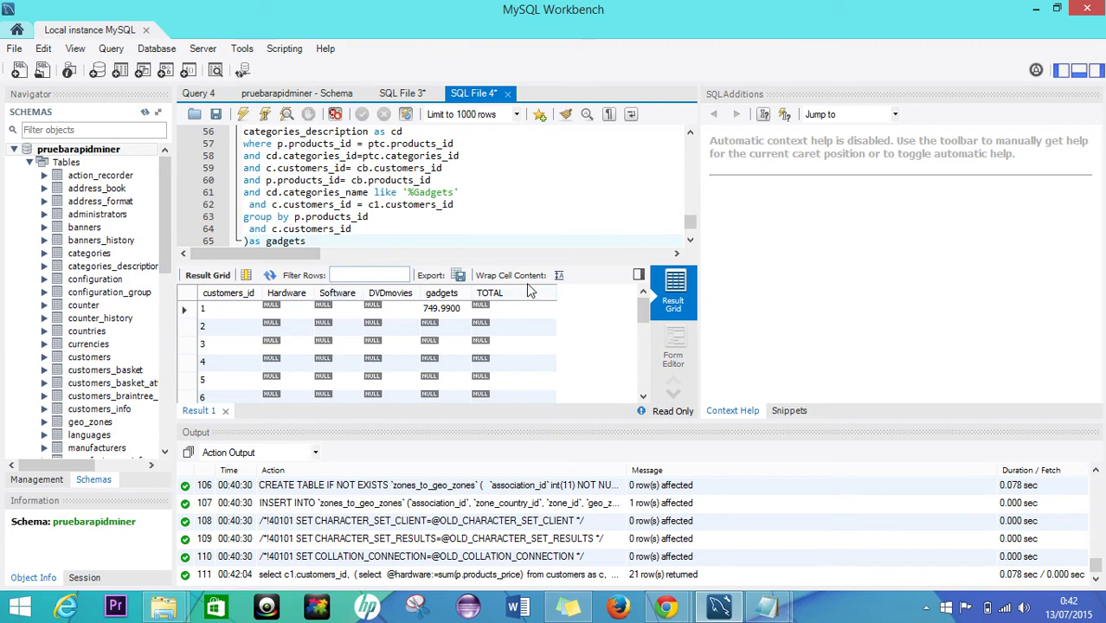
{"action": "left_click", "coordinate": [674, 350]}
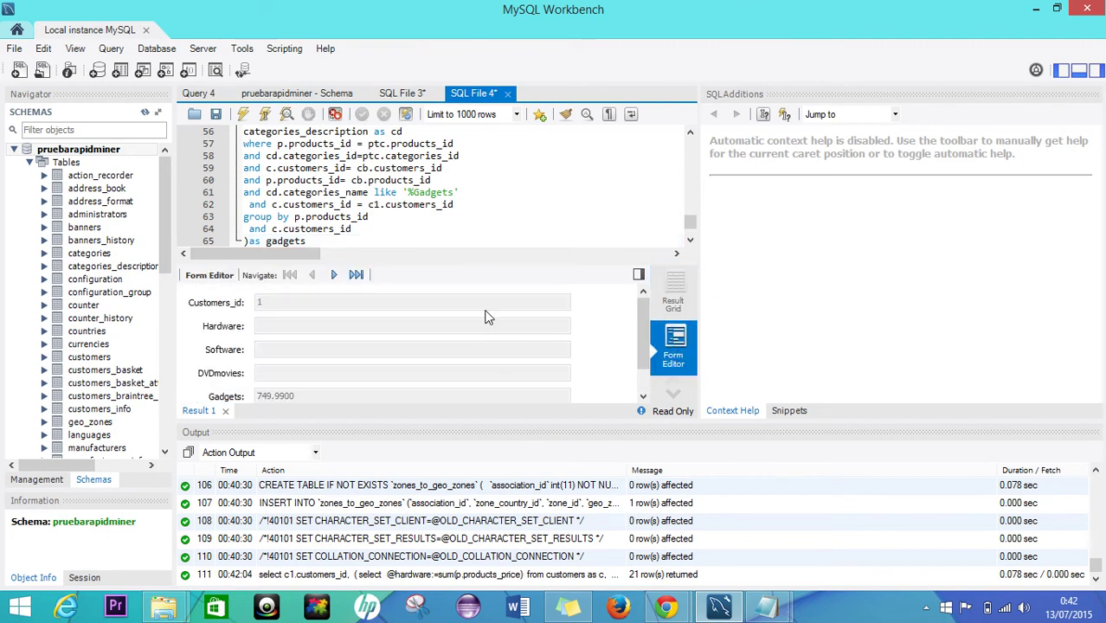
{"action": "left_click", "coordinate": [675, 295]}
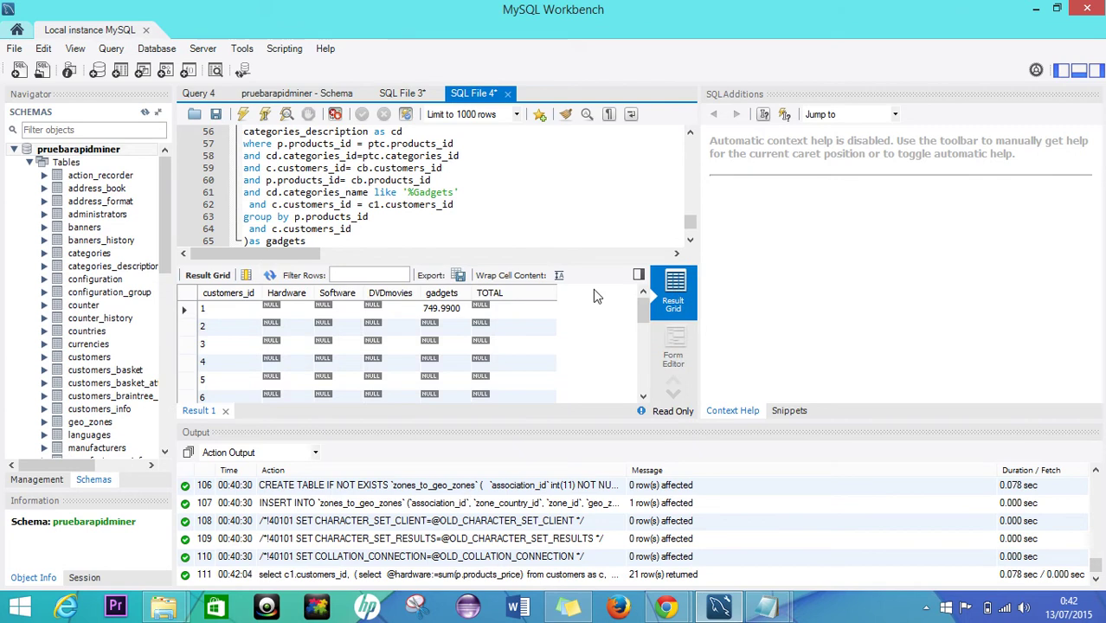
Export the query results to the desktop as a CSV file named Ejercicio 1
{"action": "left_click", "coordinate": [463, 275]}
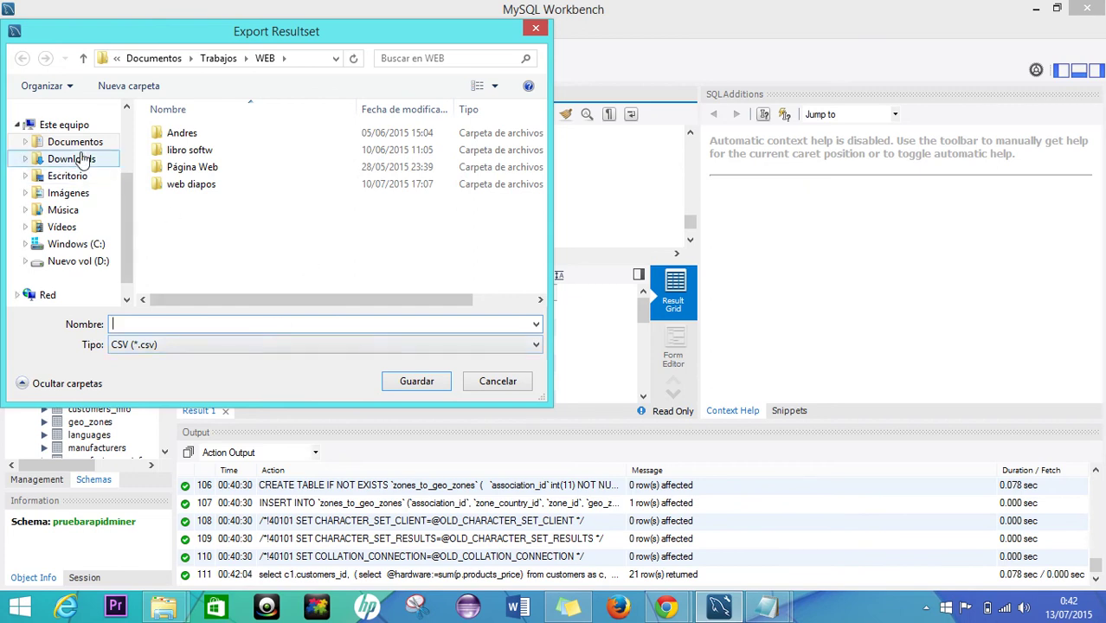
{"action": "left_click", "coordinate": [76, 180]}
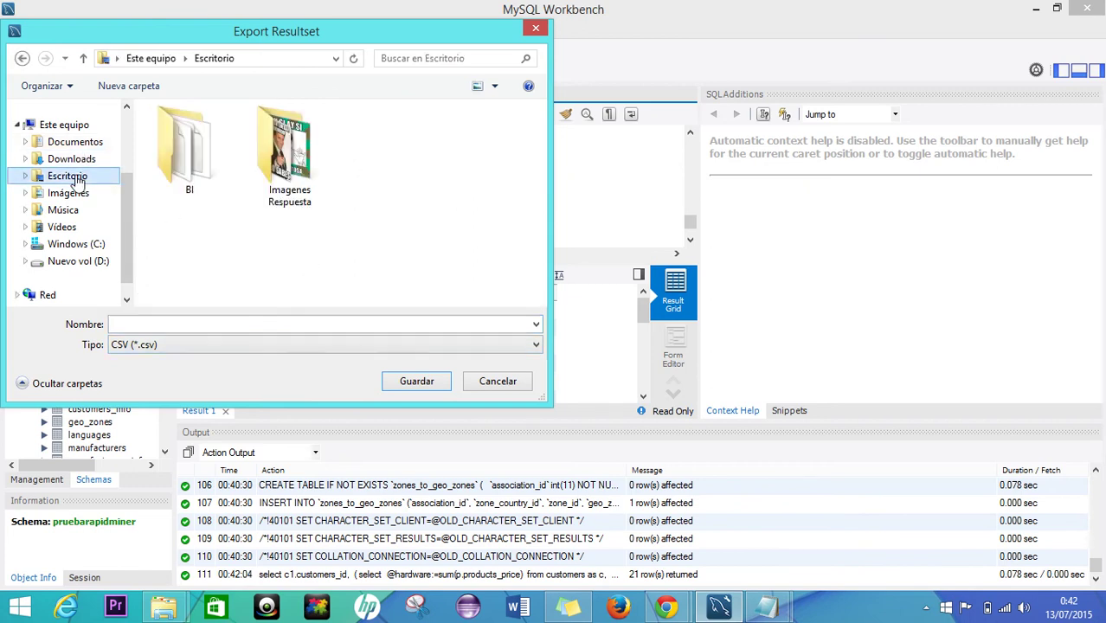
{"action": "left_click", "coordinate": [177, 322]}
{"action": "type", "text": "Bas"}
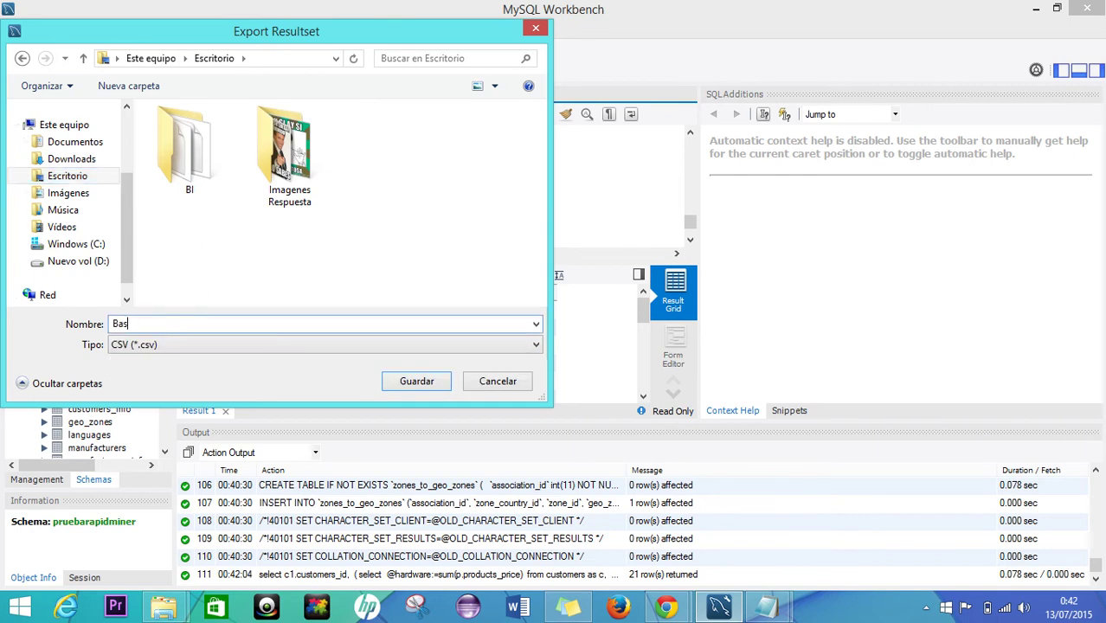
{"action": "type", "text": "e de Datos"}
{"action": "key", "text": "BackSpace"}
{"action": "key", "text": "BackSpace"}
{"action": "key", "text": "BackSpace"}
{"action": "key", "text": "BackSpace"}
{"action": "key", "text": "BackSpace"}
{"action": "key", "text": "BackSpace"}
{"action": "key", "text": "BackSpace"}
{"action": "key", "text": "BackSpace"}
{"action": "key", "text": "BackSpace"}
{"action": "key", "text": "BackSpace"}
{"action": "key", "text": "BackSpace"}
{"action": "key", "text": "BackSpace"}
{"action": "key", "text": "BackSpace"}
{"action": "type", "text": "Ejercicio 1"}
{"action": "left_click", "coordinate": [416, 381]}
Launch Excel 2013 and create a blank workbook, with cell A1 selected
{"action": "key", "text": "super+d"}
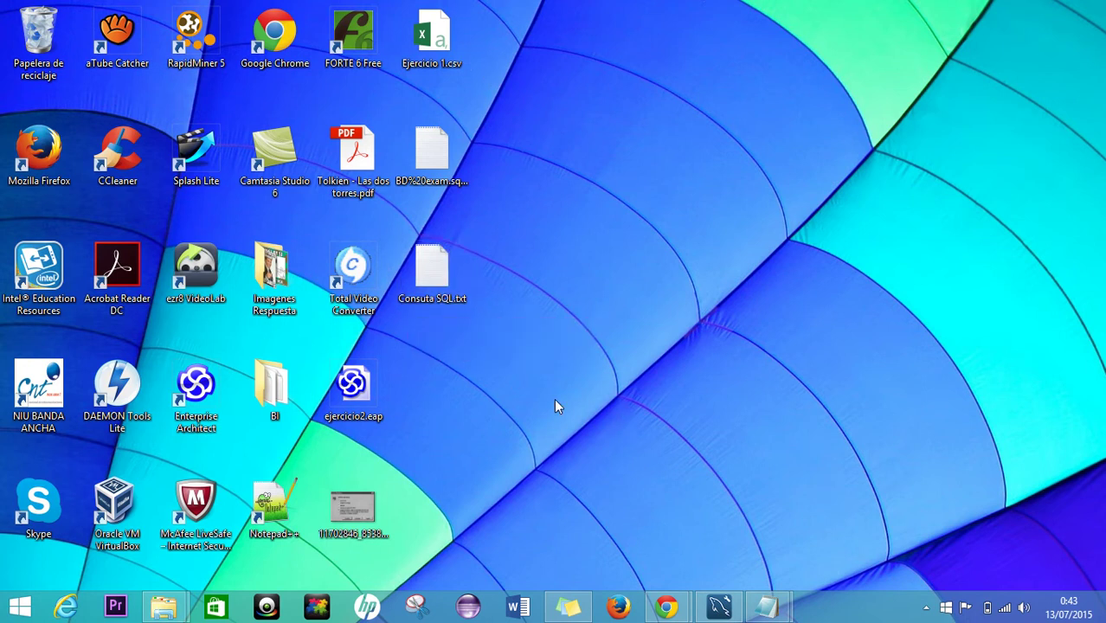
{"action": "left_click", "coordinate": [3, 601]}
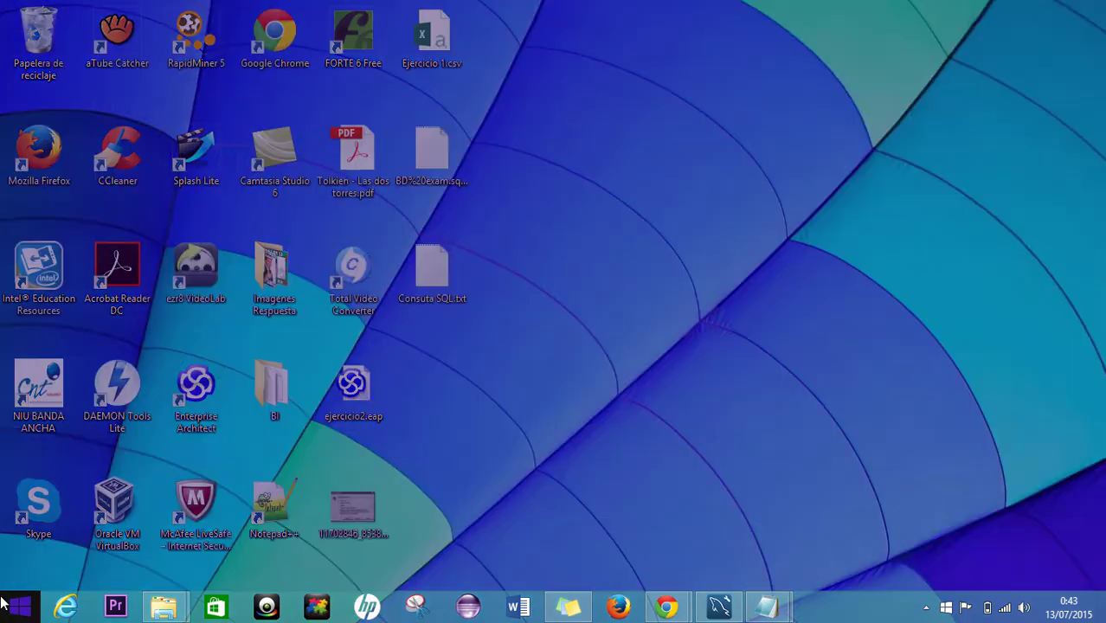
{"action": "type", "text": "excel 2013"}
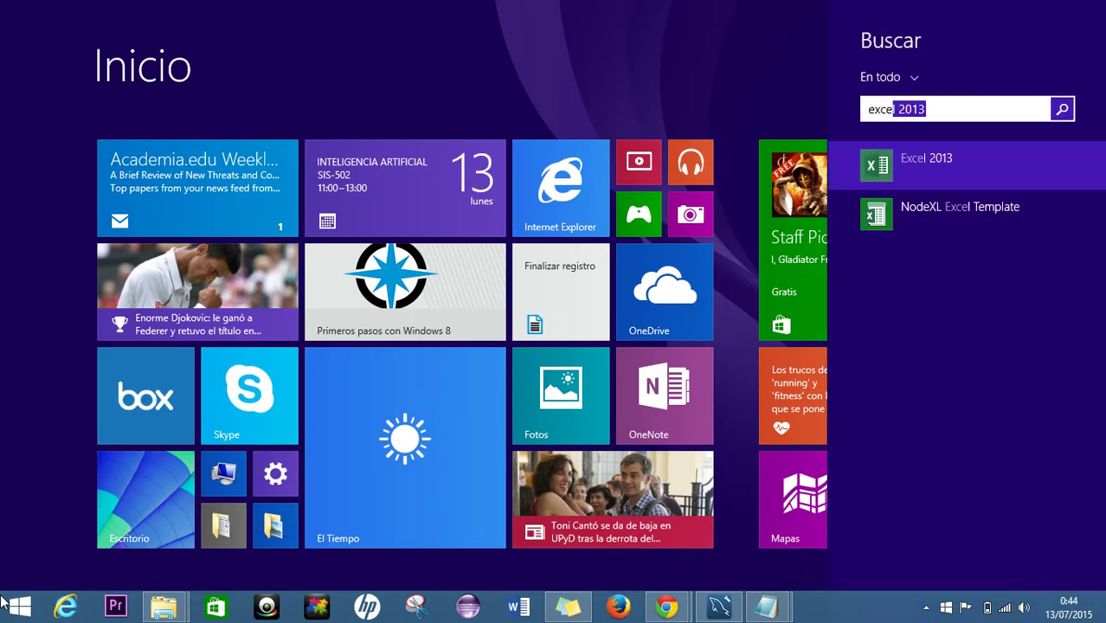
{"action": "key", "text": "Return"}
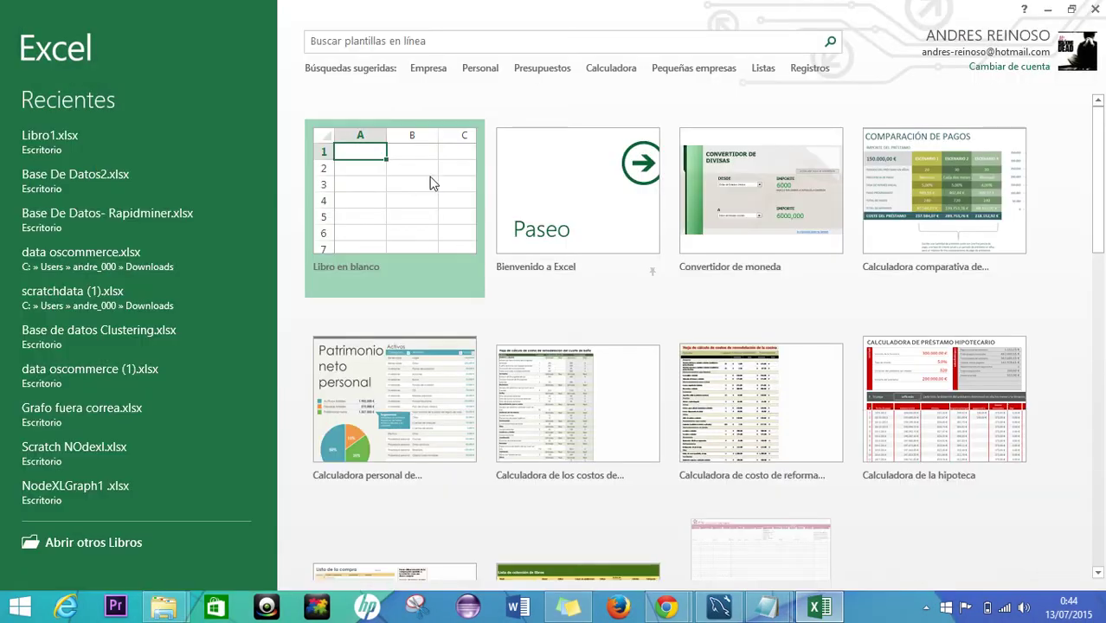
{"action": "left_click", "coordinate": [433, 181]}
{"action": "left_click", "coordinate": [433, 182]}
{"action": "left_click", "coordinate": [44, 175]}
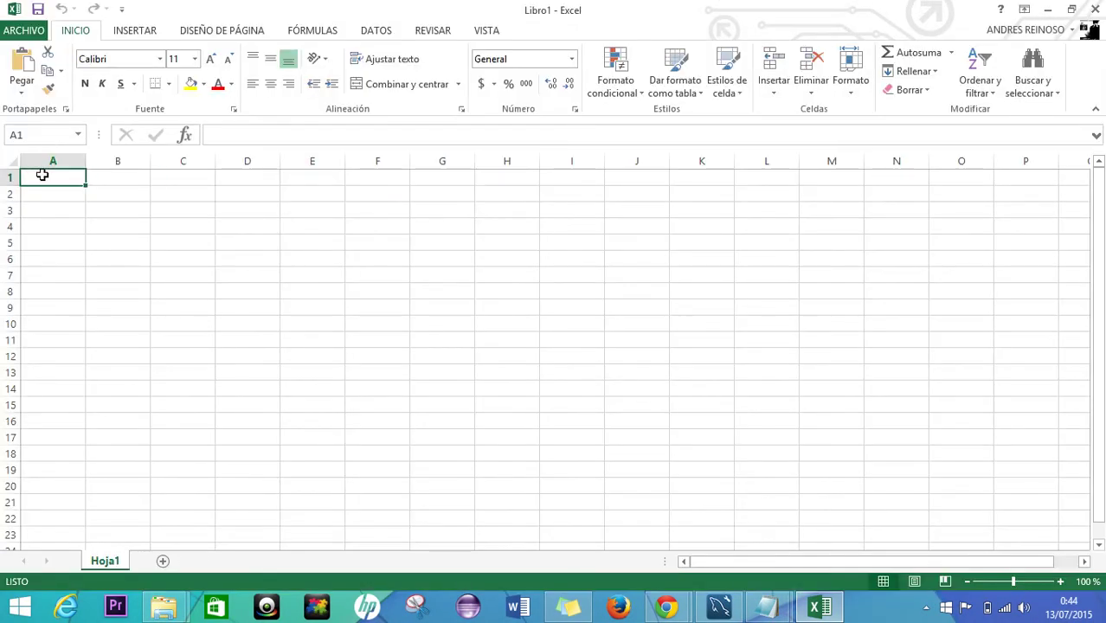
Start an external text data import using Ejercicio 1.csv from the desktop
{"action": "left_click", "coordinate": [372, 30]}
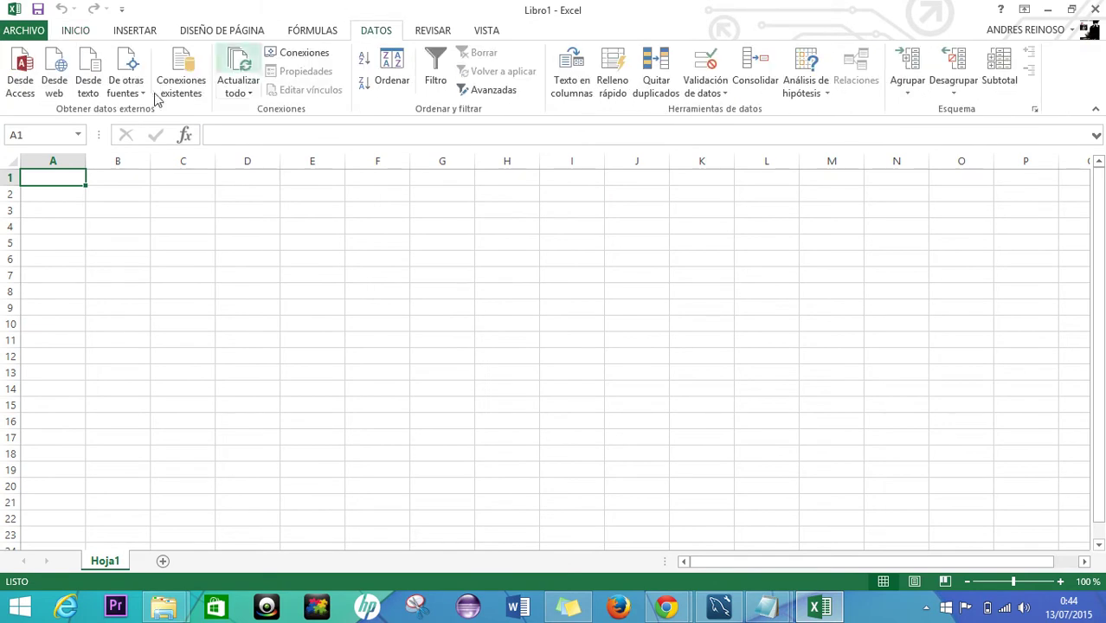
{"action": "left_click", "coordinate": [92, 93]}
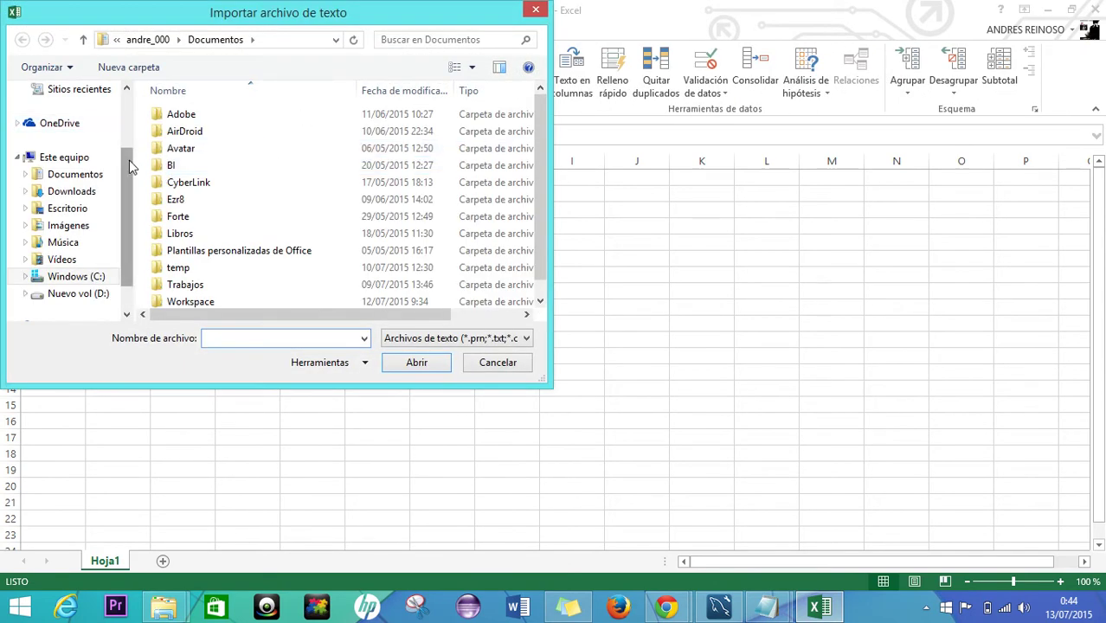
{"action": "scroll", "coordinate": [95, 123], "scroll_direction": "up", "scroll_amount": 2}
{"action": "left_click", "coordinate": [67, 163]}
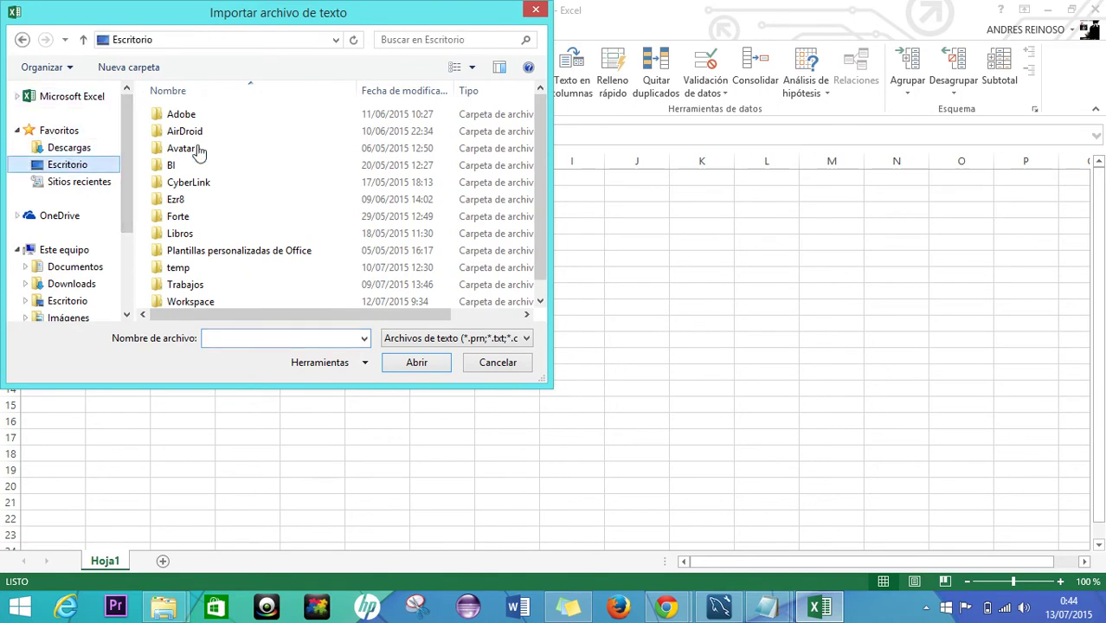
{"action": "left_click_drag", "start_coordinate": [537, 190], "coordinate": [537, 290]}
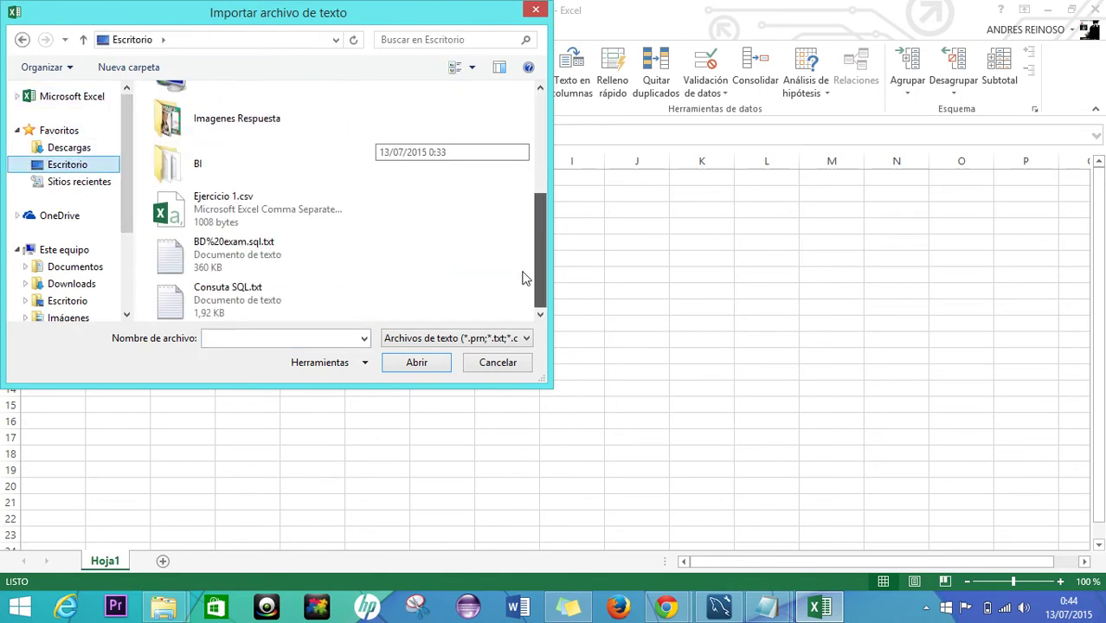
{"action": "double_click", "coordinate": [290, 217]}
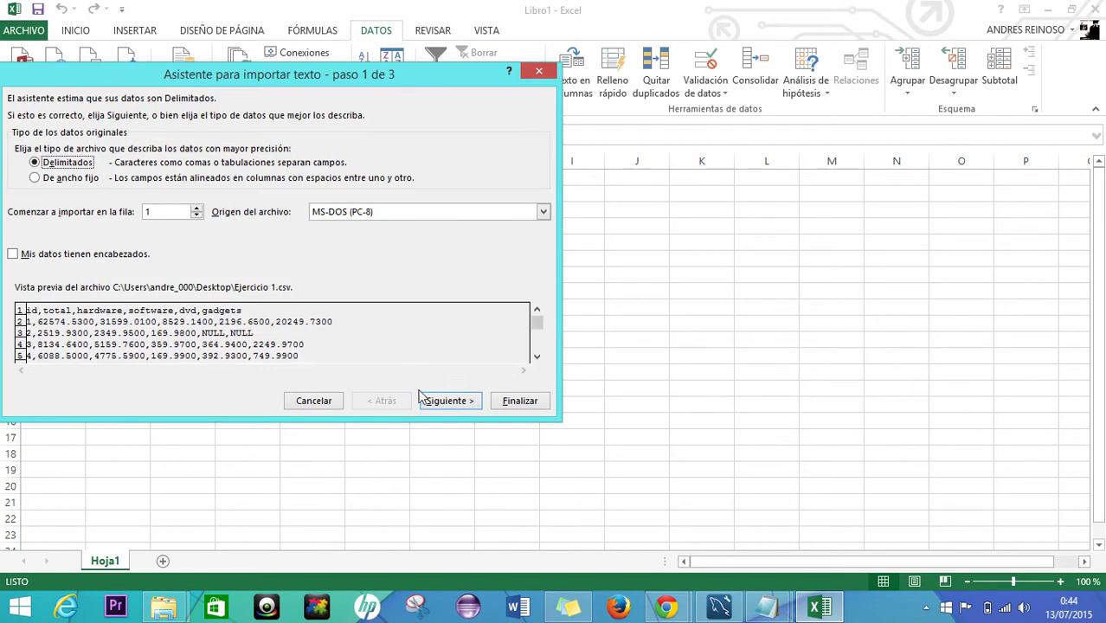
Keep the data type as delimited and make the comma the only separator instead of the tab
{"action": "left_click", "coordinate": [435, 400]}
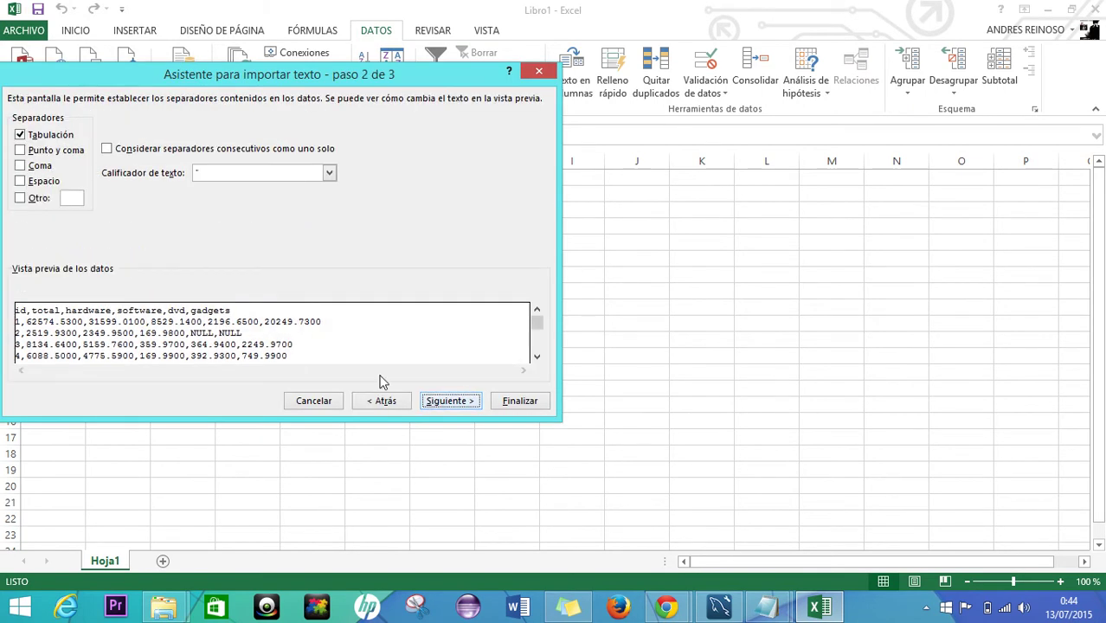
{"action": "left_click", "coordinate": [20, 136]}
{"action": "left_click", "coordinate": [20, 166]}
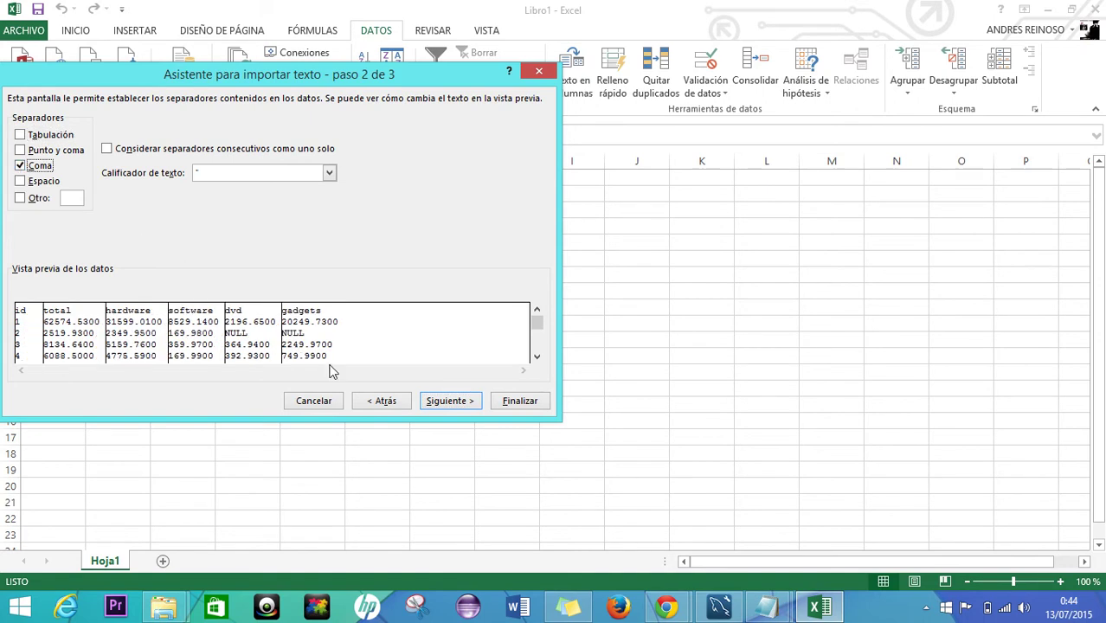
{"action": "left_click", "coordinate": [446, 401]}
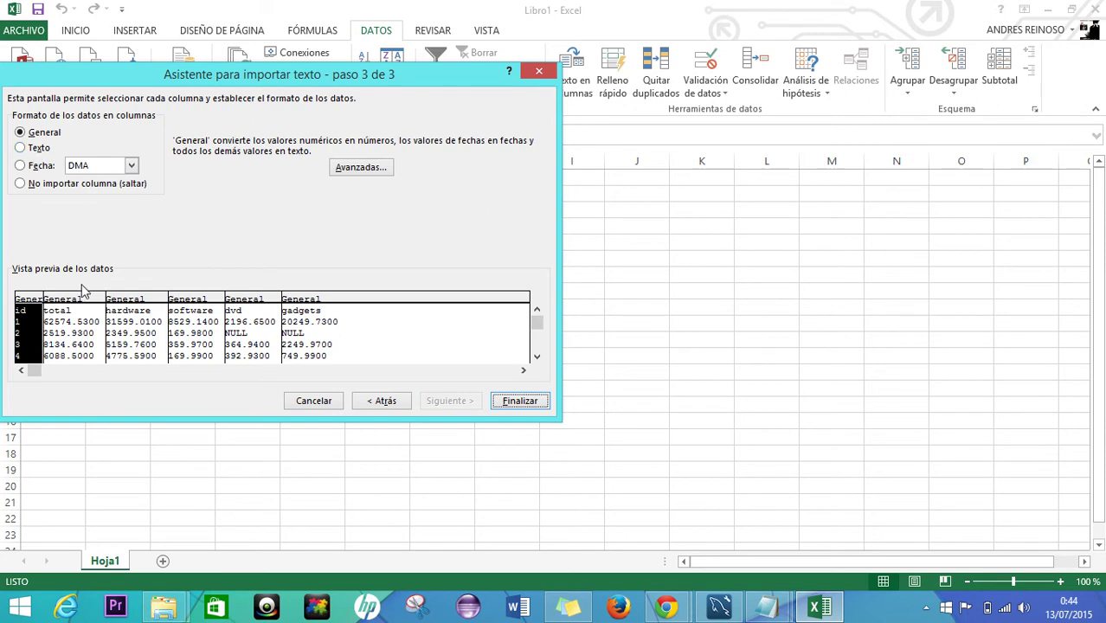
Set the data format of the id, total, hardware, software, dvd and gadgets columns to Text
{"action": "left_click", "coordinate": [144, 319]}
{"action": "left_click", "coordinate": [269, 342]}
{"action": "left_click", "coordinate": [318, 343]}
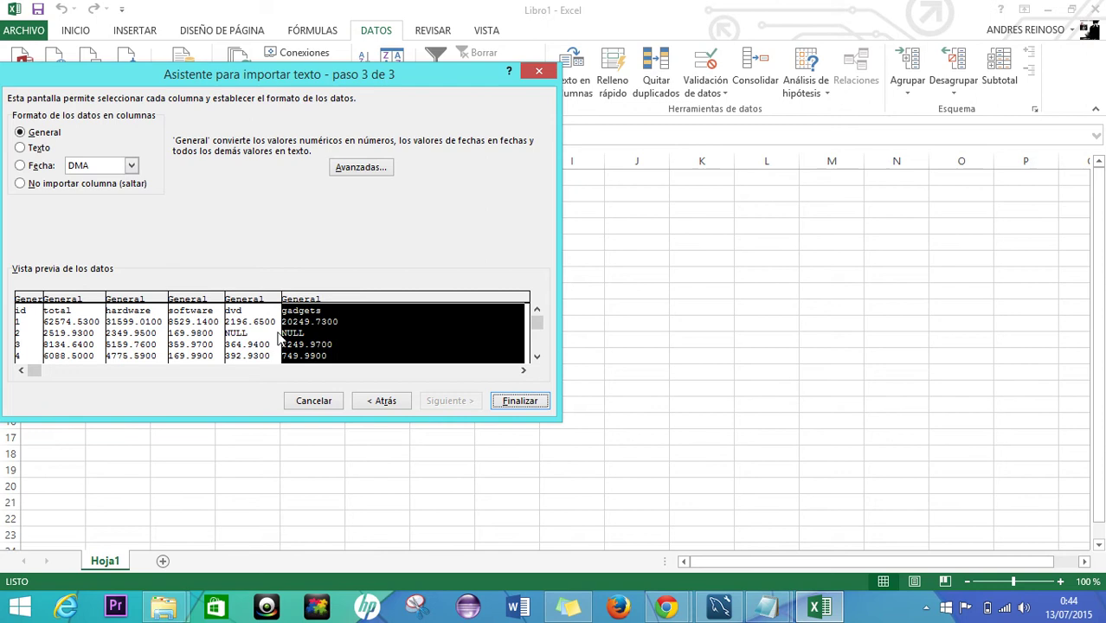
{"action": "left_click", "coordinate": [36, 320]}
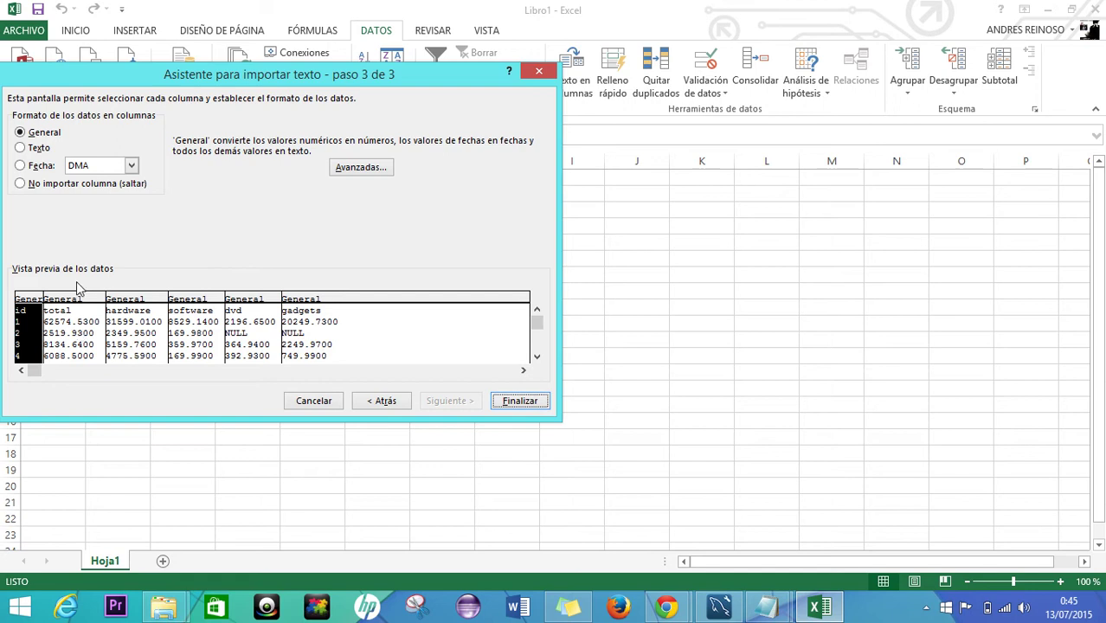
{"action": "left_click", "coordinate": [25, 149]}
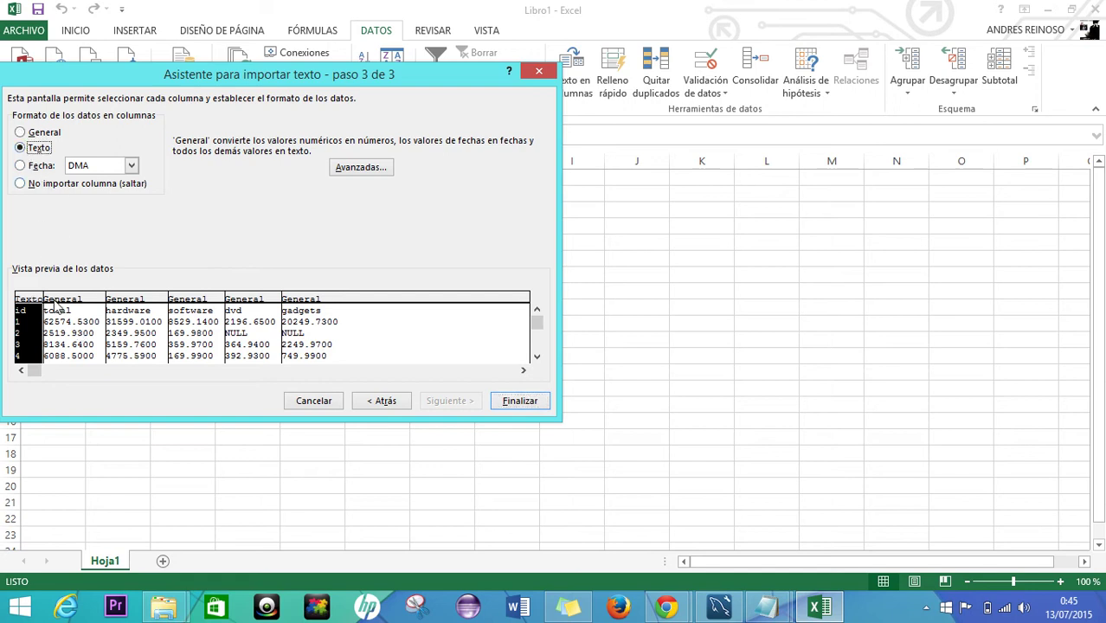
{"action": "left_click", "coordinate": [56, 303]}
{"action": "left_click", "coordinate": [39, 149]}
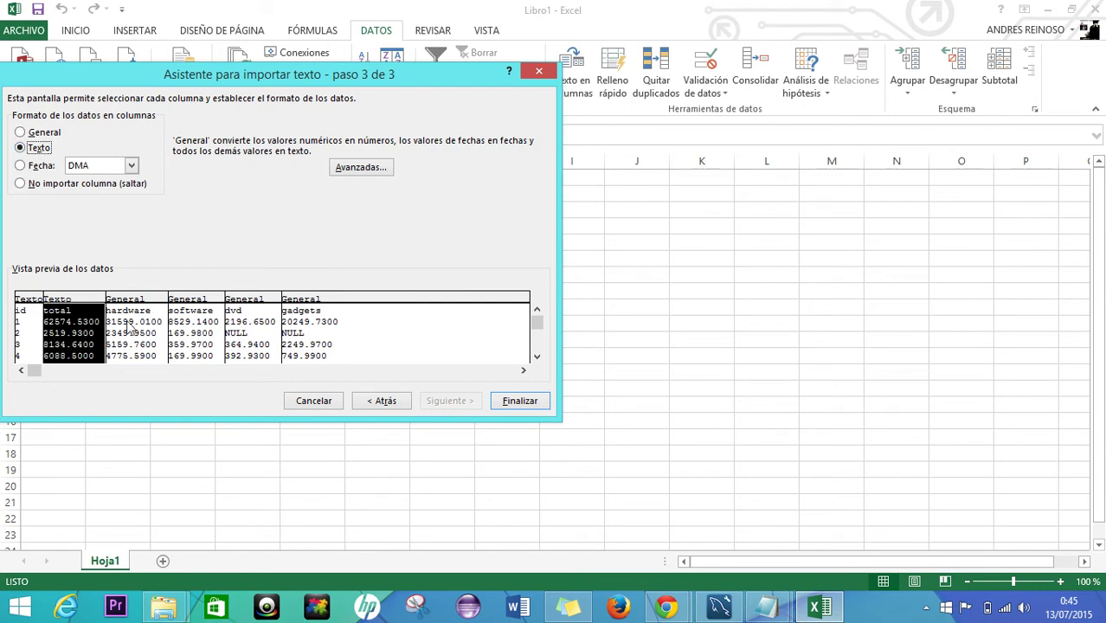
{"action": "left_click", "coordinate": [122, 321]}
{"action": "left_click", "coordinate": [31, 151]}
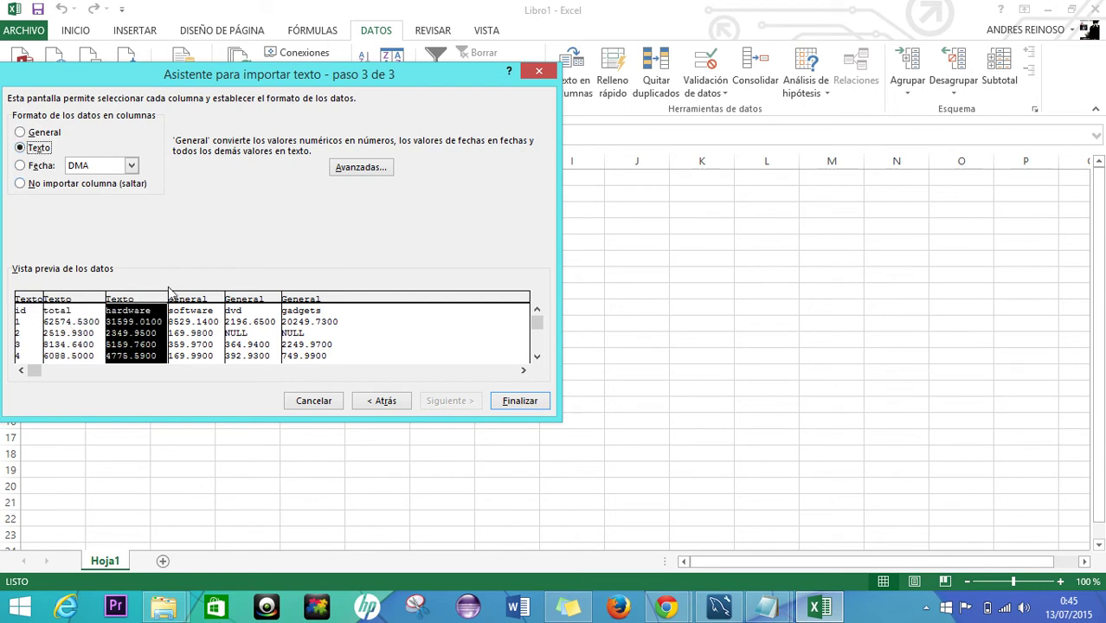
{"action": "left_click", "coordinate": [199, 342]}
{"action": "left_click", "coordinate": [38, 148]}
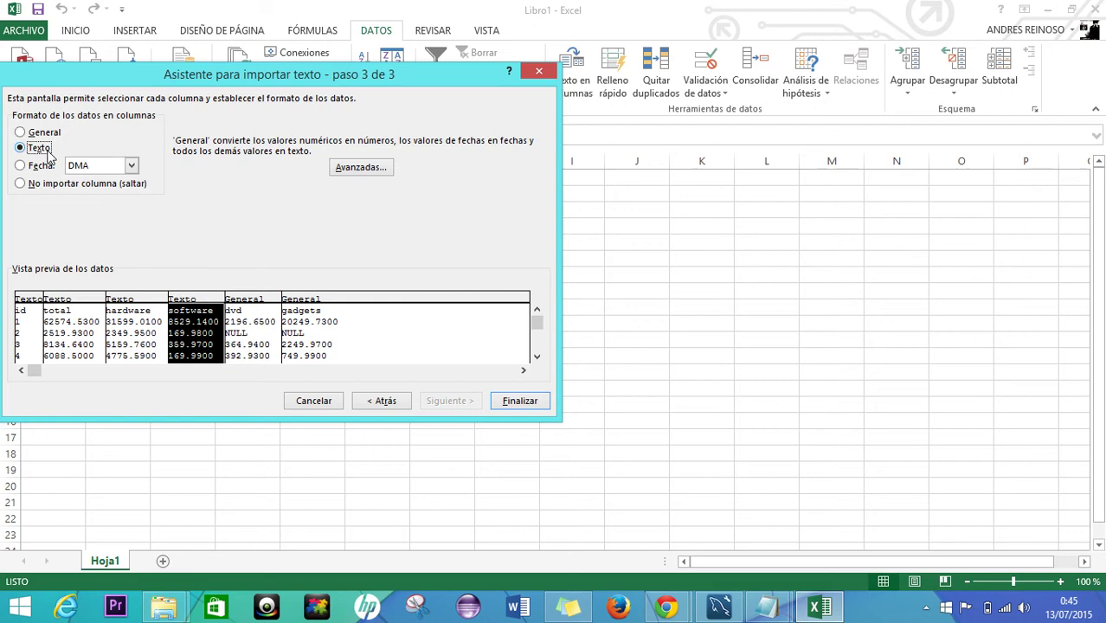
{"action": "left_click", "coordinate": [254, 308]}
{"action": "left_click", "coordinate": [38, 148]}
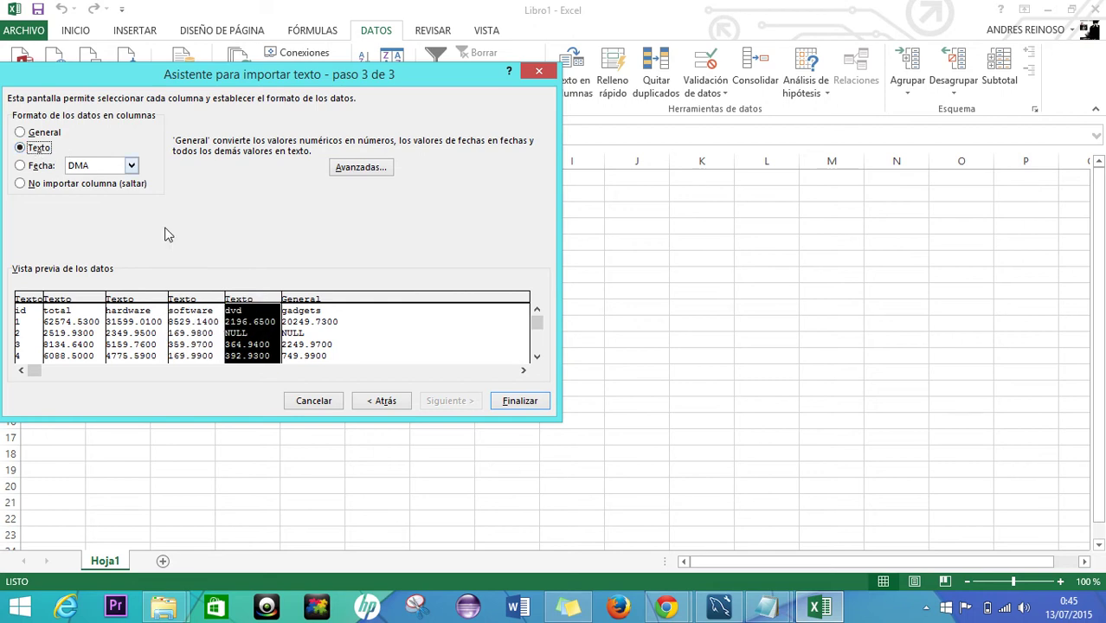
{"action": "left_click", "coordinate": [290, 310]}
{"action": "left_click", "coordinate": [45, 148]}
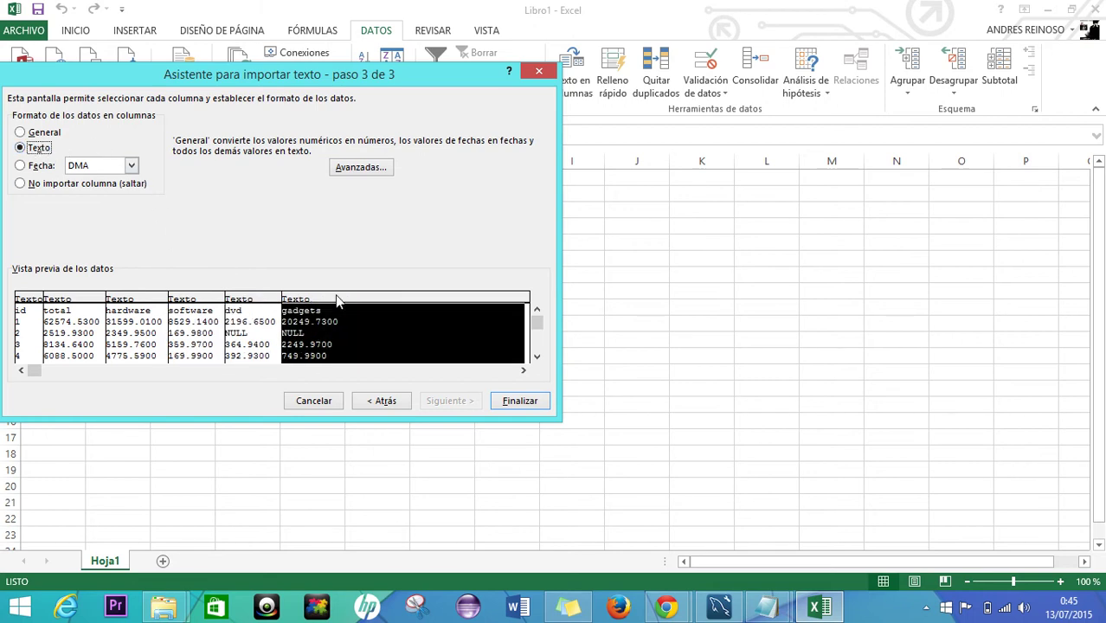
Finish the import wizard and place the data in the existing worksheet at cell A1
{"action": "left_click", "coordinate": [38, 324]}
{"action": "left_click", "coordinate": [520, 400]}
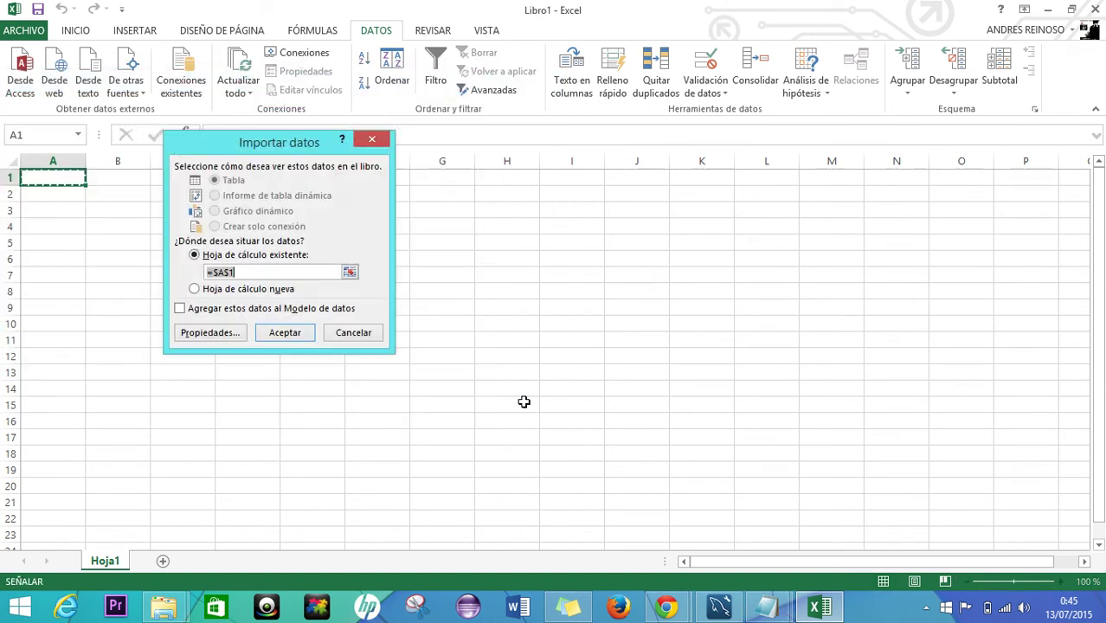
{"action": "key", "text": "Return"}
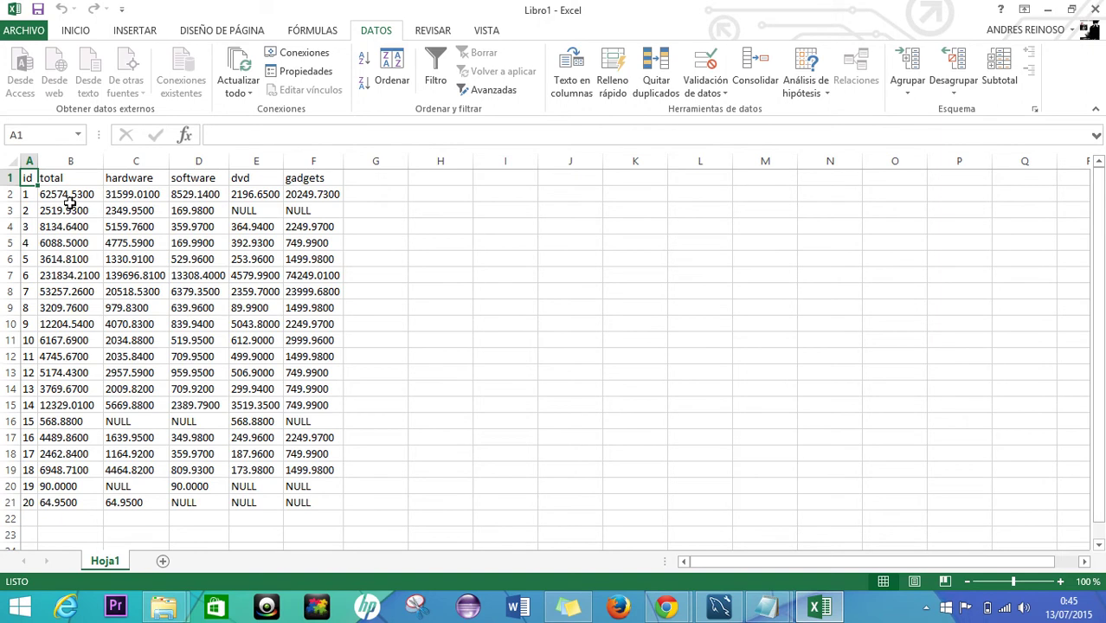
Replace every period with a comma in the total to gadgets values, range B2:F21
{"action": "left_click_drag", "start_coordinate": [58, 194], "coordinate": [314, 503]}
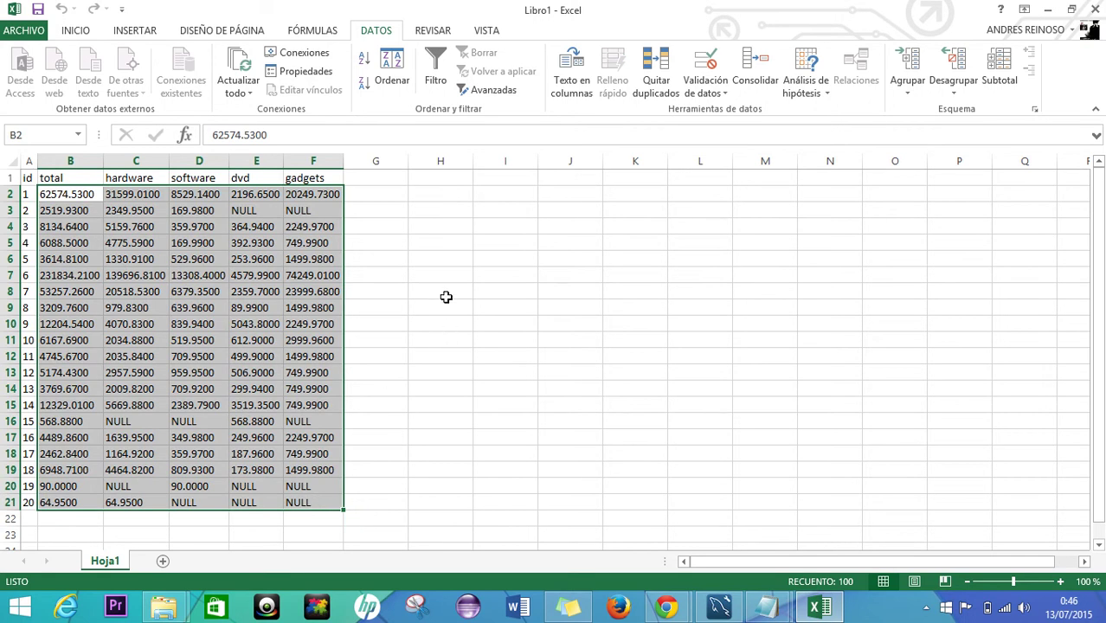
{"action": "key", "text": "ctrl+b"}
{"action": "left_click_drag", "start_coordinate": [269, 215], "coordinate": [518, 219]}
{"action": "left_click", "coordinate": [441, 250]}
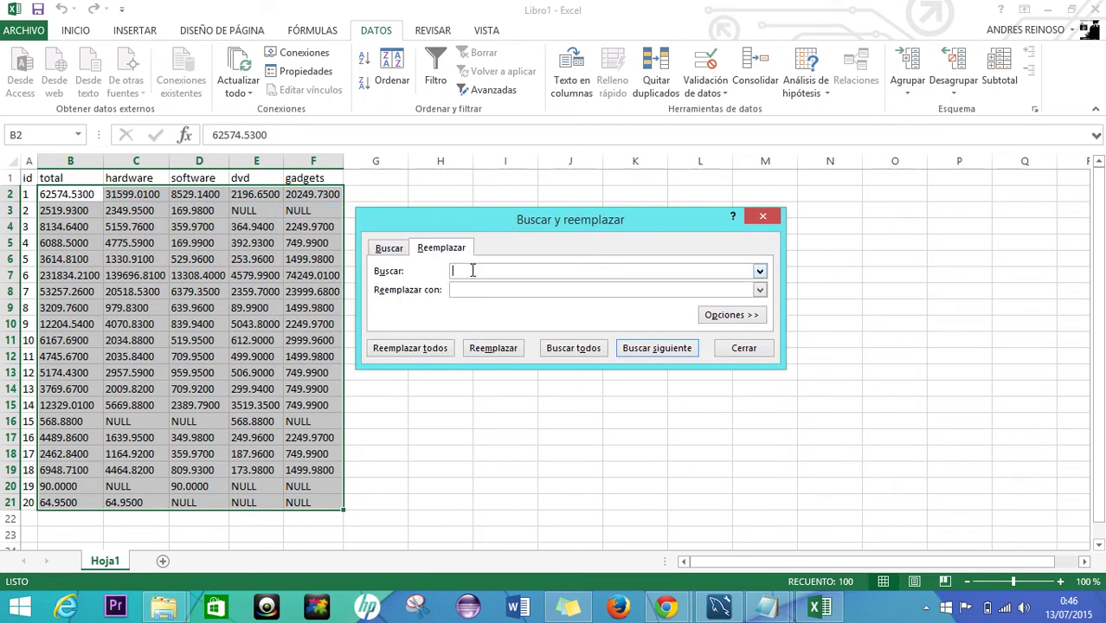
{"action": "type", "text": "."}
{"action": "left_click", "coordinate": [469, 289]}
{"action": "left_click", "coordinate": [445, 356]}
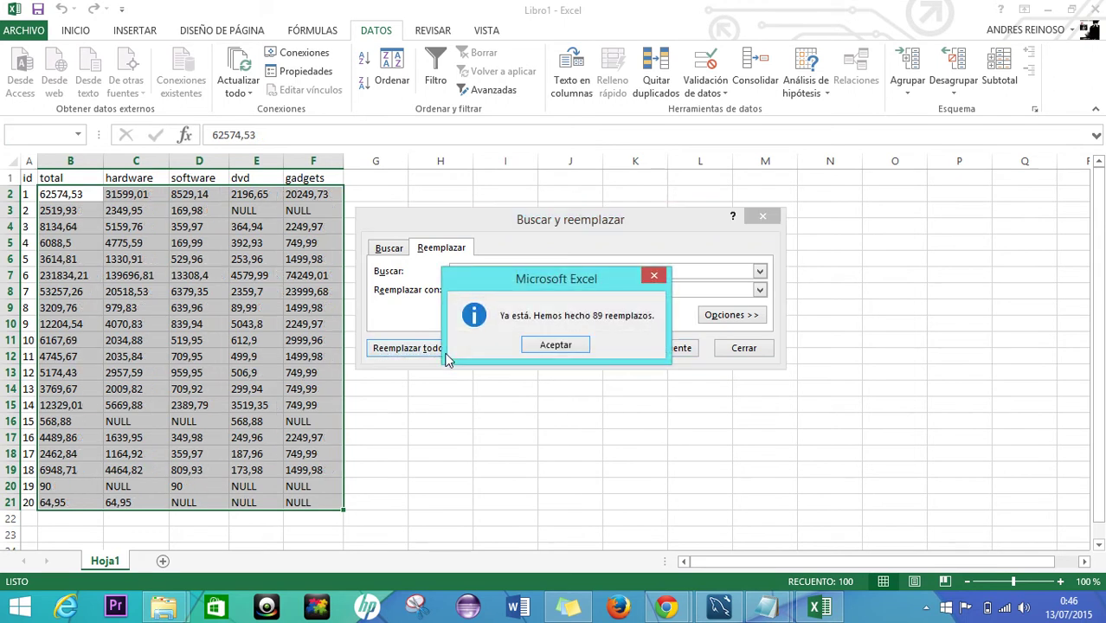
{"action": "left_click", "coordinate": [555, 347]}
{"action": "left_click", "coordinate": [758, 349]}
{"action": "left_click", "coordinate": [545, 360]}
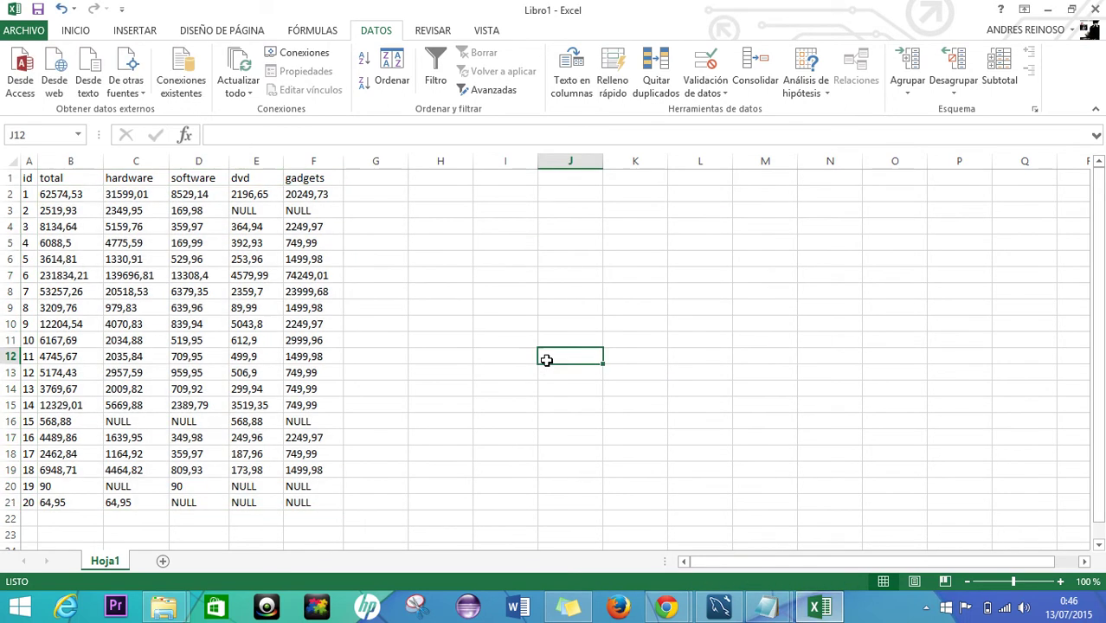
Format all data cells below the headers, A2:F21, with the Number category
{"action": "left_click_drag", "start_coordinate": [49, 196], "coordinate": [260, 442]}
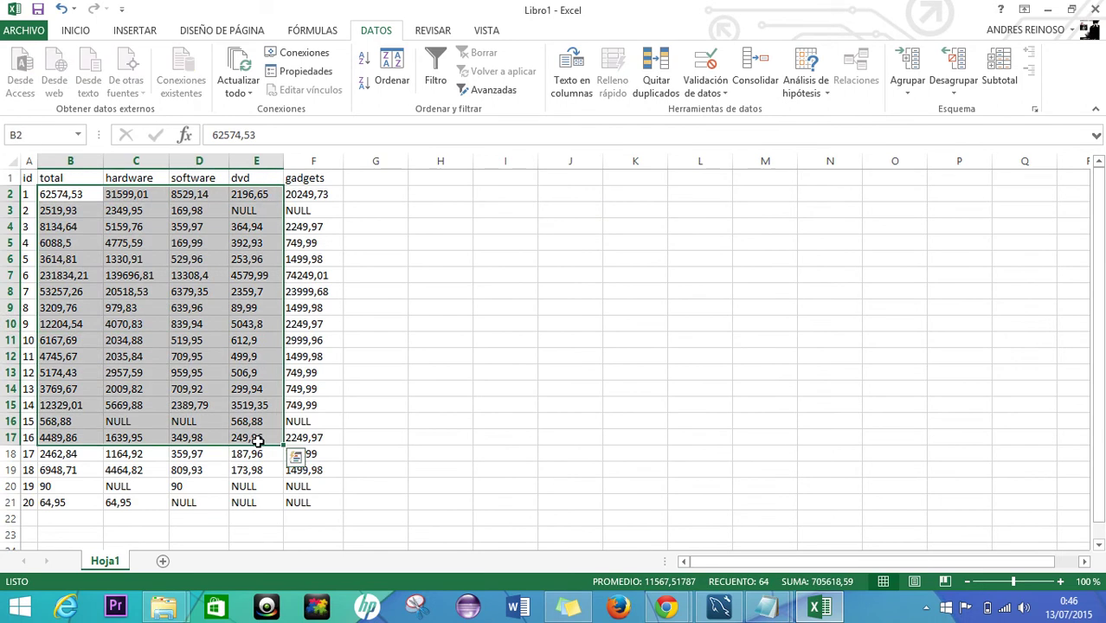
{"action": "left_click", "coordinate": [26, 193]}
{"action": "left_click_drag", "start_coordinate": [92, 323], "coordinate": [296, 501]}
{"action": "right_click", "coordinate": [307, 504]}
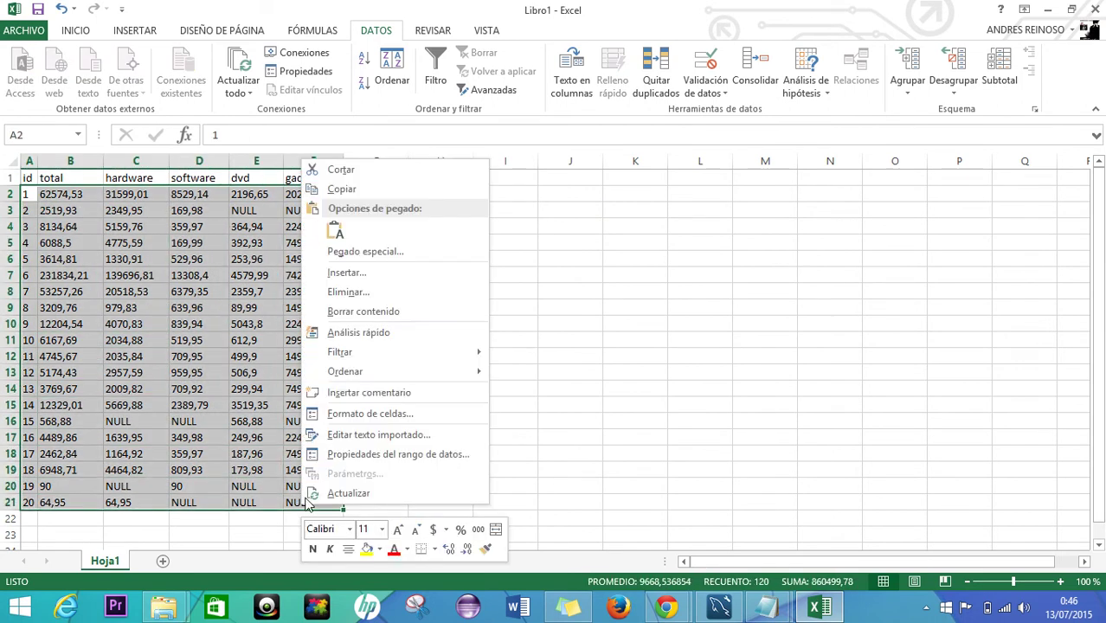
{"action": "left_click", "coordinate": [401, 420]}
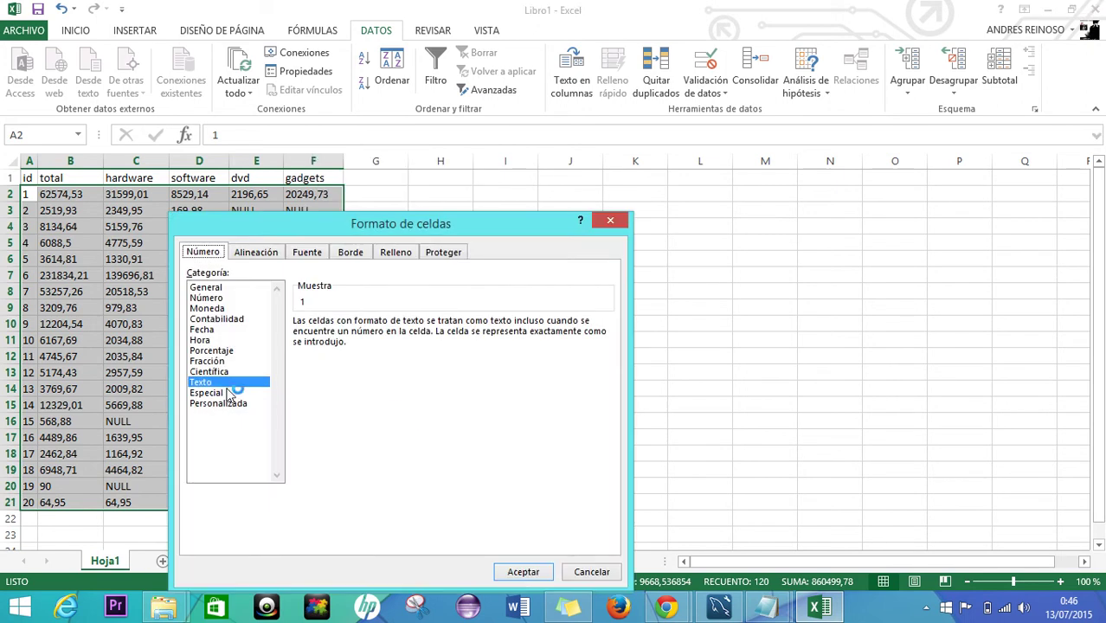
{"action": "left_click", "coordinate": [209, 299]}
{"action": "left_click", "coordinate": [517, 569]}
{"action": "left_click", "coordinate": [468, 419]}
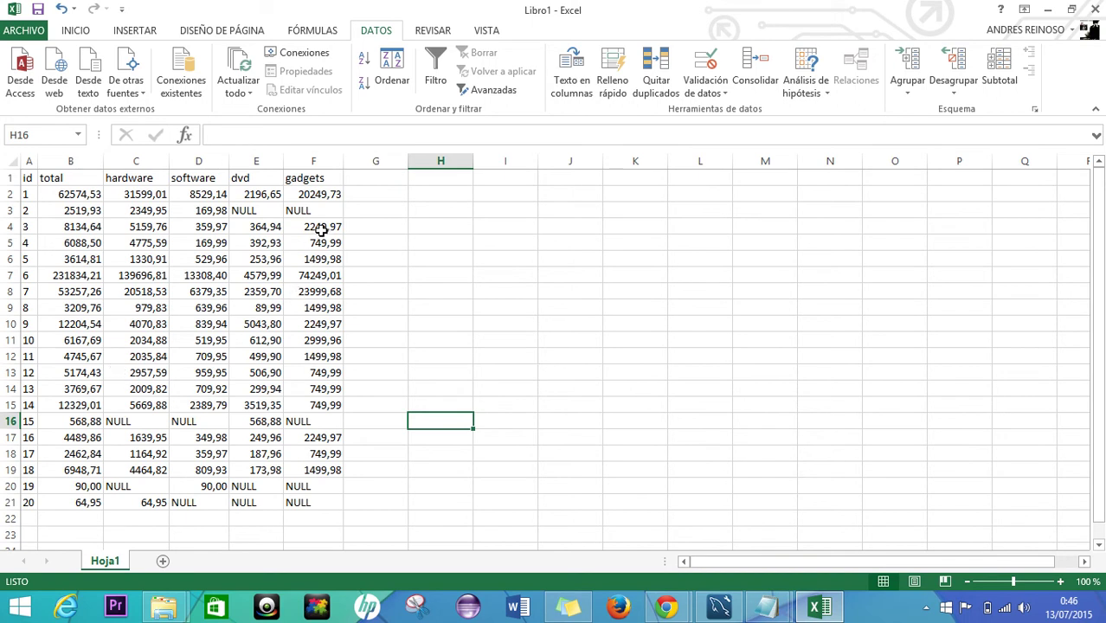
{"action": "left_click", "coordinate": [367, 182]}
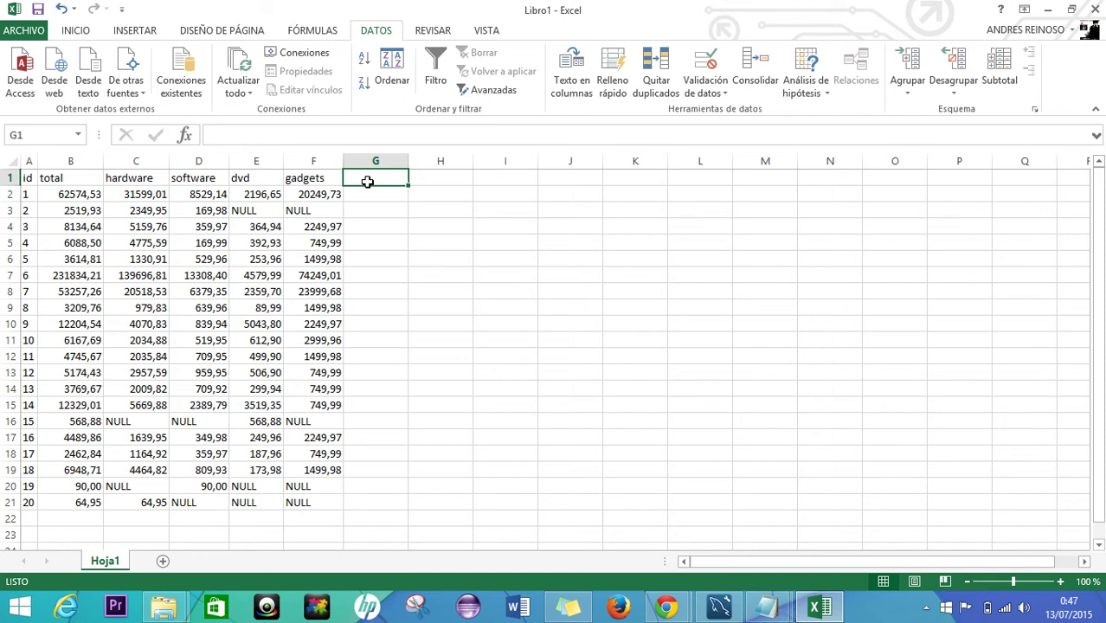
Enter the column header mejor_cliente in cell G1, next to gadgets
{"action": "type", "text": "mejor"}
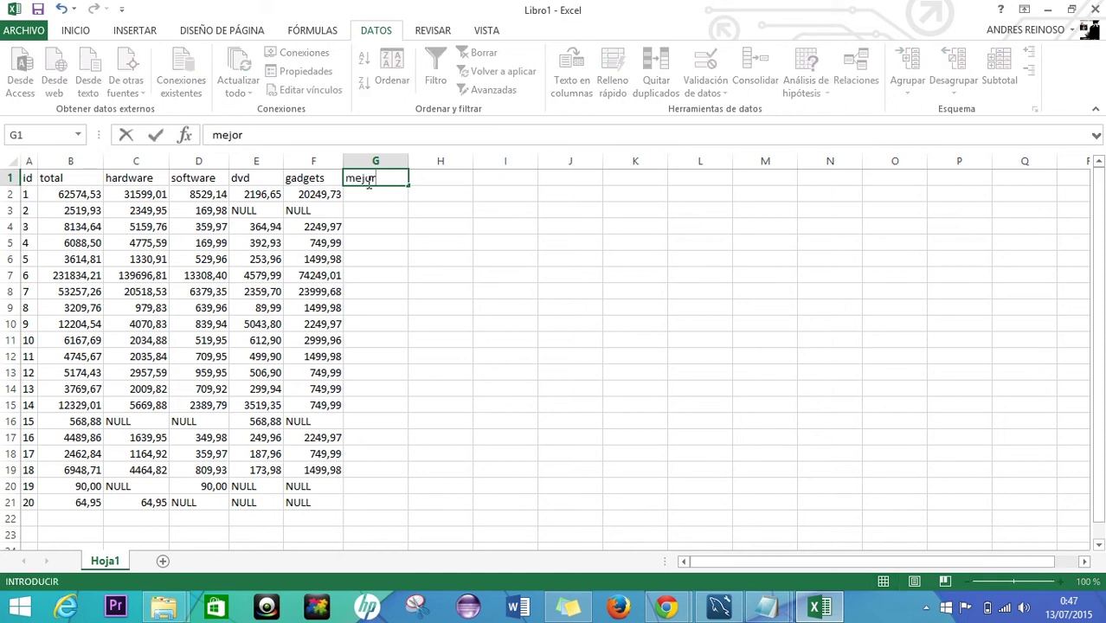
{"action": "type", "text": "_cliente"}
{"action": "left_click", "coordinate": [373, 195]}
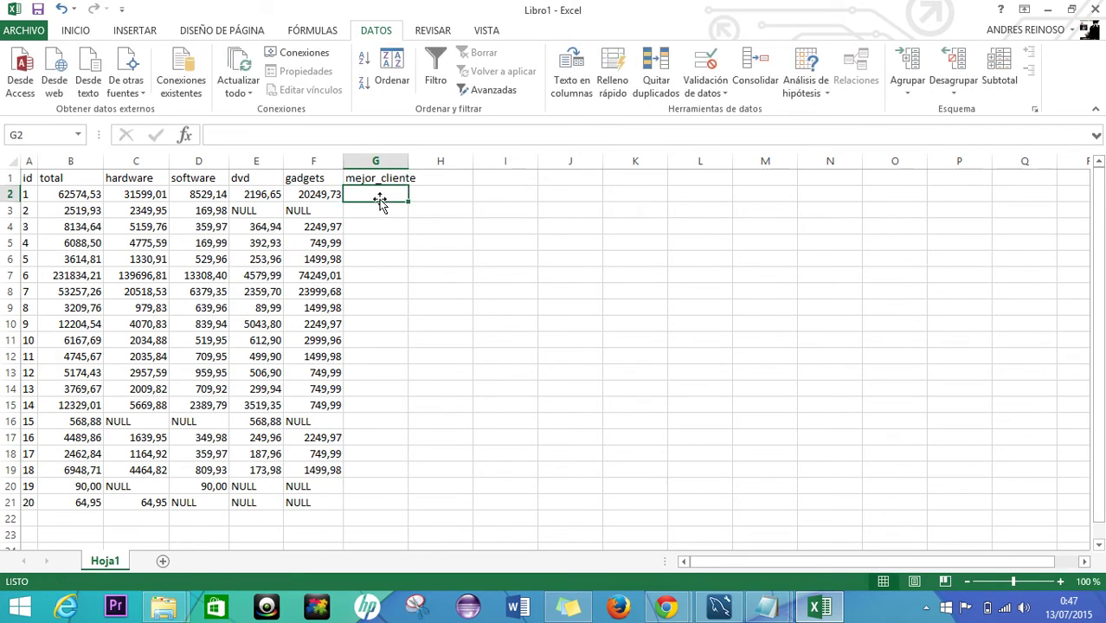
Enter the formula =SI(B2>5000;1;0) in cell G2 to flag customers whose total exceeds 5000
{"action": "left_click_drag", "start_coordinate": [69, 194], "coordinate": [61, 504]}
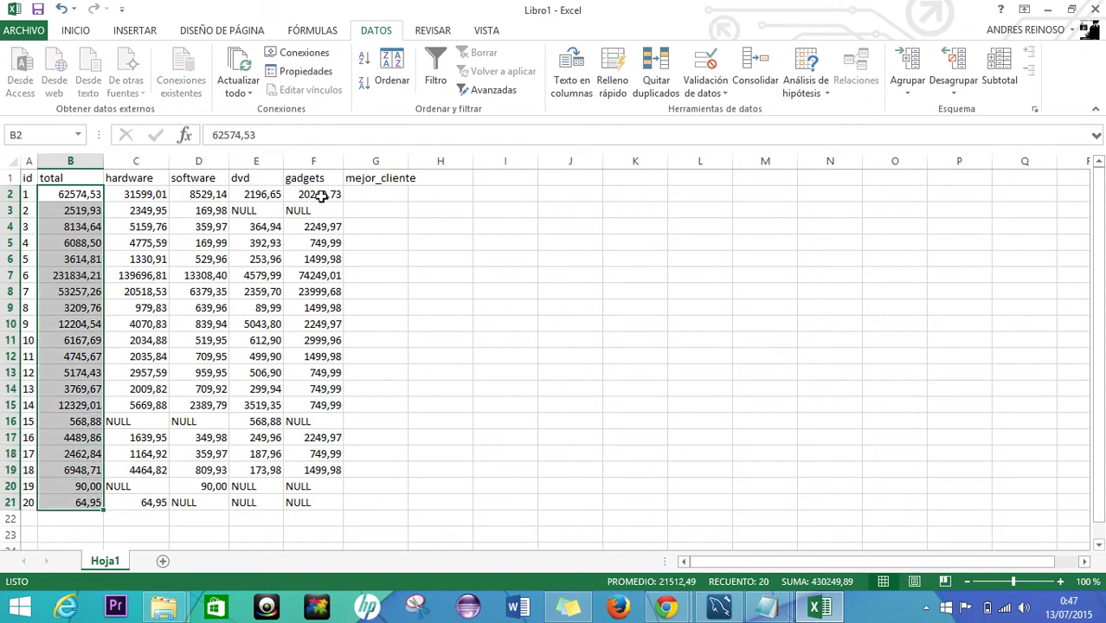
{"action": "left_click", "coordinate": [389, 198]}
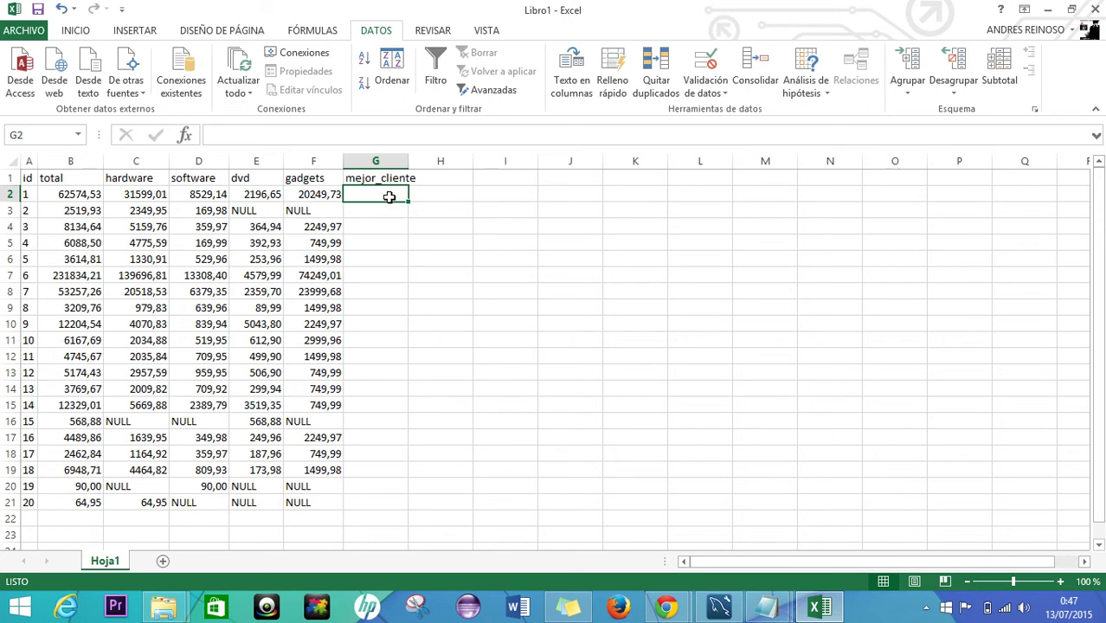
{"action": "type", "text": "="}
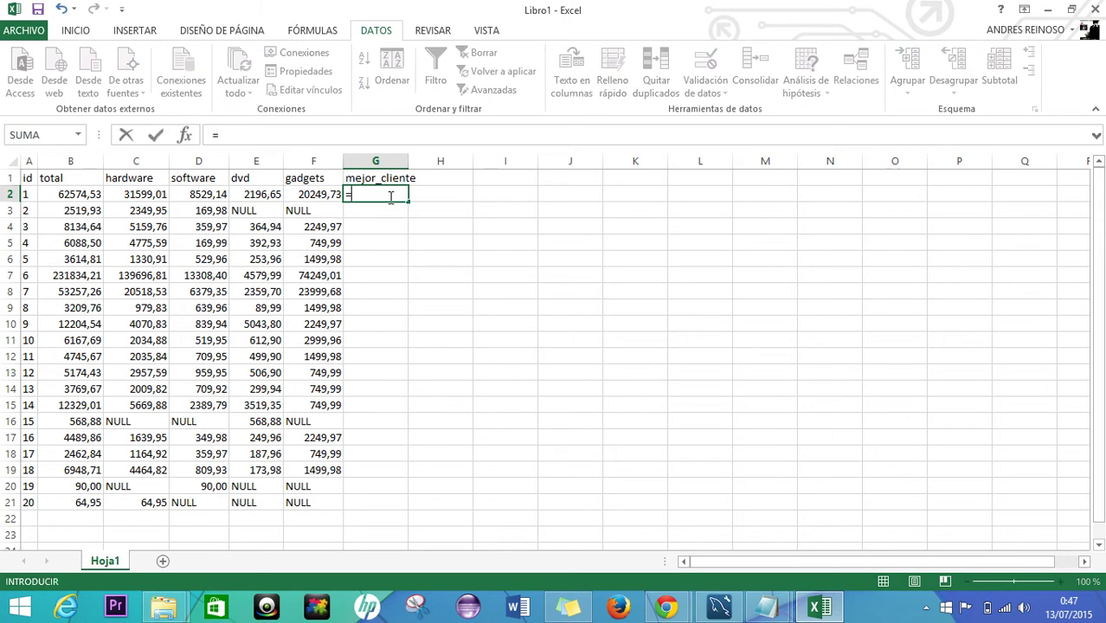
{"action": "left_click", "coordinate": [329, 137]}
{"action": "type", "text": "SI"}
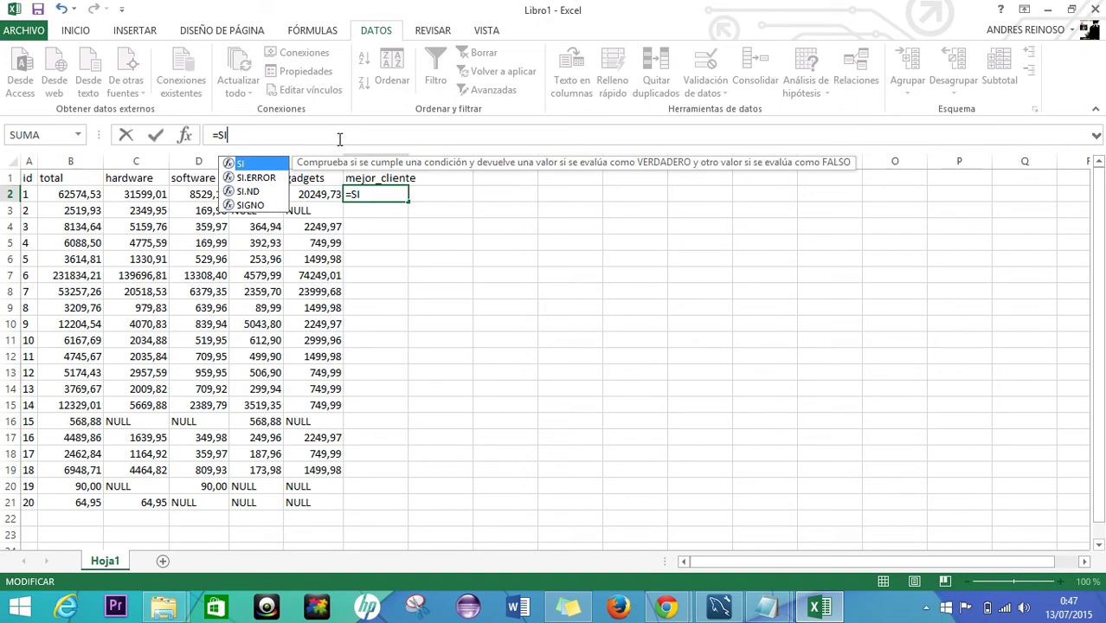
{"action": "double_click", "coordinate": [270, 165]}
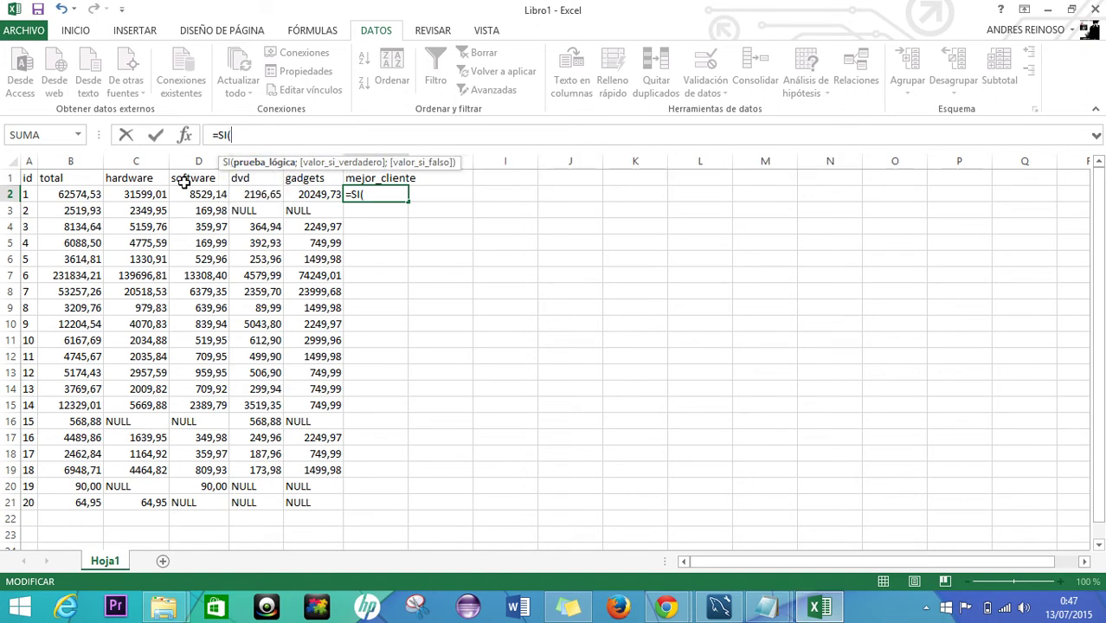
{"action": "left_click", "coordinate": [97, 194]}
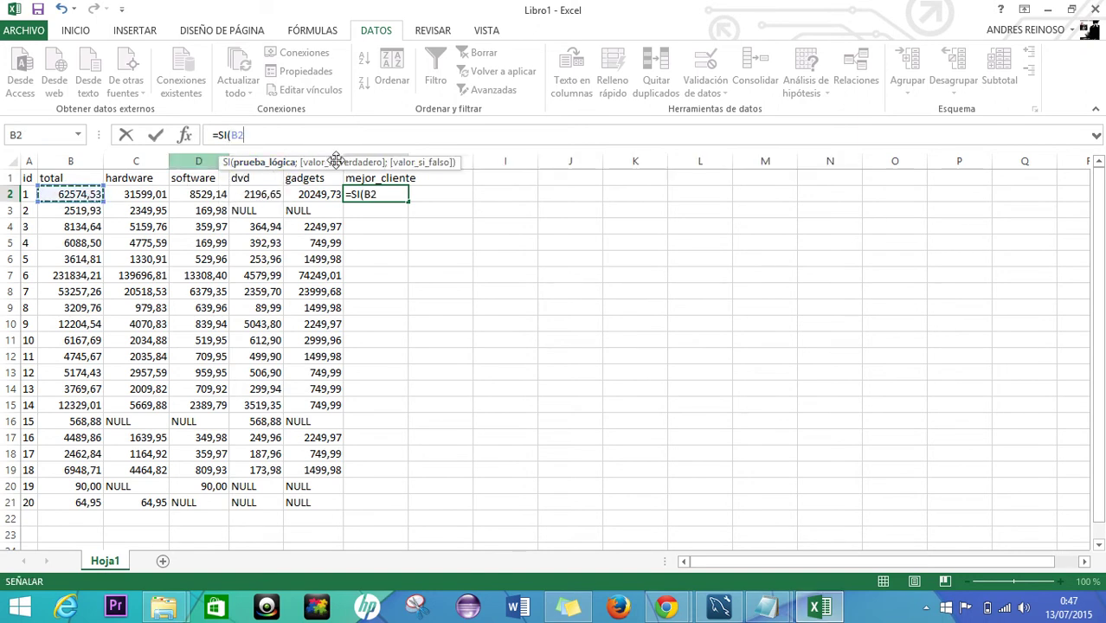
{"action": "type", "text": ">5"}
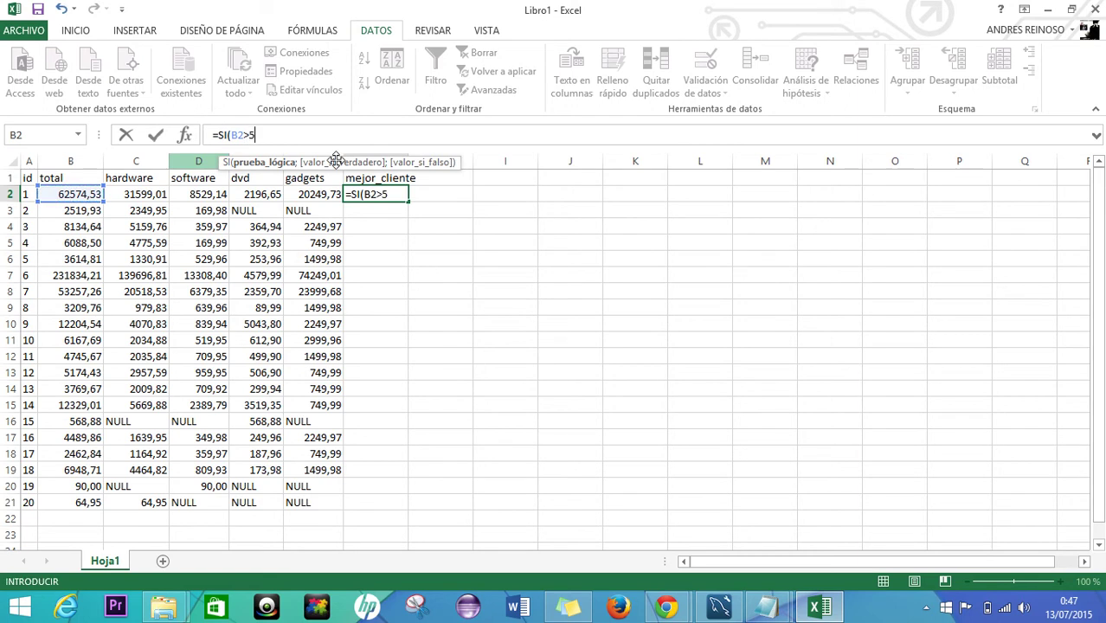
{"action": "type", "text": "000;"}
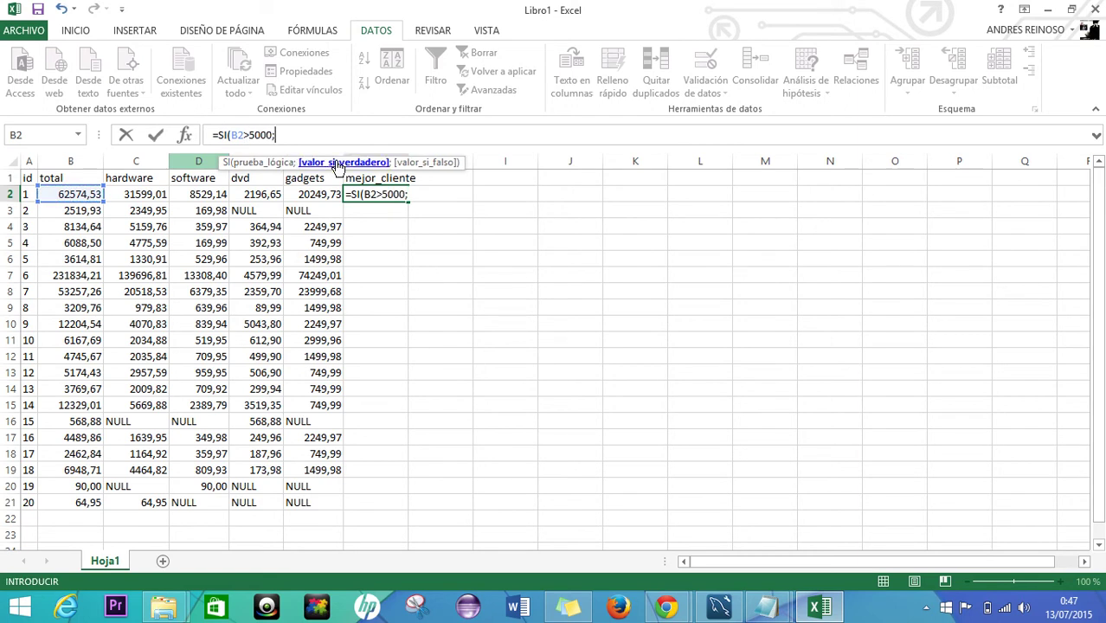
{"action": "type", "text": "1;0)"}
{"action": "key", "text": "Return"}
Fill the G2 formula down the mejor_cliente column through G21
{"action": "left_click", "coordinate": [396, 198]}
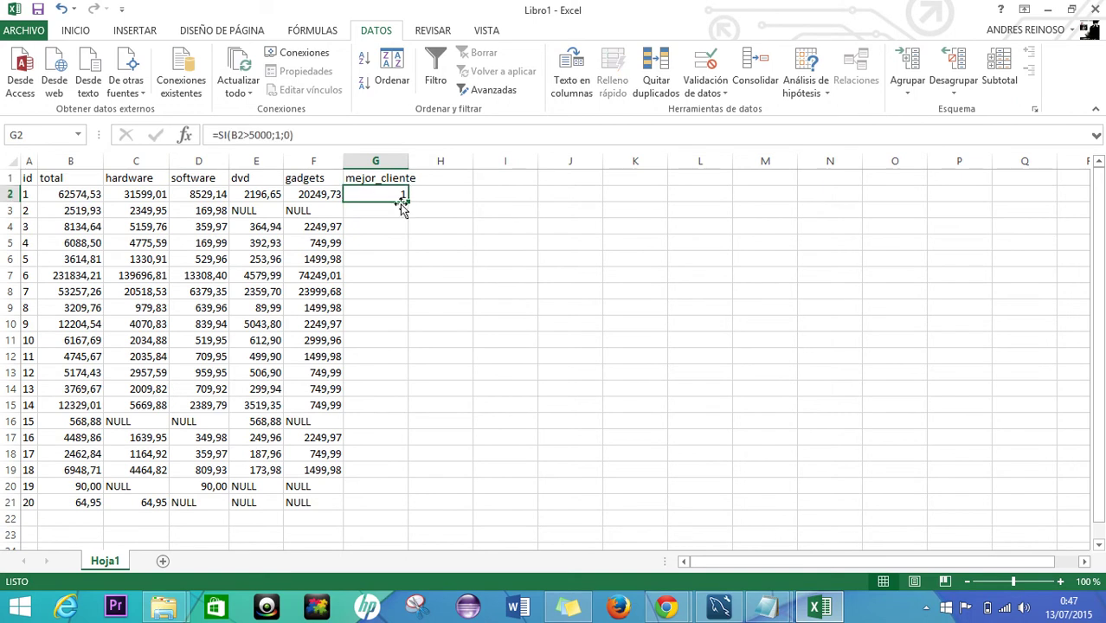
{"action": "left_click_drag", "start_coordinate": [407, 201], "coordinate": [397, 513]}
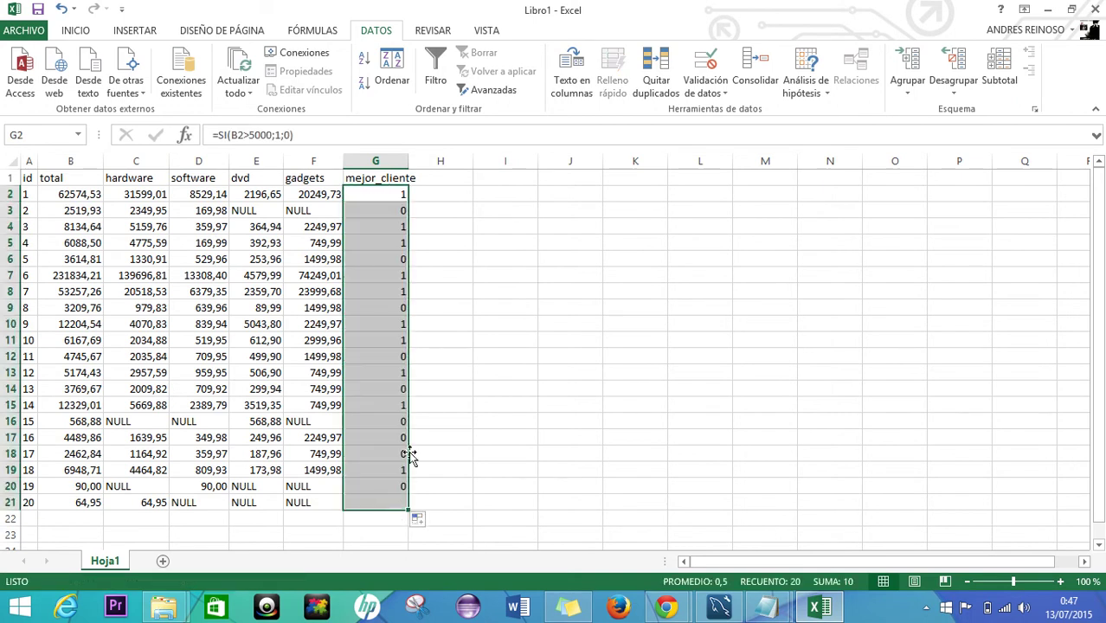
{"action": "left_click", "coordinate": [429, 406]}
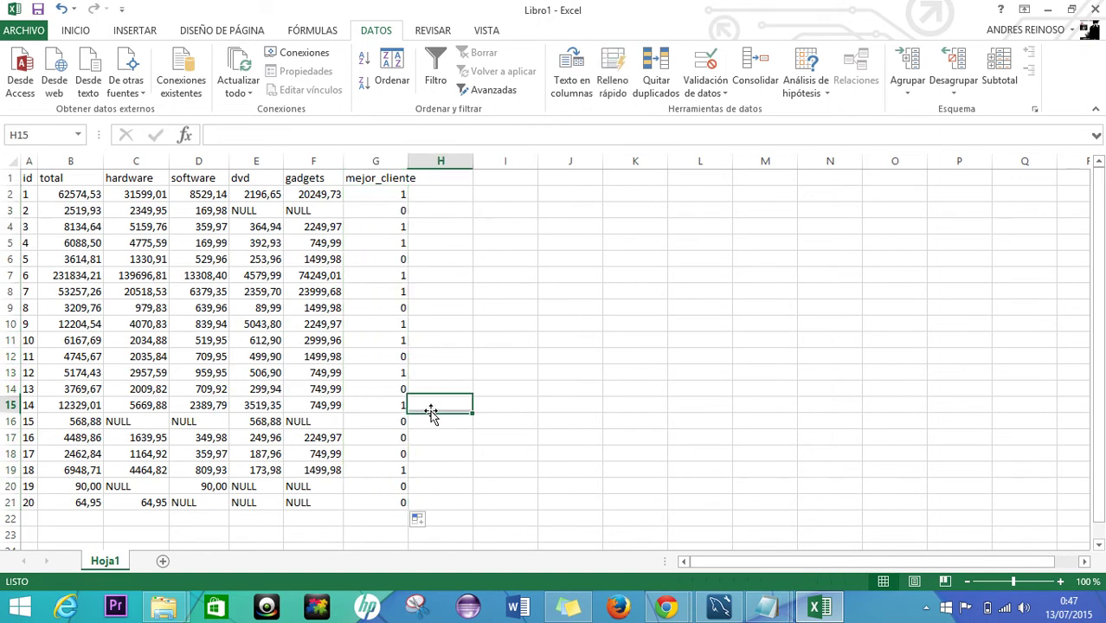
Examine the copied formulas in several mejor_cliente cells, checking which total each one refers to
{"action": "left_click", "coordinate": [397, 212]}
{"action": "left_click", "coordinate": [397, 229]}
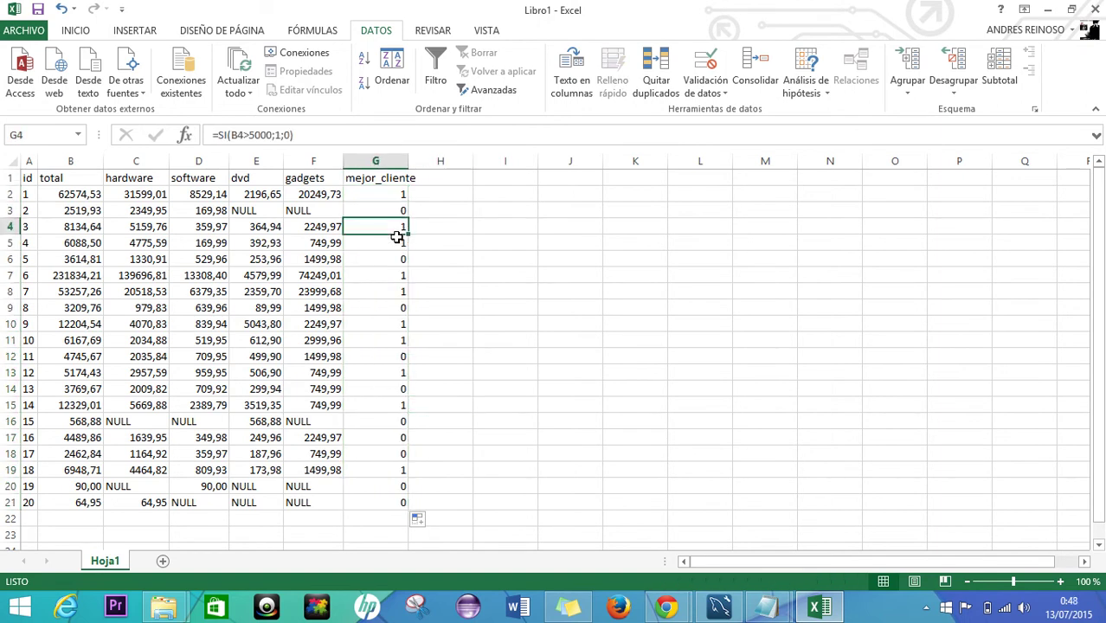
{"action": "key", "text": "Down"}
{"action": "key", "text": "Down"}
{"action": "key", "text": "Up"}
{"action": "key", "text": "Up"}
{"action": "key", "text": "Up"}
{"action": "key", "text": "Up"}
{"action": "key", "text": "Down"}
{"action": "key", "text": "Down"}
{"action": "key", "text": "Down"}
{"action": "key", "text": "Down"}
{"action": "key", "text": "Down"}
{"action": "key", "text": "Down"}
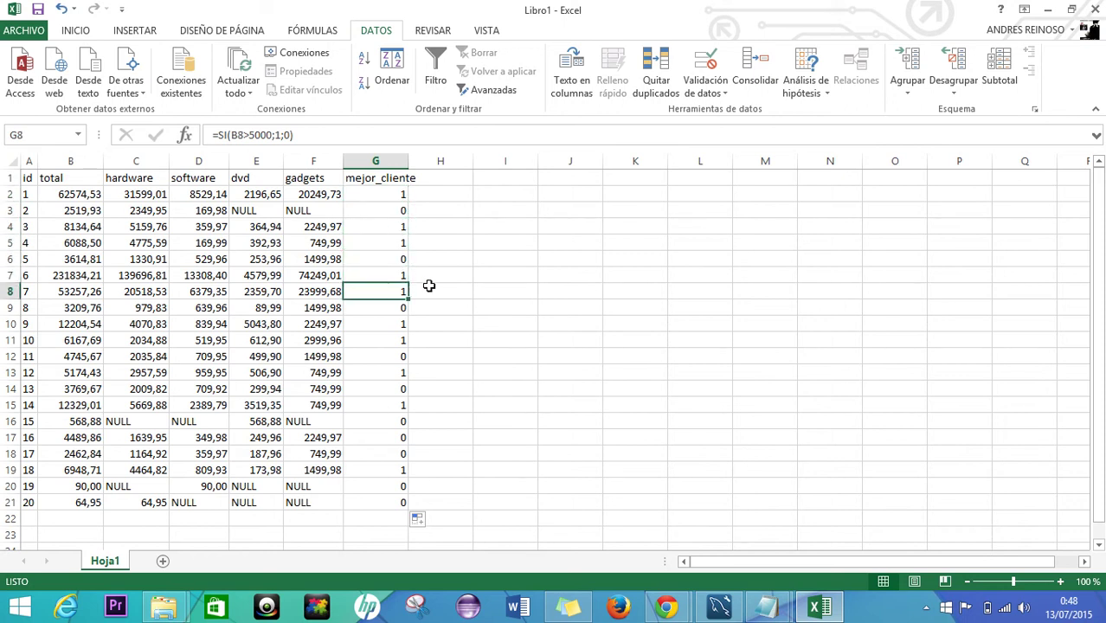
{"action": "left_click", "coordinate": [387, 192]}
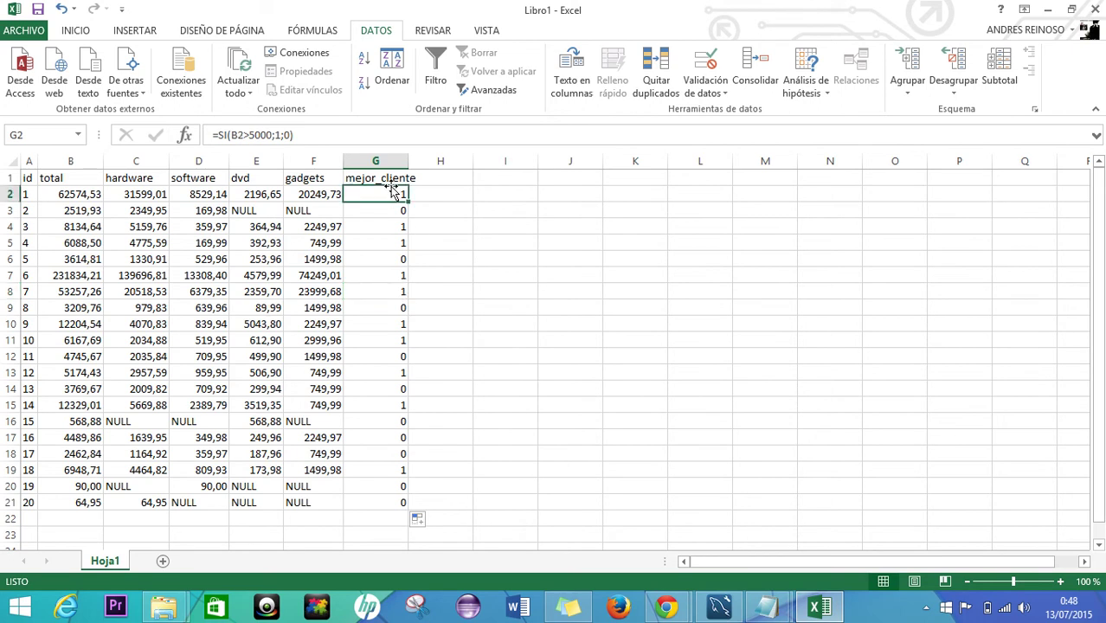
{"action": "left_click", "coordinate": [383, 178]}
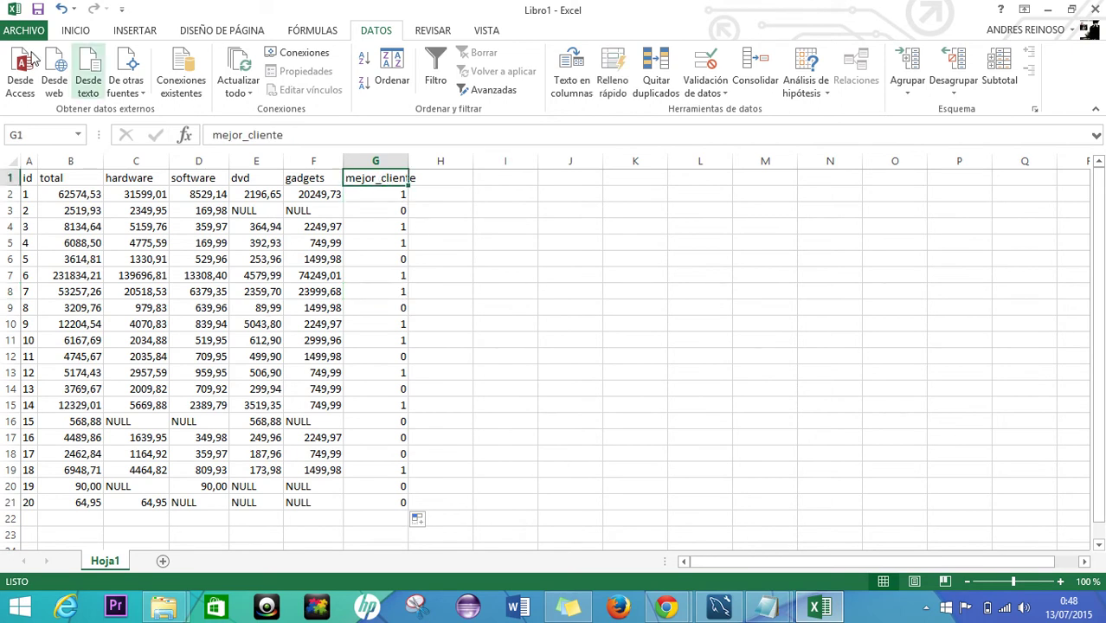
Save the workbook as Ejercicio 1 in Excel workbook format (.xlsx) in the Escritorio folder
{"action": "left_click", "coordinate": [39, 14]}
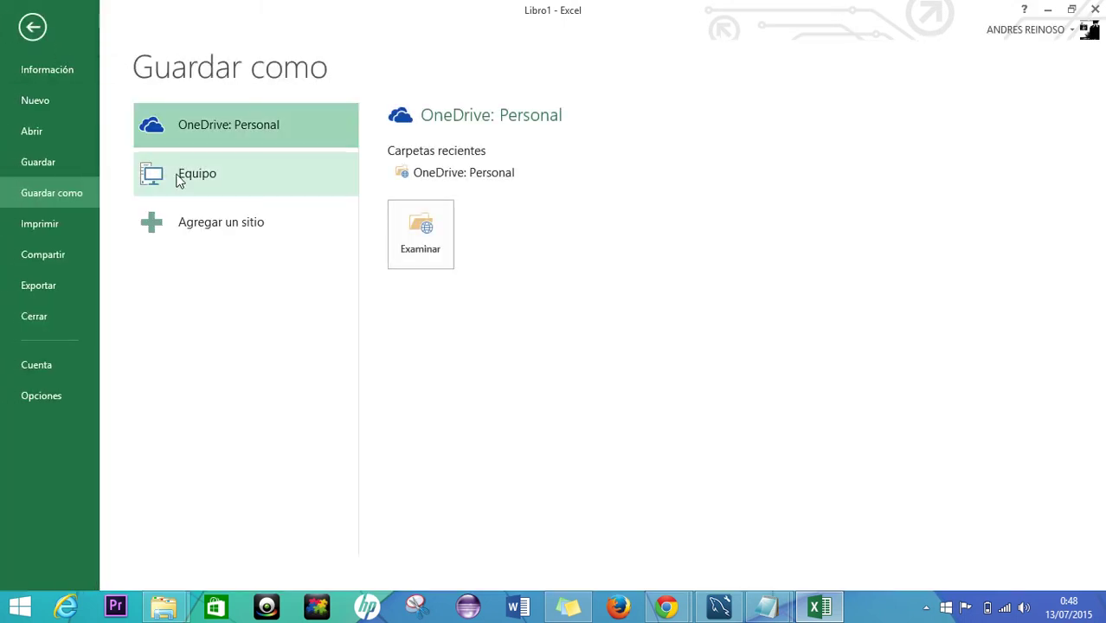
{"action": "left_click", "coordinate": [182, 175]}
{"action": "left_click", "coordinate": [435, 173]}
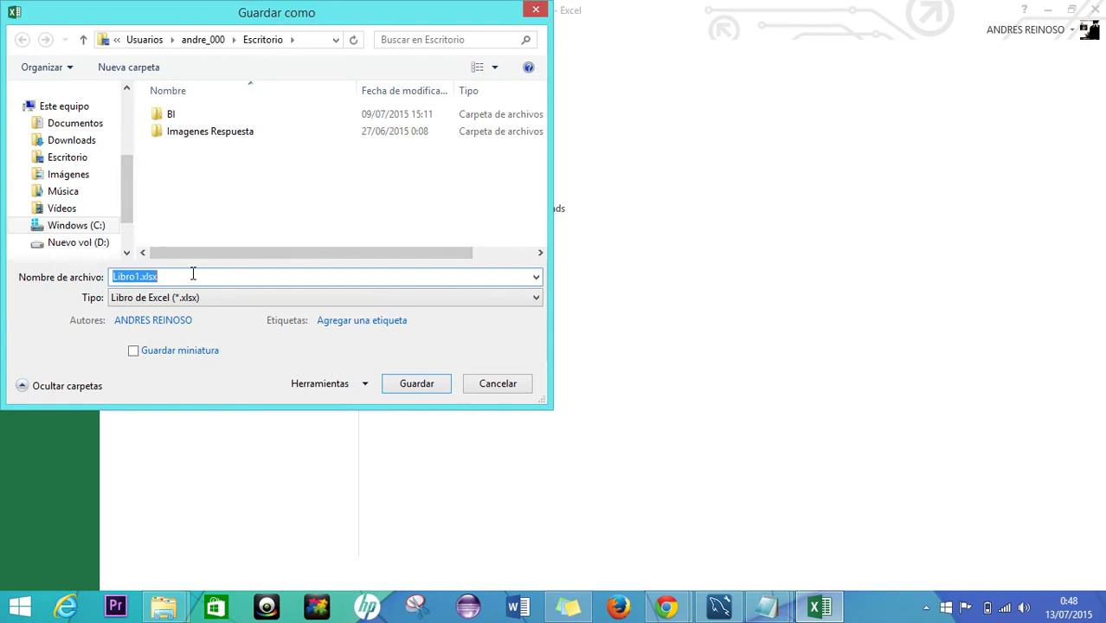
{"action": "type", "text": "Ejercico"}
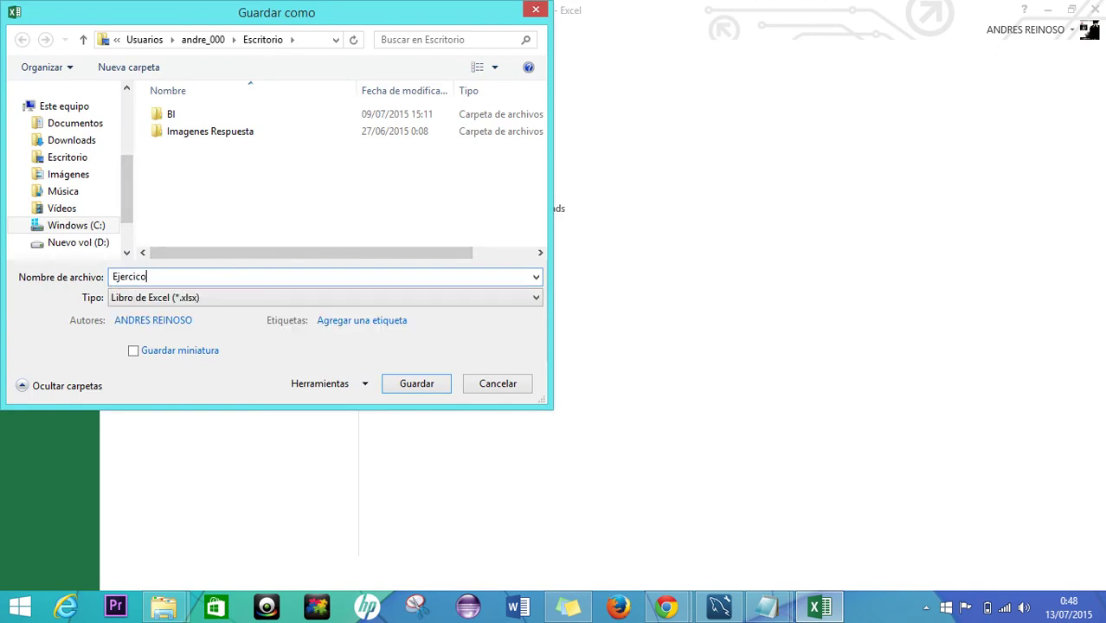
{"action": "key", "text": "BackSpace"}
{"action": "type", "text": "io "}
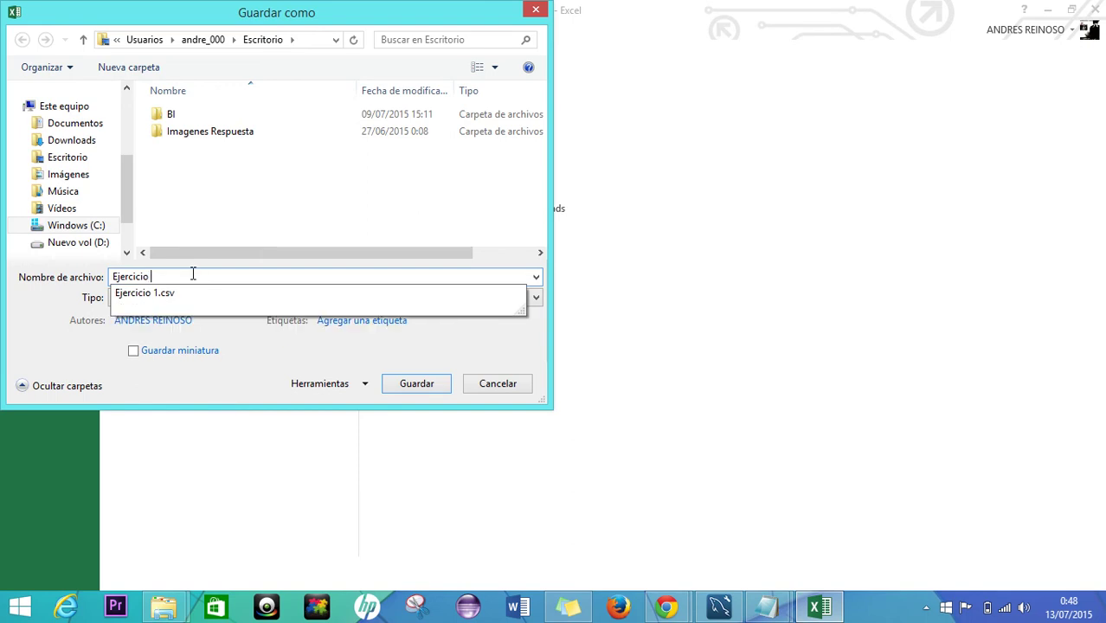
{"action": "type", "text": "1"}
{"action": "left_click", "coordinate": [211, 379]}
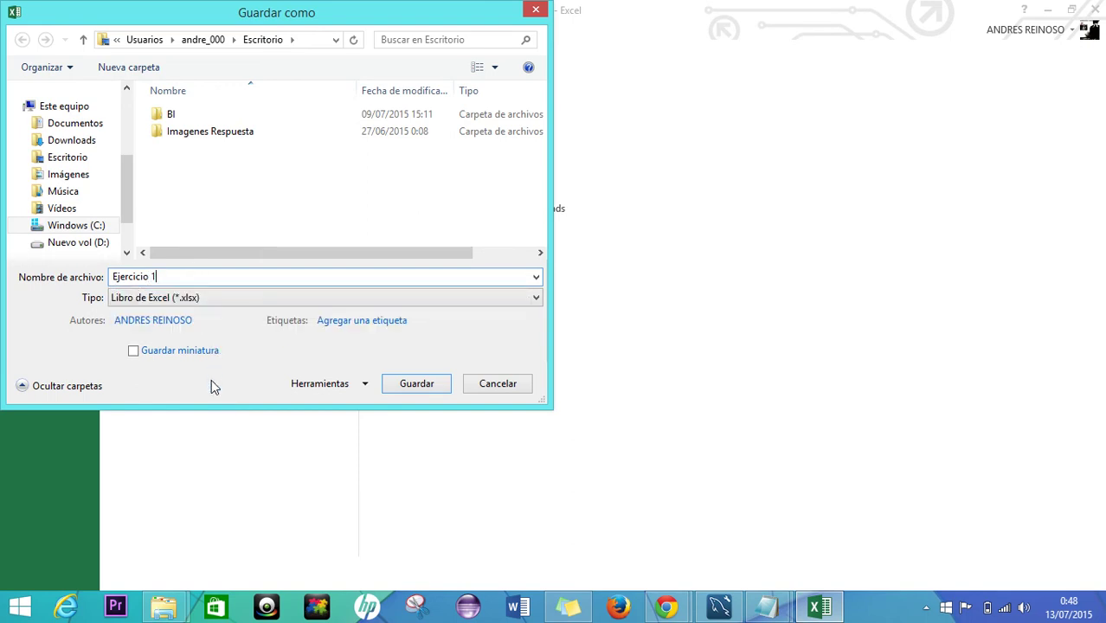
{"action": "left_click", "coordinate": [412, 386]}
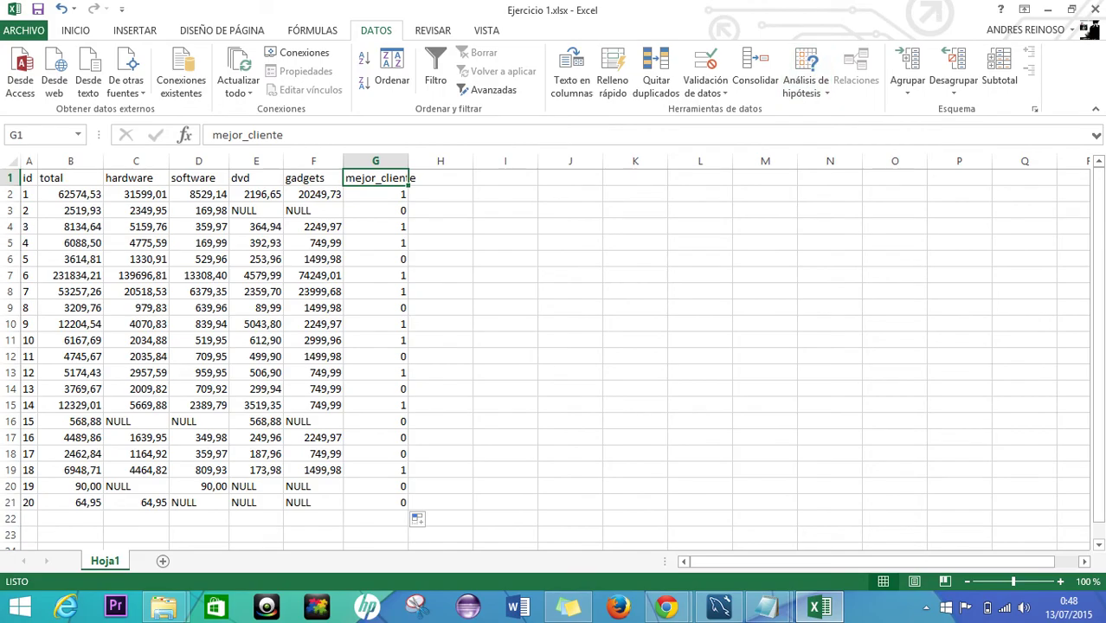
Close the Excel workbook, search for RapidMiner 5 and launch it
{"action": "left_click", "coordinate": [1095, 9]}
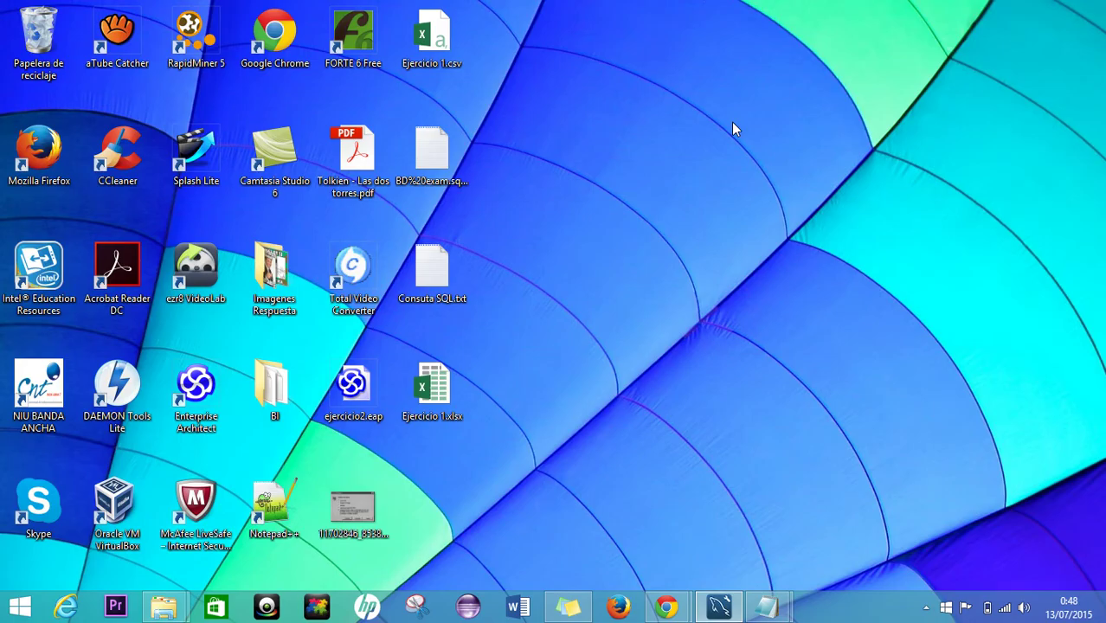
{"action": "left_click", "coordinate": [456, 374]}
{"action": "left_click", "coordinate": [652, 467]}
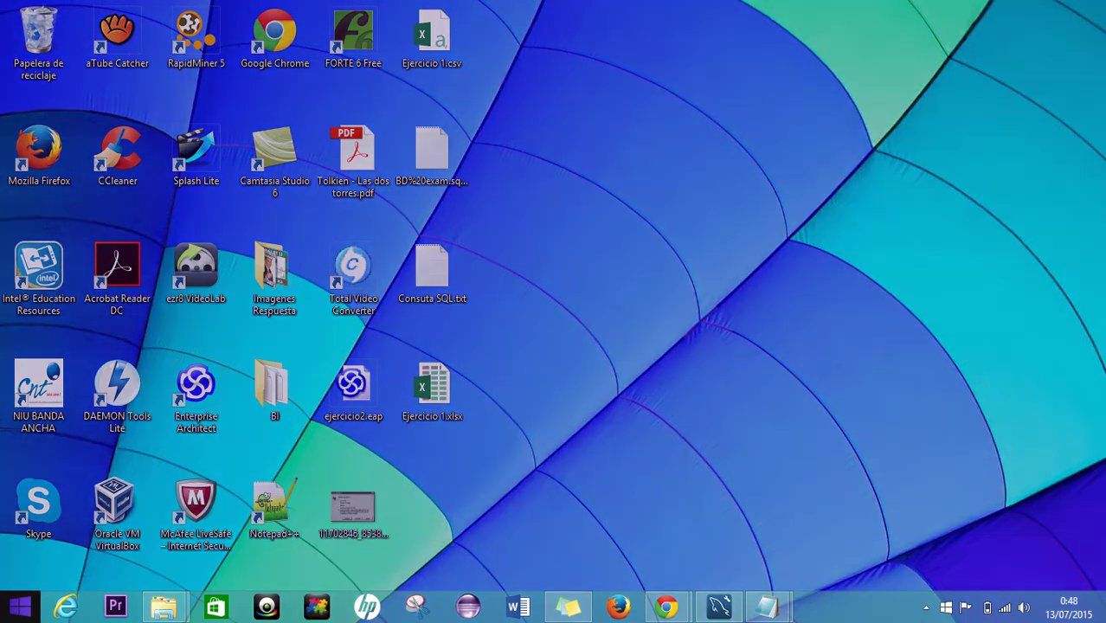
{"action": "left_click", "coordinate": [20, 607]}
{"action": "type", "text": "rapi"}
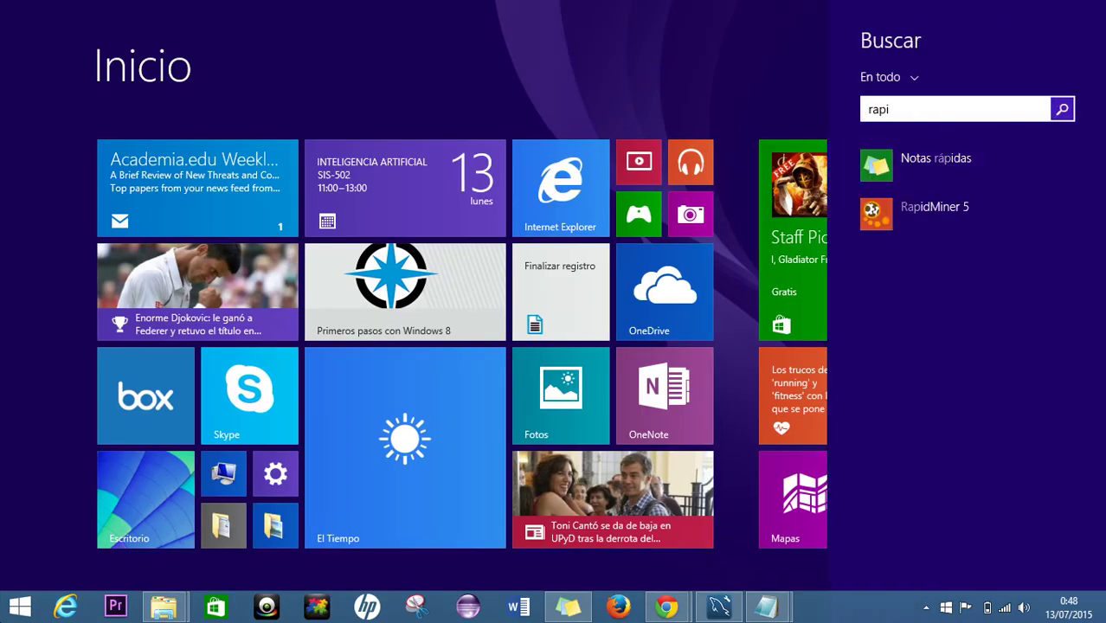
{"action": "left_click", "coordinate": [963, 216]}
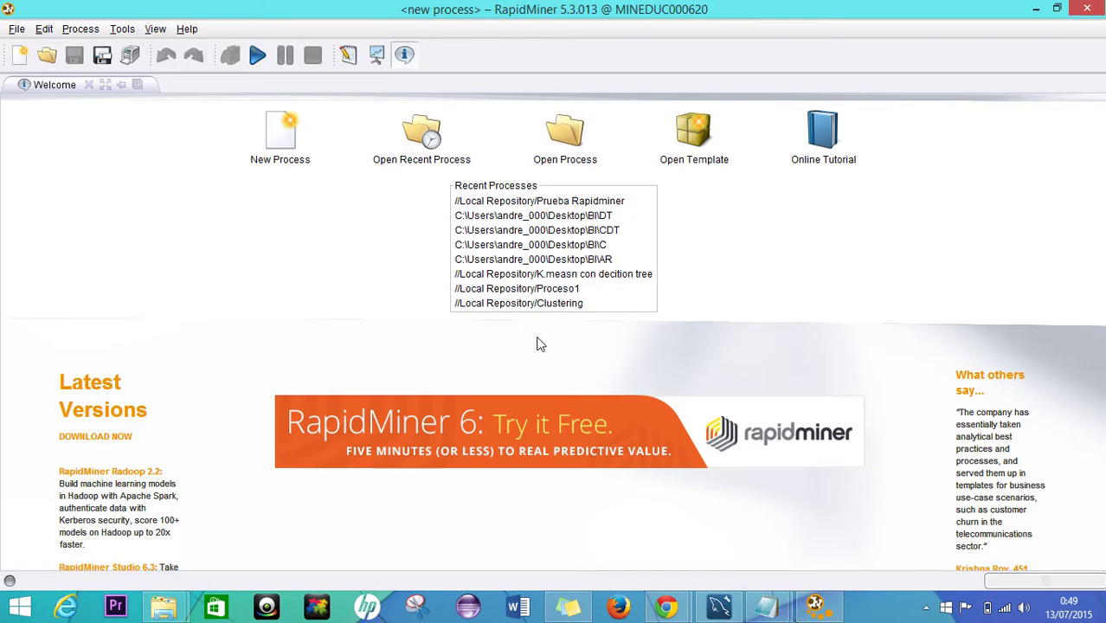
Create a new RapidMiner process and add a Read Excel operator to the Main Process
{"action": "left_click", "coordinate": [272, 154]}
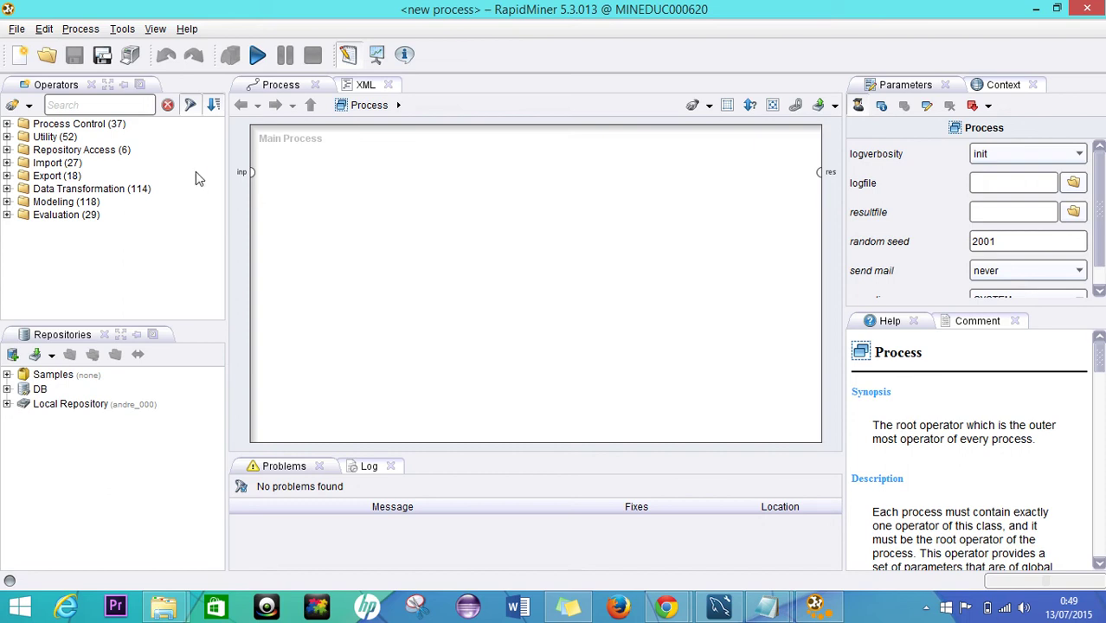
{"action": "left_click", "coordinate": [96, 105]}
{"action": "type", "text": "excel"}
{"action": "left_click_drag", "start_coordinate": [82, 153], "coordinate": [333, 183]}
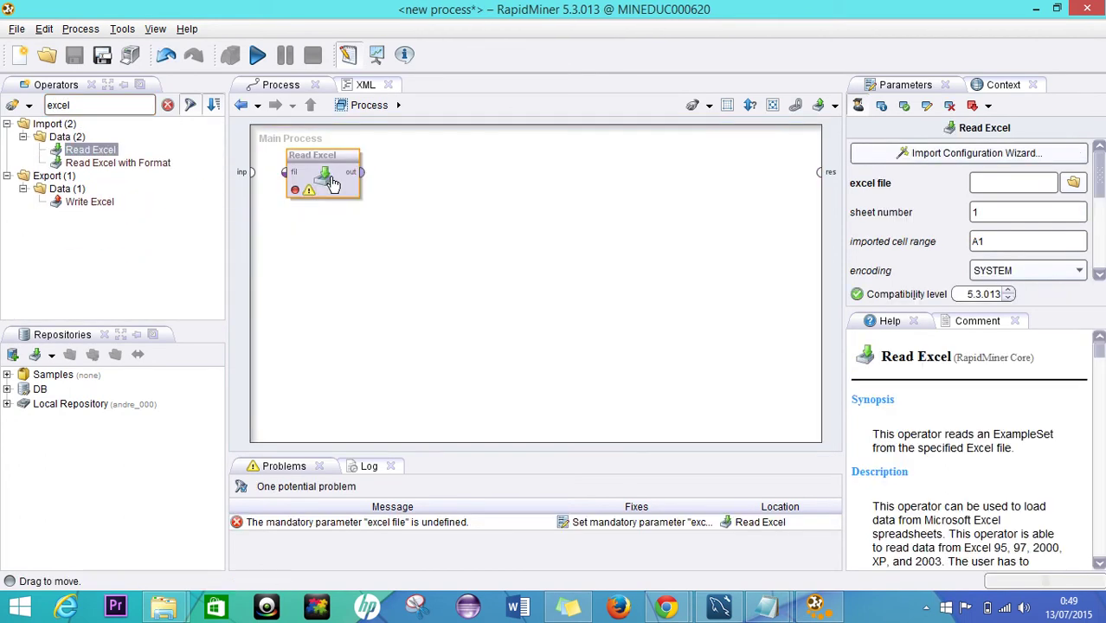
Load Ejercicio 1.xlsx from the Desktop in Read Excel's import wizard, accepting sheet Hoja1 and the default annotations to reach the attribute type settings
{"action": "left_click", "coordinate": [904, 156]}
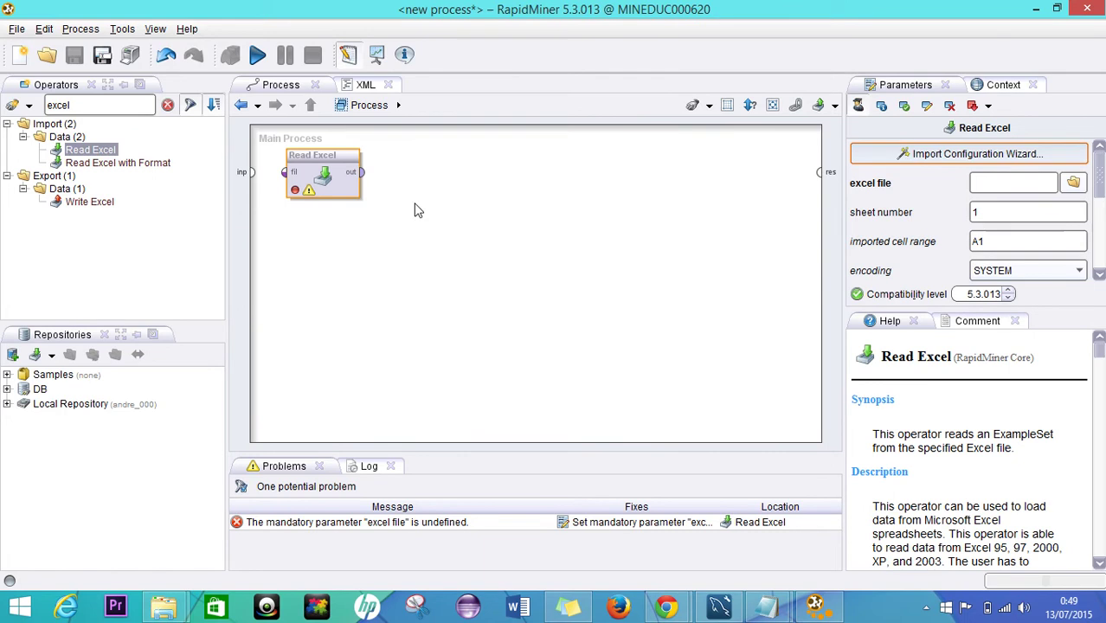
{"action": "left_click", "coordinate": [456, 151]}
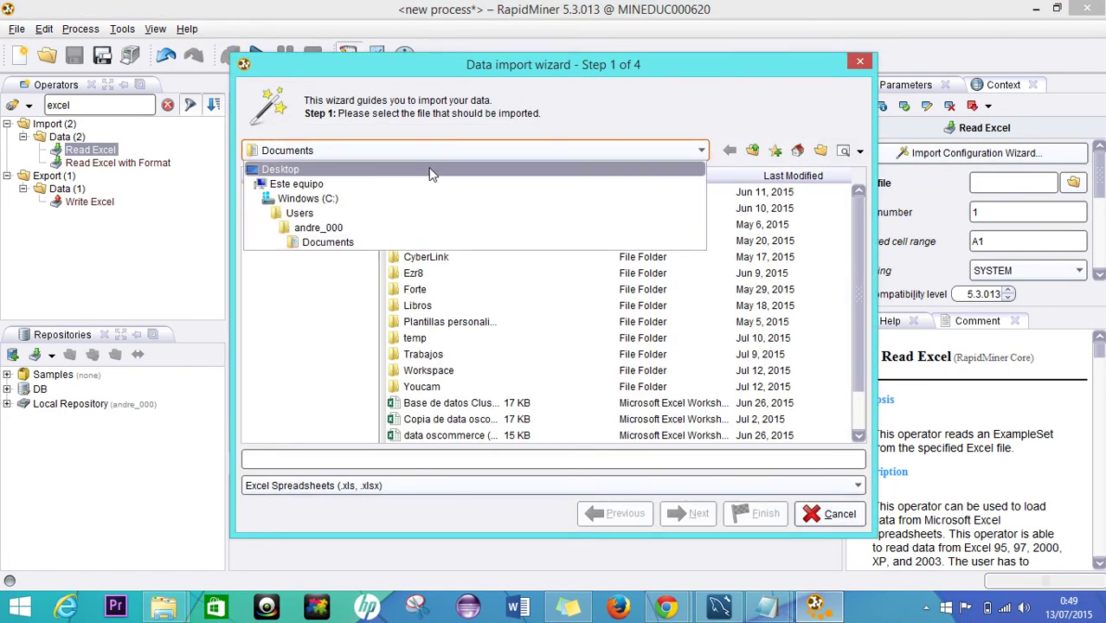
{"action": "left_click", "coordinate": [507, 173]}
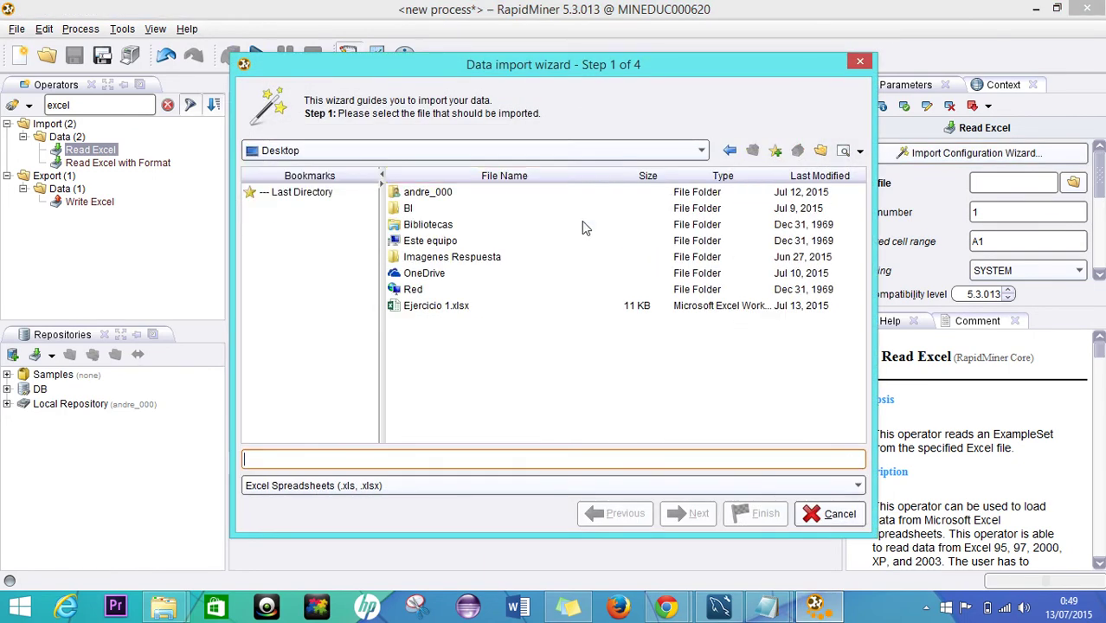
{"action": "left_click", "coordinate": [435, 308]}
{"action": "left_click", "coordinate": [698, 514]}
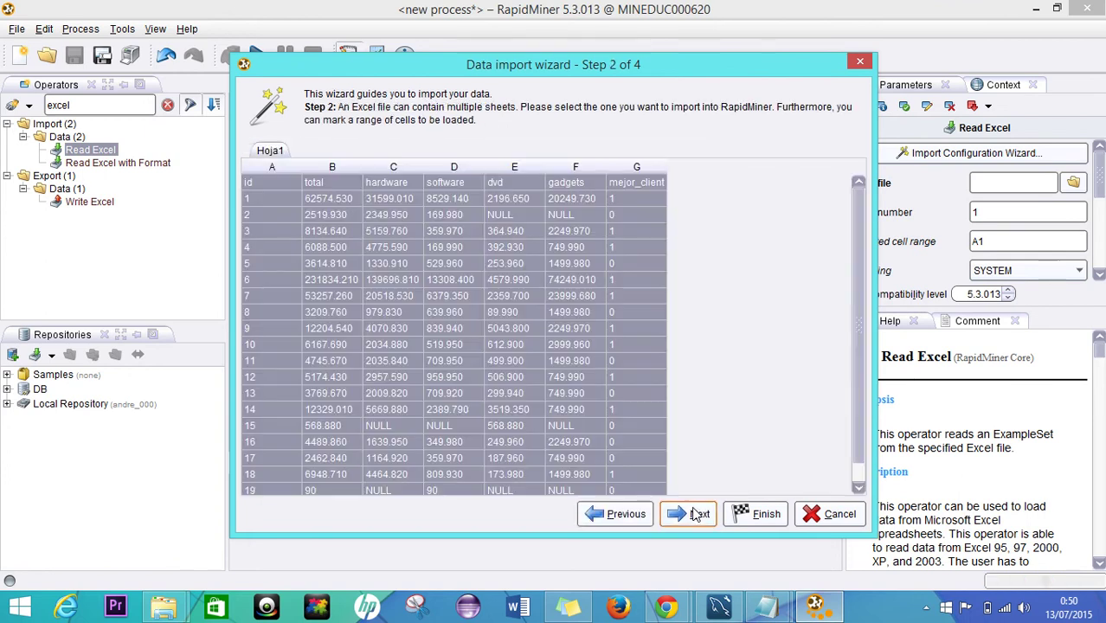
{"action": "left_click", "coordinate": [698, 514]}
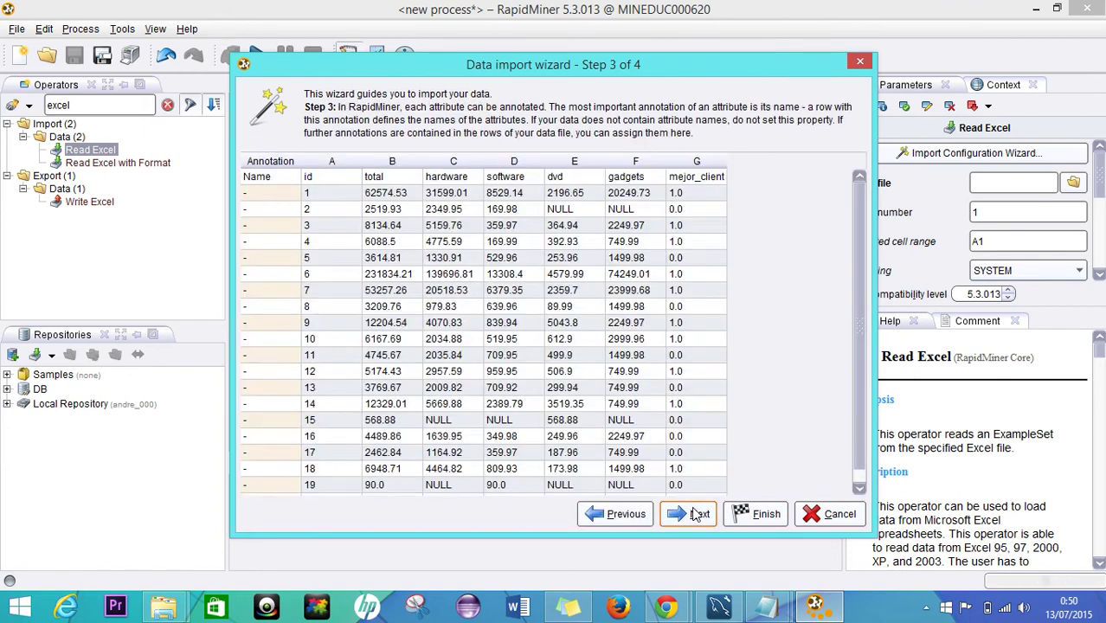
{"action": "left_click", "coordinate": [680, 514]}
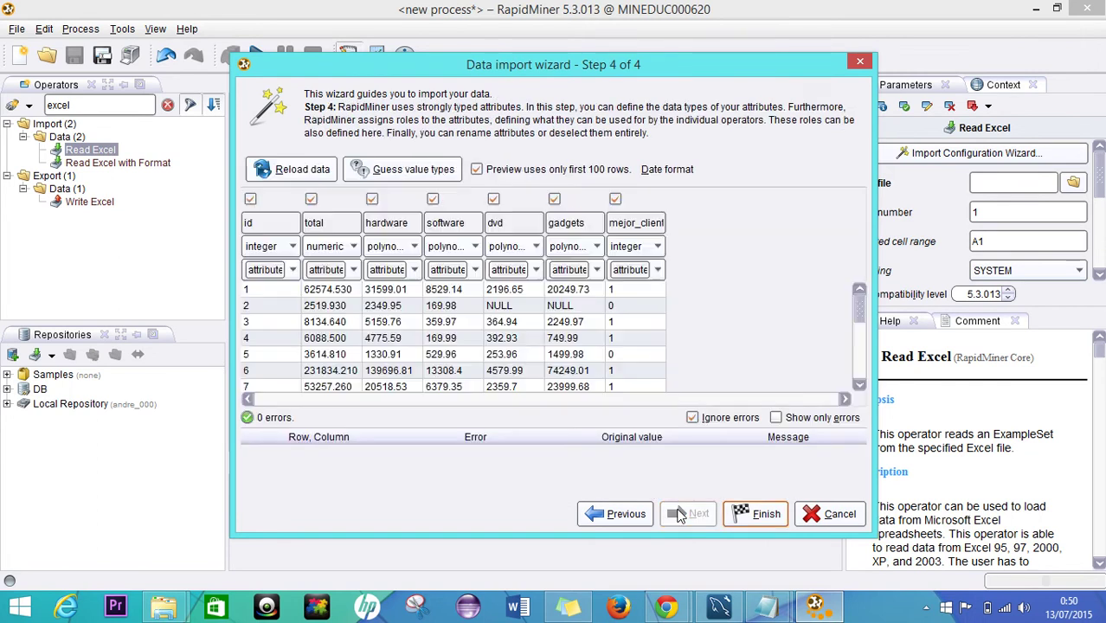
Exclude the gadgets column, set the value type of all seven columns to real, and finish the import wizard
{"action": "left_click", "coordinate": [555, 200]}
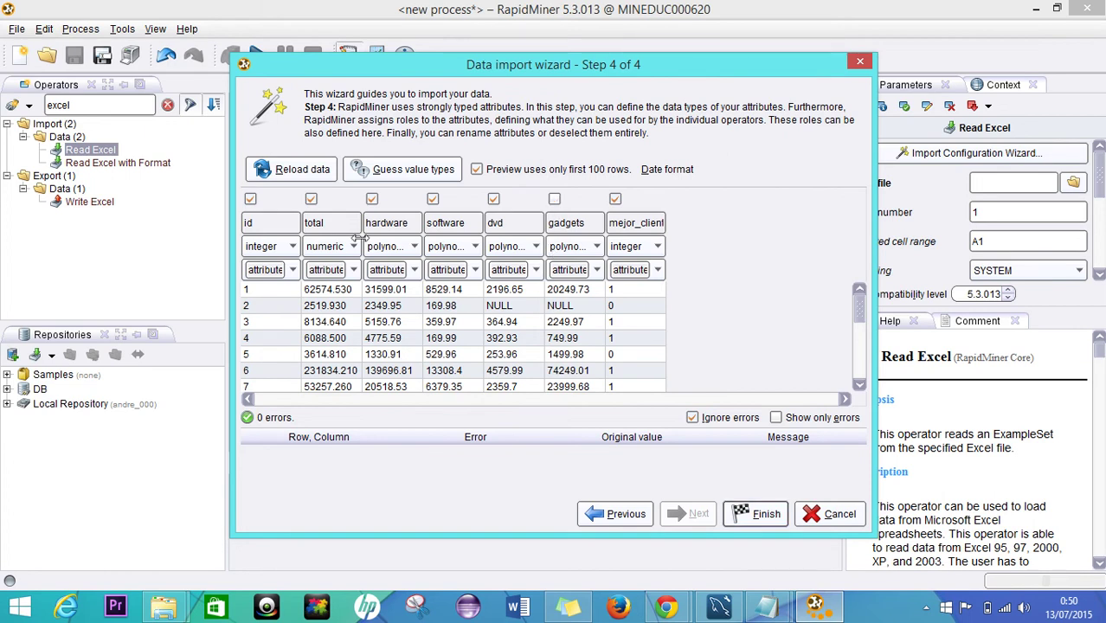
{"action": "left_click", "coordinate": [282, 247]}
{"action": "key", "text": "r"}
{"action": "left_click", "coordinate": [321, 248]}
{"action": "key", "text": "r"}
{"action": "left_click", "coordinate": [407, 253]}
{"action": "key", "text": "r"}
{"action": "left_click", "coordinate": [451, 250]}
{"action": "key", "text": "r"}
{"action": "double_click", "coordinate": [525, 252]}
{"action": "key", "text": "r"}
{"action": "double_click", "coordinate": [566, 251]}
{"action": "key", "text": "r"}
{"action": "left_click", "coordinate": [622, 251]}
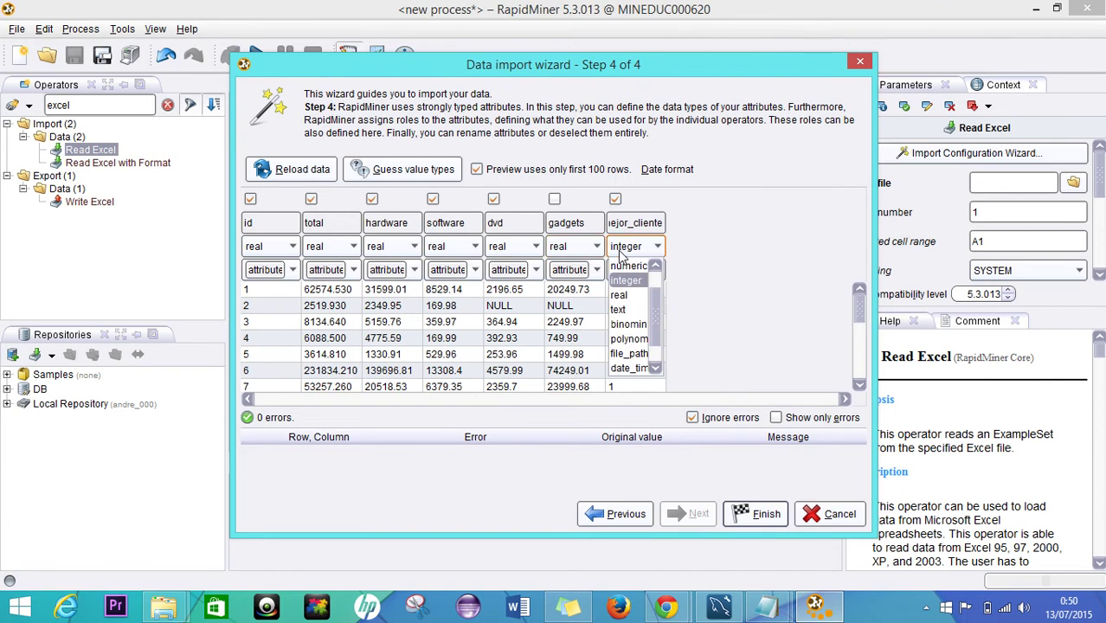
{"action": "key", "text": "r"}
{"action": "key", "text": "Return"}
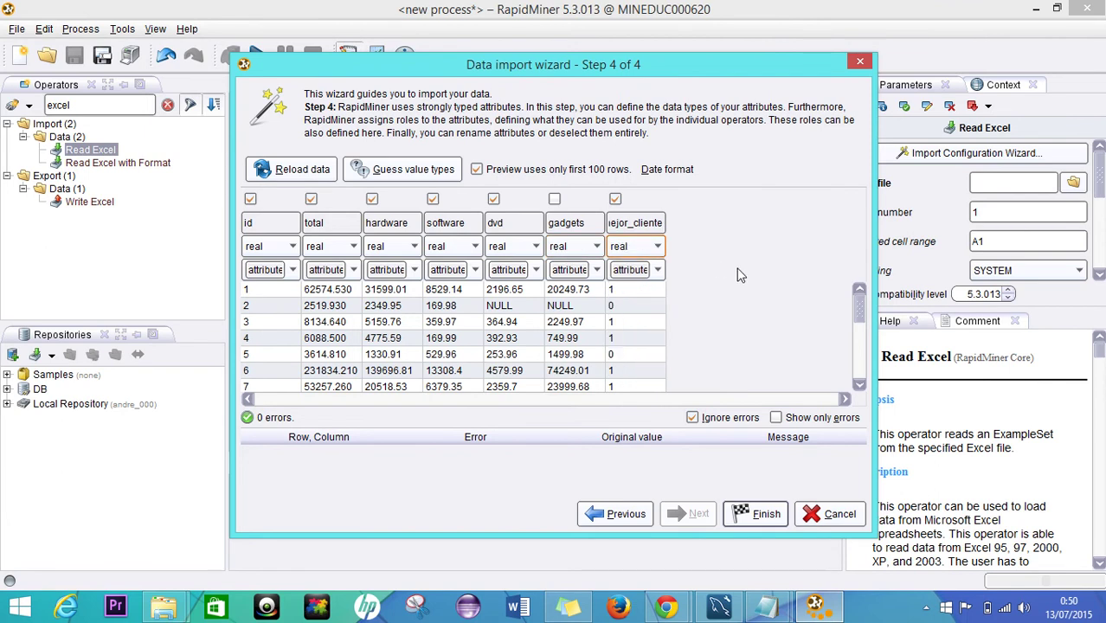
{"action": "left_click", "coordinate": [747, 514]}
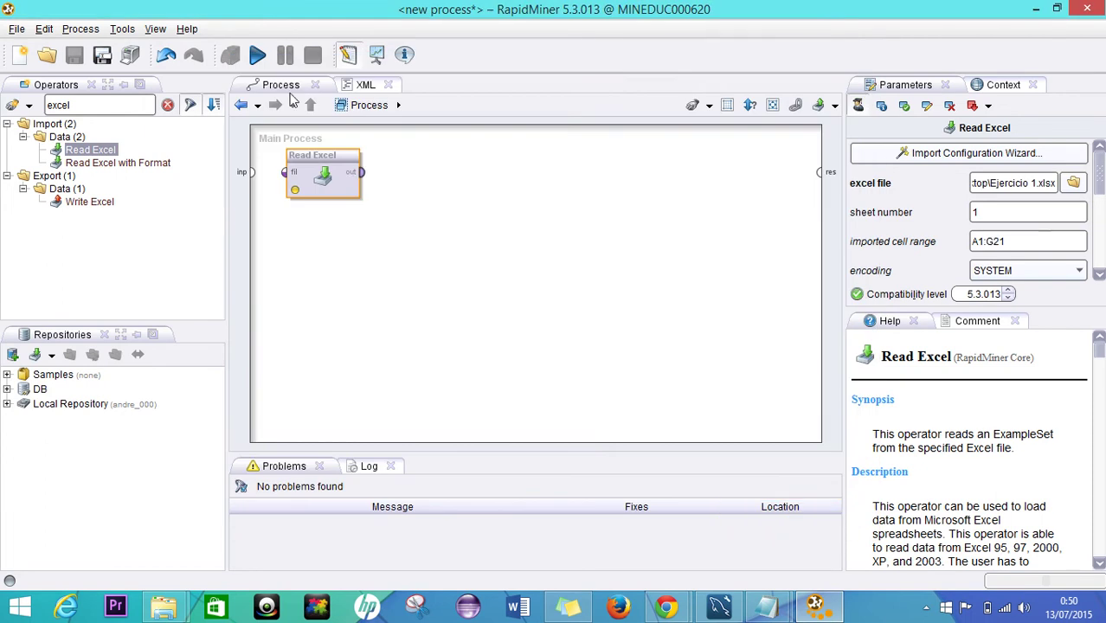
Connect Read Excel's output to the process result port, run the process to view the imported data, and return to the process design
{"action": "left_click_drag", "start_coordinate": [351, 171], "coordinate": [814, 180]}
{"action": "left_click", "coordinate": [257, 54]}
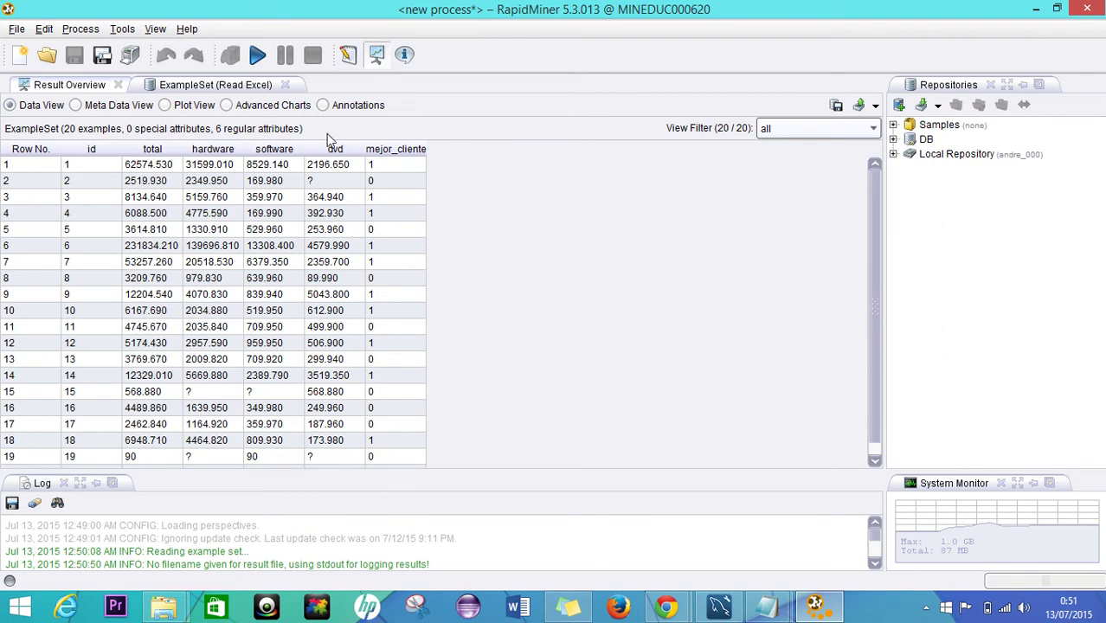
{"action": "left_click", "coordinate": [348, 55]}
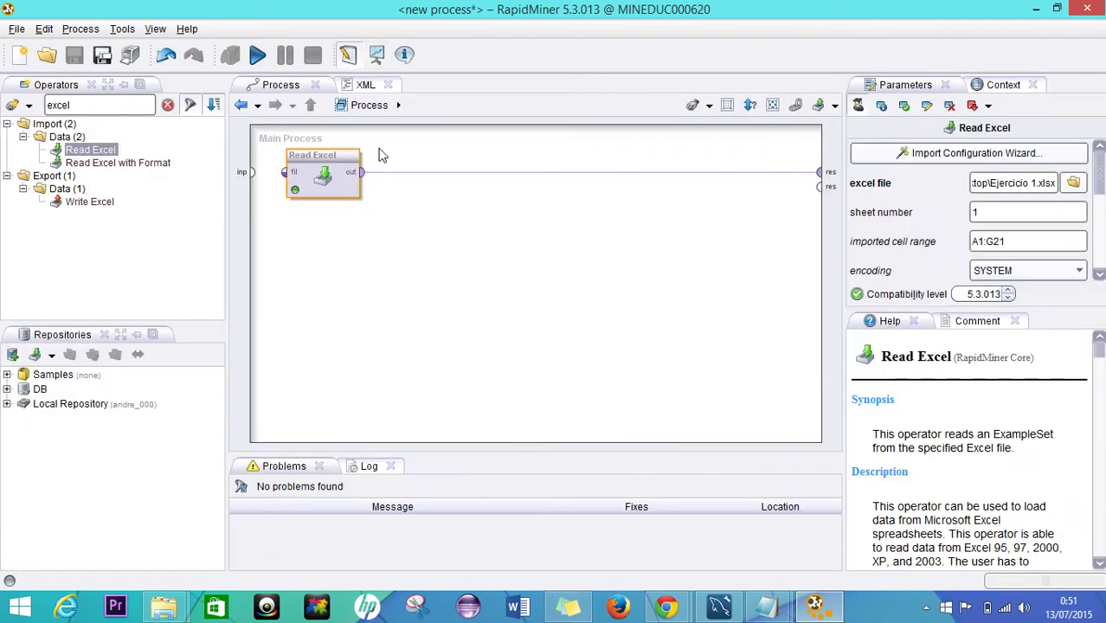
{"action": "left_click", "coordinate": [410, 219]}
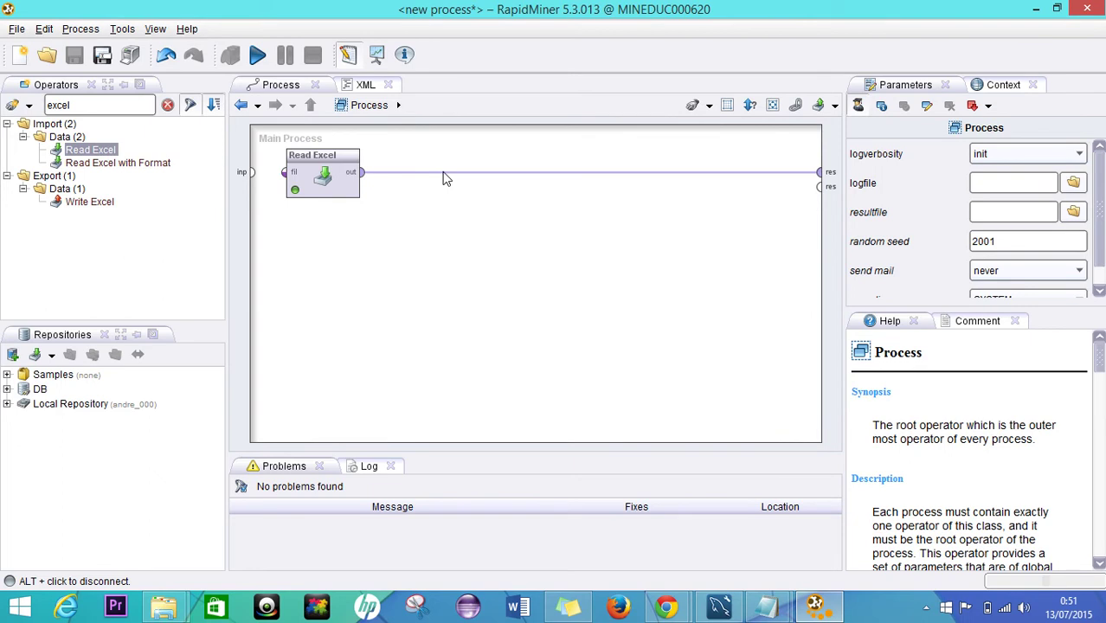
Clear the operator search and rerun the process to examine the missing values in the imported data
{"action": "left_click", "coordinate": [134, 105]}
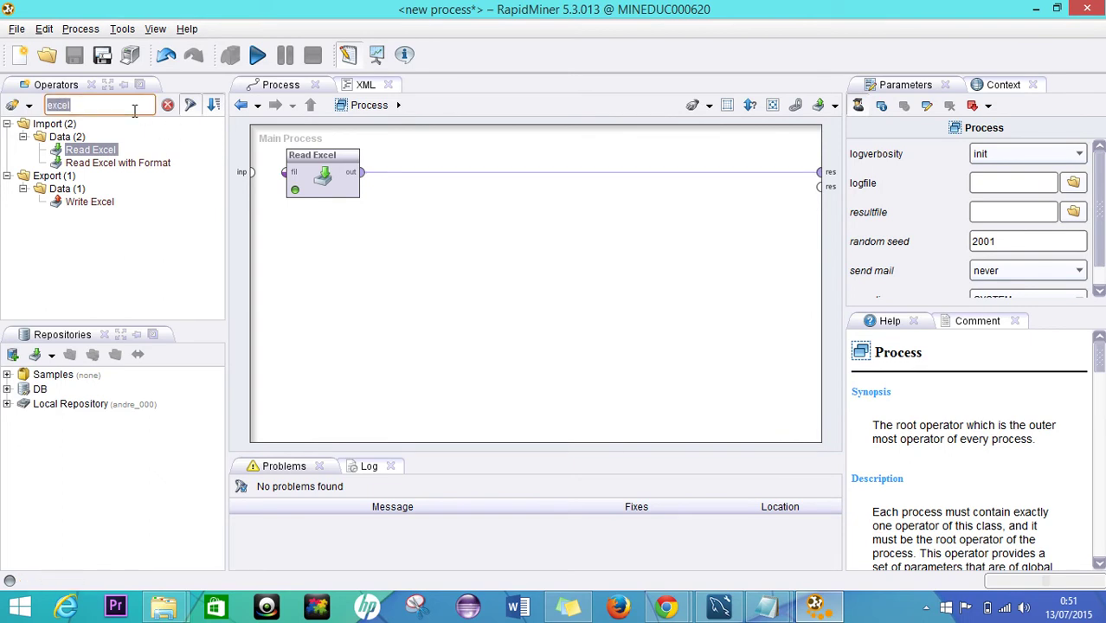
{"action": "key", "text": "BackSpace"}
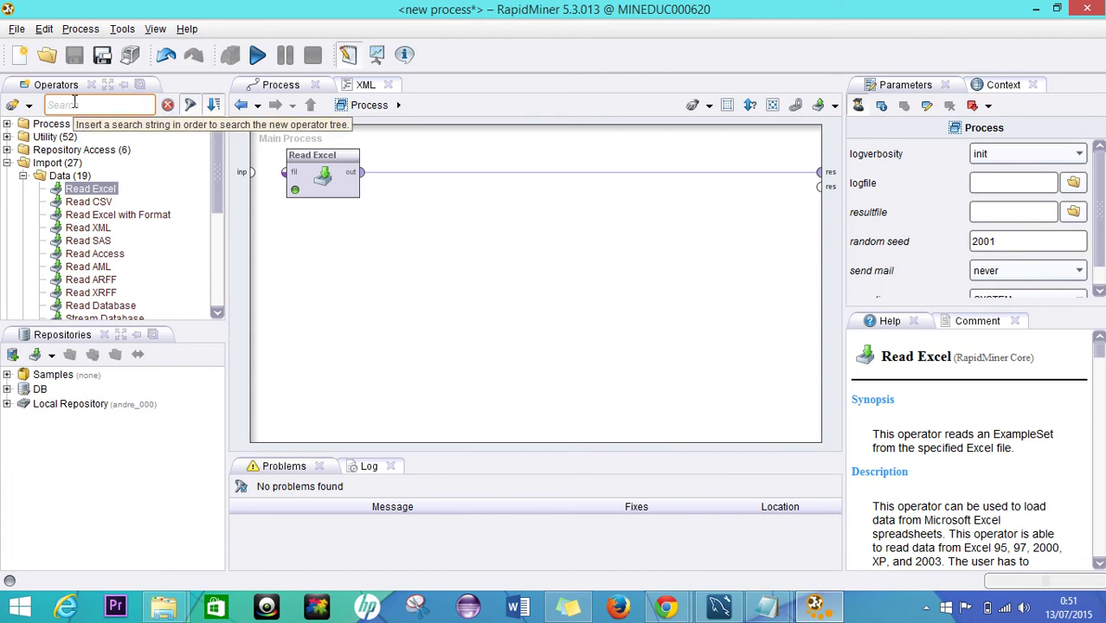
{"action": "left_click", "coordinate": [258, 57]}
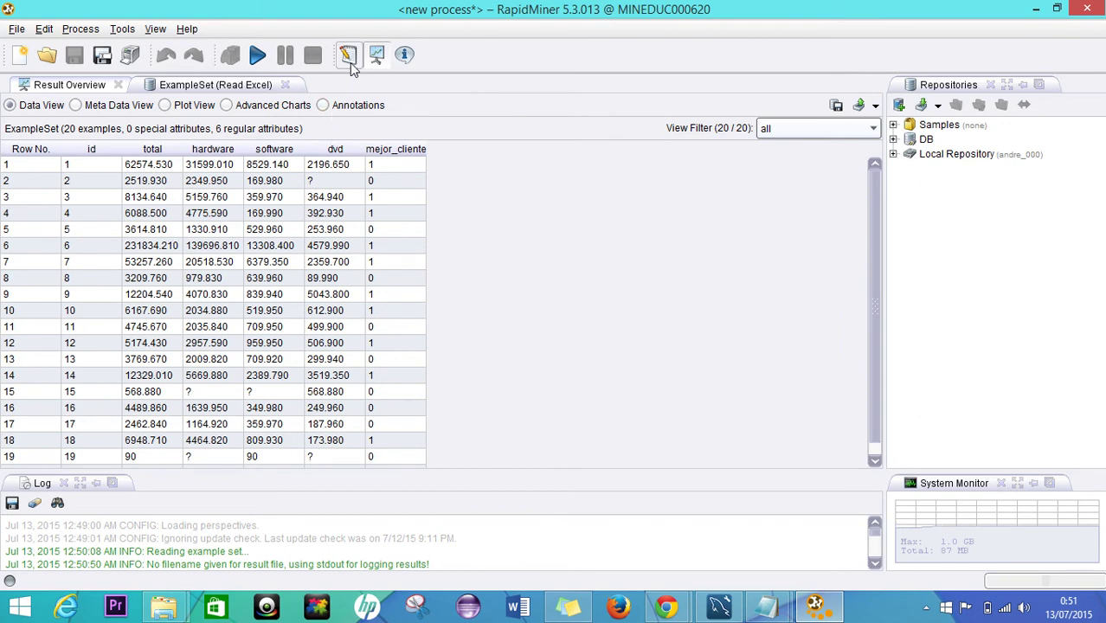
{"action": "left_click", "coordinate": [348, 54]}
Search the operators for "repl" and insert Replace Missing Values between Read Excel and the result port
{"action": "left_click", "coordinate": [98, 105]}
{"action": "type", "text": "repl"}
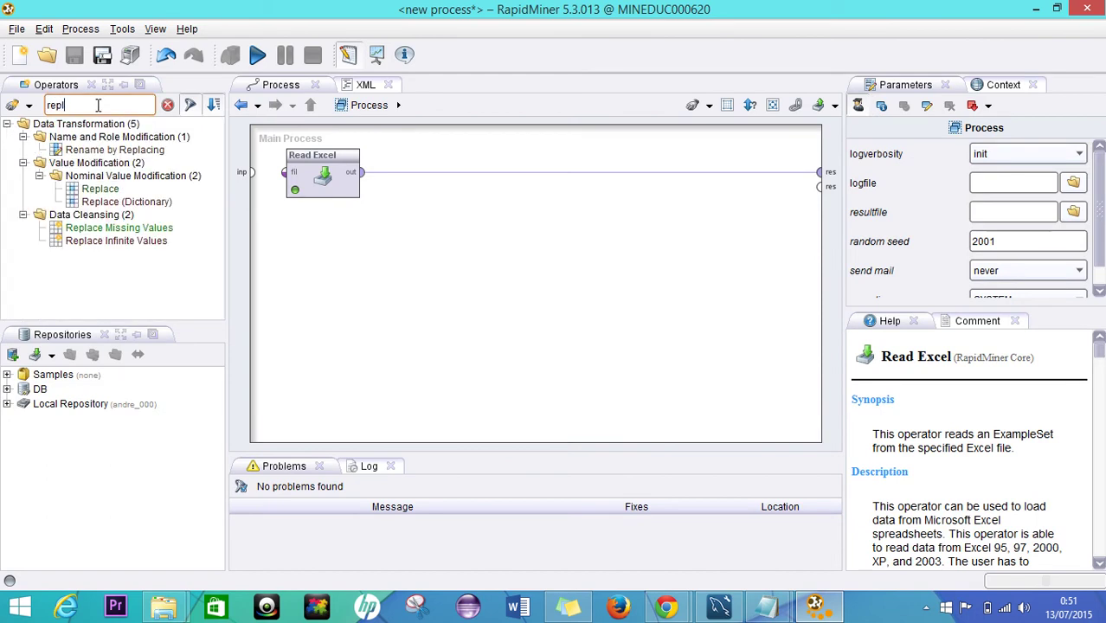
{"action": "left_click_drag", "start_coordinate": [115, 228], "coordinate": [446, 182]}
{"action": "left_click", "coordinate": [561, 219]}
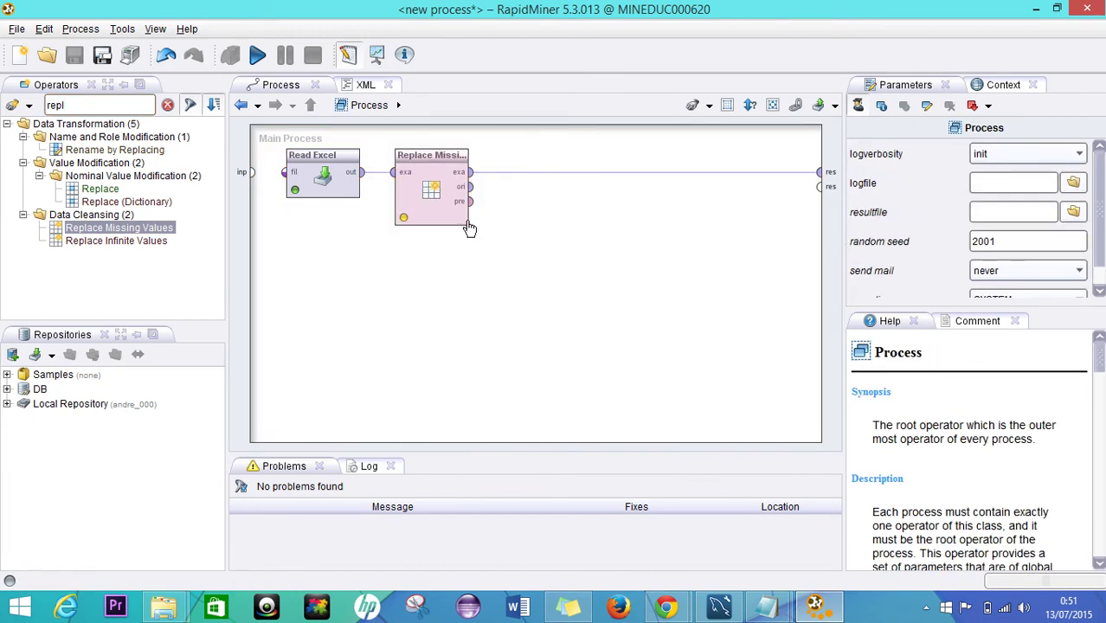
Set the default replacement of Replace Missing Values to zero
{"action": "left_click", "coordinate": [455, 218]}
{"action": "left_click_drag", "start_coordinate": [1101, 173], "coordinate": [1101, 212]}
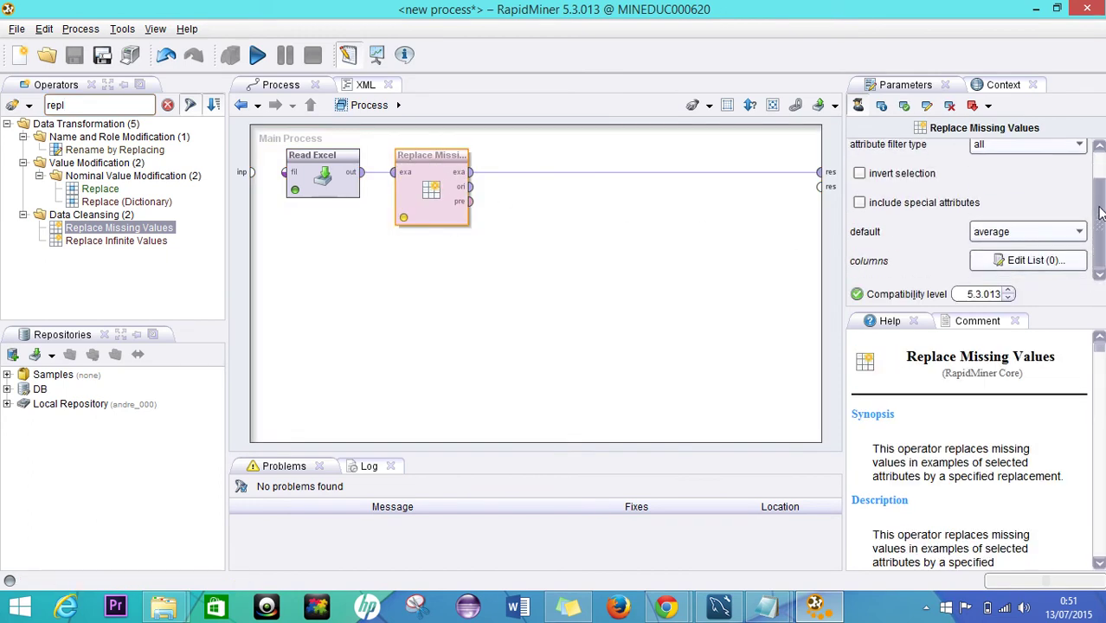
{"action": "left_click", "coordinate": [1060, 232]}
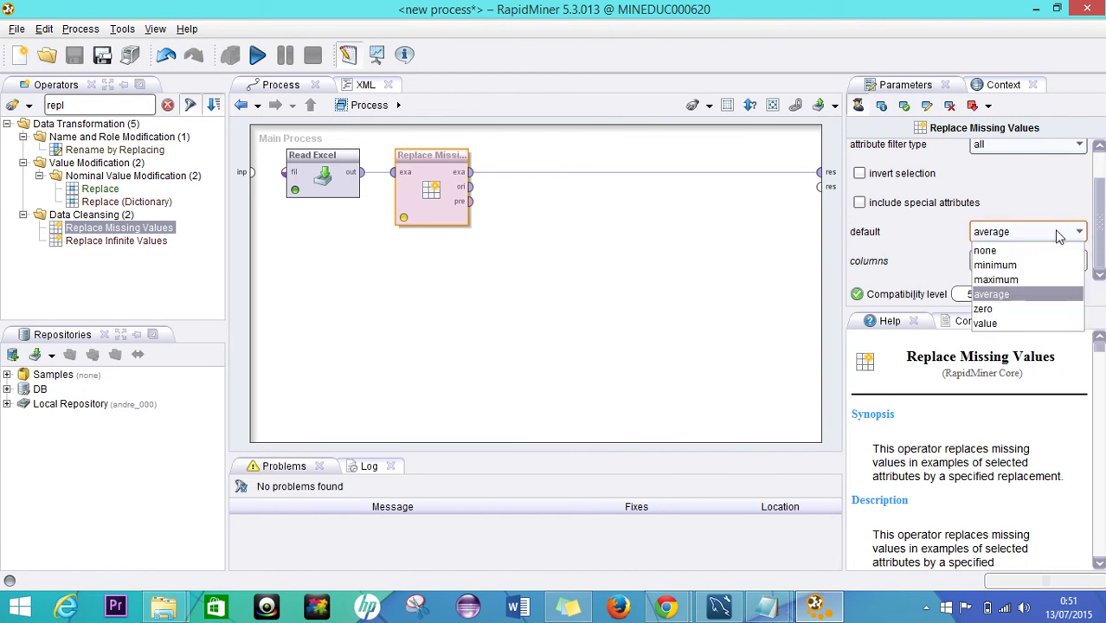
{"action": "left_click", "coordinate": [1003, 308]}
{"action": "left_click", "coordinate": [726, 277]}
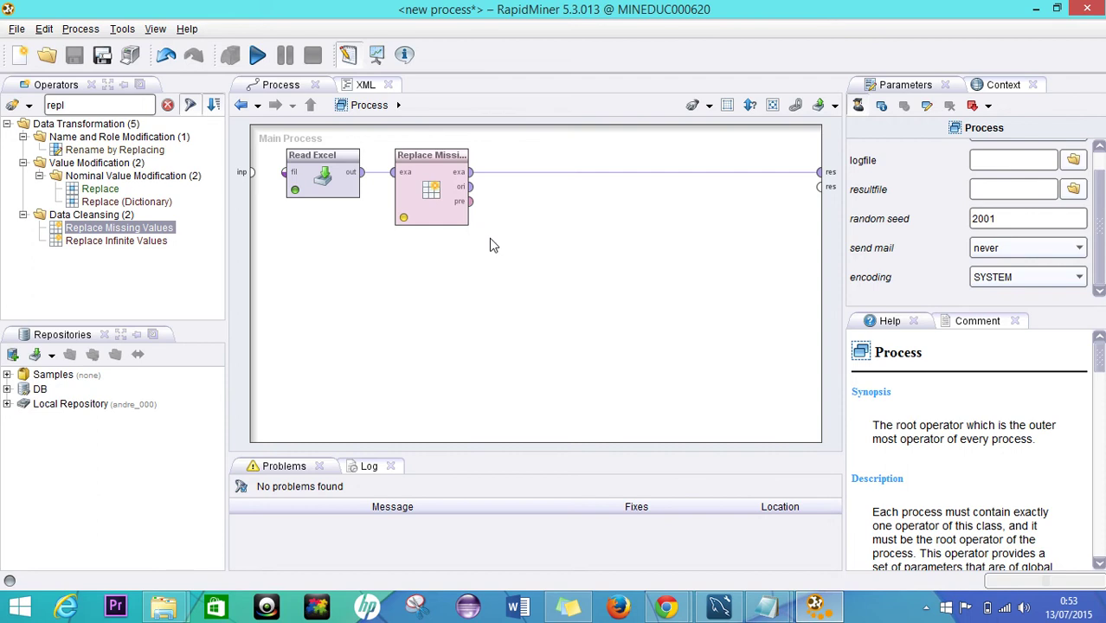
Run the process, examine the total and mejor_cliente columns in the results, and return to the process design
{"action": "left_click", "coordinate": [257, 55]}
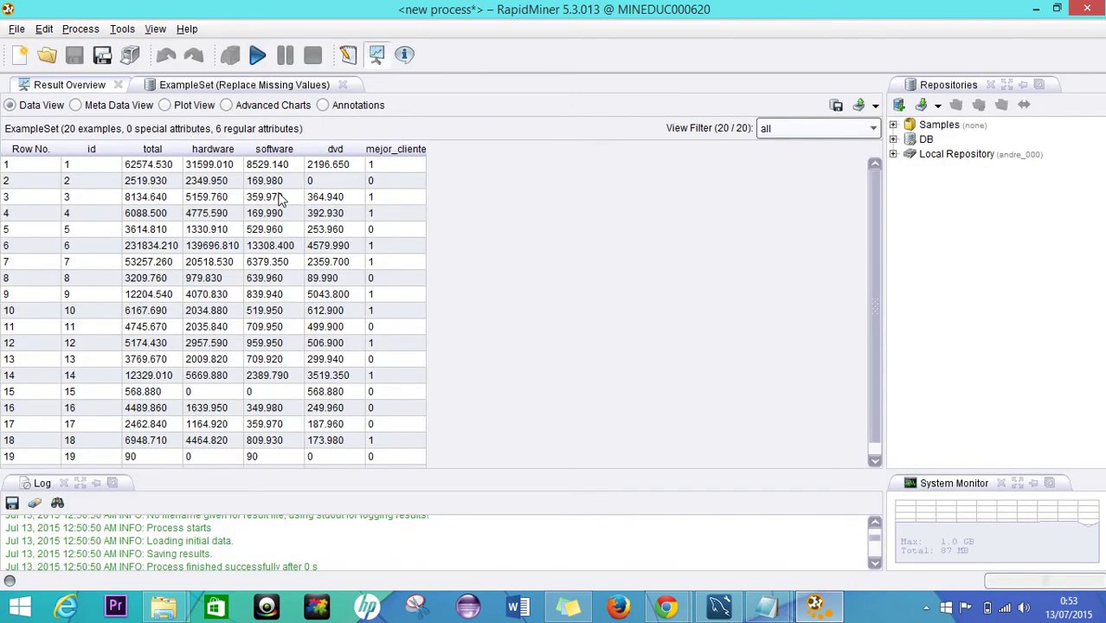
{"action": "left_click_drag", "start_coordinate": [160, 166], "coordinate": [151, 278]}
{"action": "left_click_drag", "start_coordinate": [152, 366], "coordinate": [149, 456]}
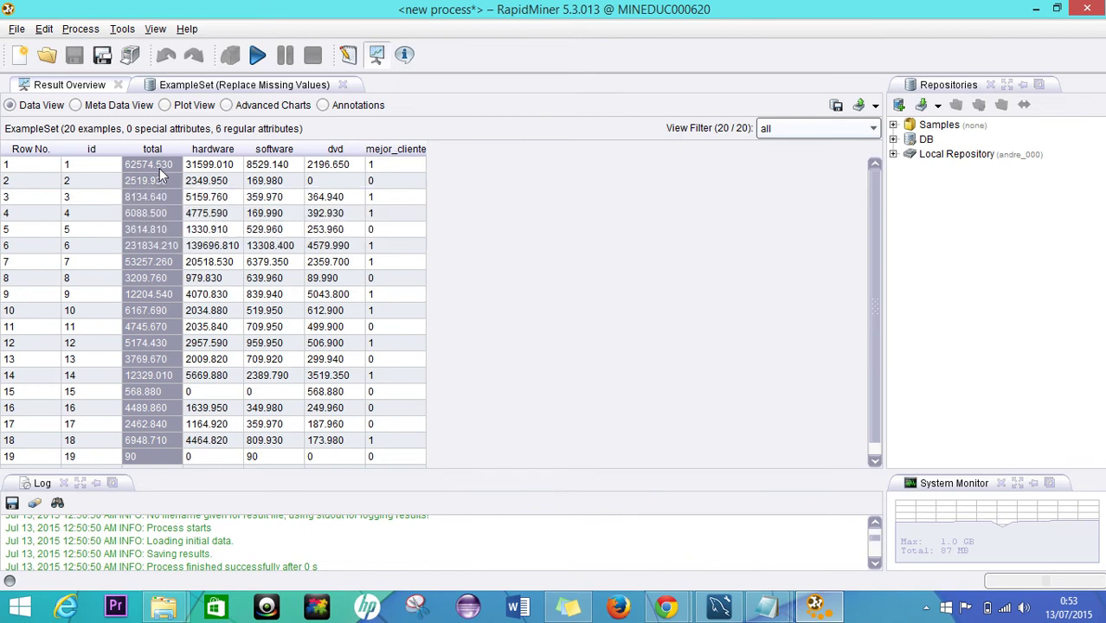
{"action": "left_click_drag", "start_coordinate": [372, 169], "coordinate": [383, 449]}
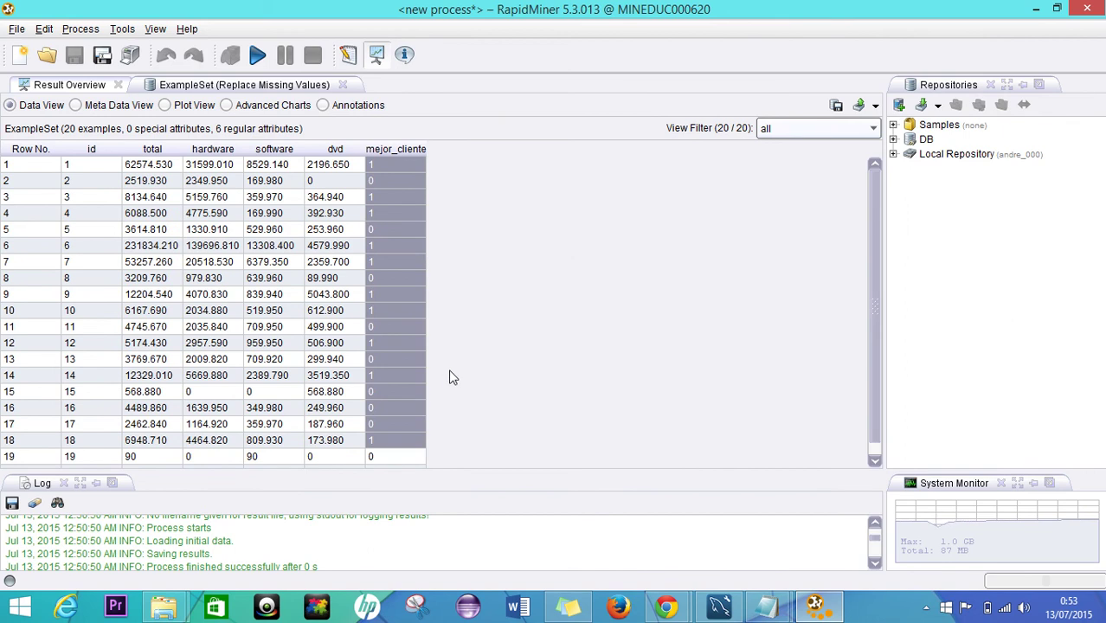
{"action": "left_click", "coordinate": [348, 54]}
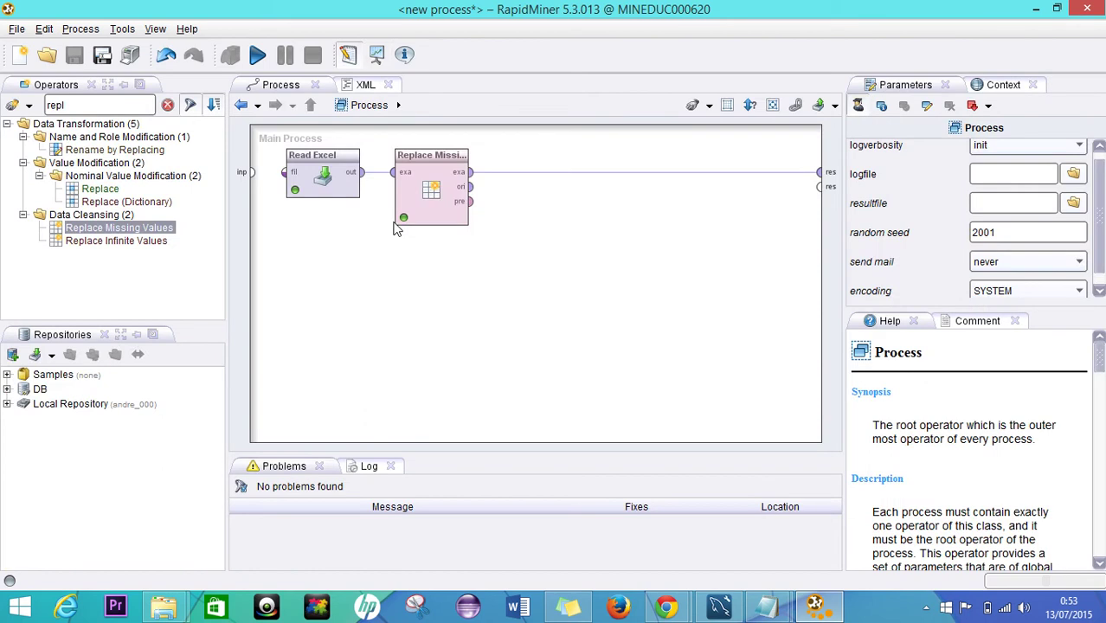
{"action": "double_click", "coordinate": [95, 101]}
{"action": "key", "text": "BackSpace"}
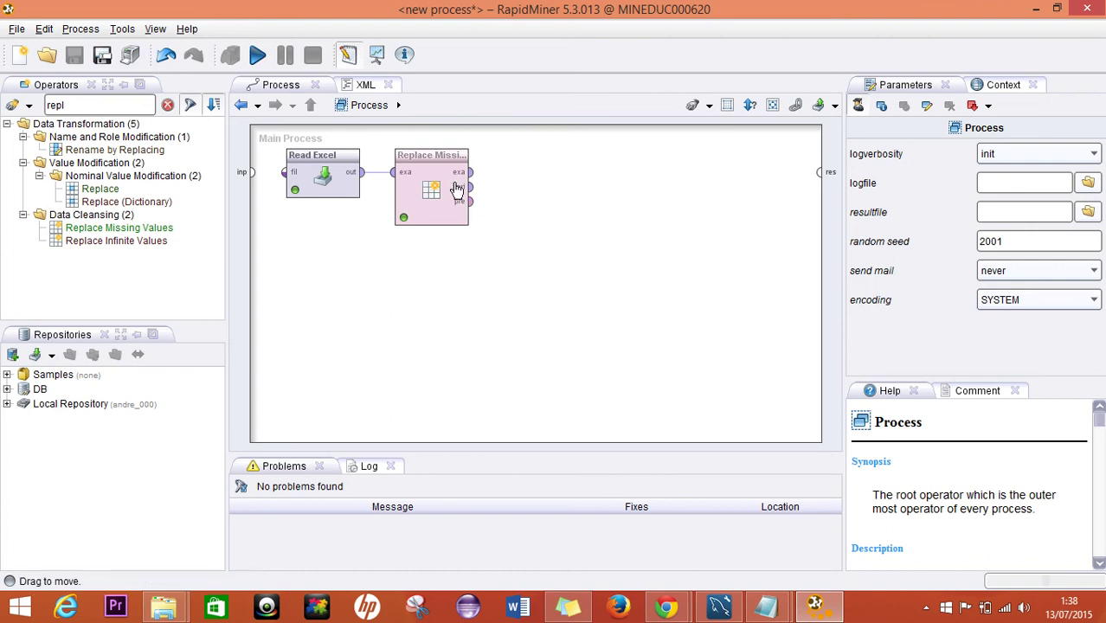
Set the total attribute's value type to numeric in Read Excel's data set meta data information and apply it
{"action": "left_click", "coordinate": [337, 189]}
{"action": "scroll", "coordinate": [1099, 227], "scroll_direction": "down", "scroll_amount": 5}
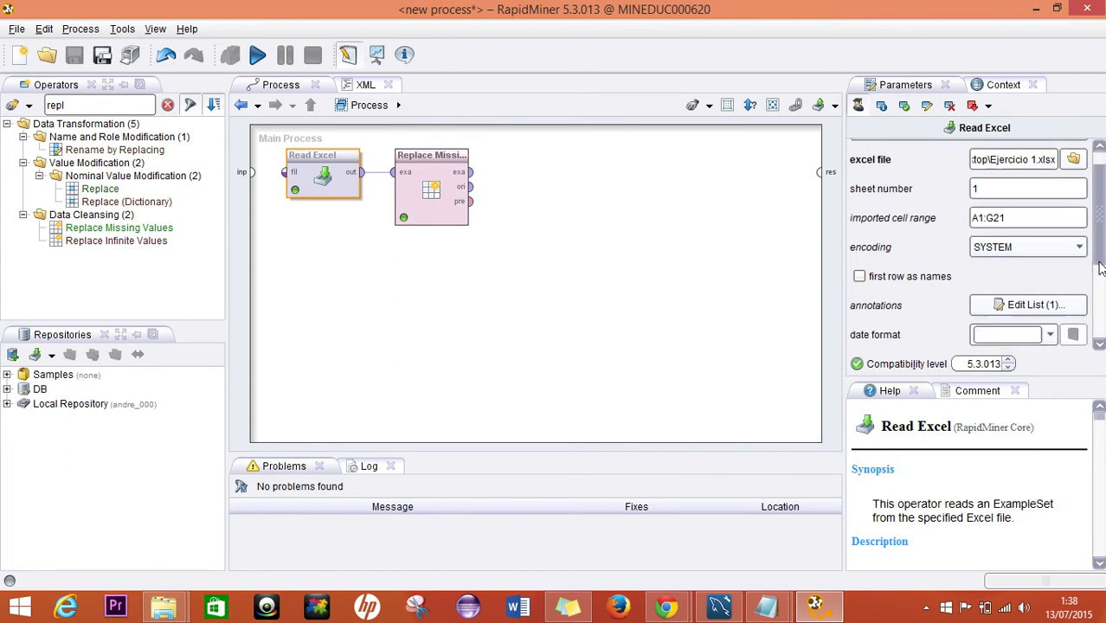
{"action": "left_click", "coordinate": [1029, 271]}
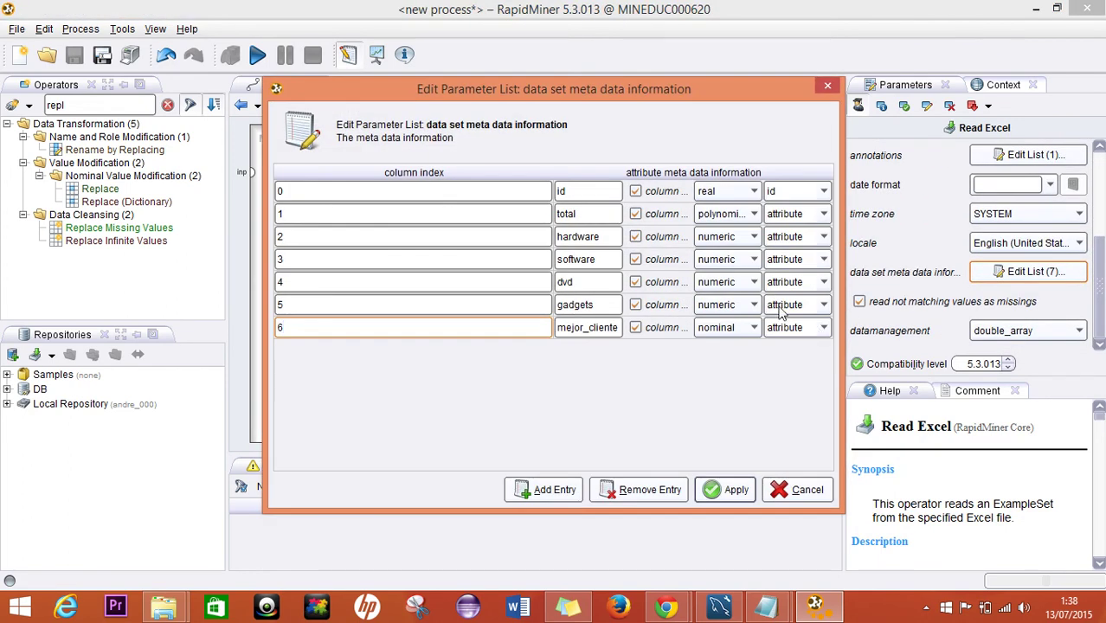
{"action": "left_click", "coordinate": [755, 216]}
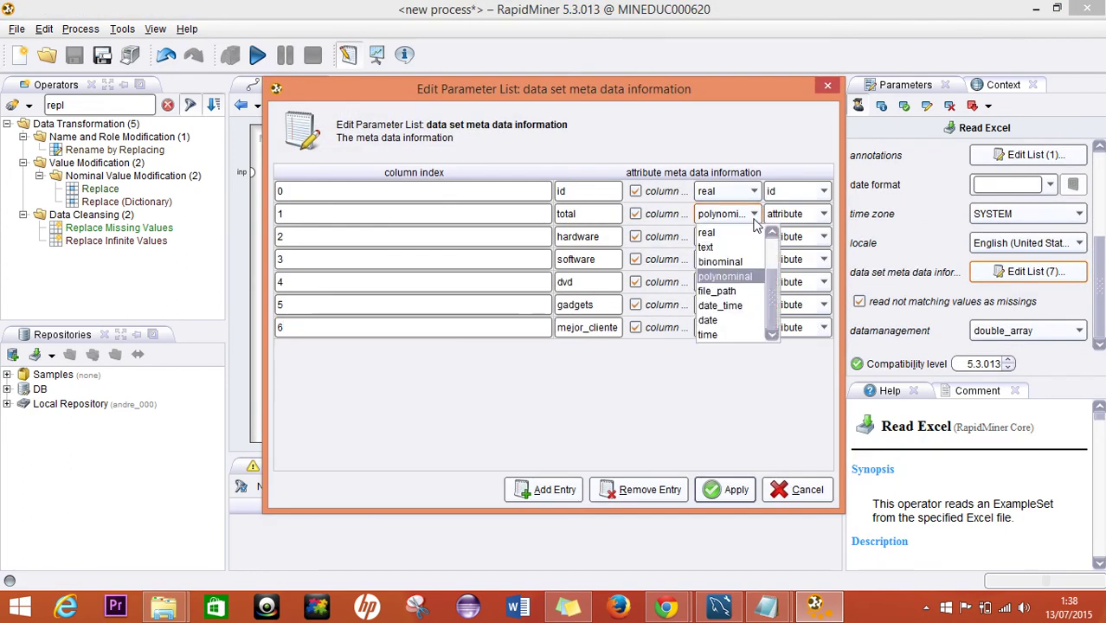
{"action": "left_click", "coordinate": [740, 234]}
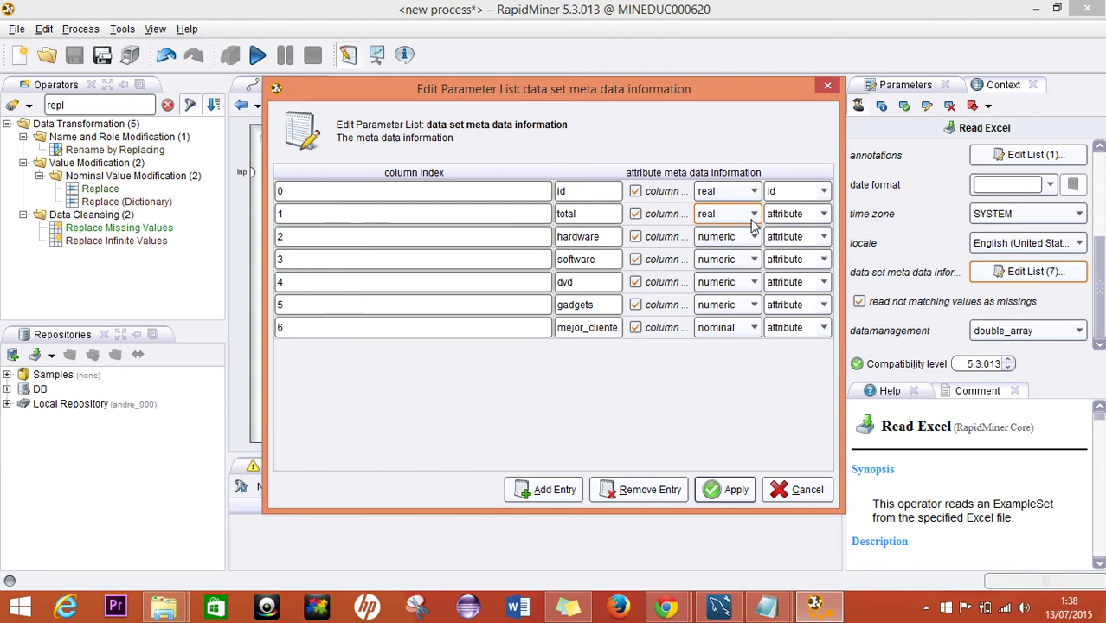
{"action": "left_click", "coordinate": [752, 220]}
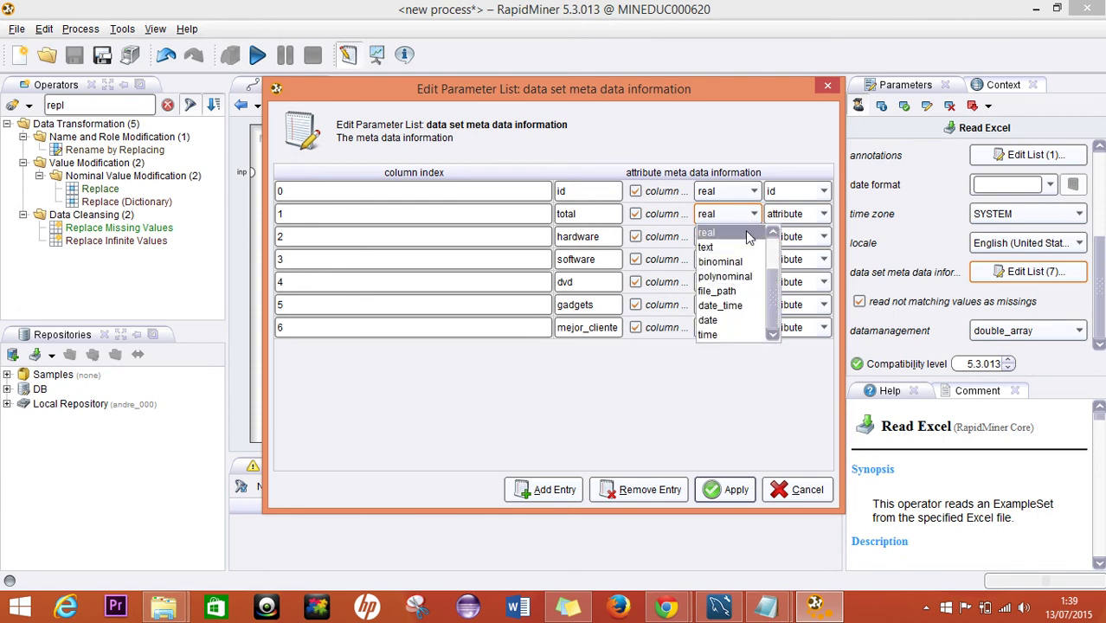
{"action": "left_click", "coordinate": [749, 234]}
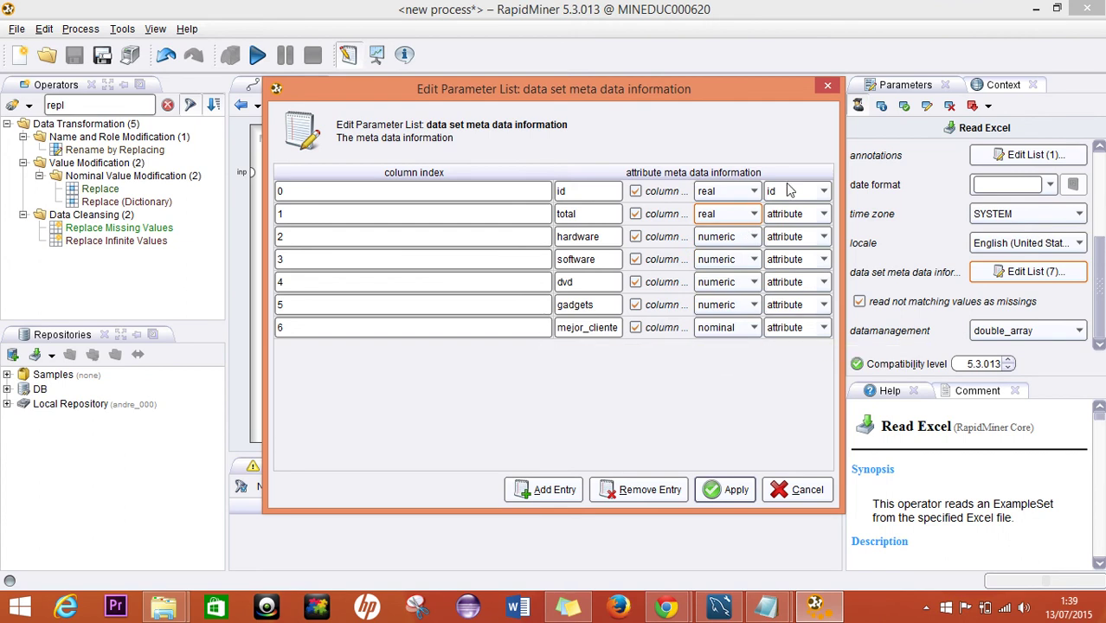
{"action": "left_click", "coordinate": [753, 215]}
{"action": "scroll", "coordinate": [774, 275], "scroll_direction": "up", "scroll_amount": 3}
{"action": "left_click", "coordinate": [718, 245]}
{"action": "left_click", "coordinate": [730, 490]}
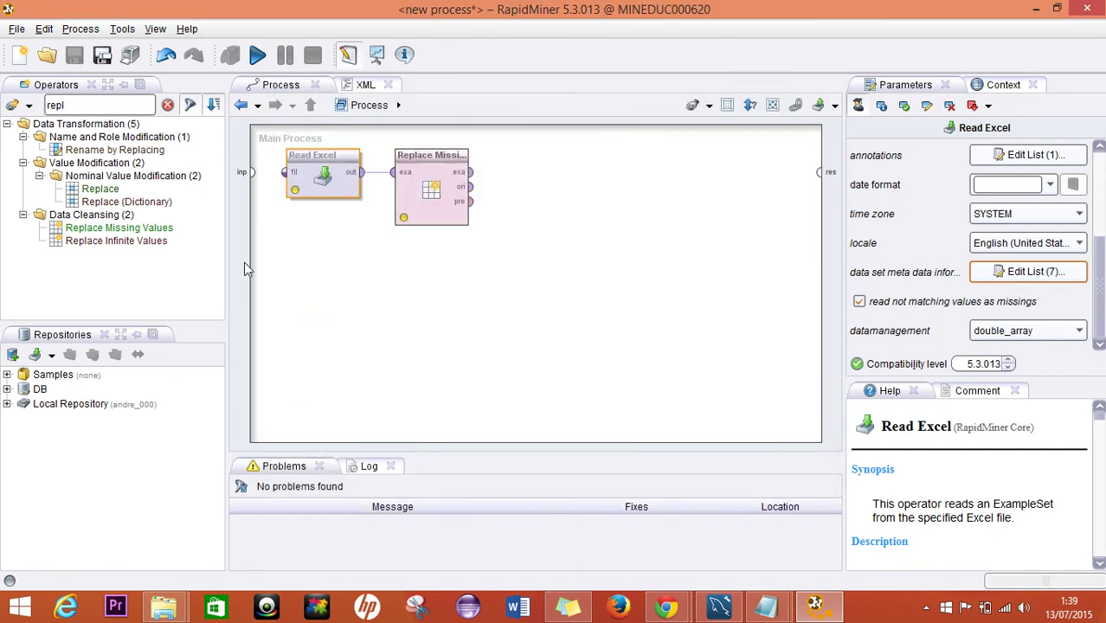
Search the operators for "numer" and add Numerical to Binominal after Replace Missing Values
{"action": "double_click", "coordinate": [109, 107]}
{"action": "type", "text": "numer"}
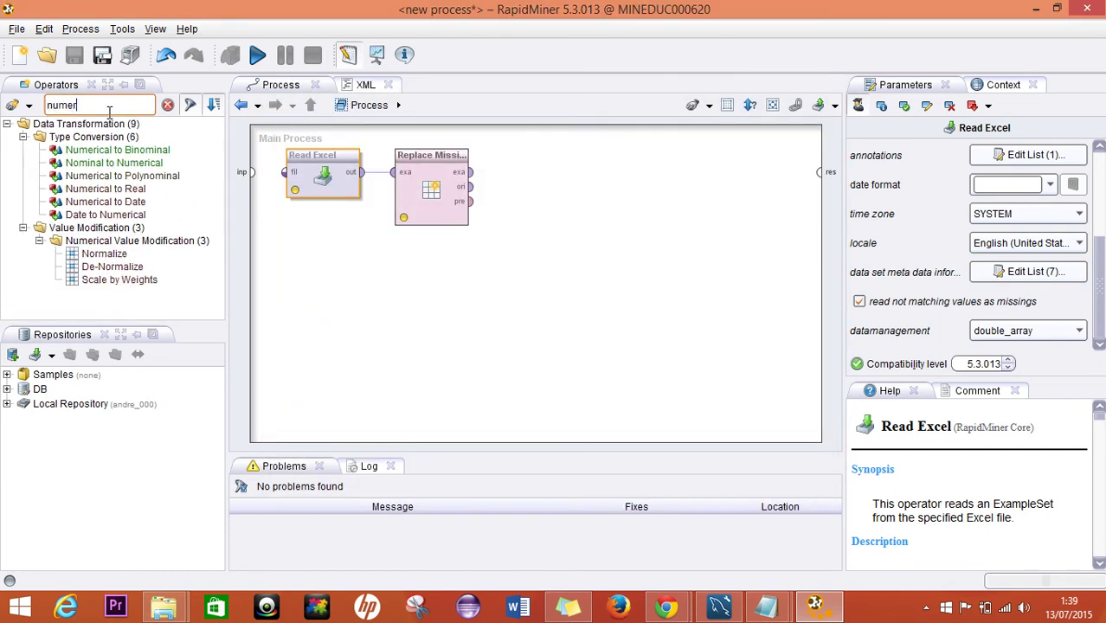
{"action": "left_click_drag", "start_coordinate": [121, 150], "coordinate": [503, 172]}
{"action": "left_click", "coordinate": [530, 186]}
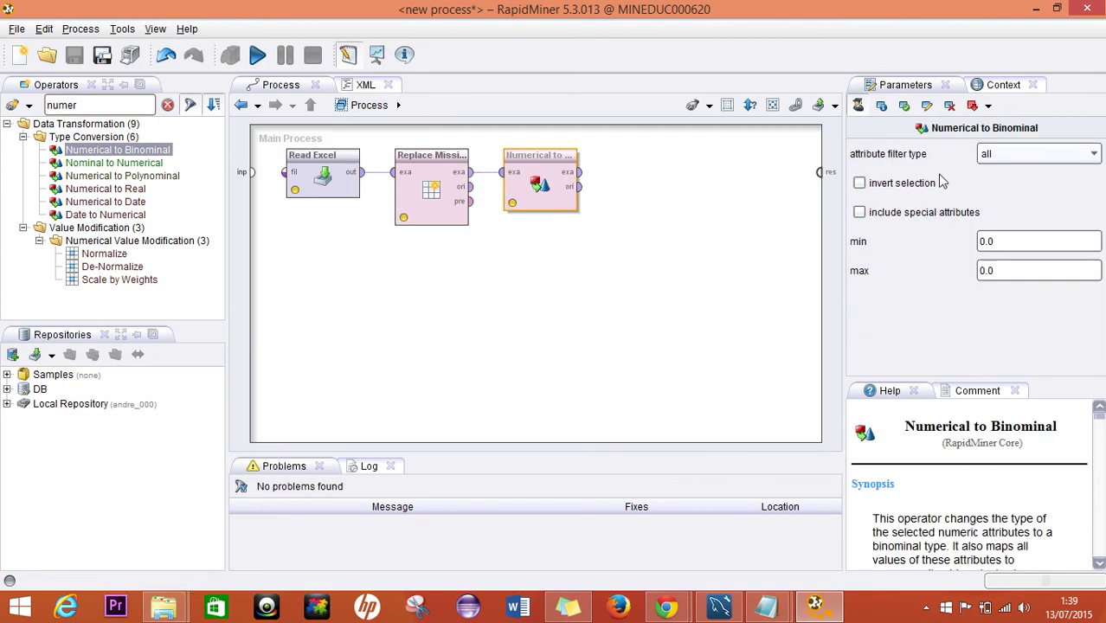
Set Numerical to Binominal's attribute filter type to single and check which attributes it offers
{"action": "left_click", "coordinate": [1029, 158]}
{"action": "left_click", "coordinate": [1012, 182]}
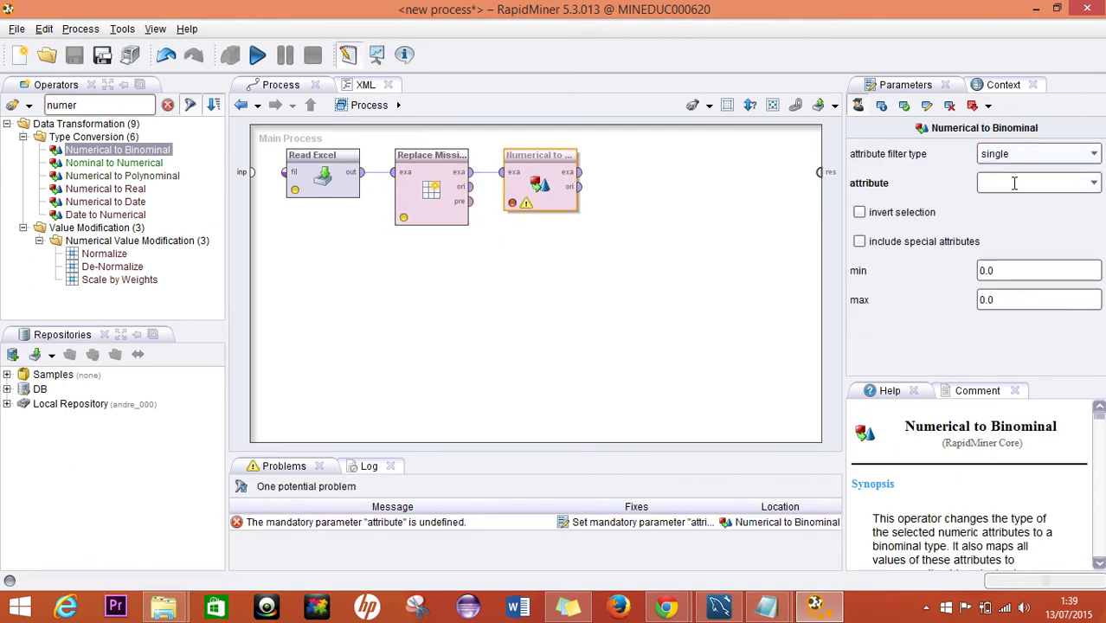
{"action": "left_click", "coordinate": [1095, 183]}
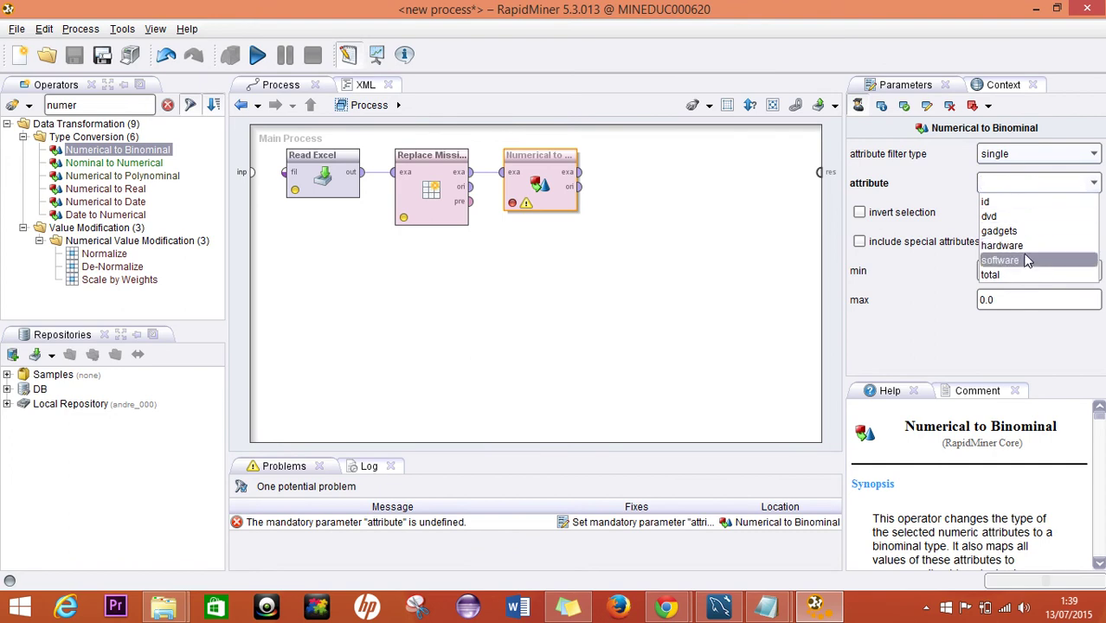
{"action": "left_click", "coordinate": [703, 294]}
Review the attributes selected in Replace Missing Values and set its attribute filter type to all
{"action": "left_click", "coordinate": [438, 203]}
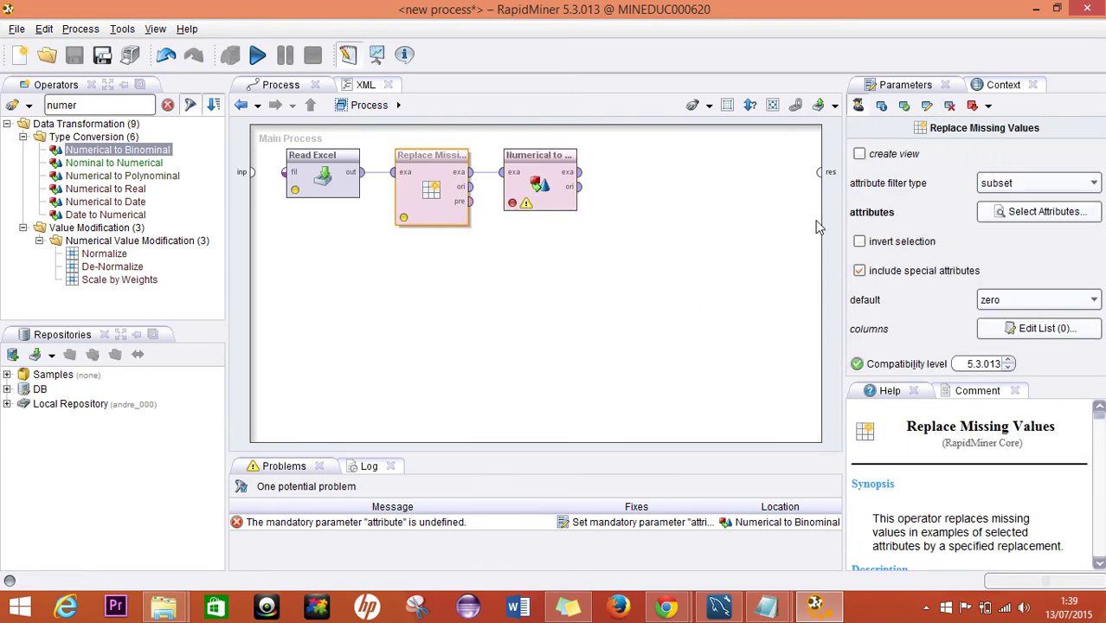
{"action": "left_click", "coordinate": [984, 211]}
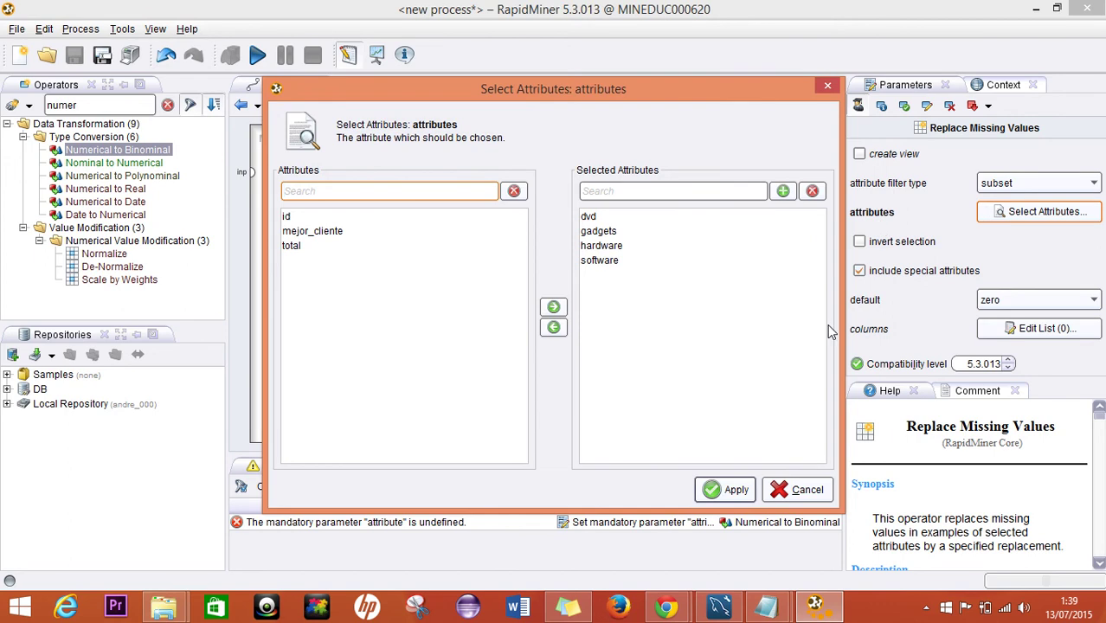
{"action": "left_click", "coordinate": [801, 498]}
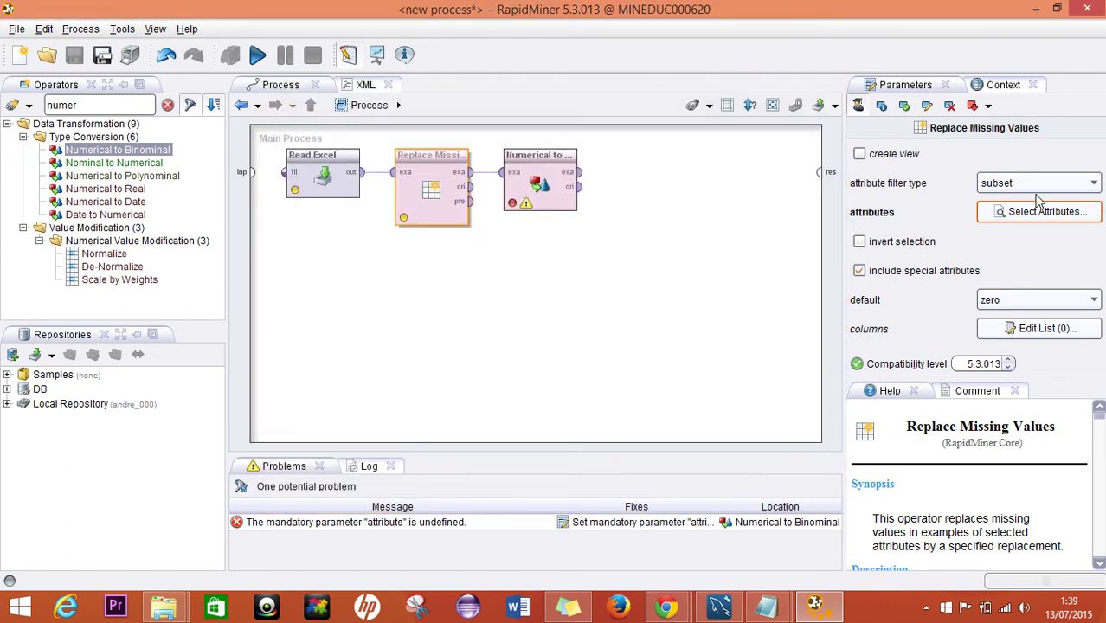
{"action": "left_click", "coordinate": [1030, 183]}
{"action": "left_click", "coordinate": [995, 202]}
{"action": "left_click", "coordinate": [592, 268]}
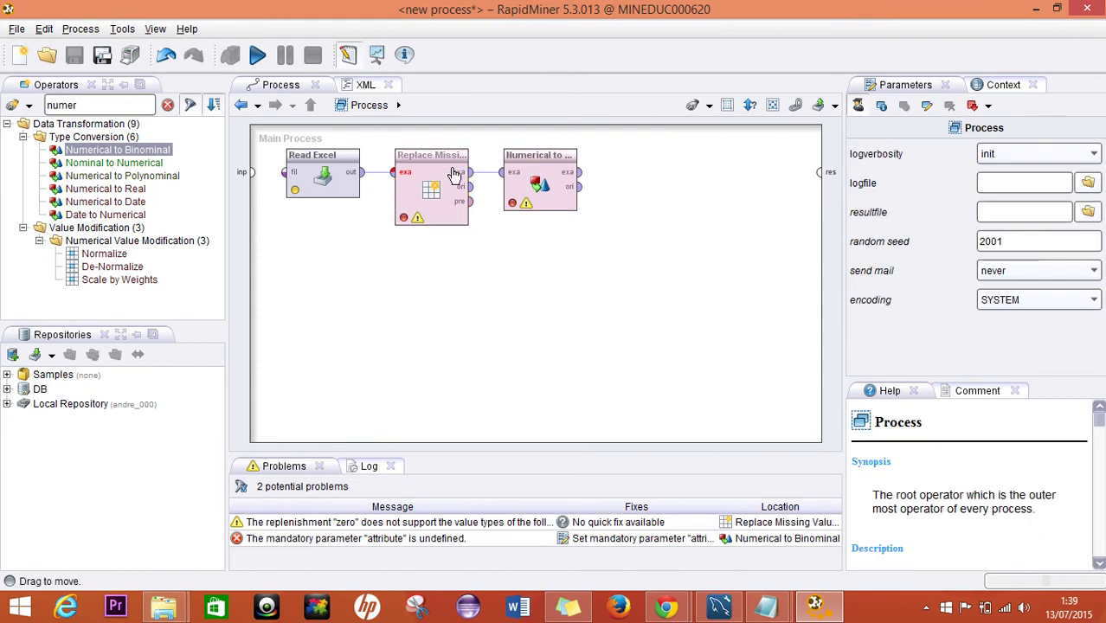
Set the mejor_cliente attribute's value type to numeric in Read Excel's data set meta data information and apply it
{"action": "left_click", "coordinate": [303, 179]}
{"action": "scroll", "coordinate": [970, 243], "scroll_direction": "down", "scroll_amount": 5}
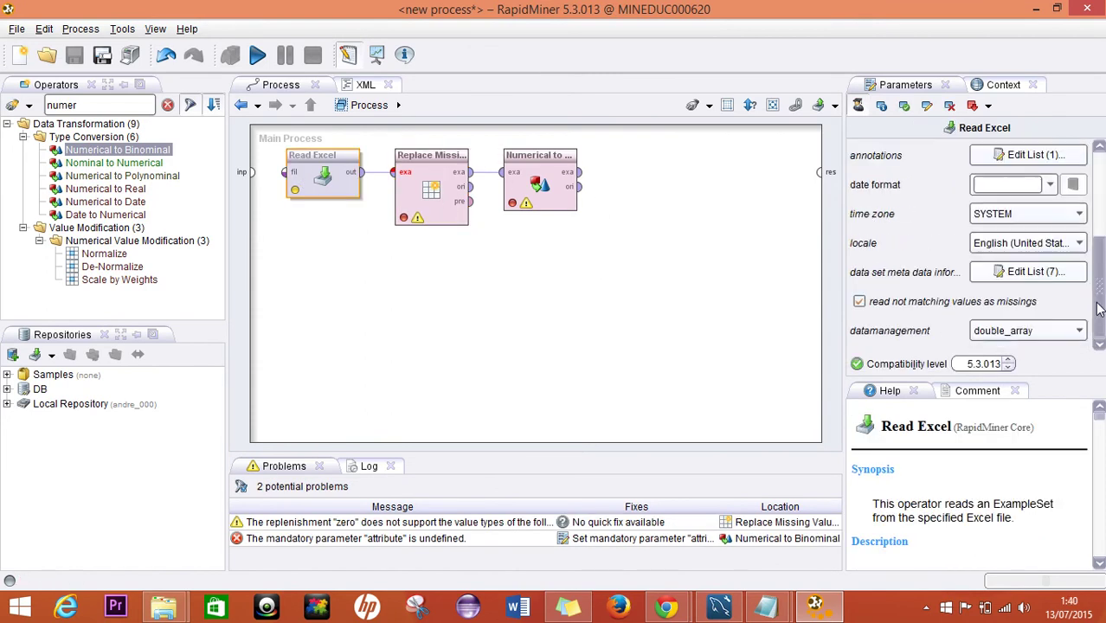
{"action": "left_click", "coordinate": [1035, 272]}
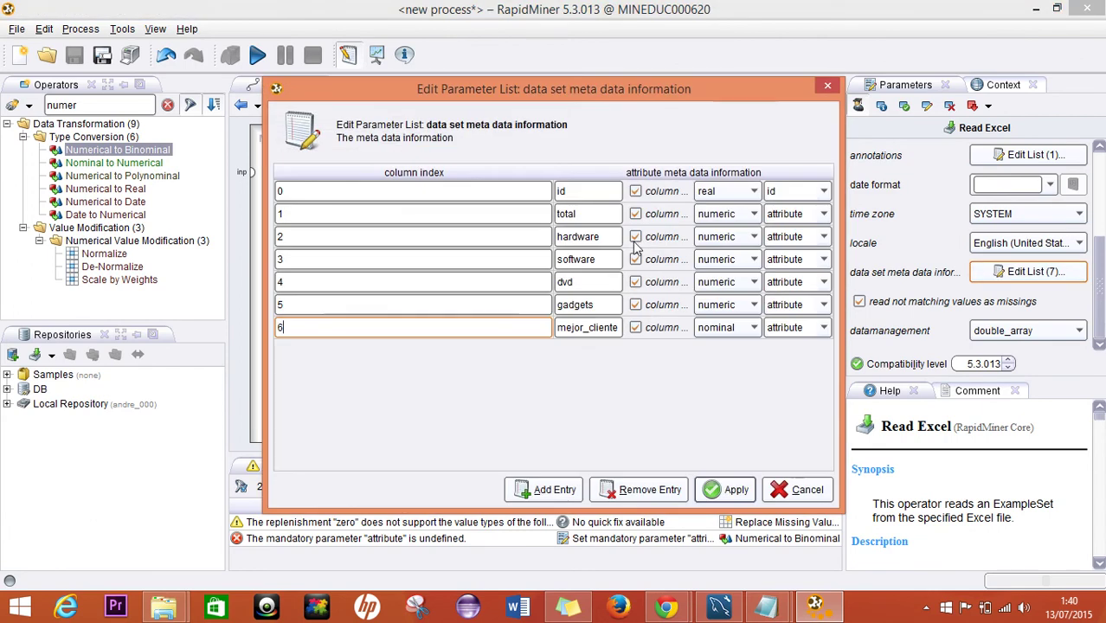
{"action": "left_click", "coordinate": [754, 193]}
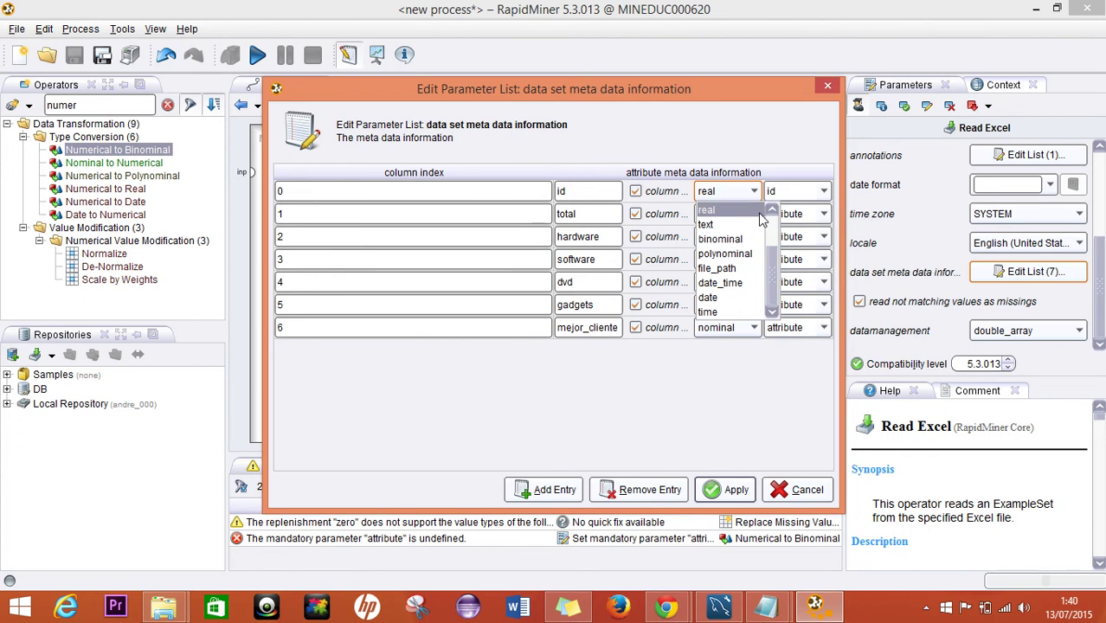
{"action": "left_click", "coordinate": [727, 210]}
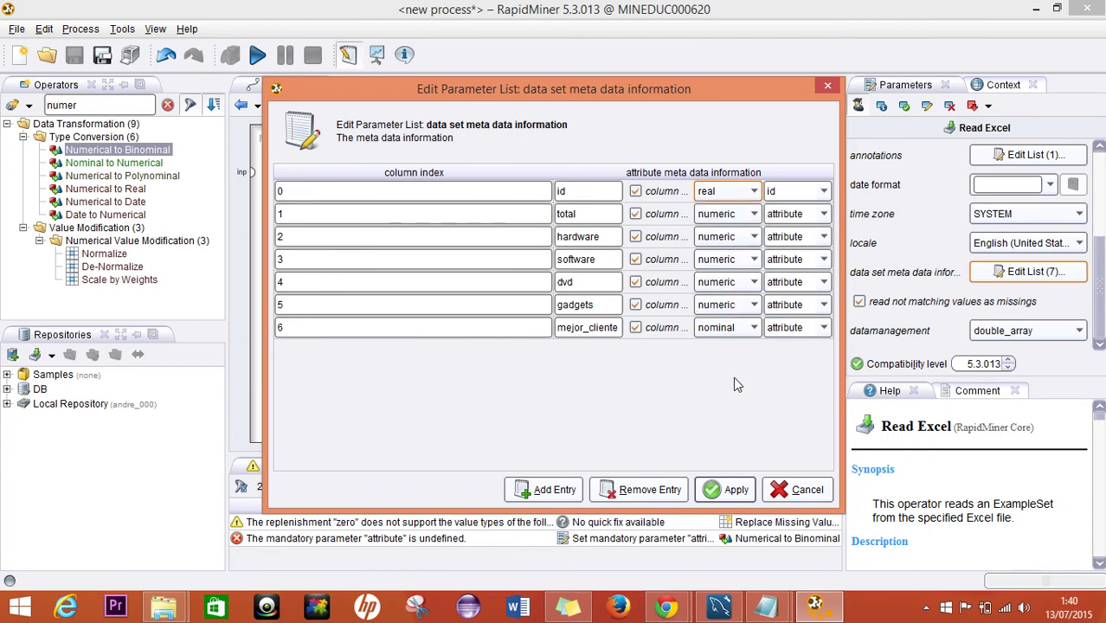
{"action": "left_click", "coordinate": [760, 193]}
{"action": "left_click", "coordinate": [761, 195]}
{"action": "left_click", "coordinate": [753, 329]}
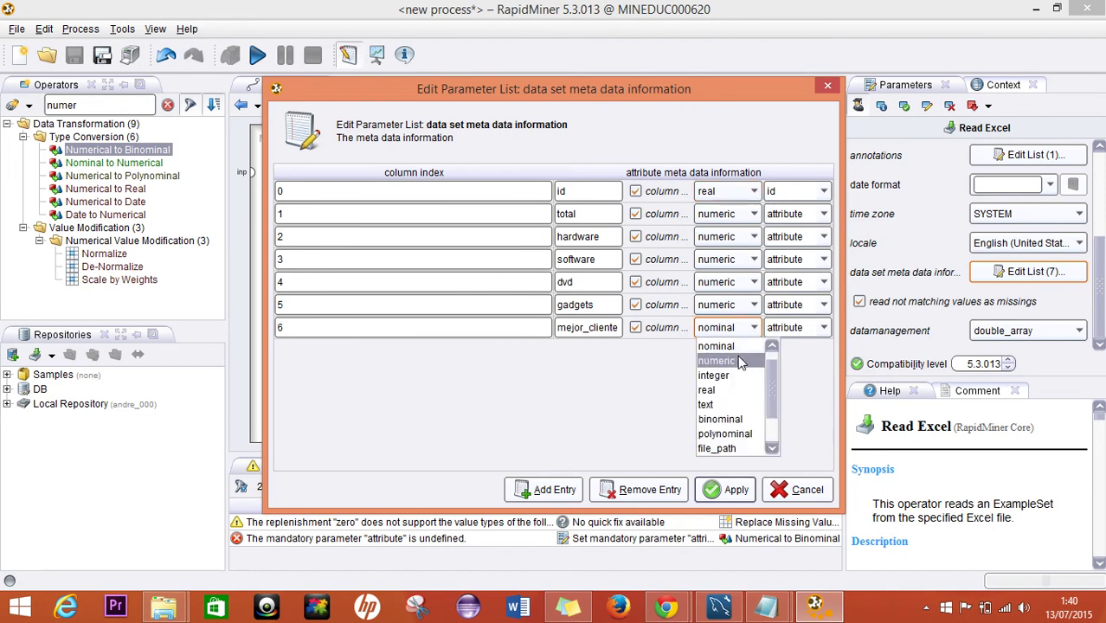
{"action": "left_click", "coordinate": [737, 344]}
{"action": "left_click", "coordinate": [724, 490]}
{"action": "left_click", "coordinate": [655, 417]}
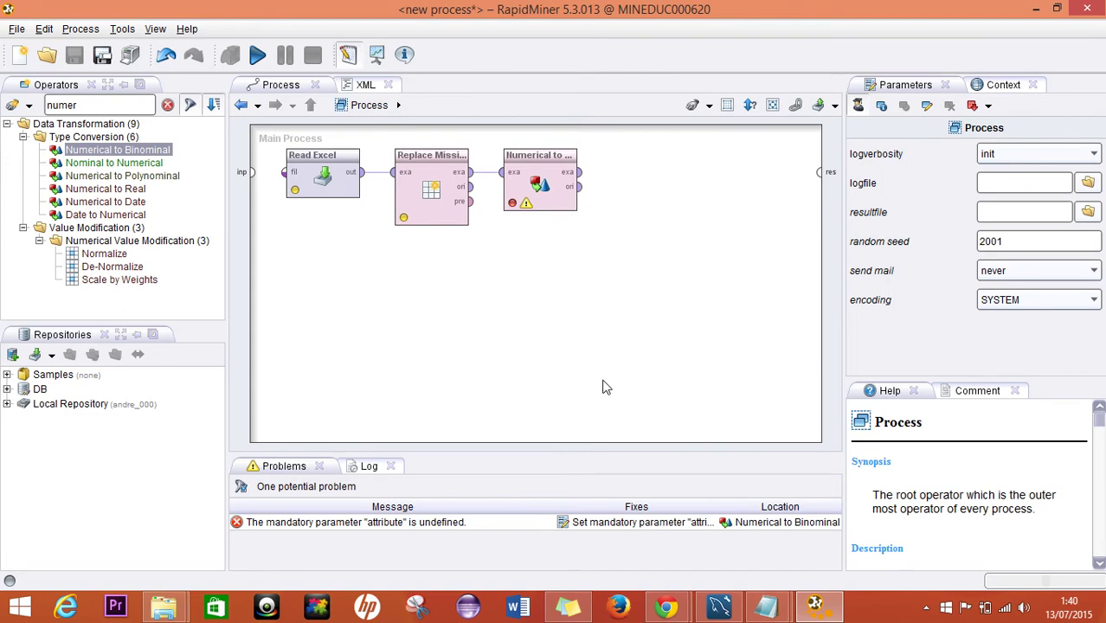
Remove Numerical to Binominal, clear the operator search, and connect Replace Missing Values' example output to the process result
{"action": "key", "text": "ctrl+z"}
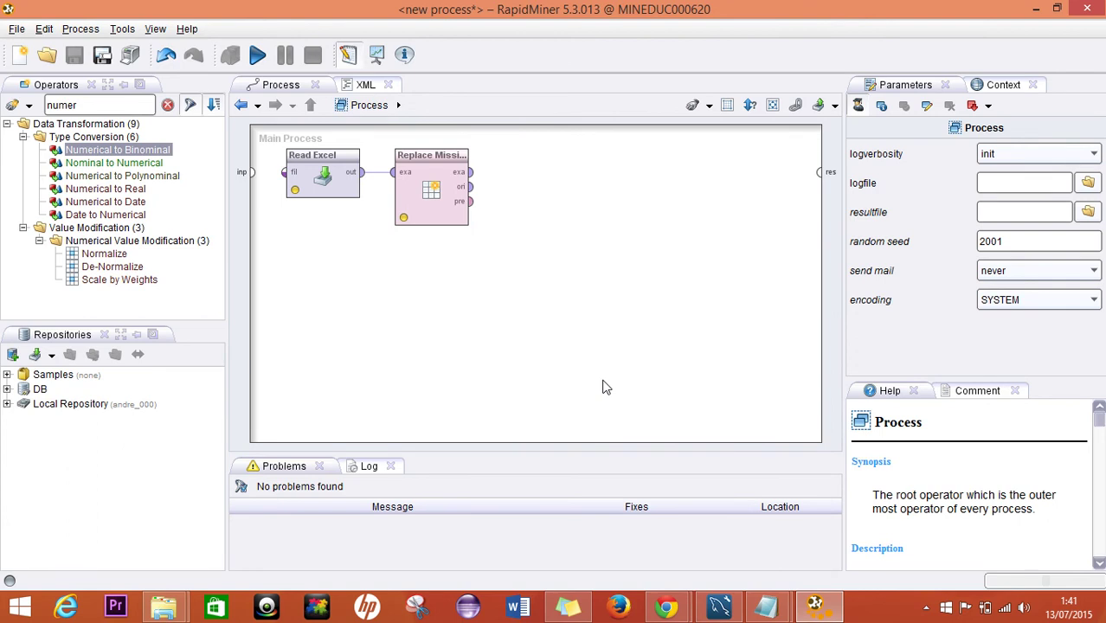
{"action": "left_click", "coordinate": [167, 105]}
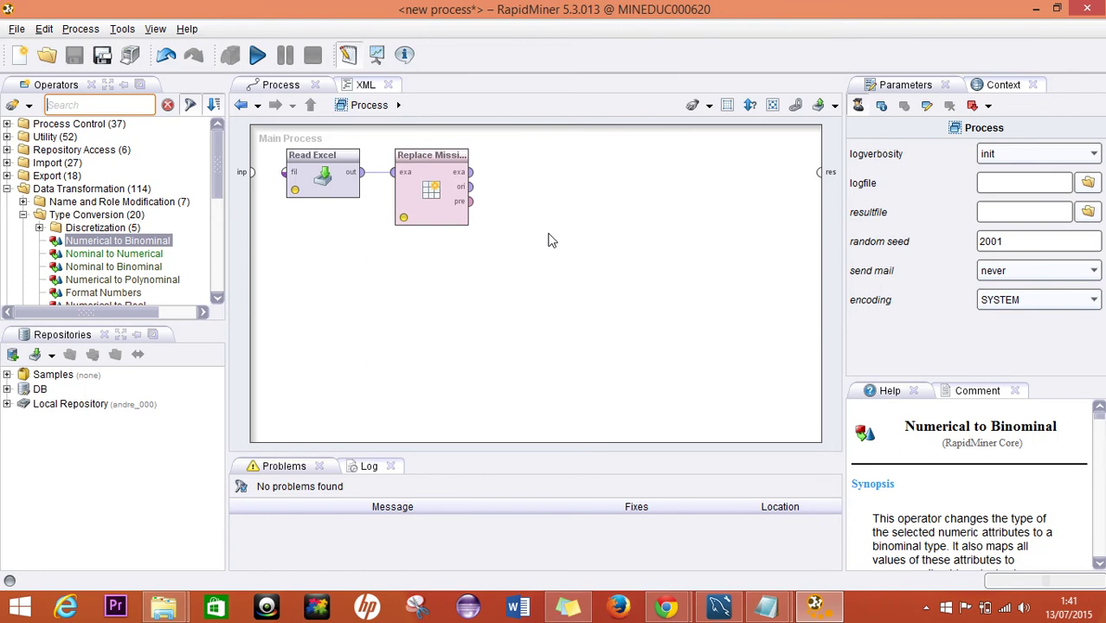
{"action": "left_click_drag", "start_coordinate": [470, 173], "coordinate": [819, 172]}
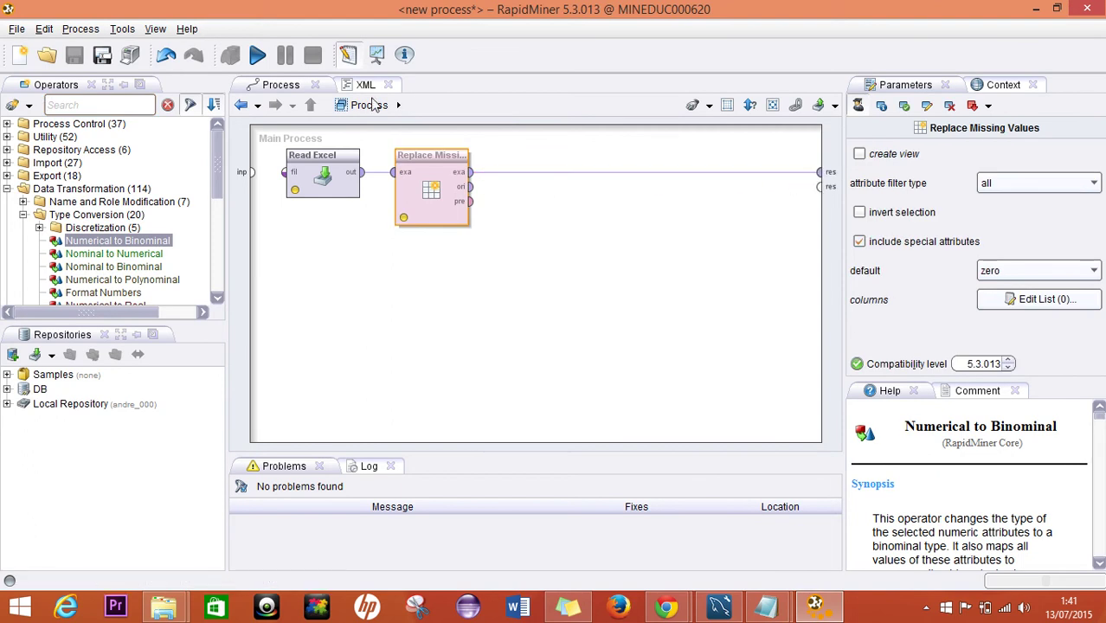
Run the process, examine the mejor_cliente values in the example set, and return to the process design
{"action": "left_click", "coordinate": [257, 55]}
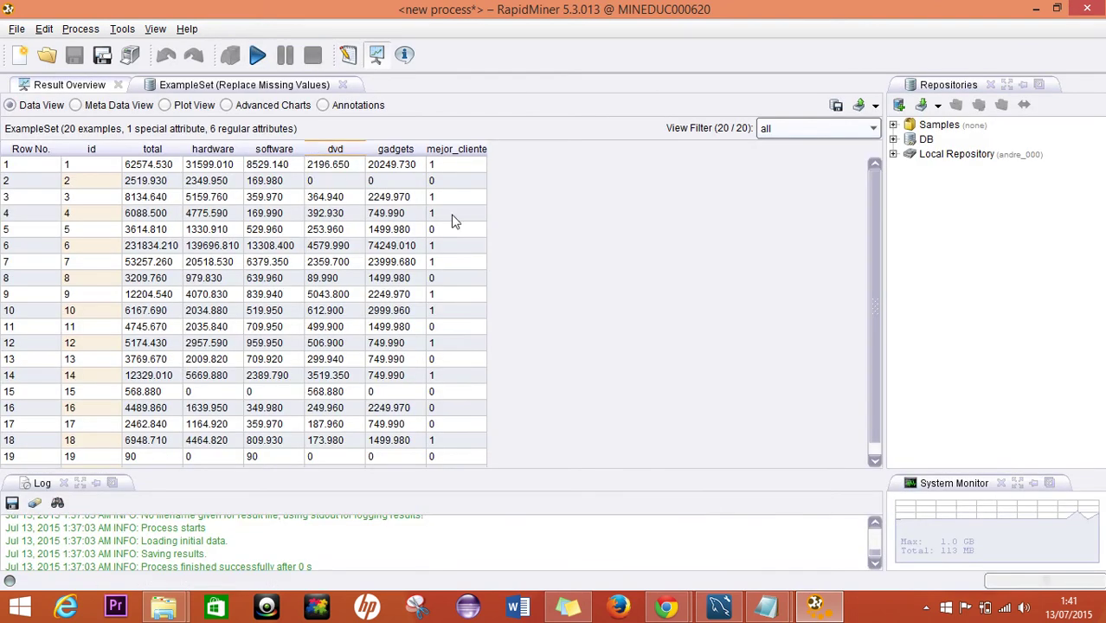
{"action": "left_click_drag", "start_coordinate": [440, 167], "coordinate": [442, 446]}
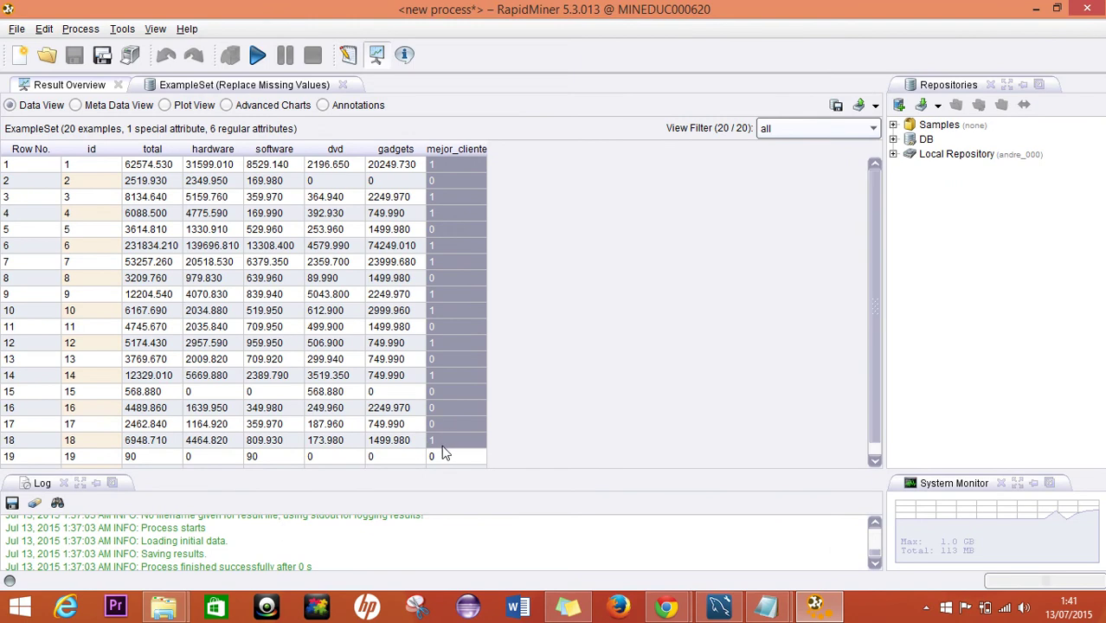
{"action": "left_click", "coordinate": [346, 55]}
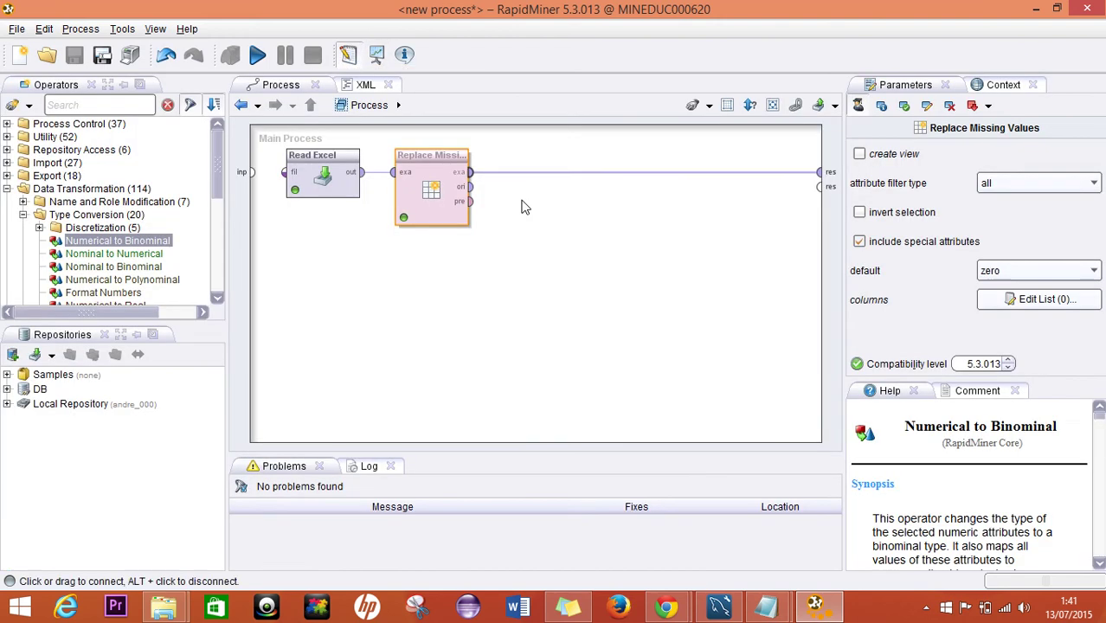
{"action": "left_click", "coordinate": [552, 234]}
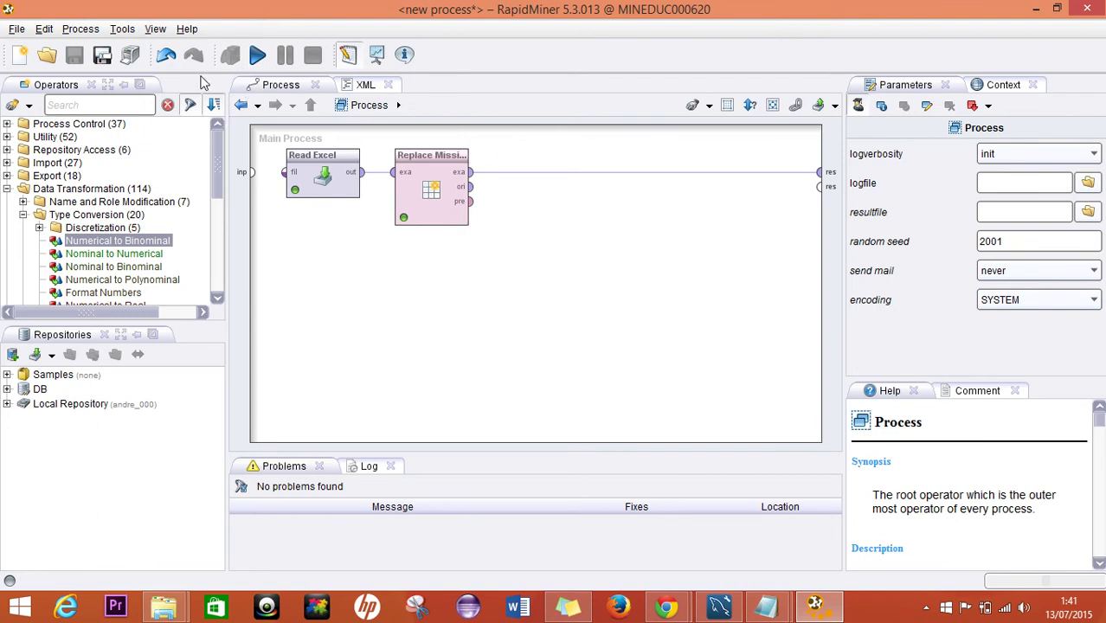
Insert Numerical to Binominal after Replace Missing Values, with attribute filter type single and mejor_cliente as the attribute
{"action": "left_click_drag", "start_coordinate": [92, 247], "coordinate": [544, 180]}
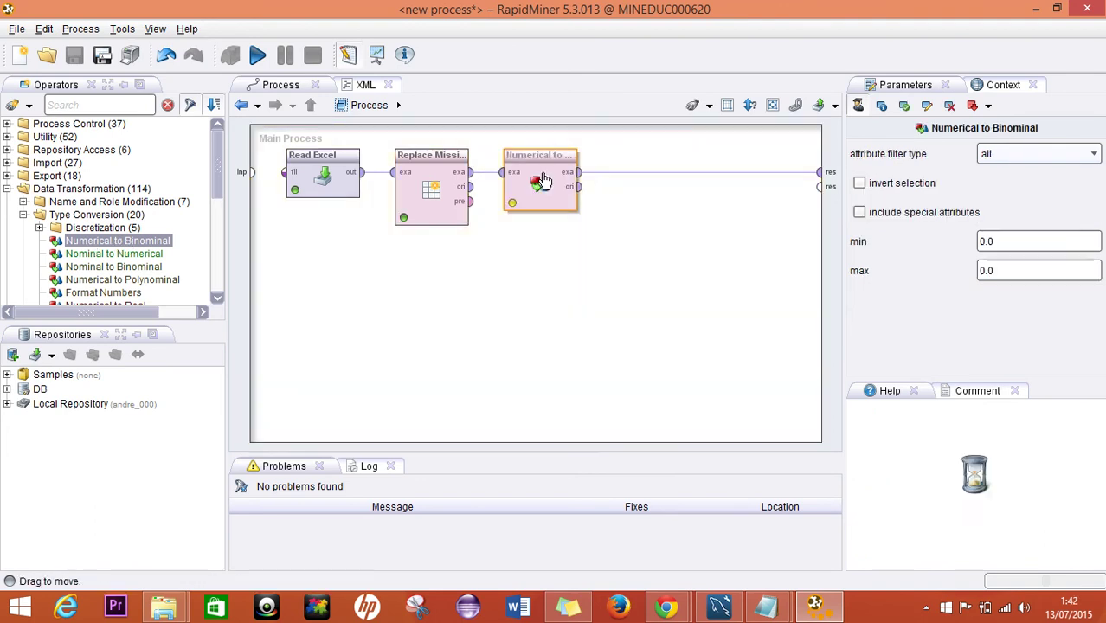
{"action": "left_click", "coordinate": [1078, 153]}
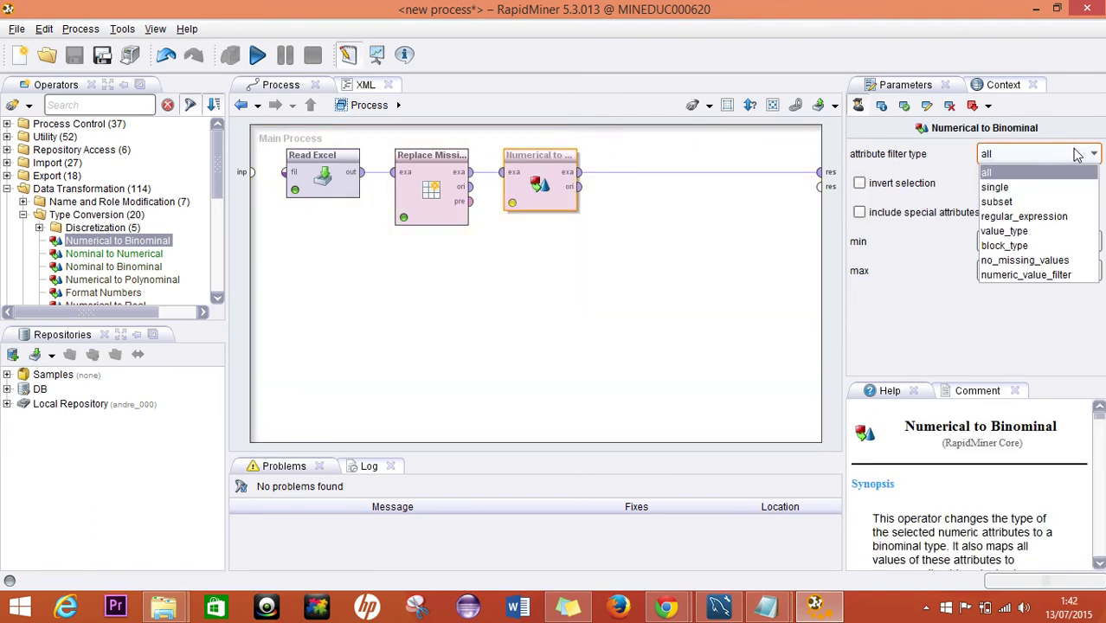
{"action": "left_click", "coordinate": [1056, 187]}
{"action": "left_click", "coordinate": [1094, 183]}
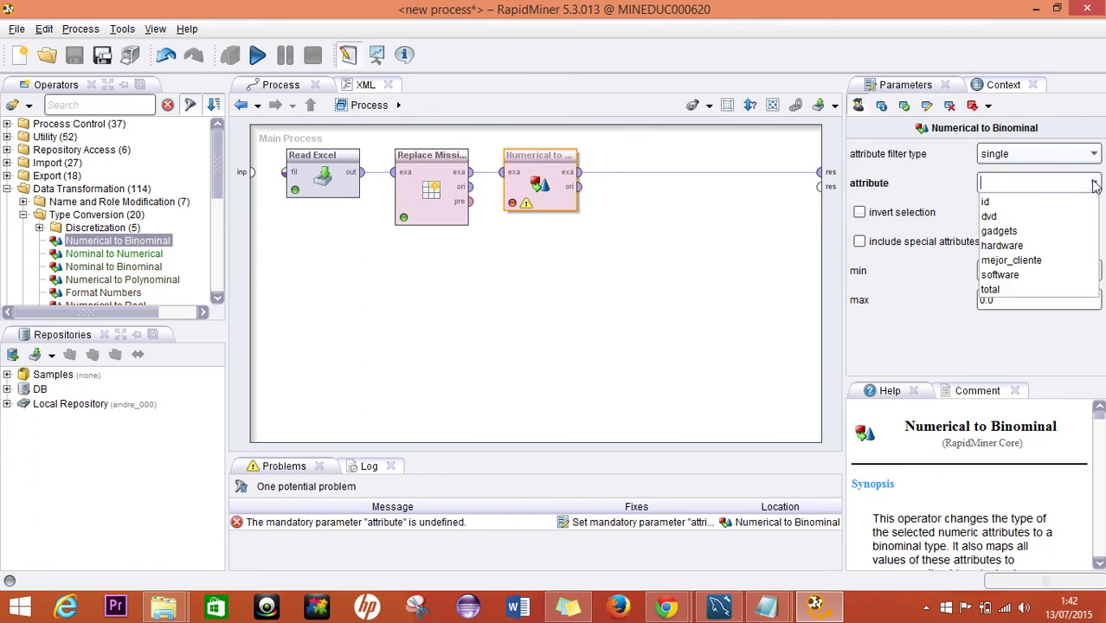
{"action": "left_click", "coordinate": [1039, 260]}
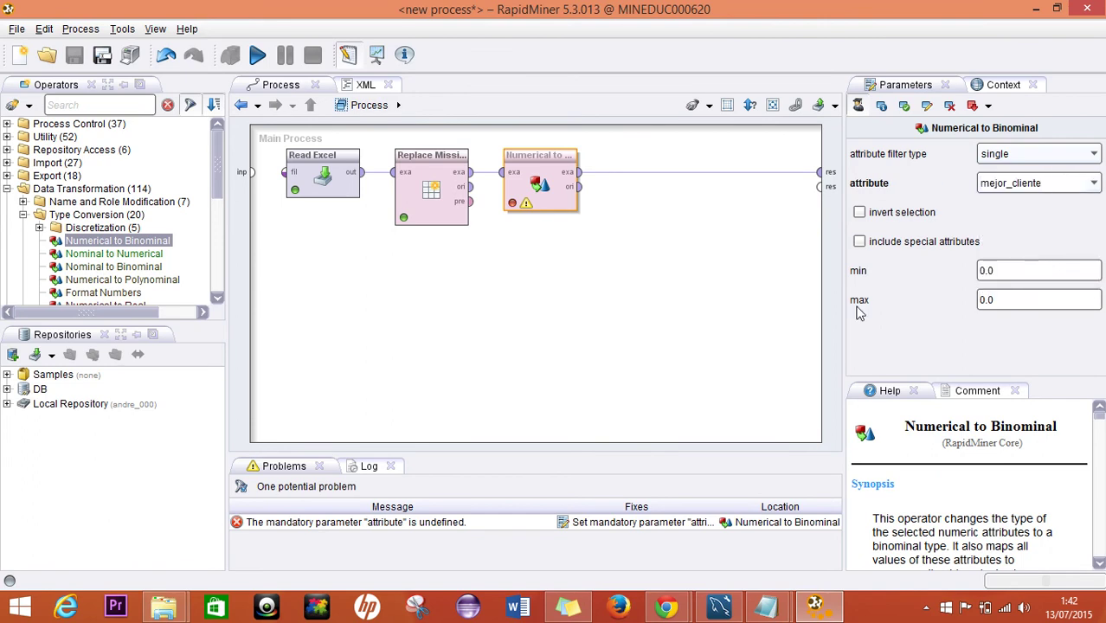
{"action": "left_click", "coordinate": [708, 329]}
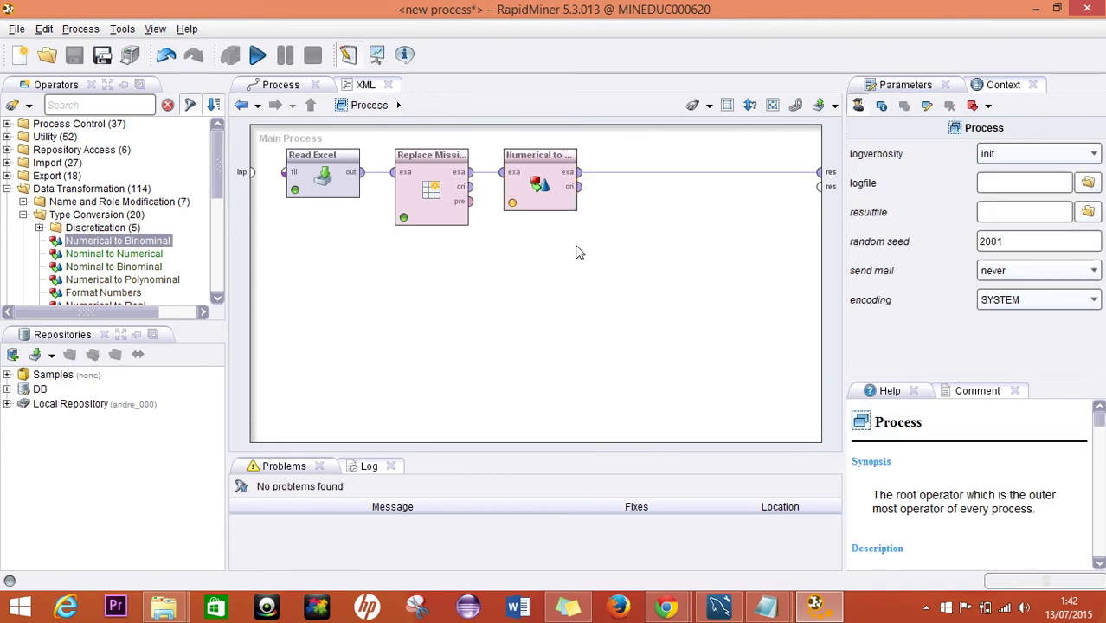
Run the process, check the converted mejor_cliente column in the data, and return to the process design
{"action": "key", "text": "F11"}
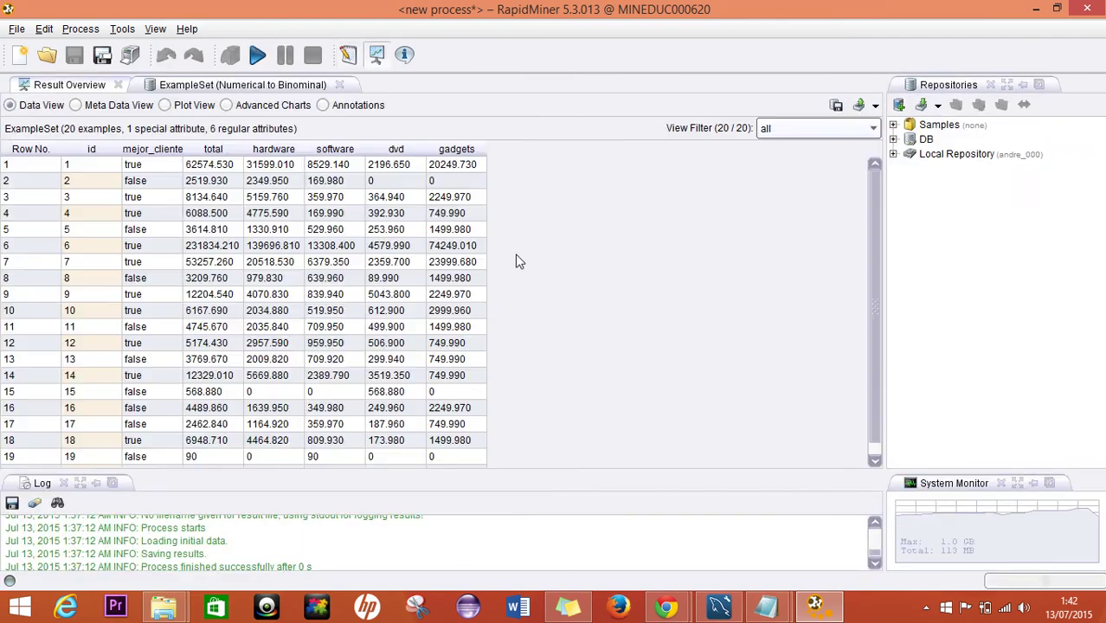
{"action": "left_click_drag", "start_coordinate": [143, 164], "coordinate": [147, 295]}
{"action": "left_click_drag", "start_coordinate": [143, 389], "coordinate": [138, 440]}
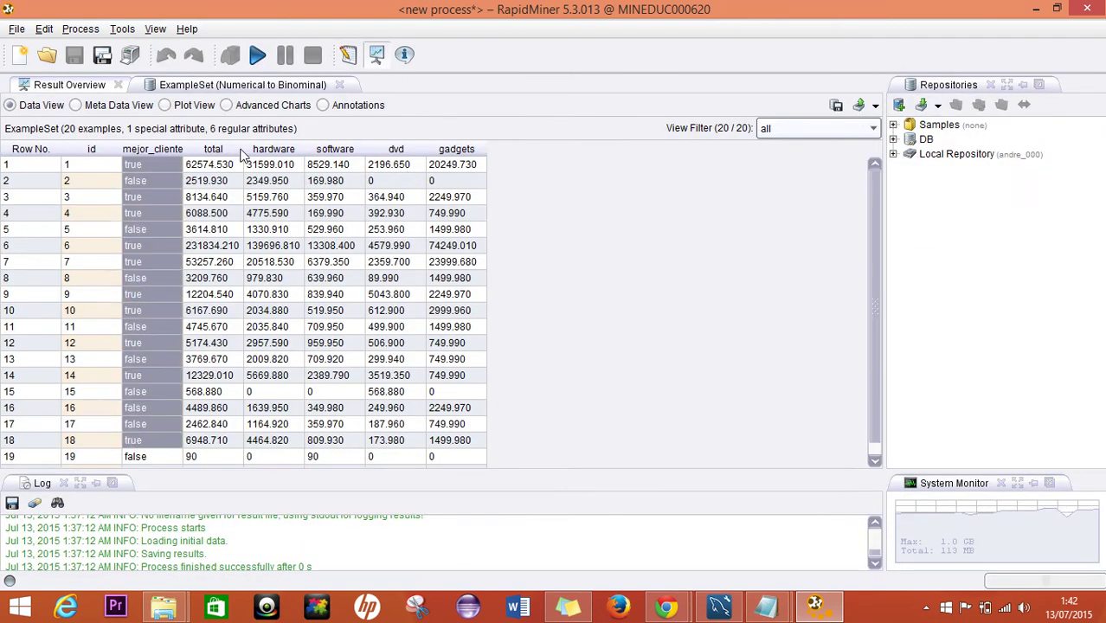
{"action": "left_click", "coordinate": [349, 55]}
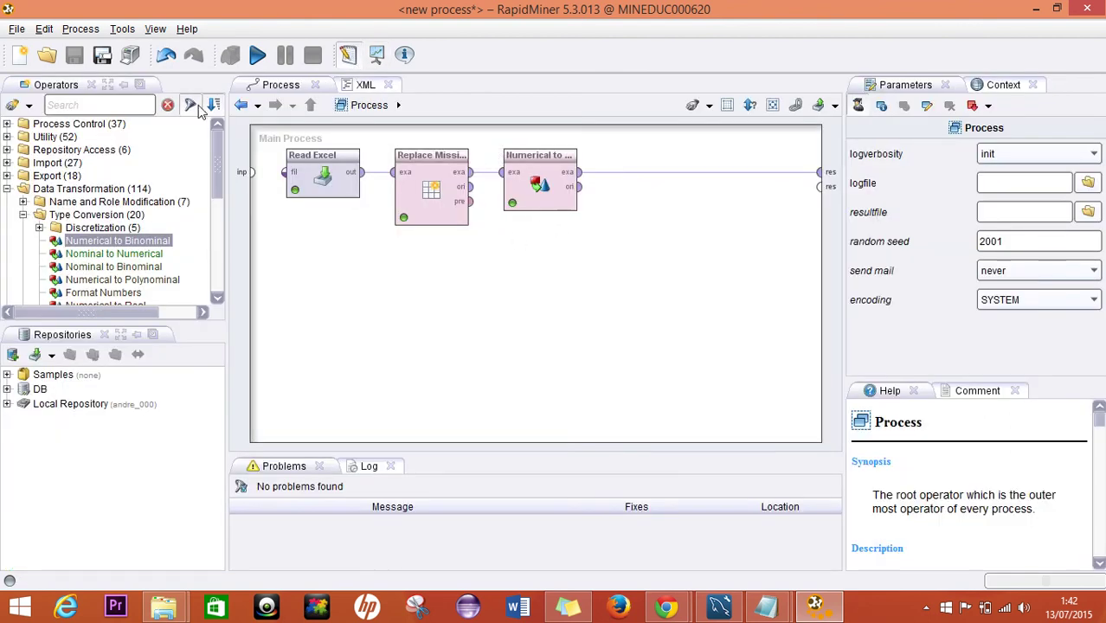
Search the operators for "tree" and insert Decision Tree between Numerical to Binominal and the process result
{"action": "left_click", "coordinate": [119, 104]}
{"action": "type", "text": "tree"}
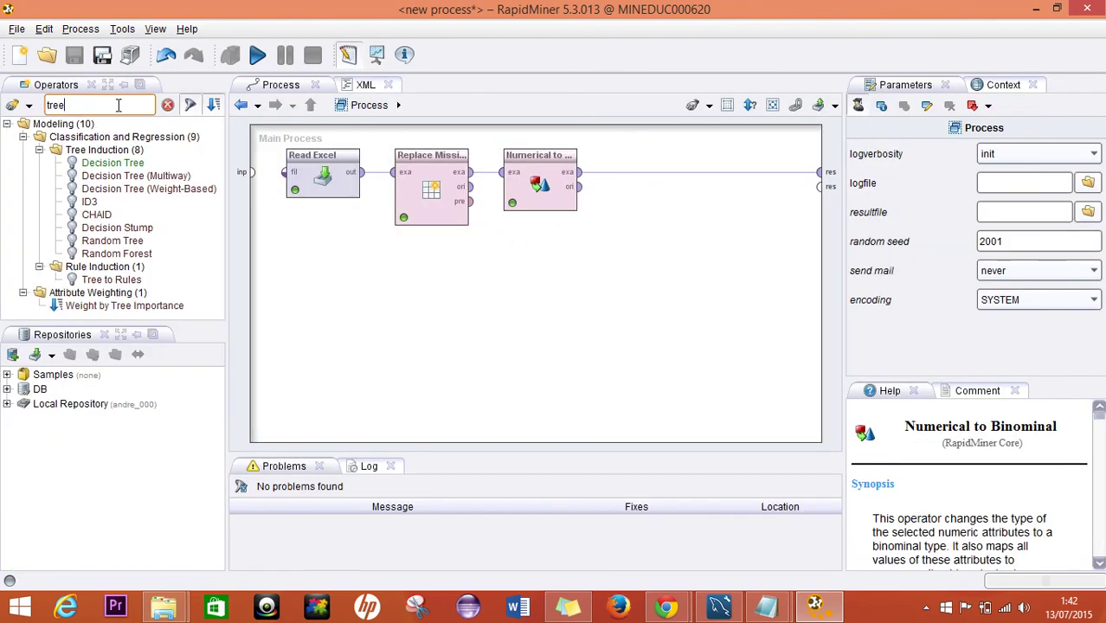
{"action": "left_click_drag", "start_coordinate": [113, 162], "coordinate": [688, 181]}
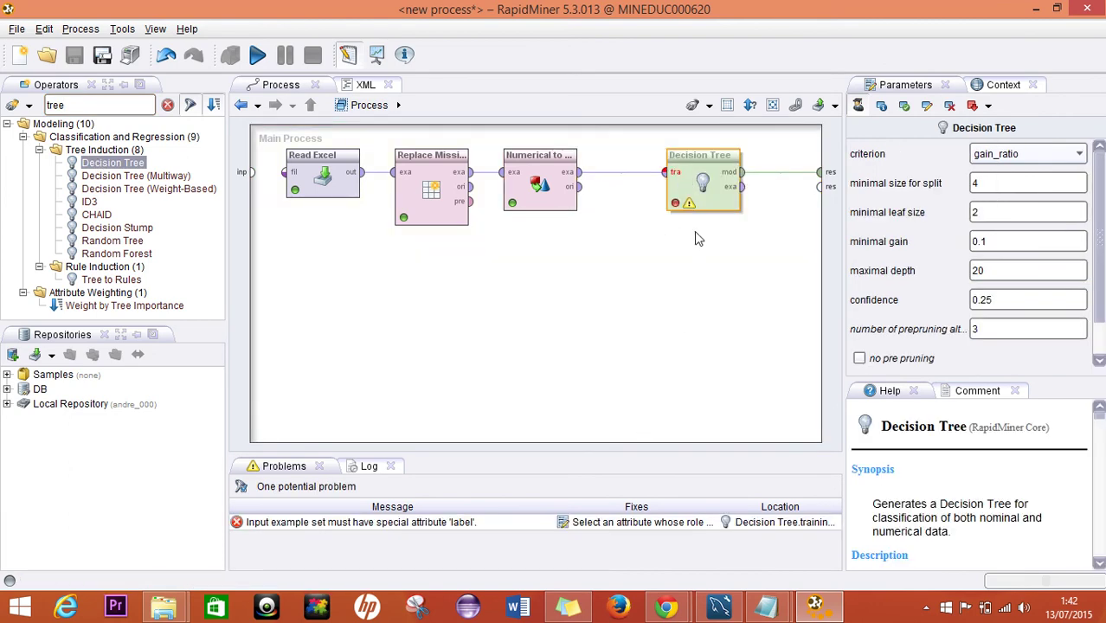
Apply the quick fix for the missing label with mejor_cliente, and center the added Set Role operator between its neighbours
{"action": "left_click", "coordinate": [628, 521]}
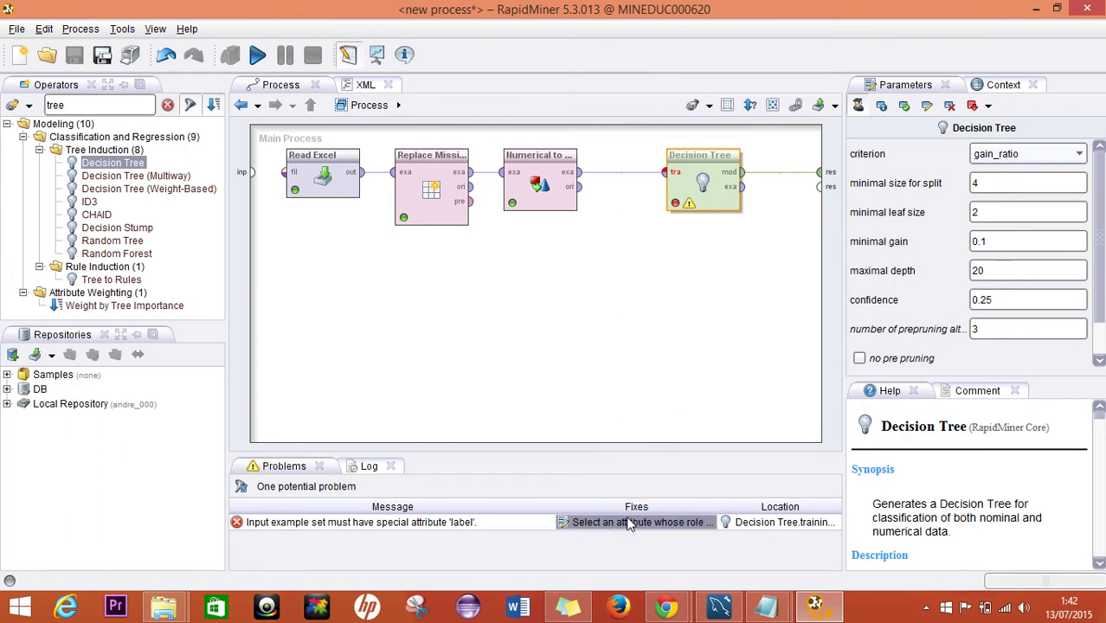
{"action": "double_click", "coordinate": [628, 523]}
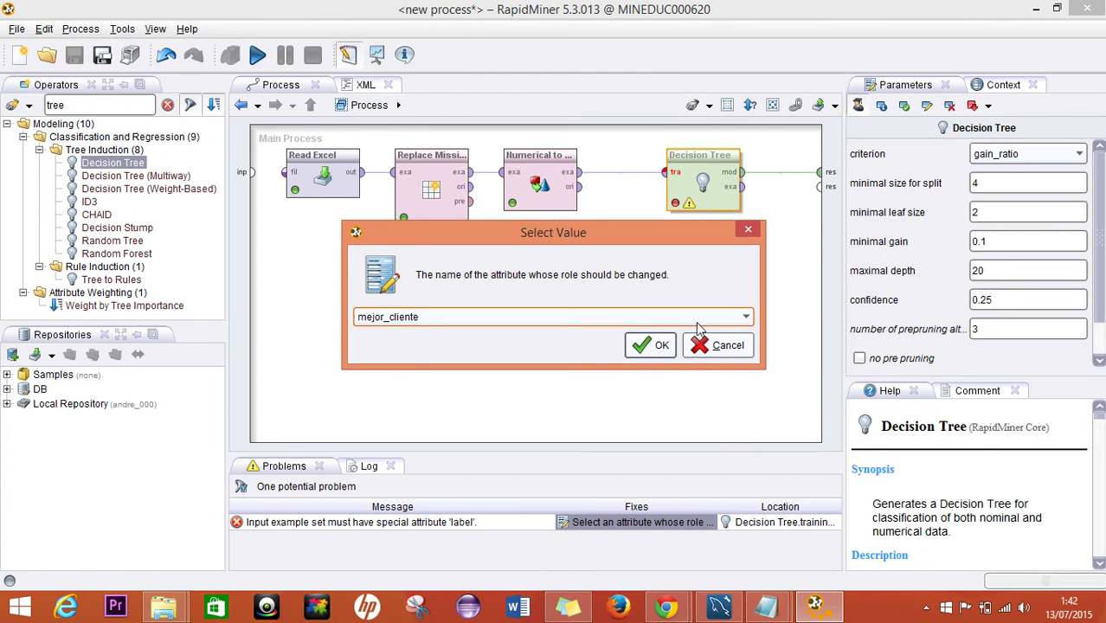
{"action": "left_click", "coordinate": [651, 348]}
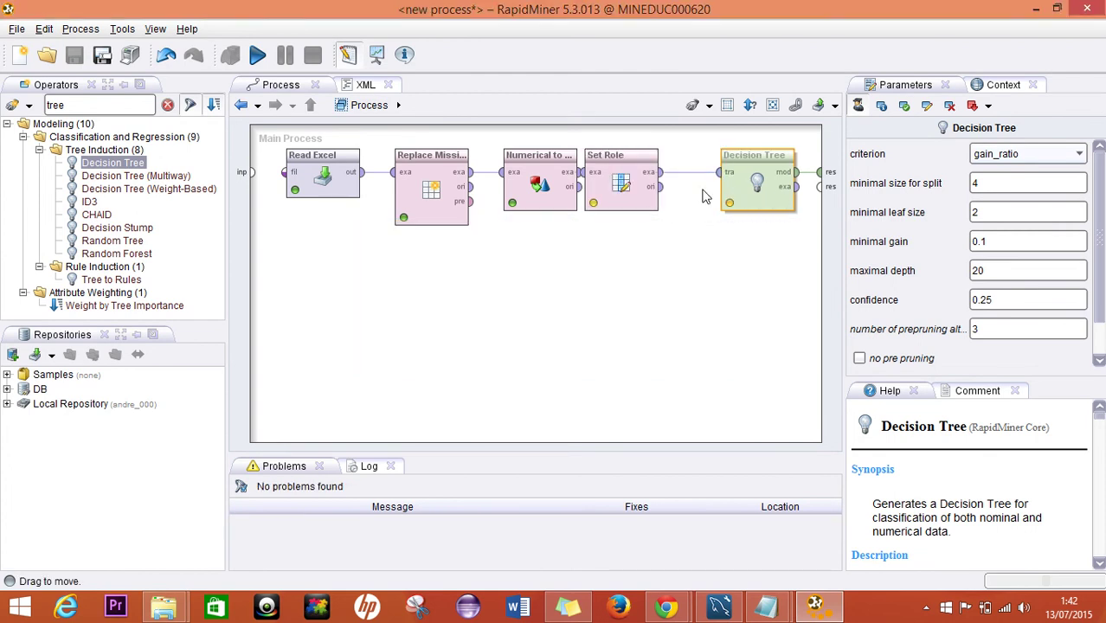
{"action": "left_click_drag", "start_coordinate": [634, 198], "coordinate": [662, 198]}
{"action": "left_click", "coordinate": [500, 180]}
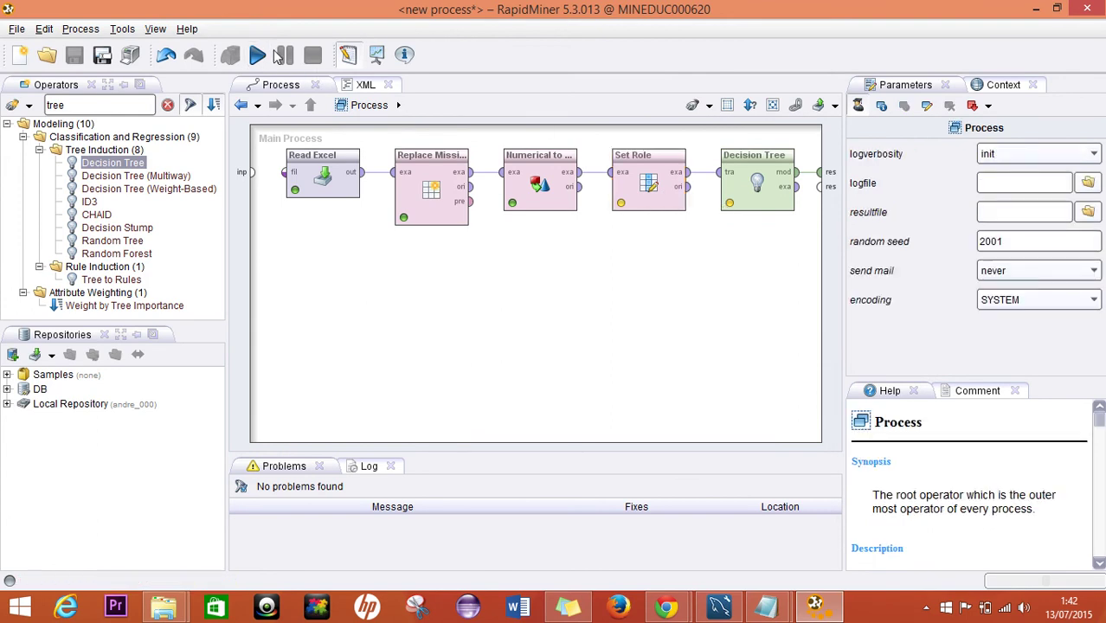
Enable no pre pruning for Decision Tree, and run the process before returning to the design
{"action": "left_click", "coordinate": [743, 180]}
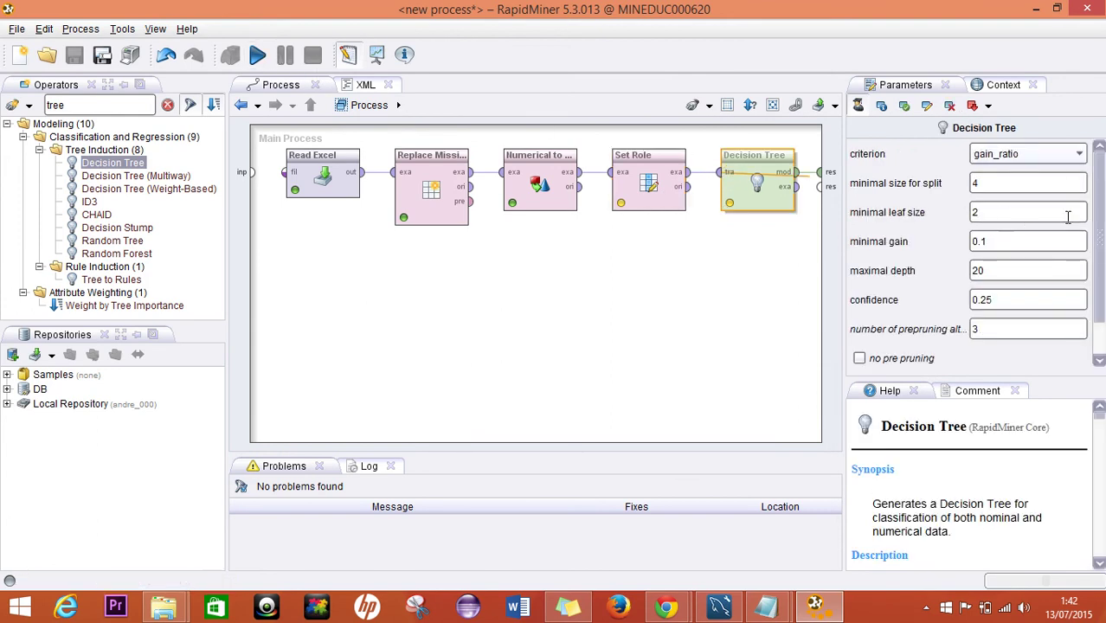
{"action": "scroll", "coordinate": [1100, 260], "scroll_direction": "down", "scroll_amount": 2}
{"action": "left_click", "coordinate": [860, 318]}
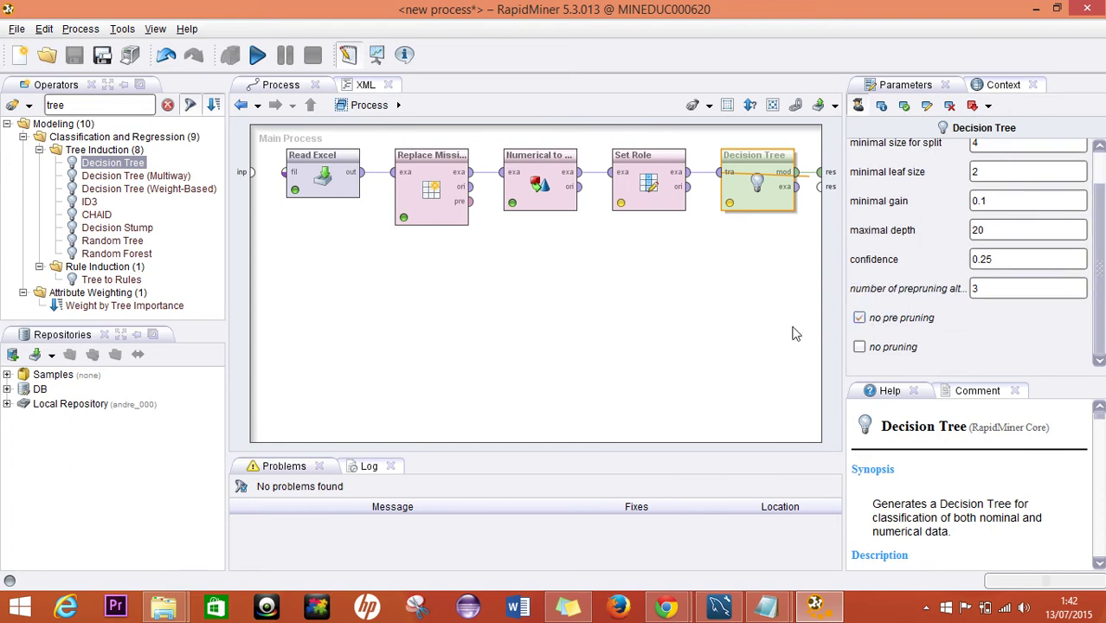
{"action": "left_click_drag", "start_coordinate": [1101, 329], "coordinate": [1104, 286]}
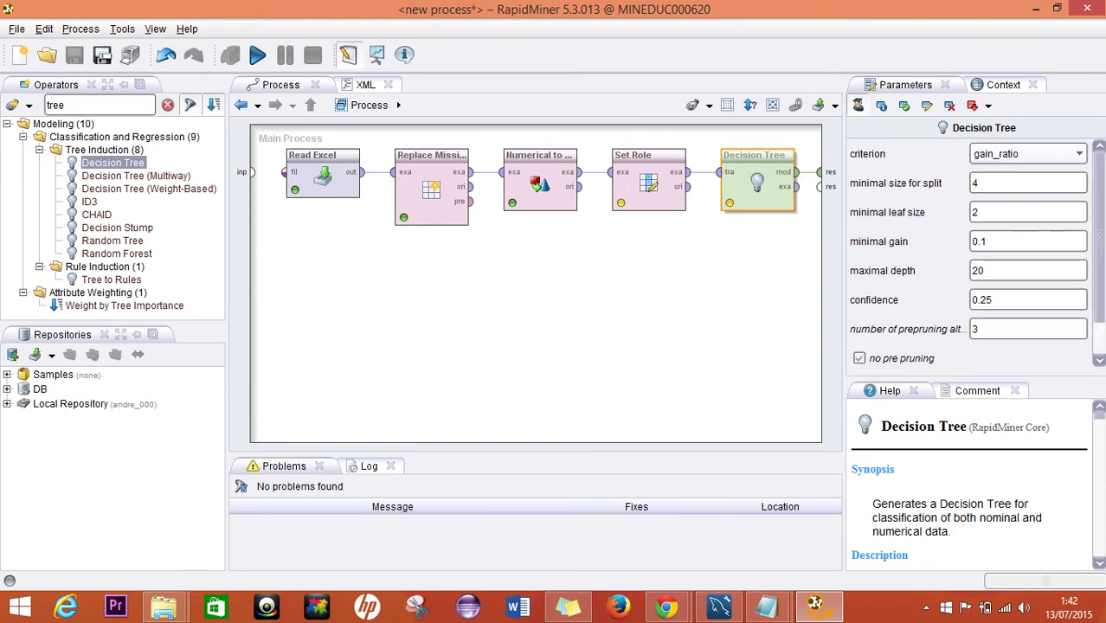
{"action": "left_click", "coordinate": [550, 333]}
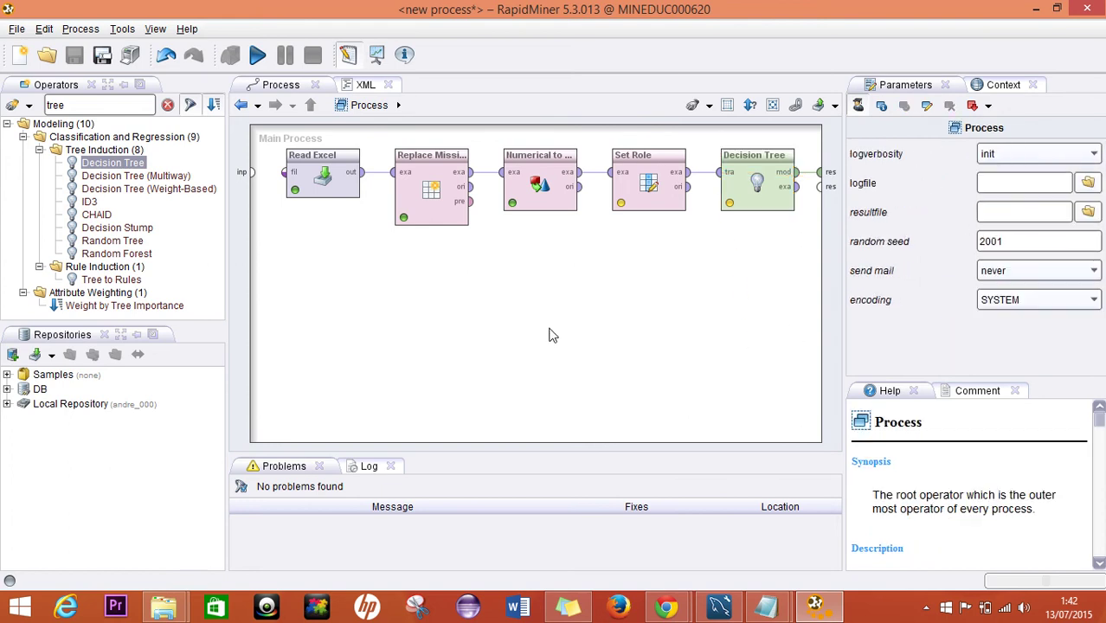
{"action": "left_click", "coordinate": [265, 66]}
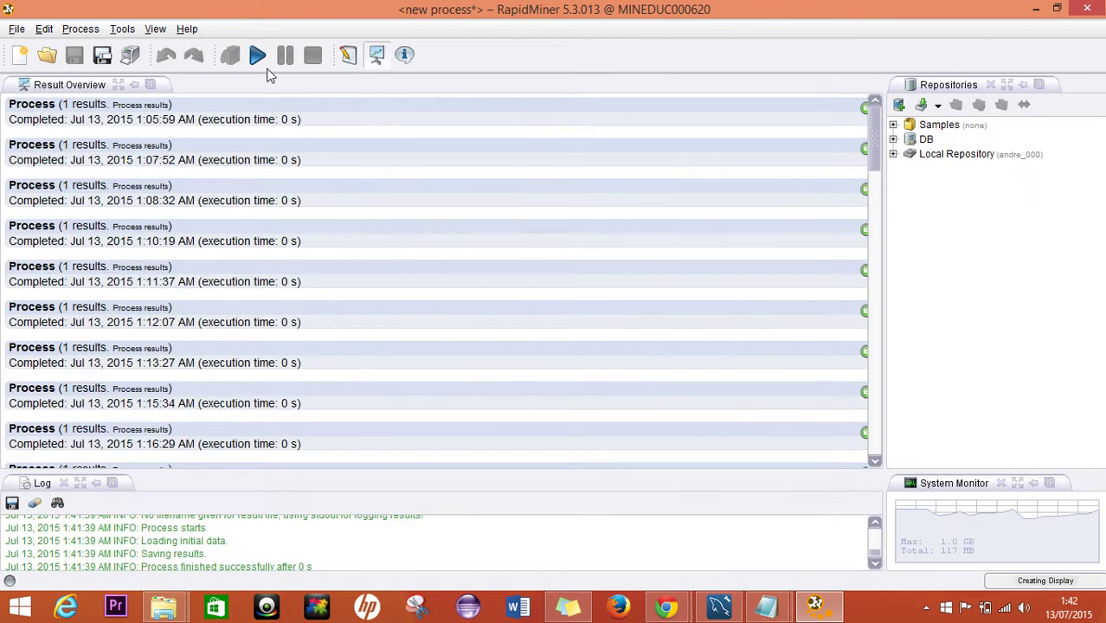
{"action": "left_click", "coordinate": [349, 57]}
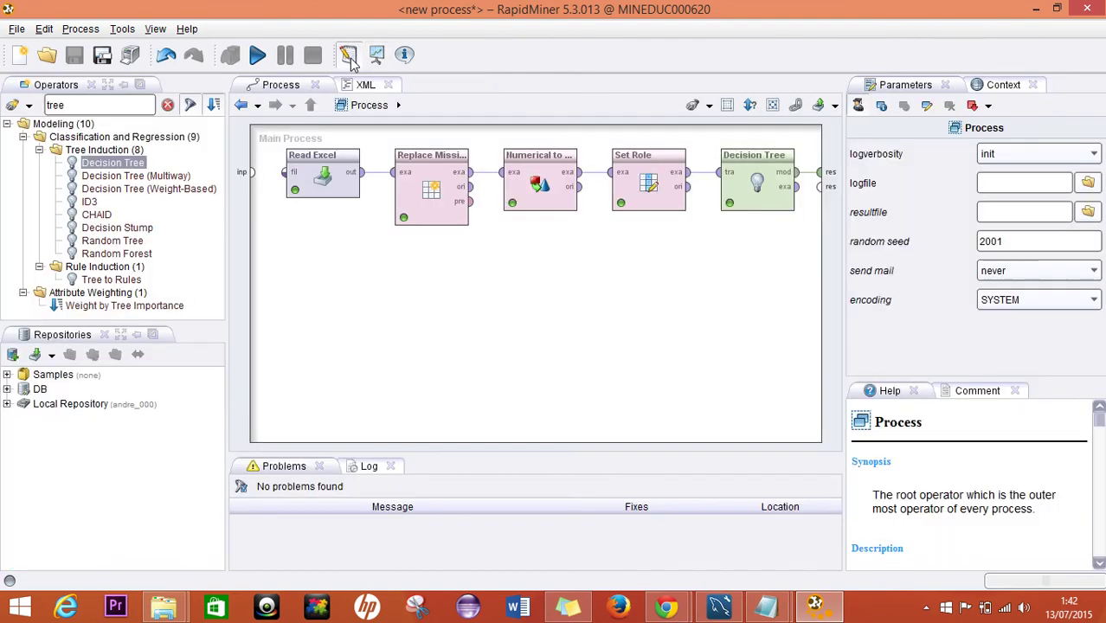
Review Set Role's parameters and Read Excel's data set meta data setting
{"action": "left_click", "coordinate": [649, 195]}
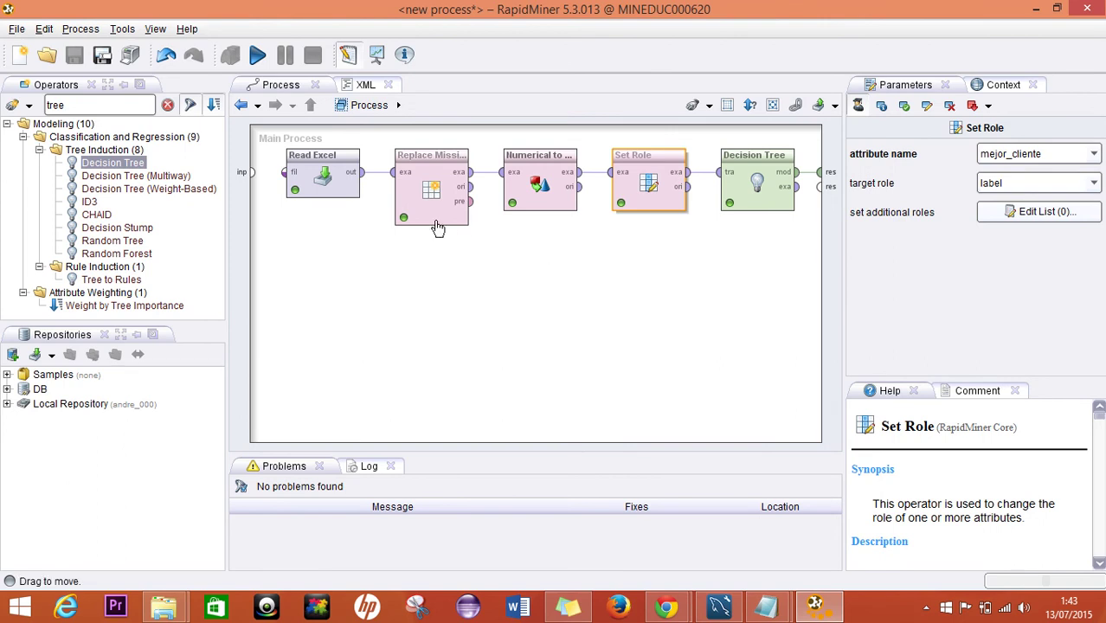
{"action": "left_click", "coordinate": [346, 190]}
{"action": "scroll", "coordinate": [1097, 258], "scroll_direction": "down", "scroll_amount": 4}
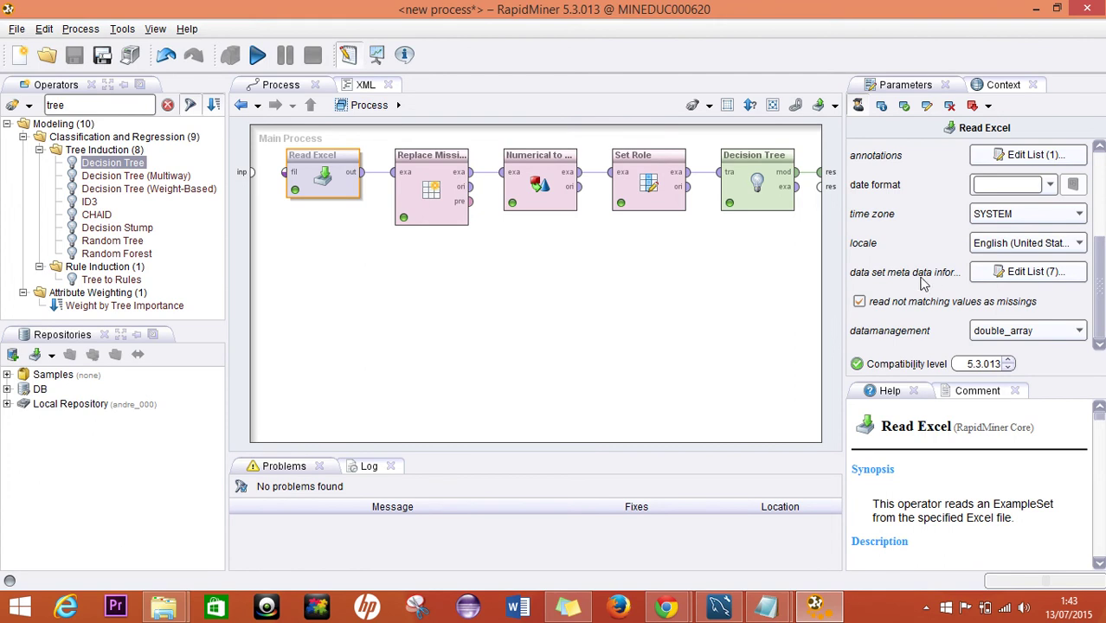
Set the total column's type to nominal in Read Excel's data set meta data and apply it
{"action": "left_click", "coordinate": [1033, 272]}
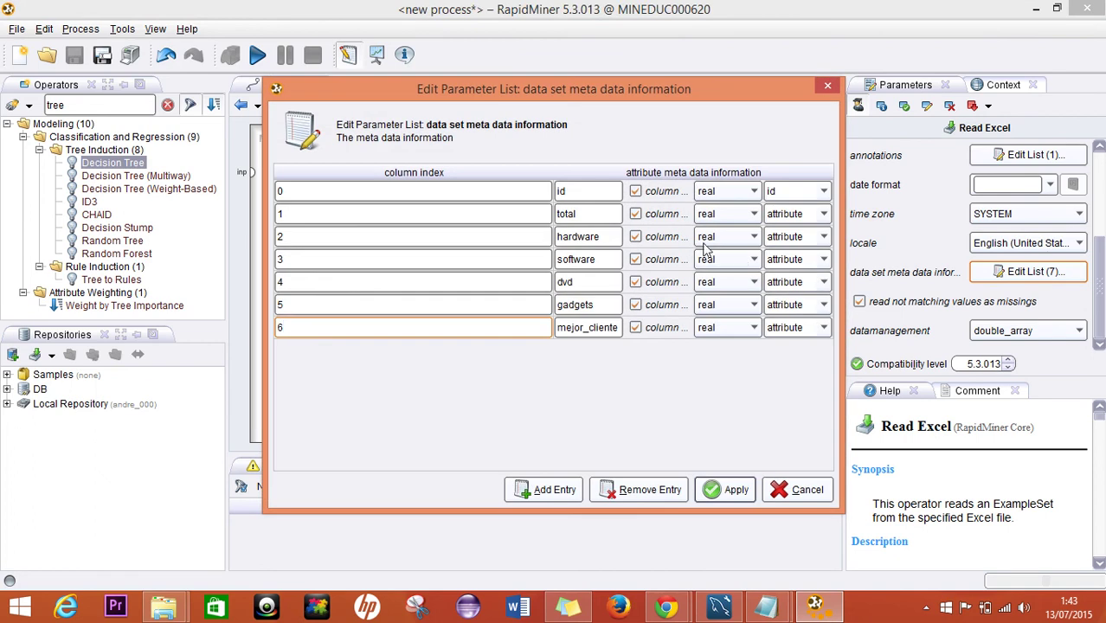
{"action": "left_click", "coordinate": [755, 213]}
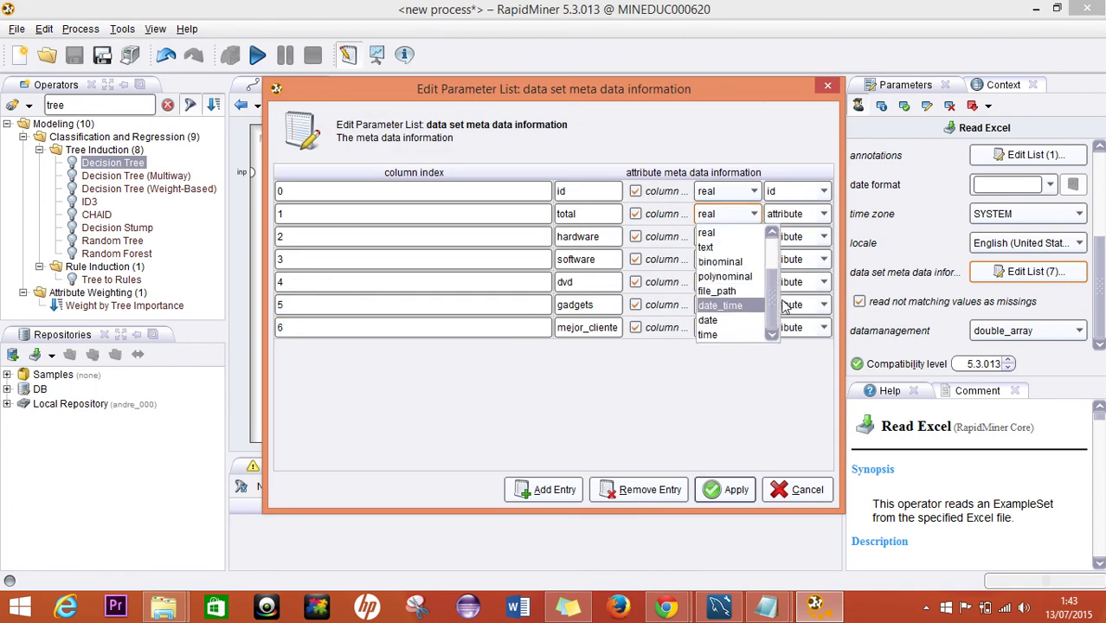
{"action": "scroll", "coordinate": [775, 307], "scroll_direction": "up", "scroll_amount": 2}
{"action": "left_click", "coordinate": [746, 251]}
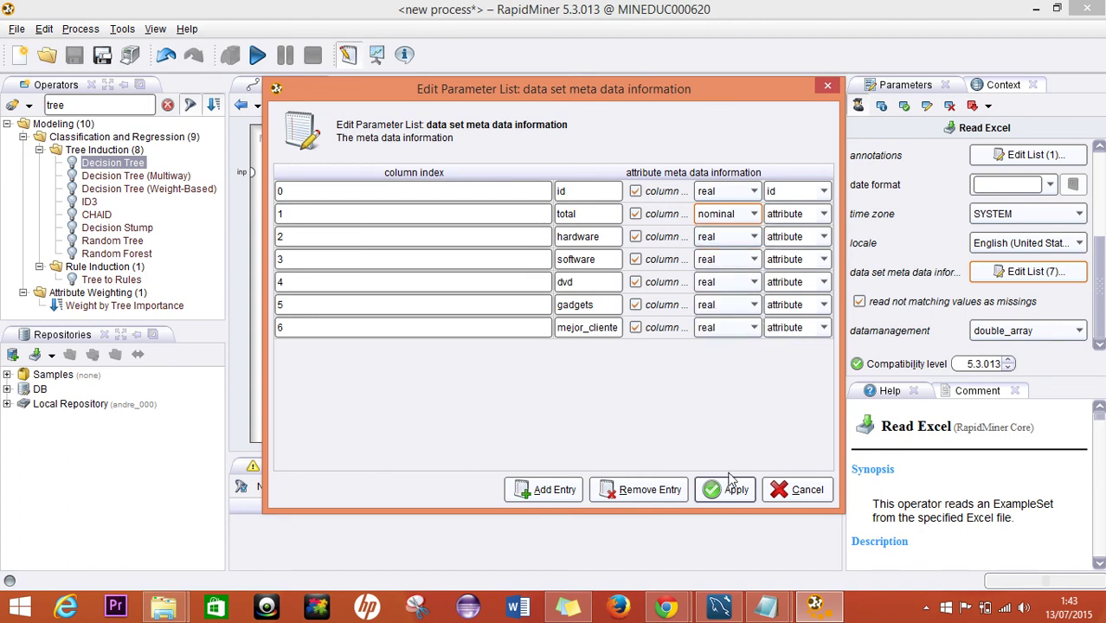
{"action": "left_click", "coordinate": [727, 494]}
{"action": "left_click", "coordinate": [643, 416]}
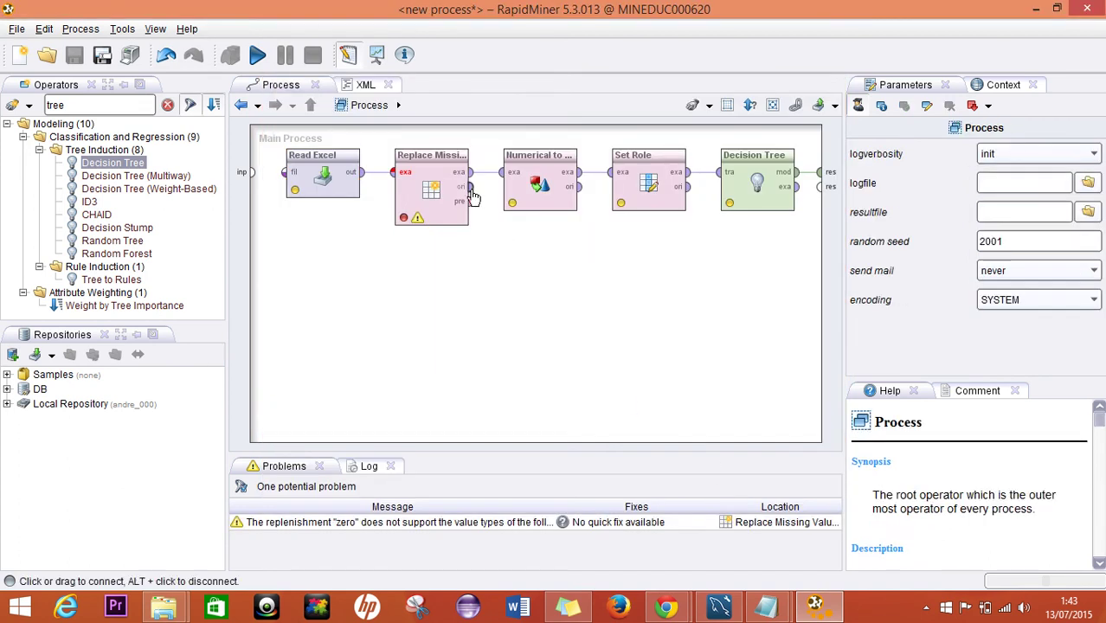
Limit Replace Missing Values to an attribute subset, and add id and mejor_cliente to its selected attributes
{"action": "left_click", "coordinate": [431, 186]}
{"action": "left_click", "coordinate": [1054, 186]}
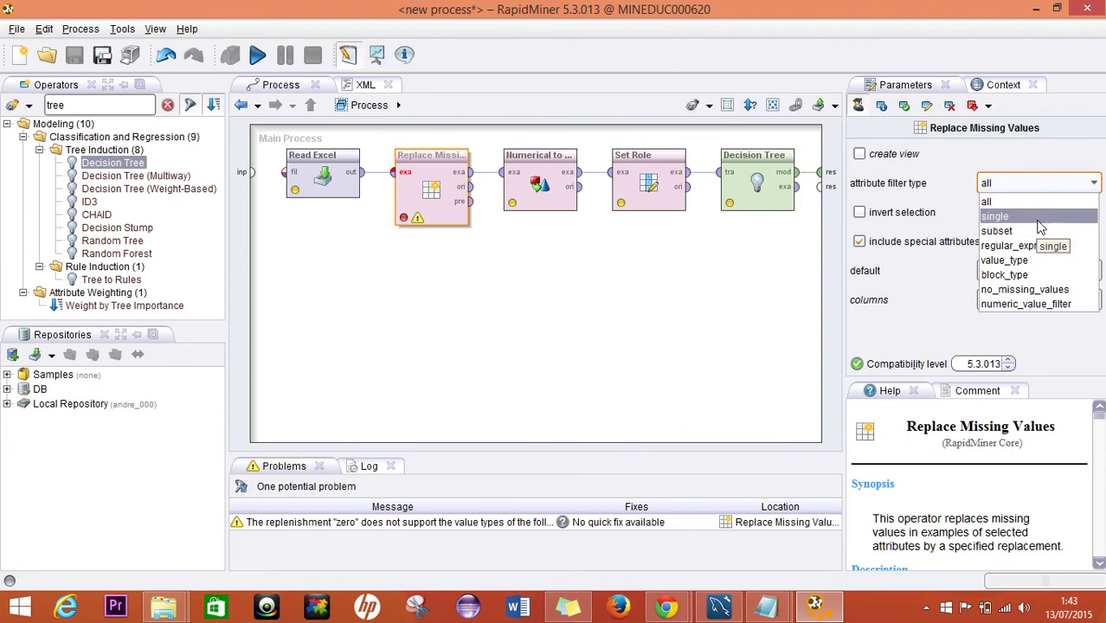
{"action": "left_click", "coordinate": [1040, 231]}
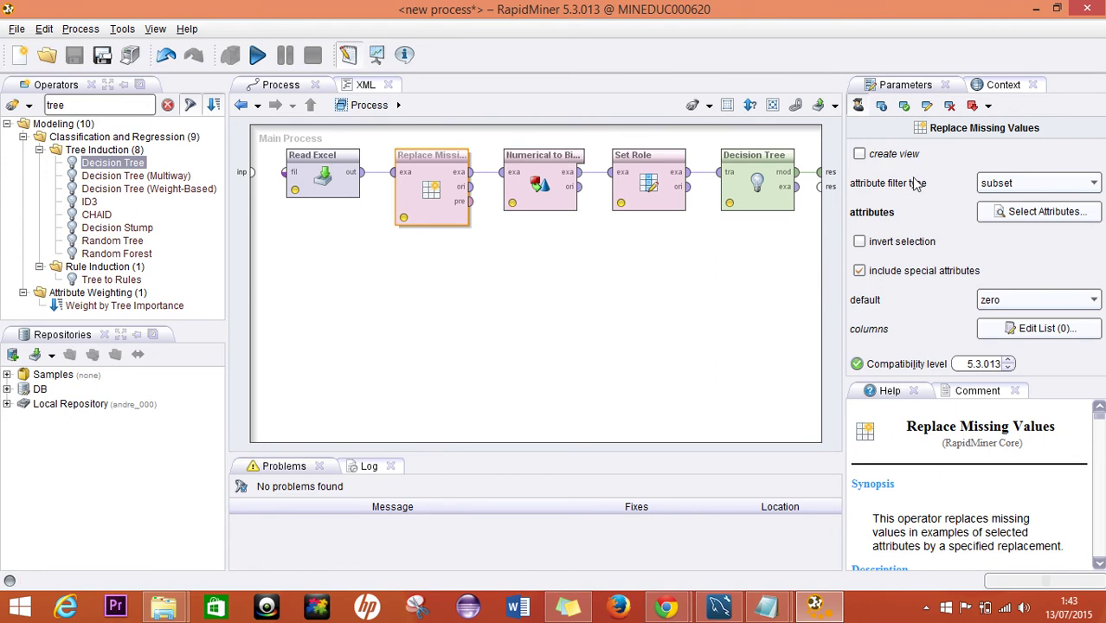
{"action": "left_click", "coordinate": [1005, 212]}
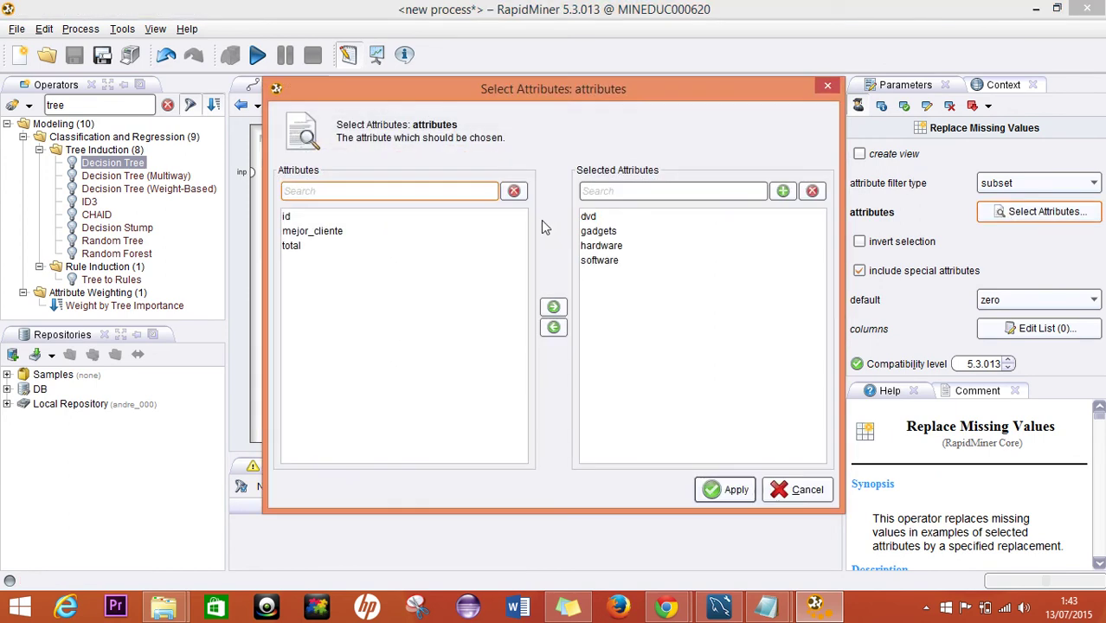
{"action": "left_click", "coordinate": [288, 218]}
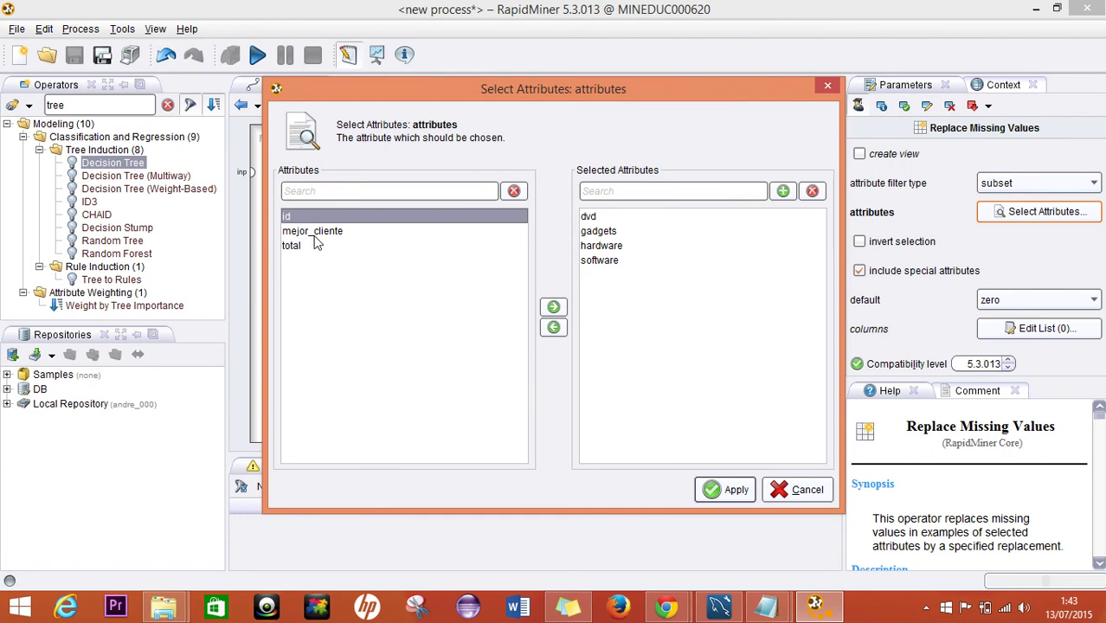
{"action": "left_click", "coordinate": [329, 230], "text": "shift"}
{"action": "left_click", "coordinate": [557, 312]}
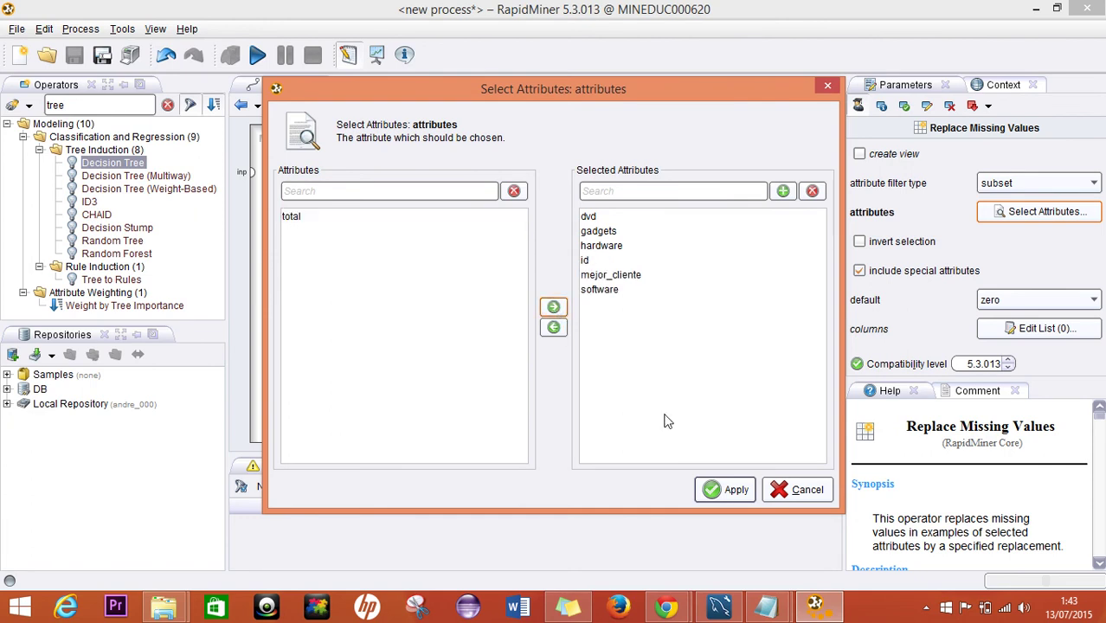
{"action": "left_click", "coordinate": [728, 489]}
Run the process and examine the branch conditions and leaves of the resulting mejor_cliente decision tree
{"action": "left_click", "coordinate": [257, 54]}
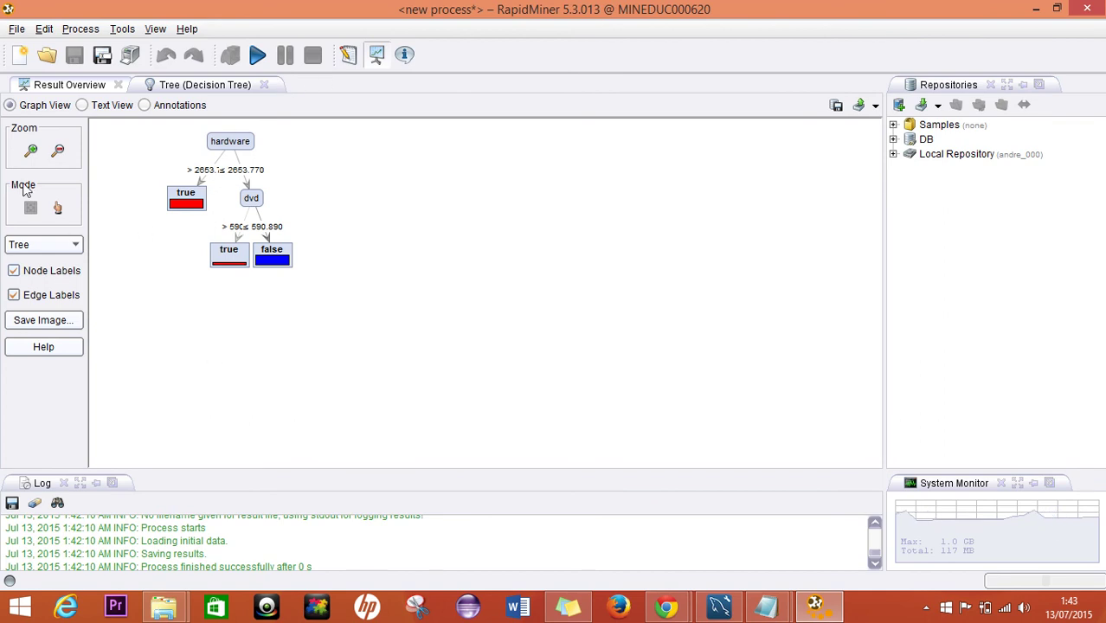
{"action": "left_click", "coordinate": [30, 151]}
{"action": "left_click", "coordinate": [30, 151]}
{"action": "left_click", "coordinate": [30, 151]}
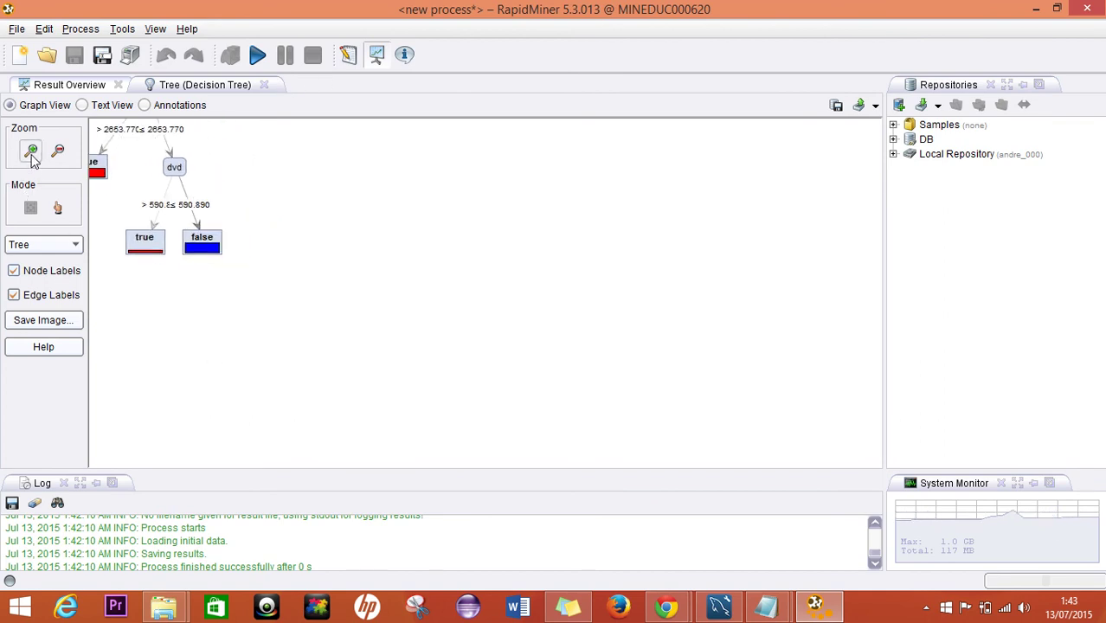
{"action": "left_click_drag", "start_coordinate": [234, 207], "coordinate": [420, 291]}
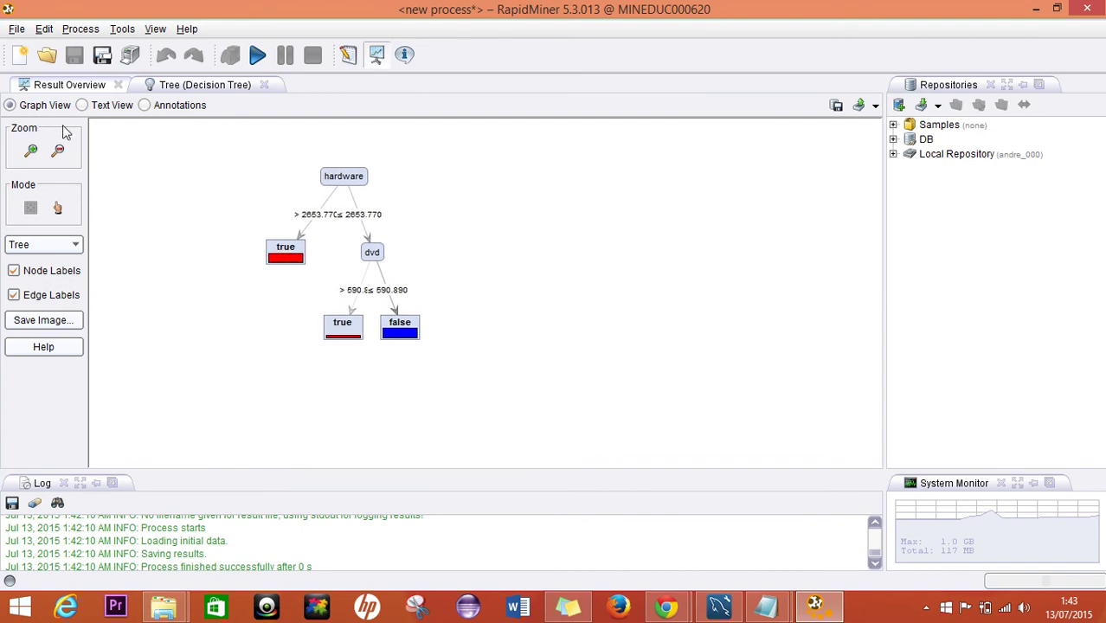
{"action": "left_click", "coordinate": [30, 150]}
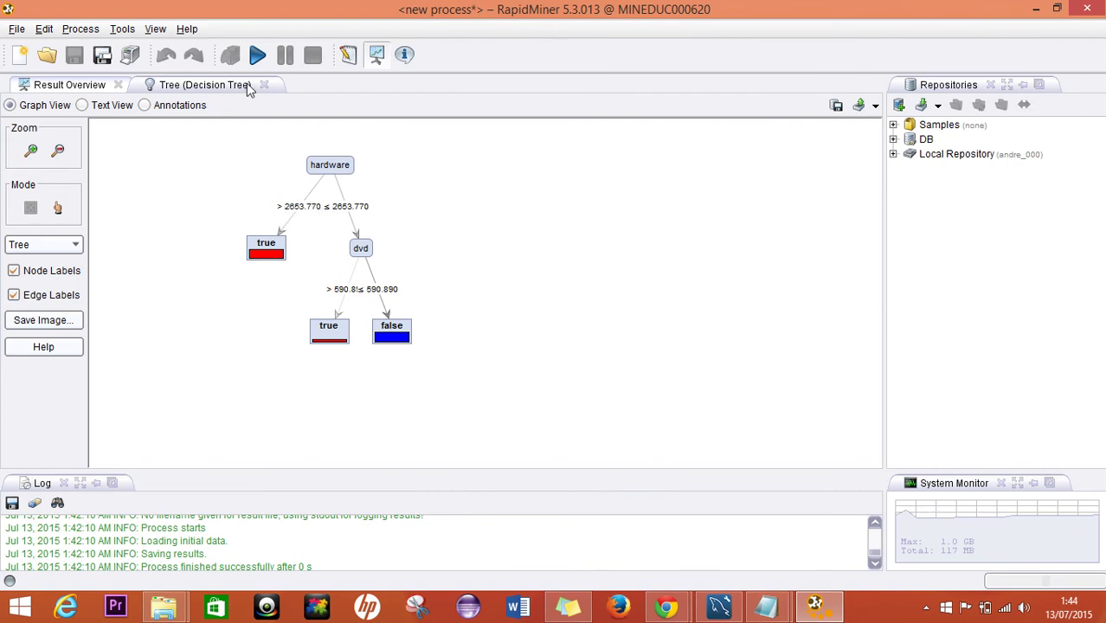
{"action": "left_click", "coordinate": [31, 152]}
{"action": "left_click", "coordinate": [31, 151]}
{"action": "left_click", "coordinate": [31, 152]}
{"action": "left_click_drag", "start_coordinate": [198, 200], "coordinate": [322, 292]}
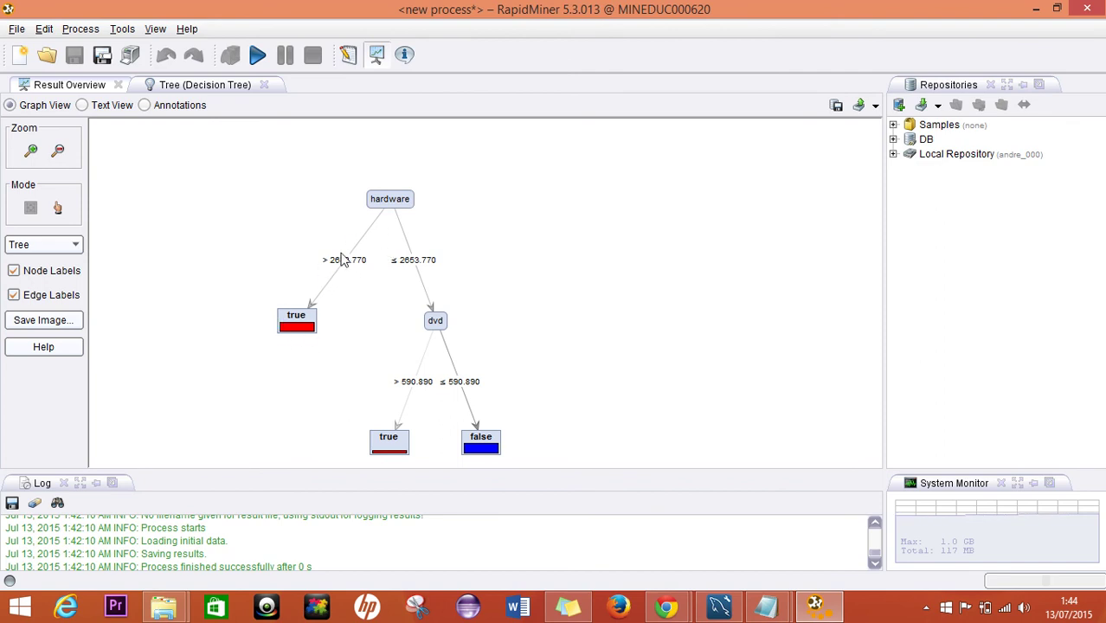
{"action": "left_click_drag", "start_coordinate": [378, 267], "coordinate": [353, 231]}
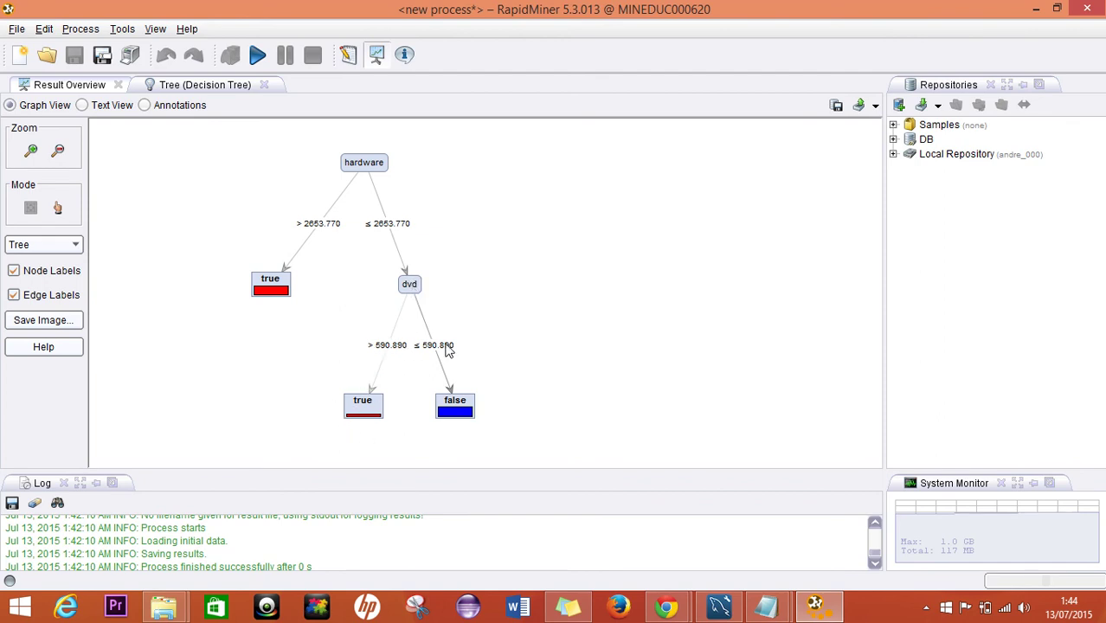
Set Set Role's attribute name to total, and run the process with it as the label
{"action": "left_click", "coordinate": [347, 57]}
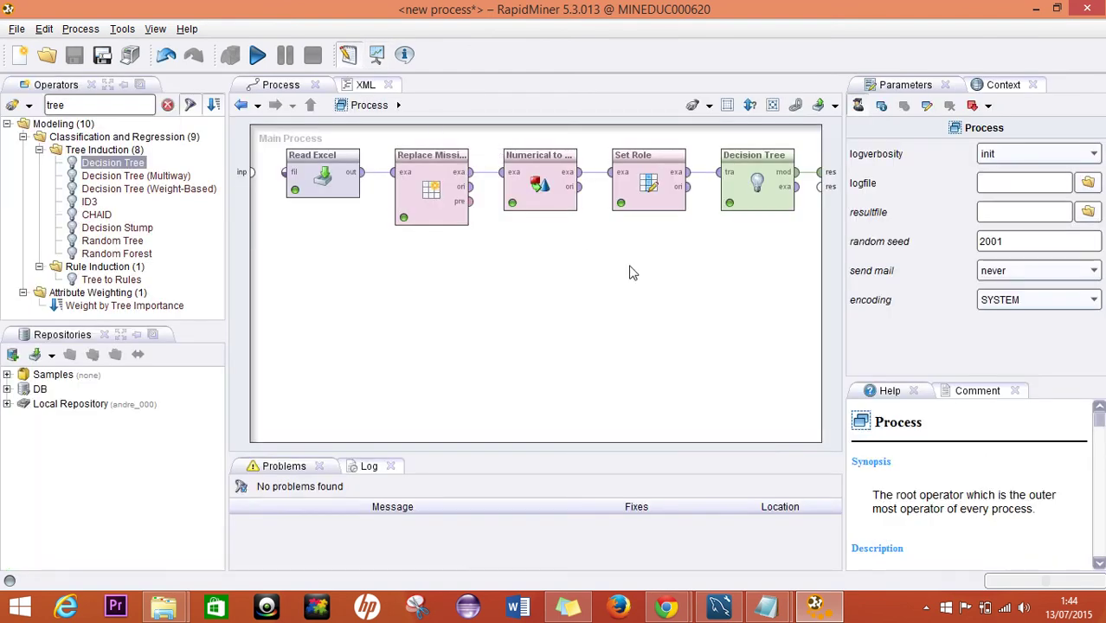
{"action": "left_click", "coordinate": [653, 204]}
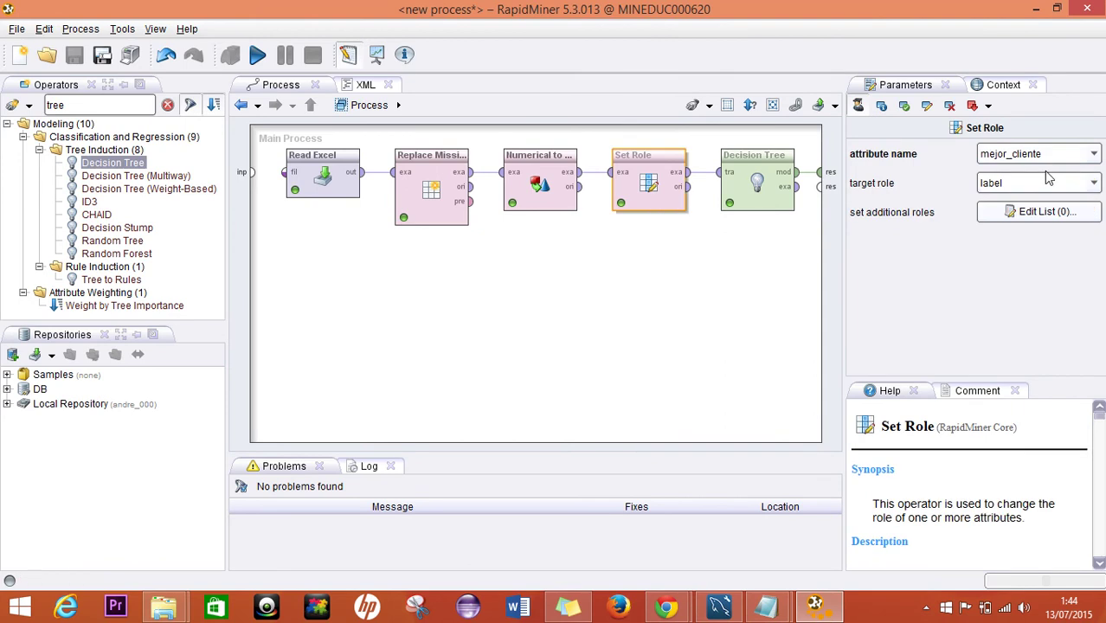
{"action": "left_click", "coordinate": [1095, 154]}
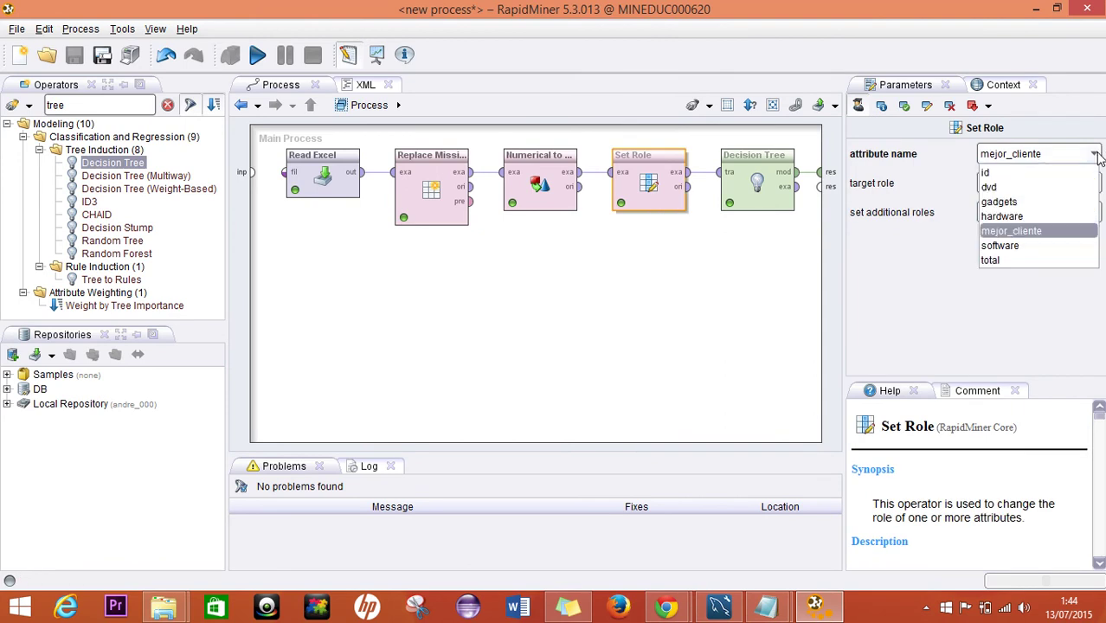
{"action": "left_click", "coordinate": [1013, 260]}
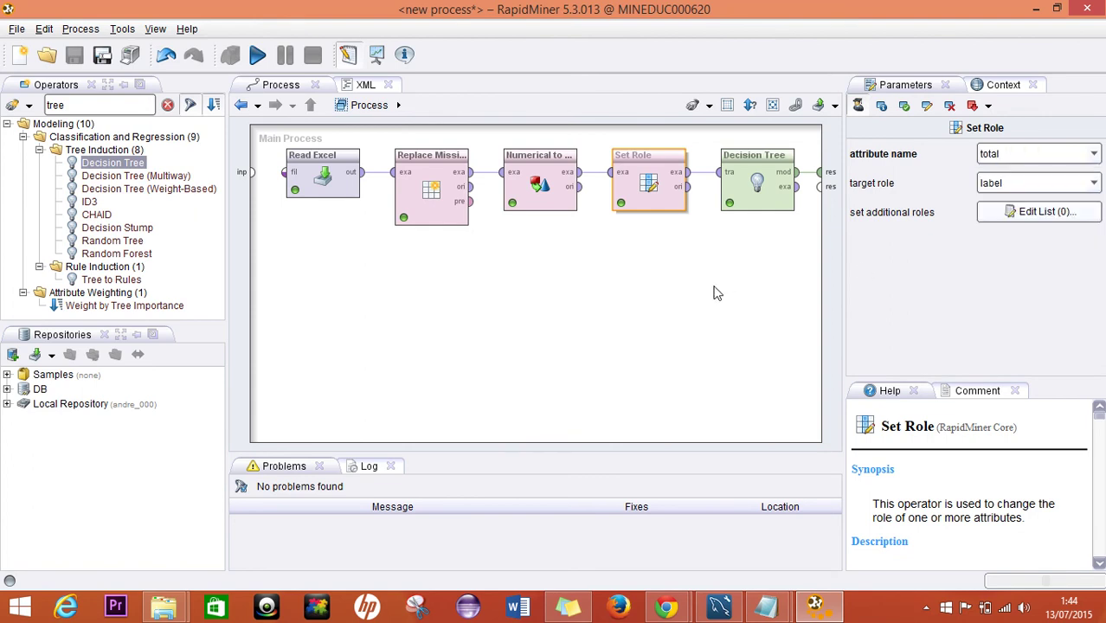
{"action": "left_click", "coordinate": [716, 294]}
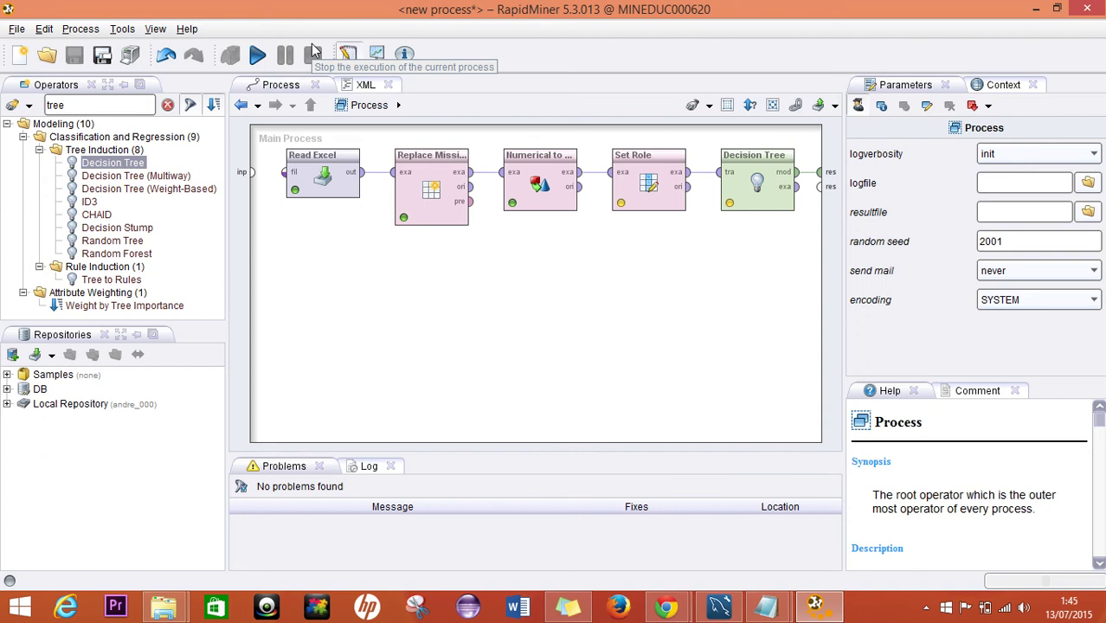
{"action": "left_click", "coordinate": [258, 55]}
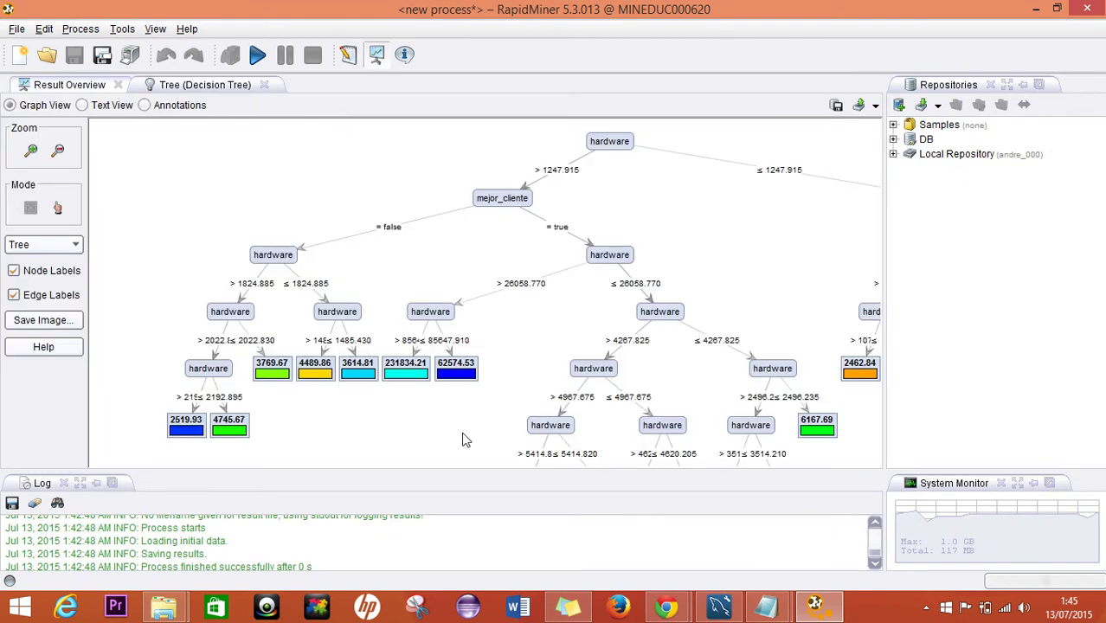
Examine the decision tree for total, from its root split through the lower branches
{"action": "left_click_drag", "start_coordinate": [469, 452], "coordinate": [330, 323]}
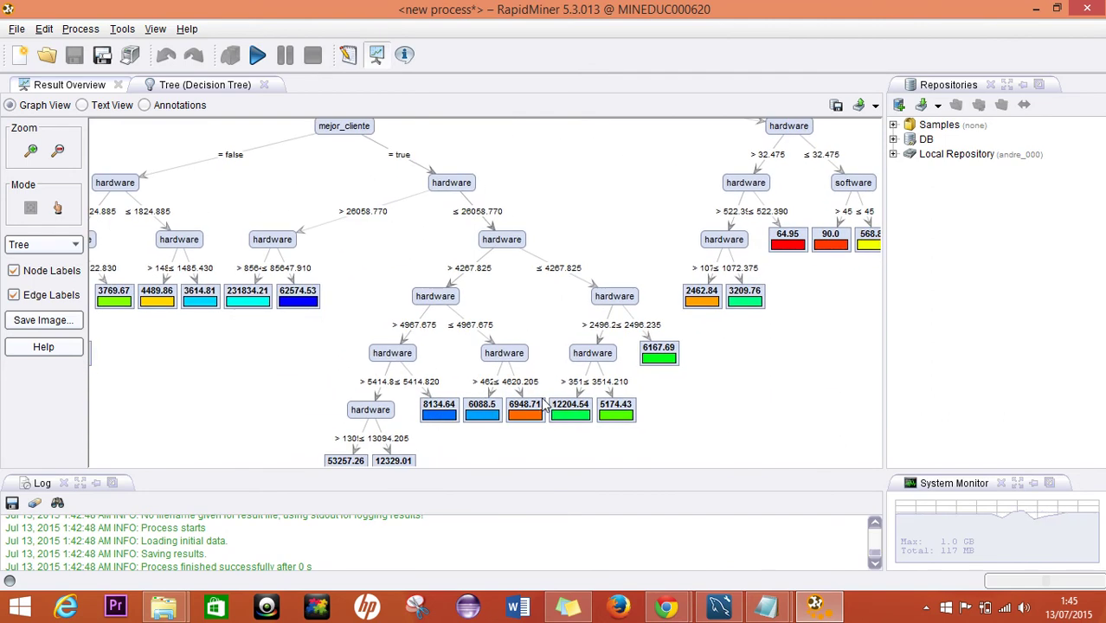
{"action": "mouse_move", "coordinate": [543, 406]}
{"action": "left_click_drag", "start_coordinate": [386, 256], "coordinate": [506, 324]}
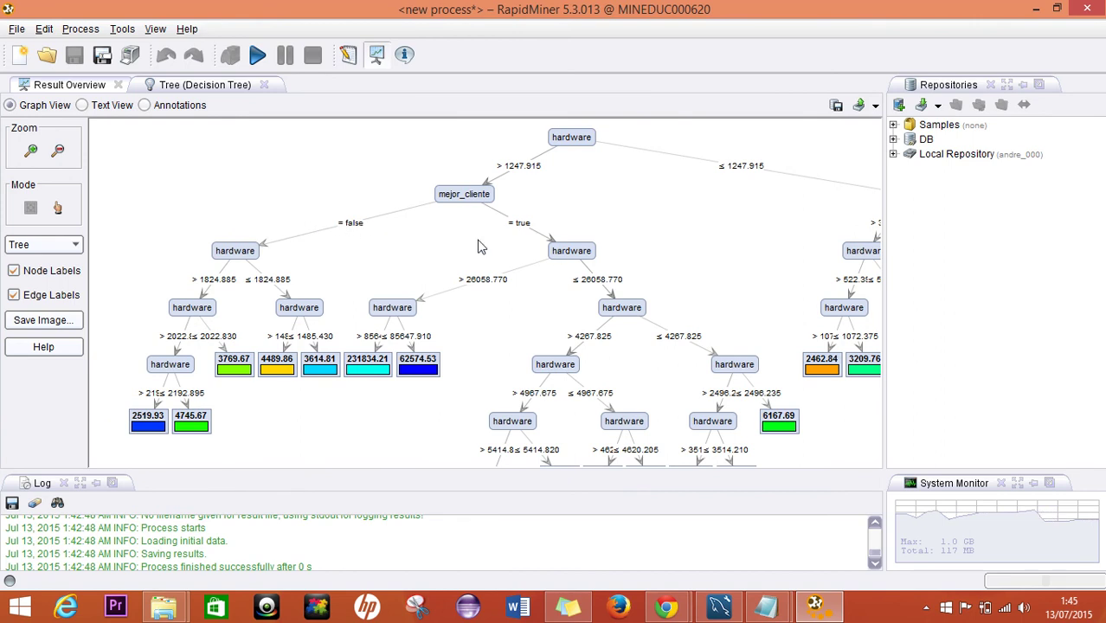
{"action": "left_click_drag", "start_coordinate": [575, 157], "coordinate": [484, 188]}
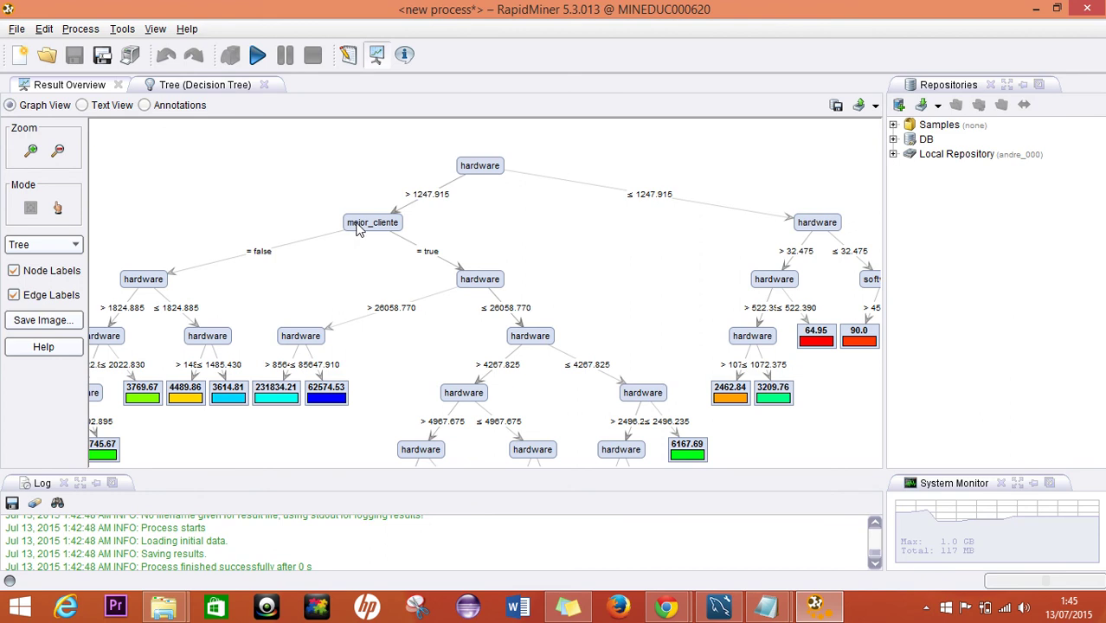
{"action": "left_click_drag", "start_coordinate": [538, 239], "coordinate": [470, 210]}
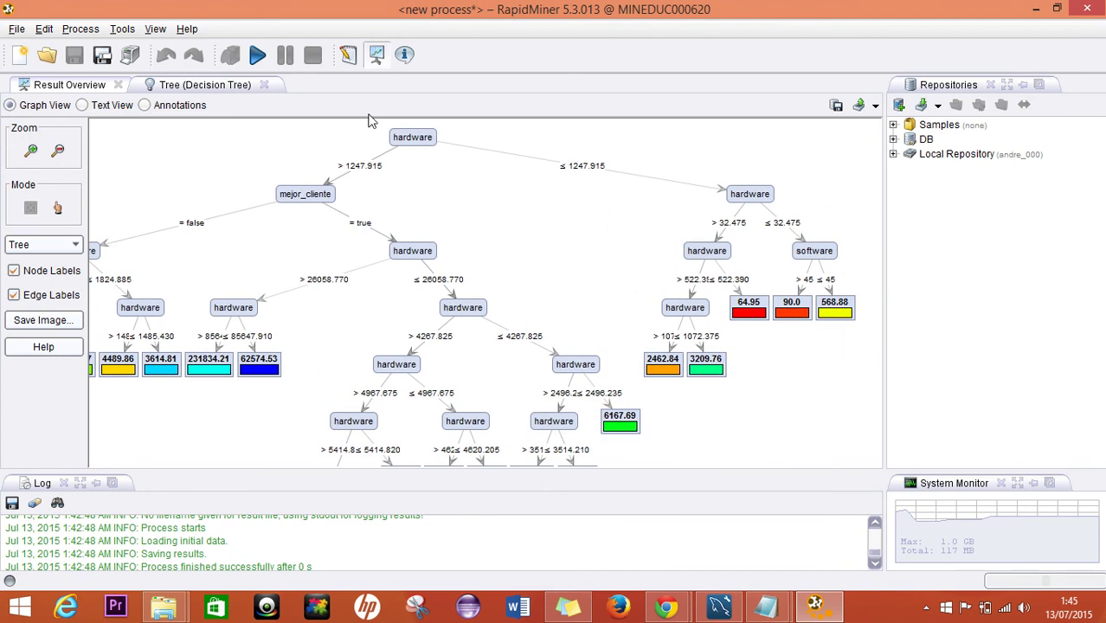
Set Set Role's attribute name back to mejor_cliente, and rerun the process before returning to the design
{"action": "left_click", "coordinate": [348, 54]}
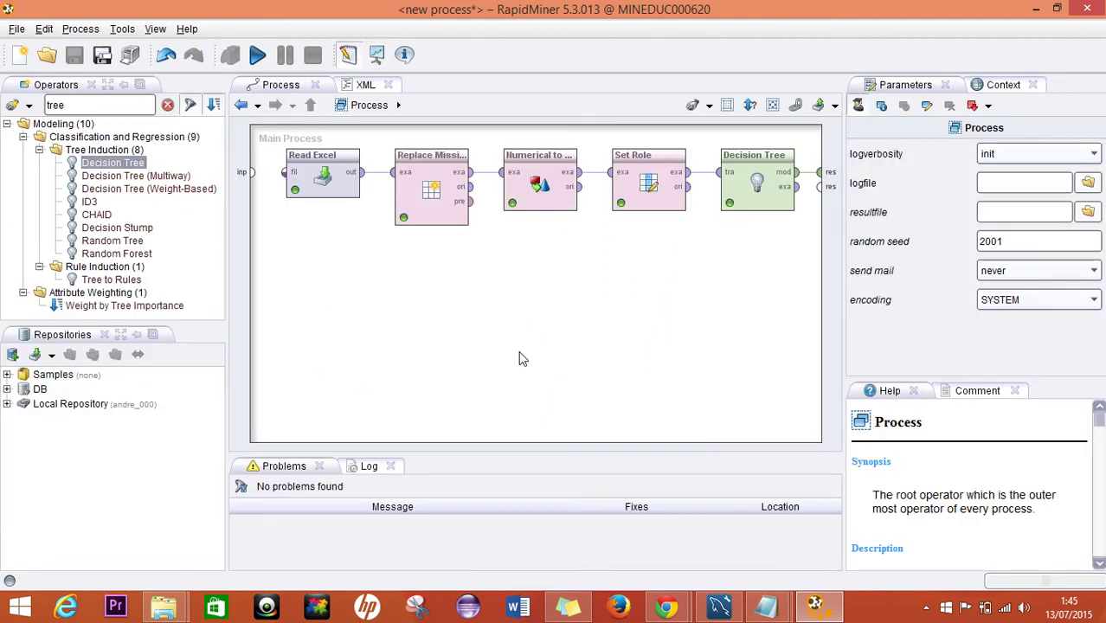
{"action": "left_click", "coordinate": [642, 173]}
{"action": "left_click", "coordinate": [1096, 157]}
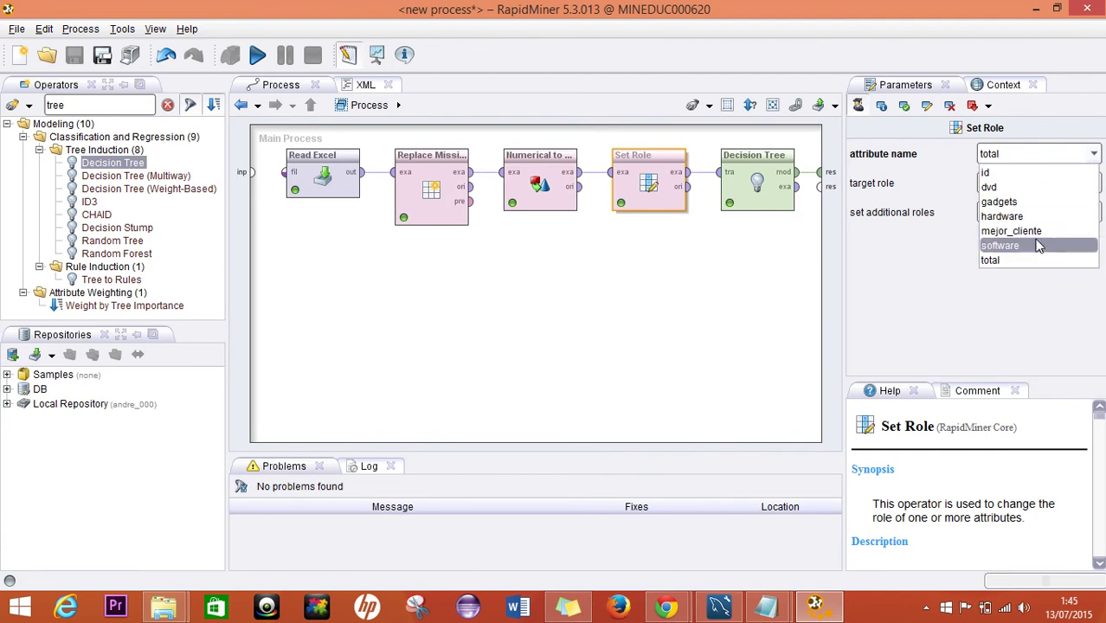
{"action": "left_click", "coordinate": [1006, 230]}
{"action": "left_click", "coordinate": [742, 269]}
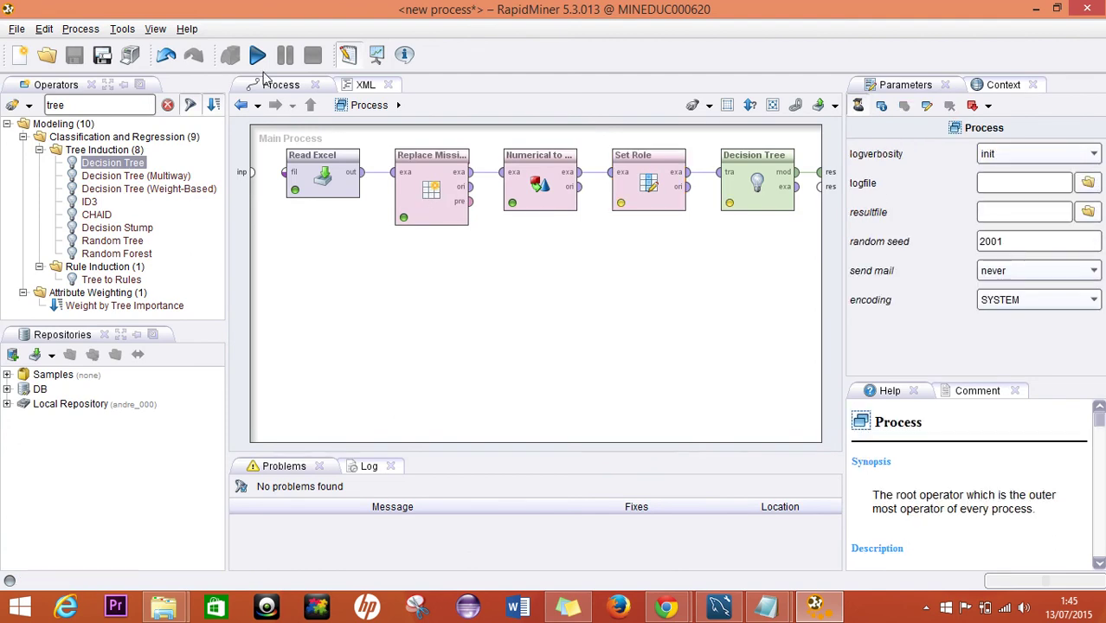
{"action": "left_click", "coordinate": [257, 55]}
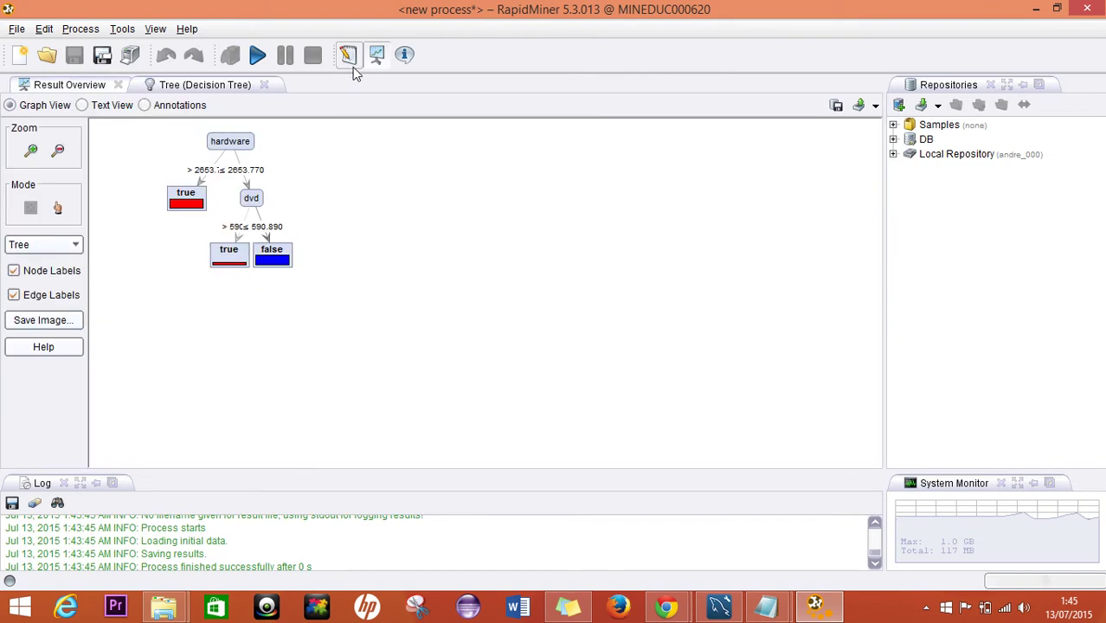
{"action": "left_click", "coordinate": [348, 57]}
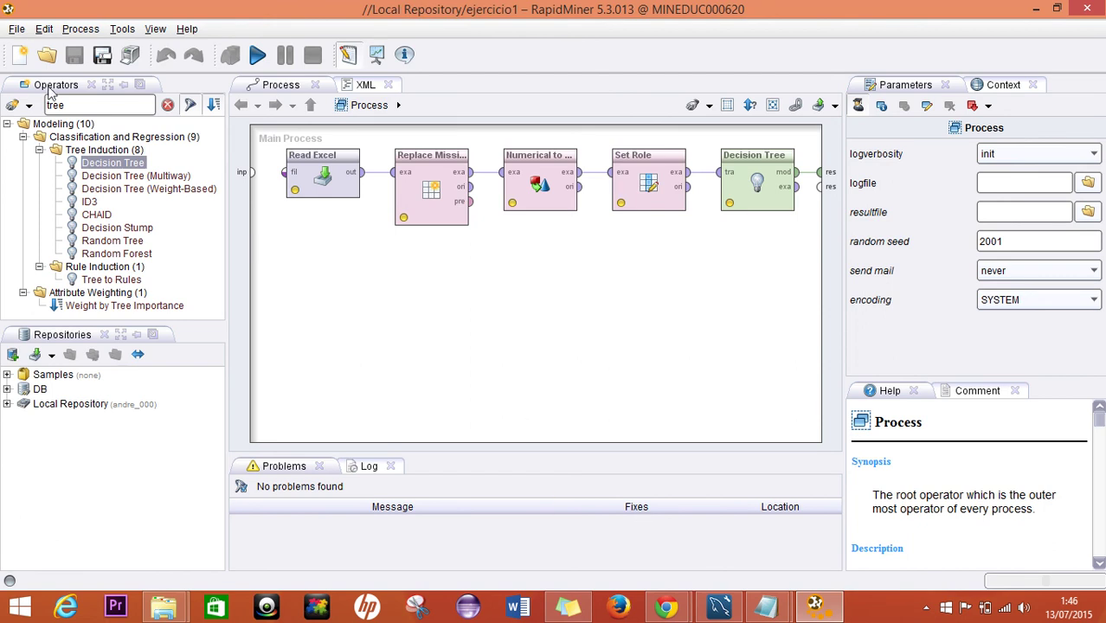
Create a new process with a Read Excel operator found by searching "read", and switch to the desktop
{"action": "left_click", "coordinate": [19, 53]}
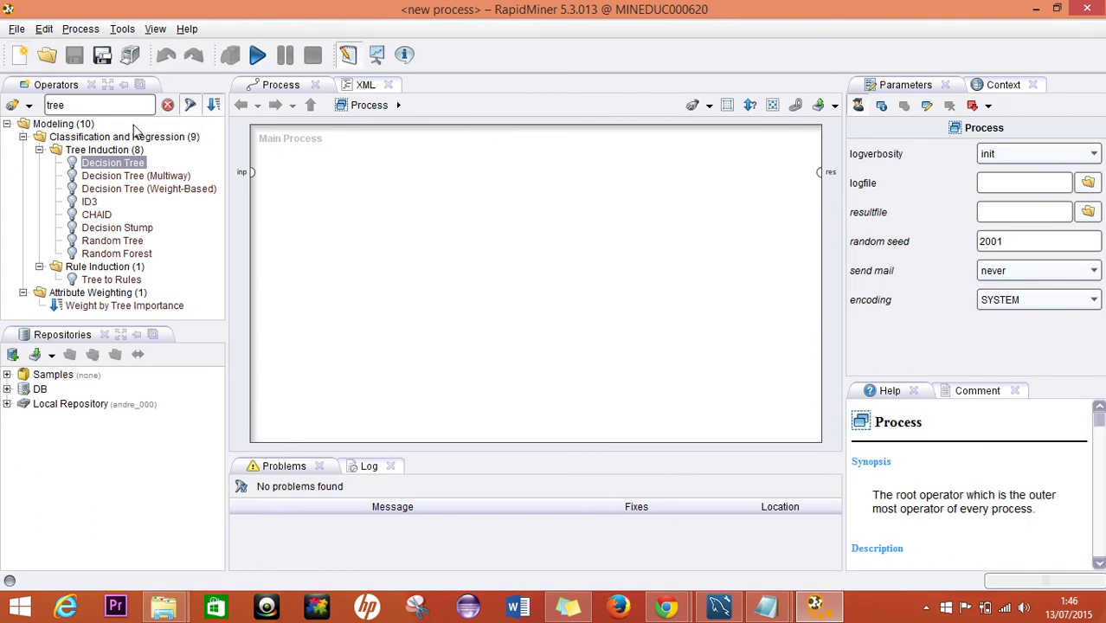
{"action": "double_click", "coordinate": [102, 104]}
{"action": "type", "text": "read"}
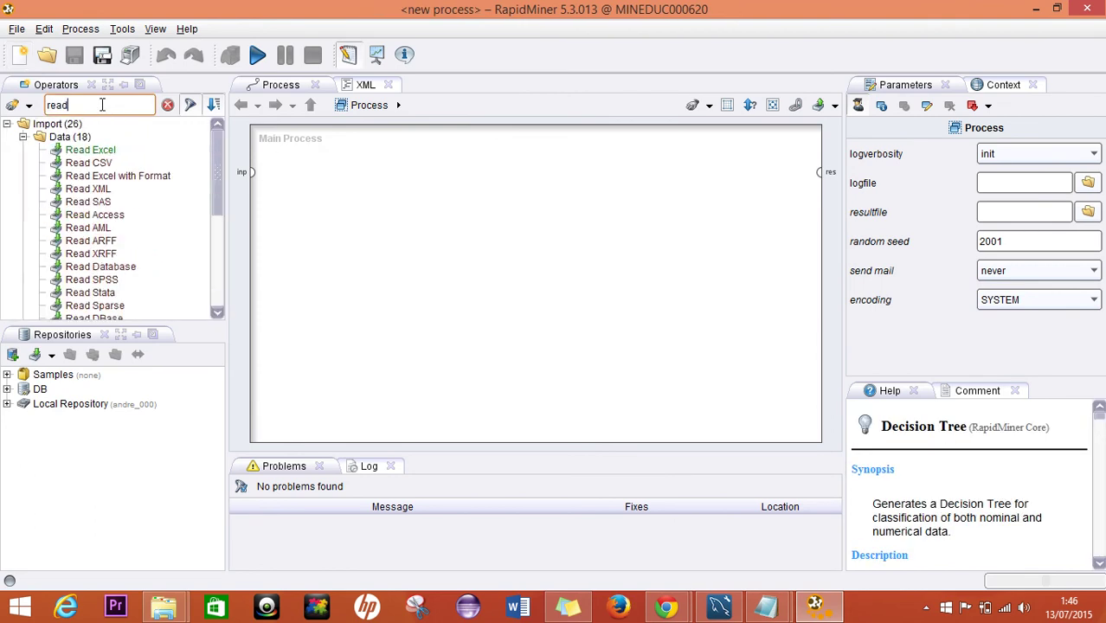
{"action": "left_click_drag", "start_coordinate": [106, 152], "coordinate": [394, 223]}
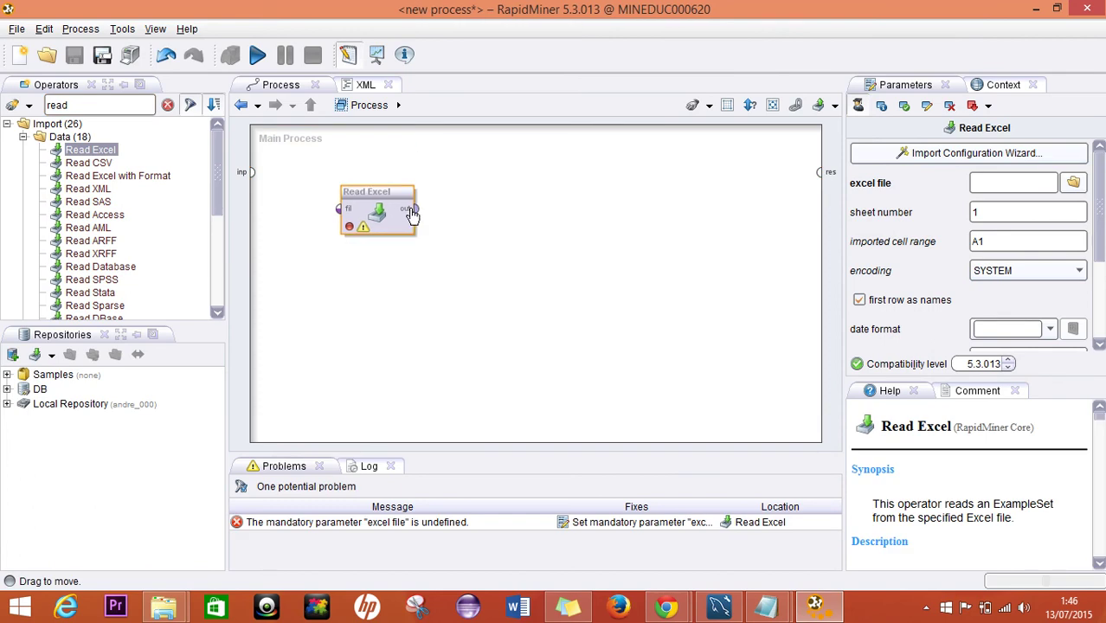
{"action": "left_click", "coordinate": [339, 194]}
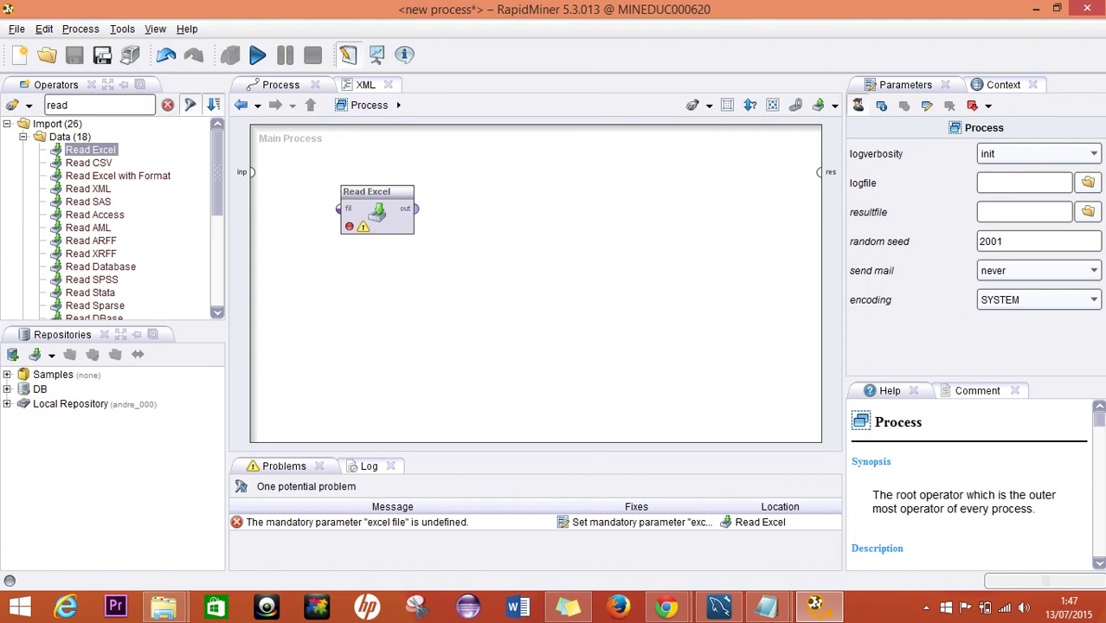
{"action": "left_click", "coordinate": [1105, 620]}
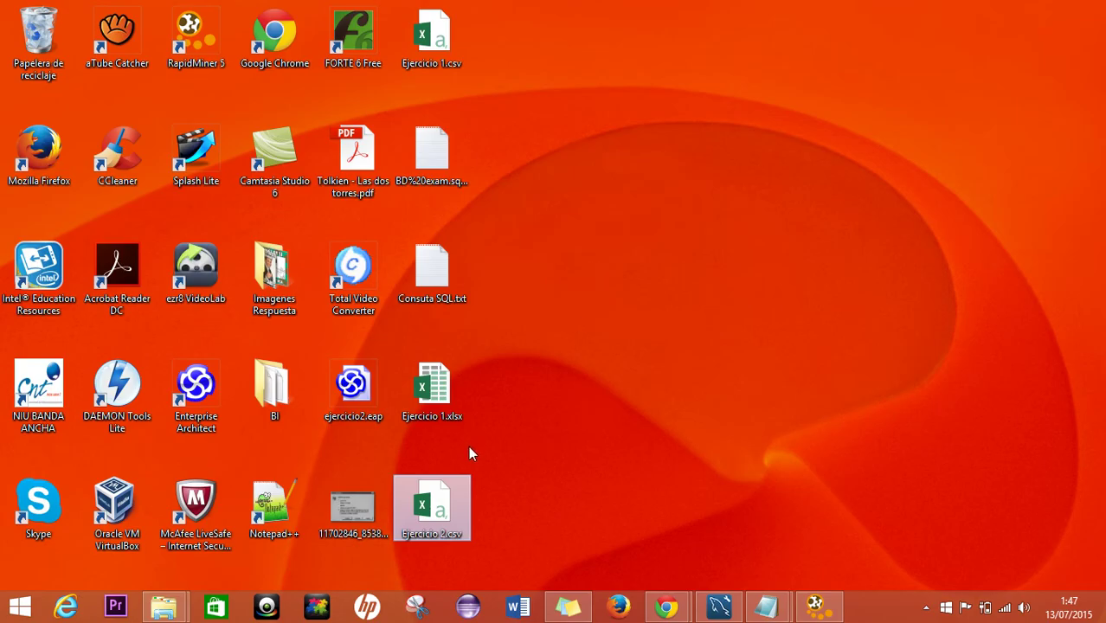
Search the computer for "excel", switch to Excel and create a blank workbook
{"action": "left_click", "coordinate": [544, 520]}
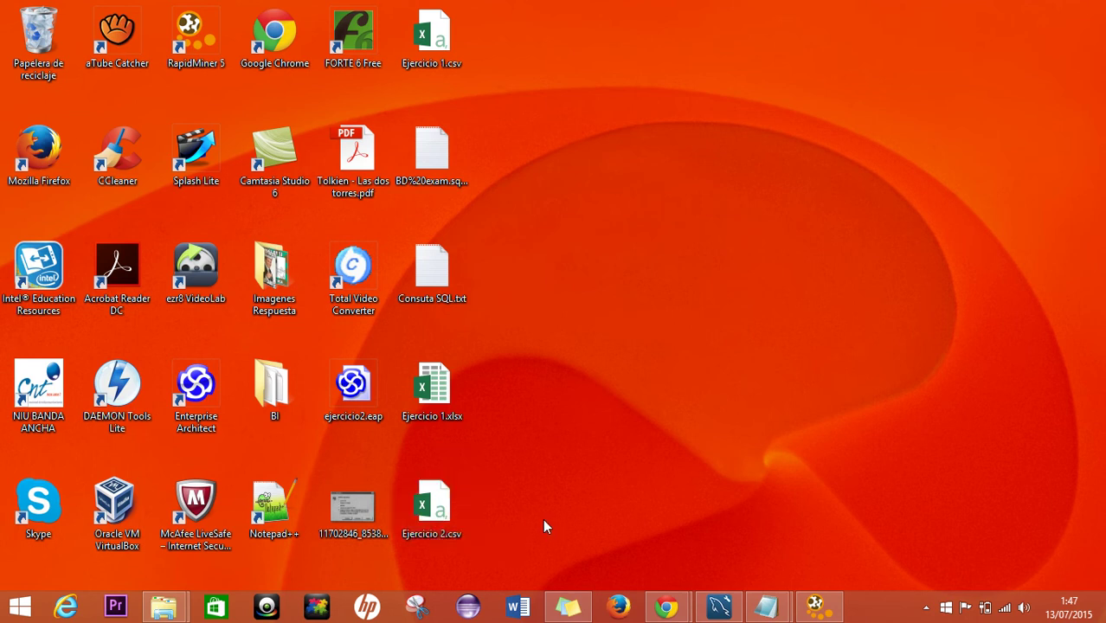
{"action": "left_click", "coordinate": [5, 604]}
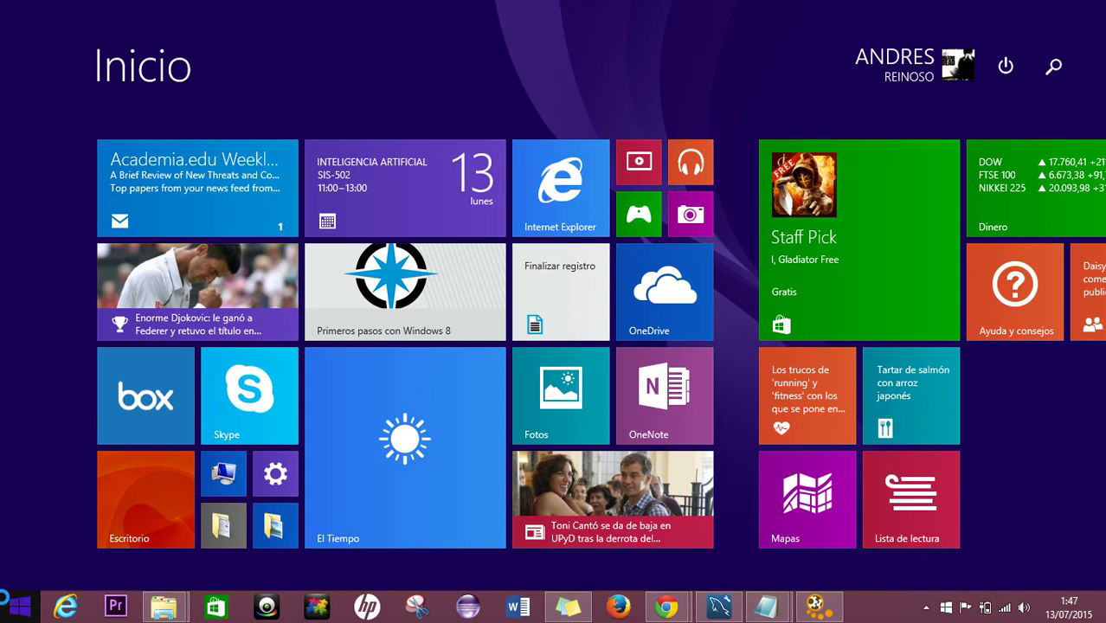
{"action": "key", "text": "super+s"}
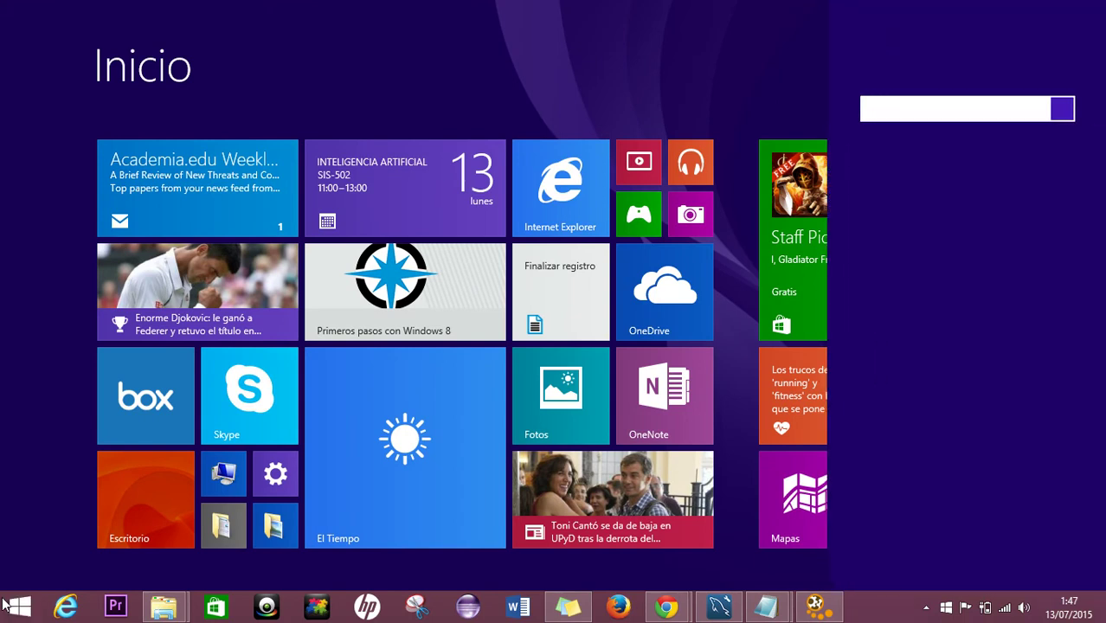
{"action": "type", "text": "excel"}
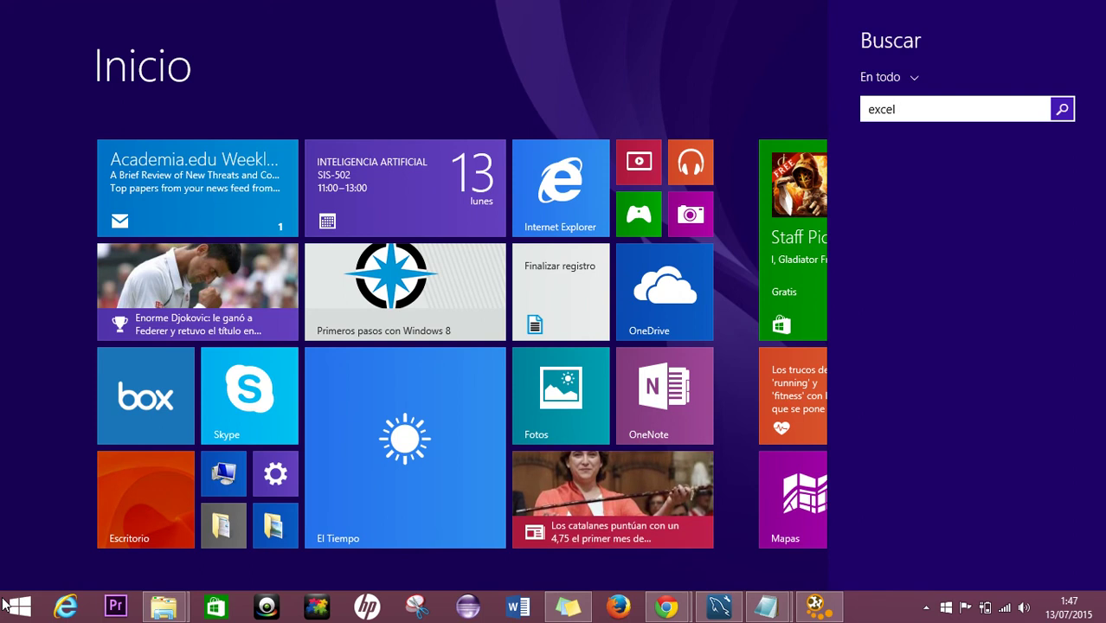
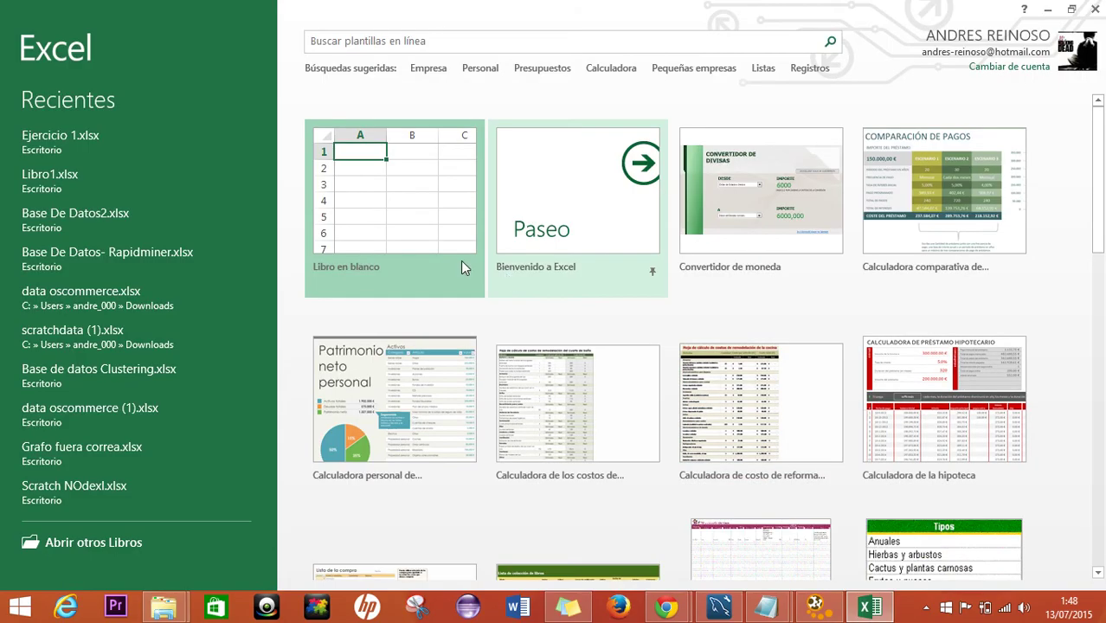
{"action": "left_click", "coordinate": [460, 259]}
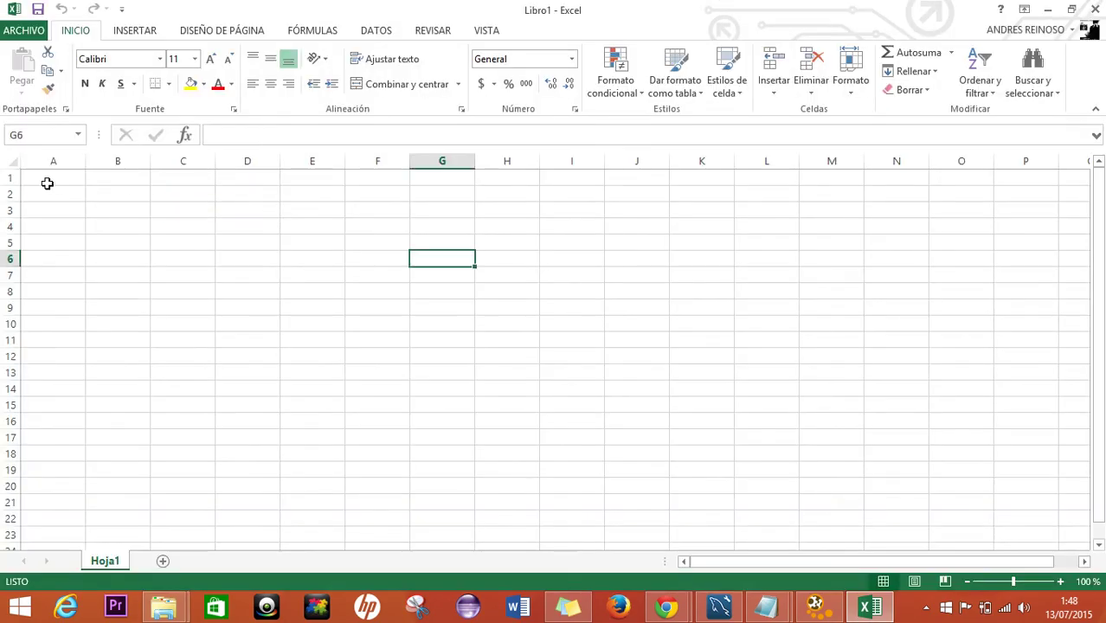
Start a text import of Ejercicio 2.csv from the desktop folder (Escritorio) into cell A1
{"action": "left_click", "coordinate": [46, 182]}
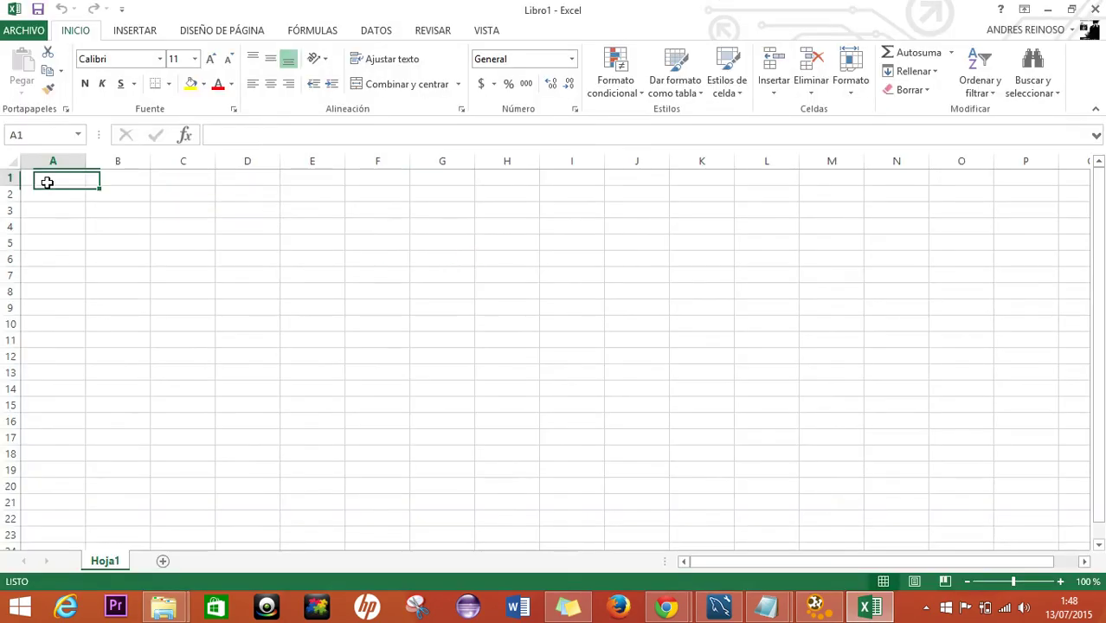
{"action": "left_click", "coordinate": [376, 33]}
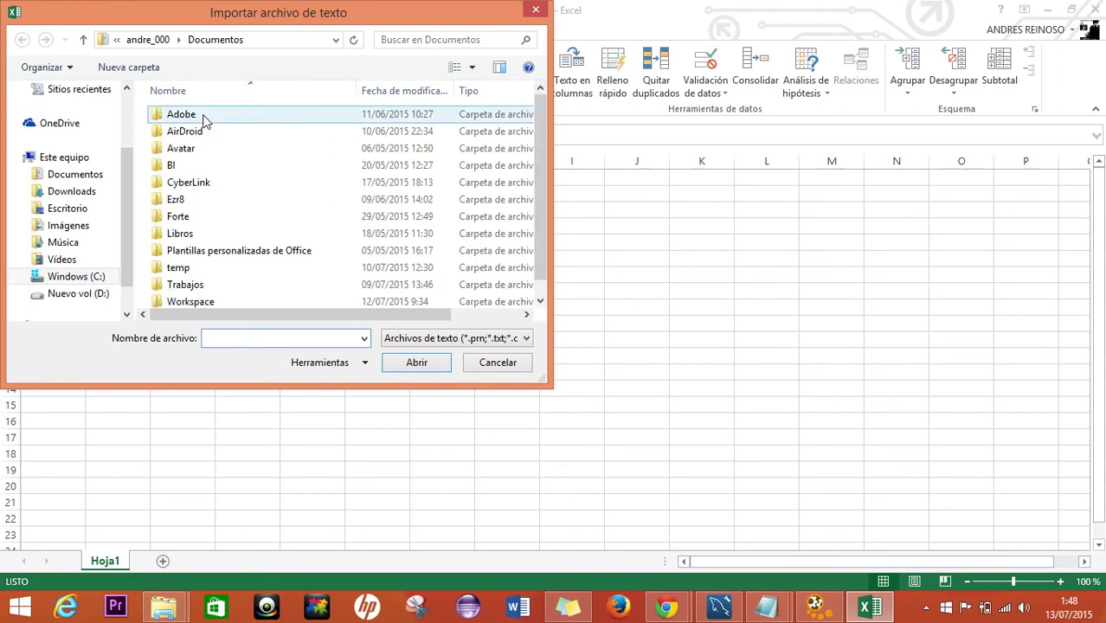
{"action": "left_click", "coordinate": [67, 209]}
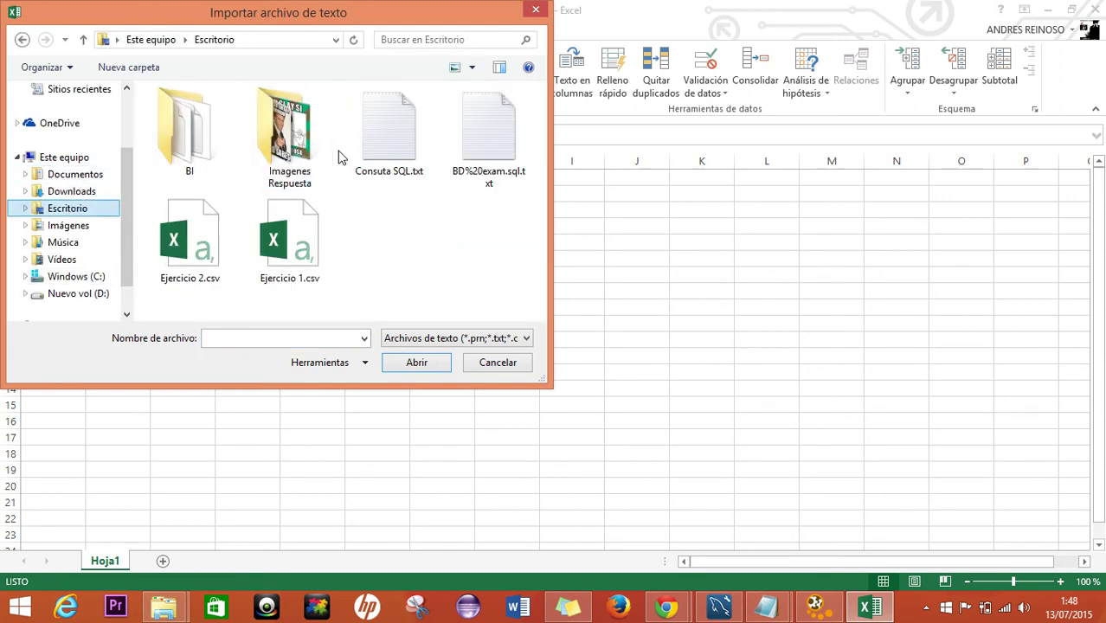
{"action": "double_click", "coordinate": [219, 226]}
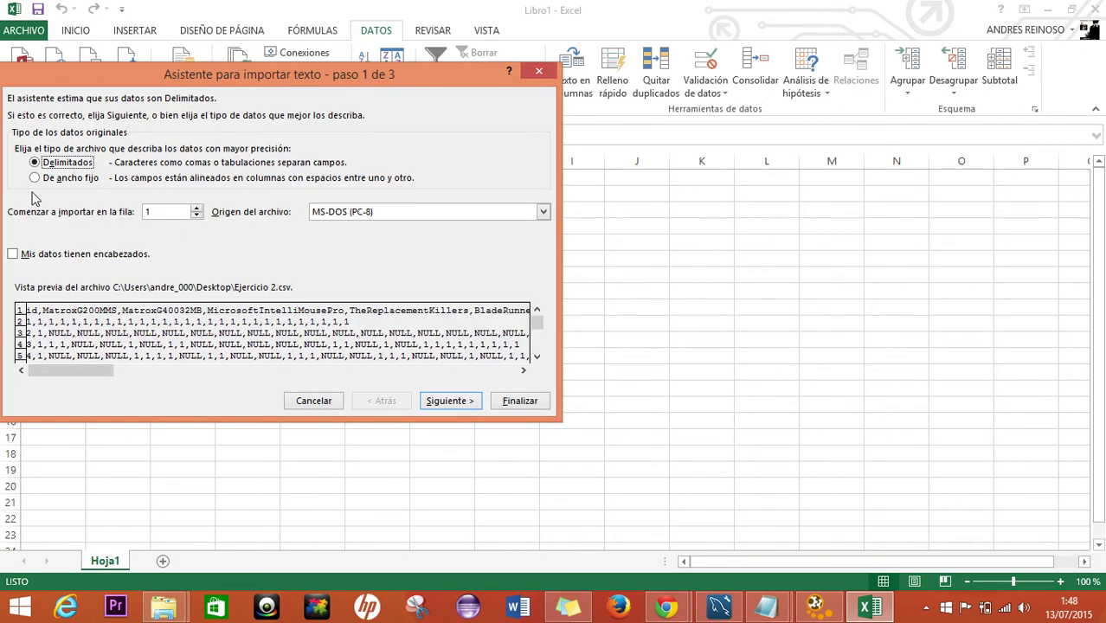
Keep the import as delimited, with comma as the only separator instead of tab, and continue to the column formats
{"action": "left_click", "coordinate": [442, 403]}
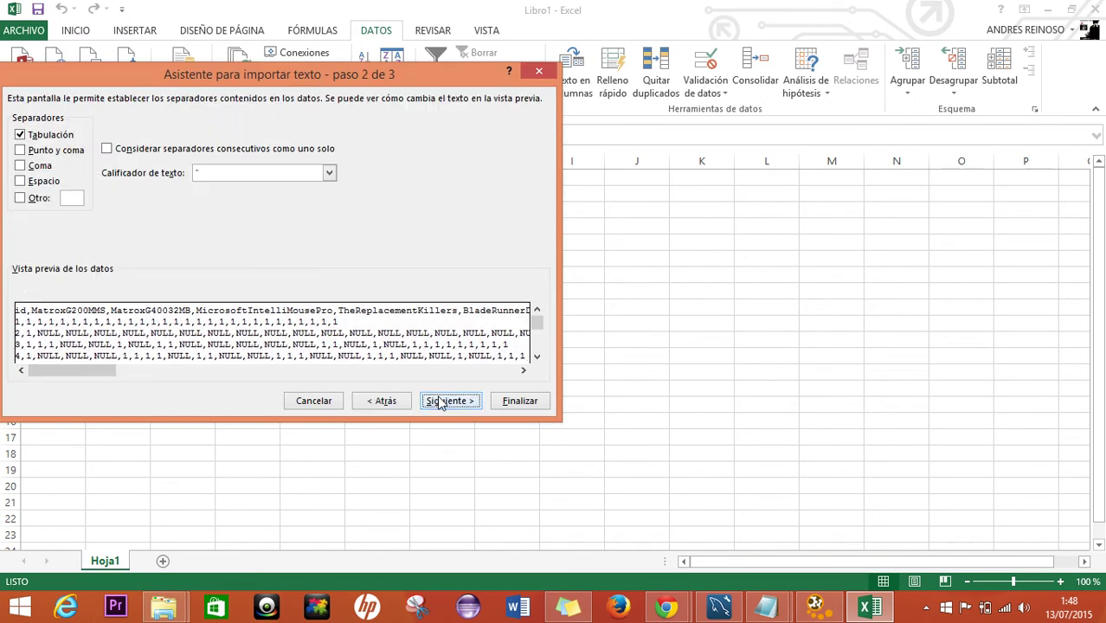
{"action": "left_click", "coordinate": [35, 166]}
{"action": "left_click", "coordinate": [20, 136]}
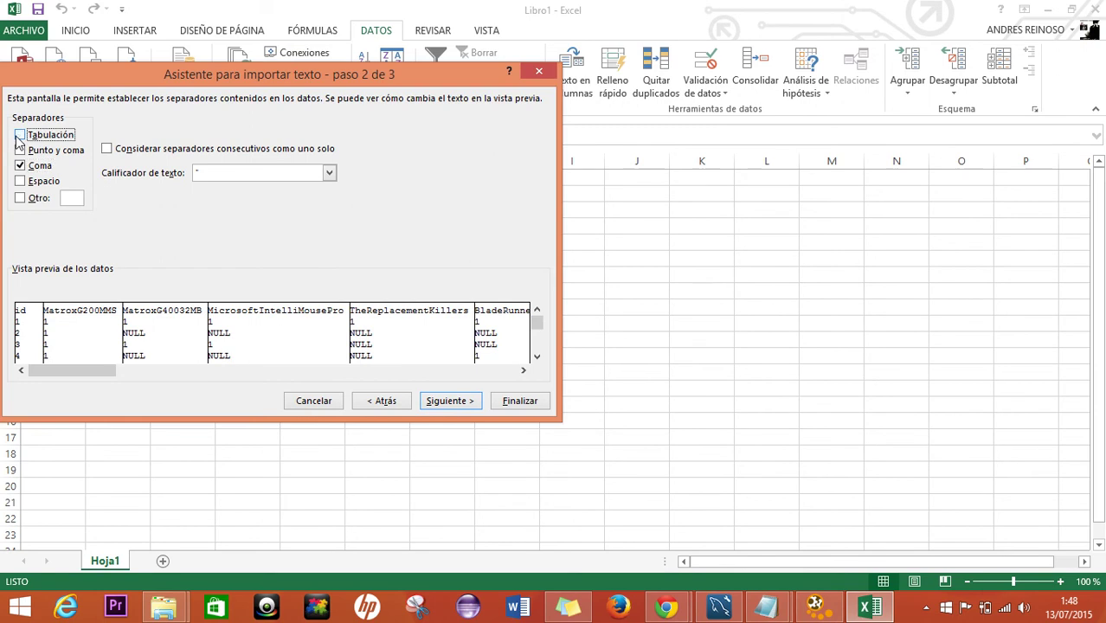
{"action": "left_click", "coordinate": [433, 403]}
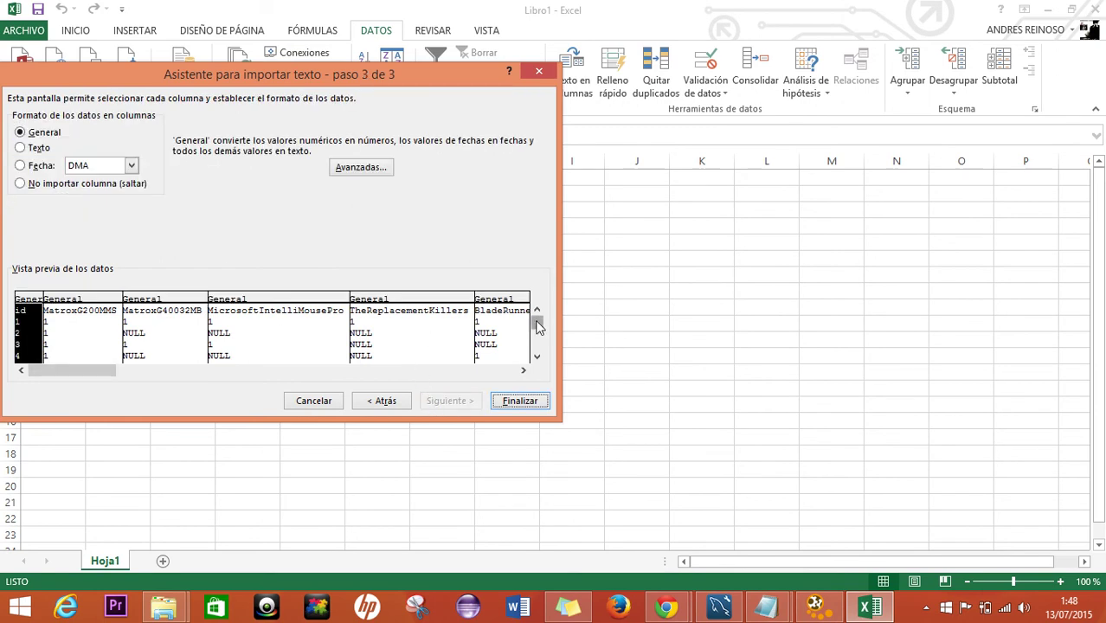
Set the columns id, MatroxG200MMS, MatroxG40032MB, MicrosoftIntelliMousePro and TheReplacementKillers to text format (Texto)
{"action": "scroll", "coordinate": [535, 360], "scroll_direction": "down", "scroll_amount": 5}
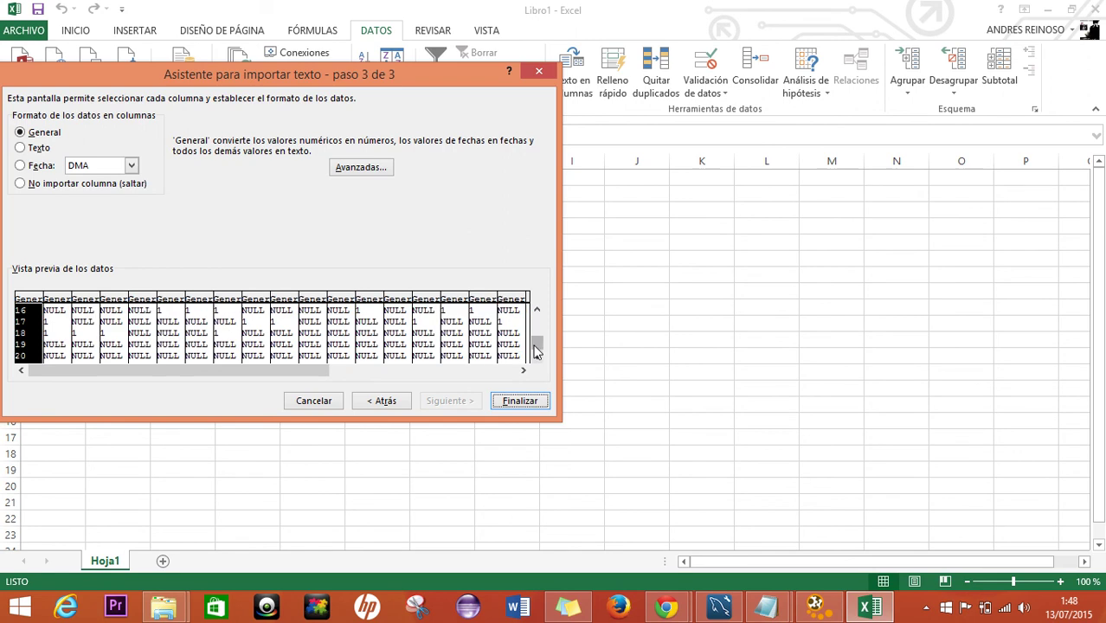
{"action": "left_click_drag", "start_coordinate": [535, 350], "coordinate": [536, 324]}
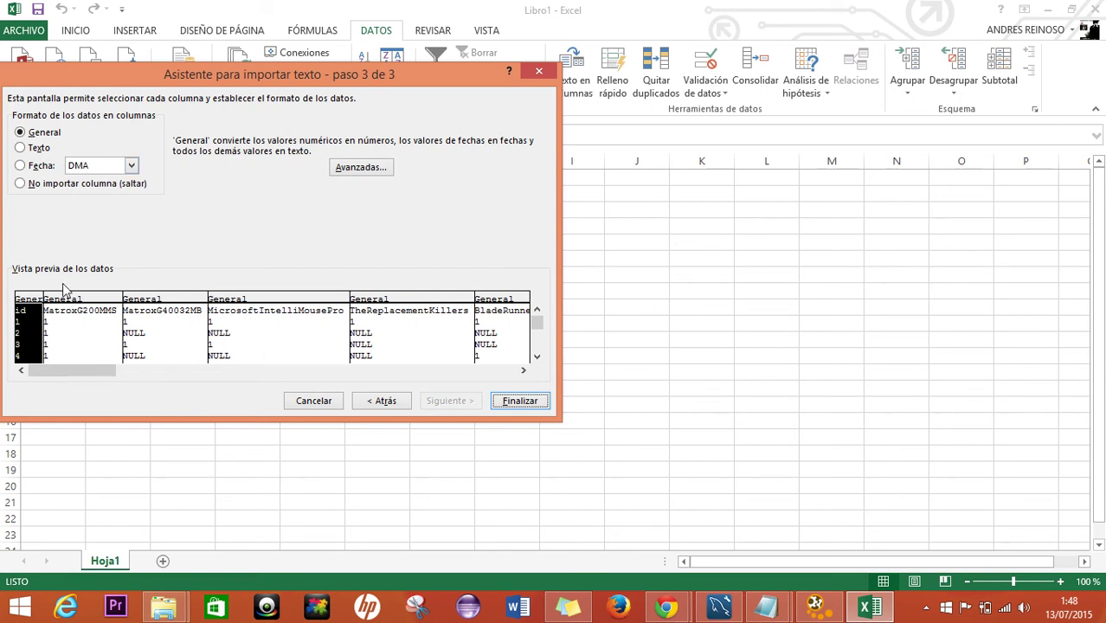
{"action": "left_click", "coordinate": [20, 148]}
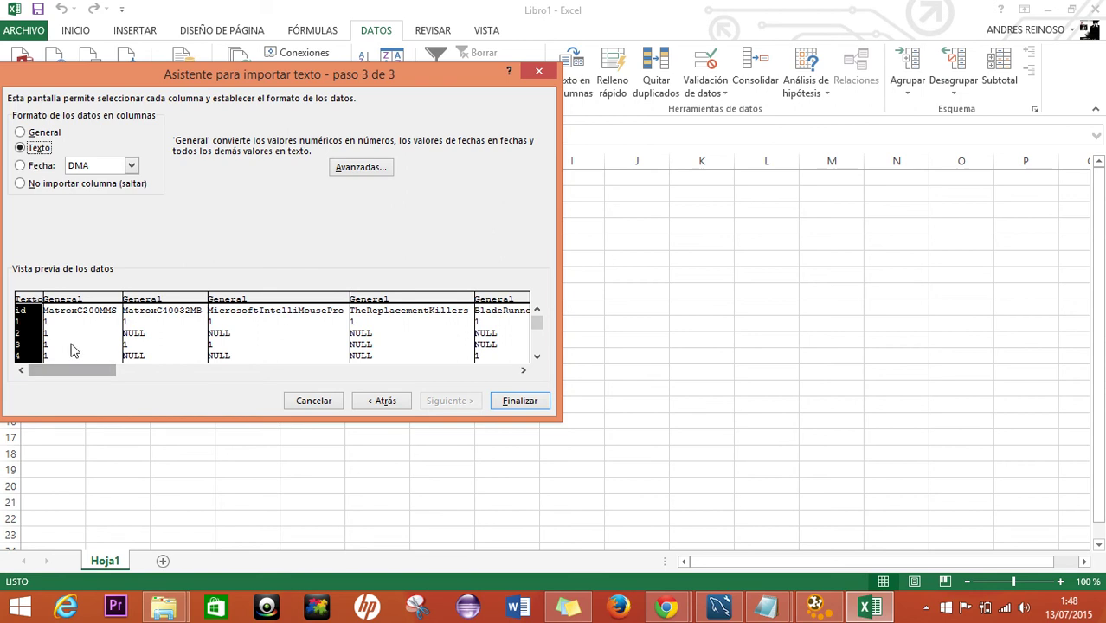
{"action": "left_click", "coordinate": [68, 357]}
{"action": "left_click", "coordinate": [164, 320]}
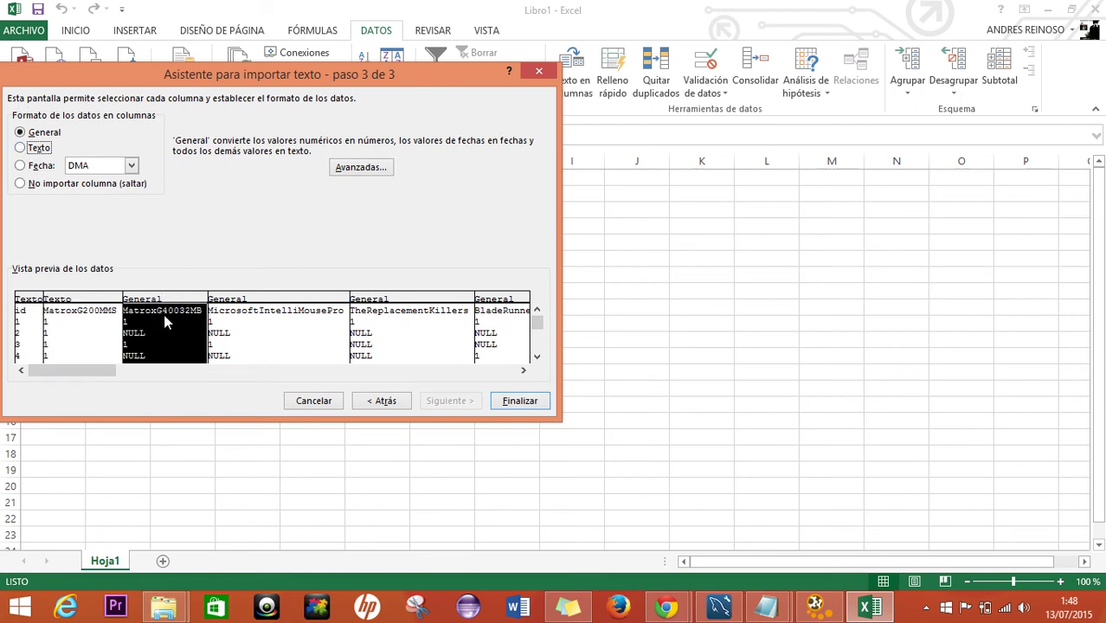
{"action": "left_click", "coordinate": [33, 149]}
{"action": "left_click", "coordinate": [268, 317]}
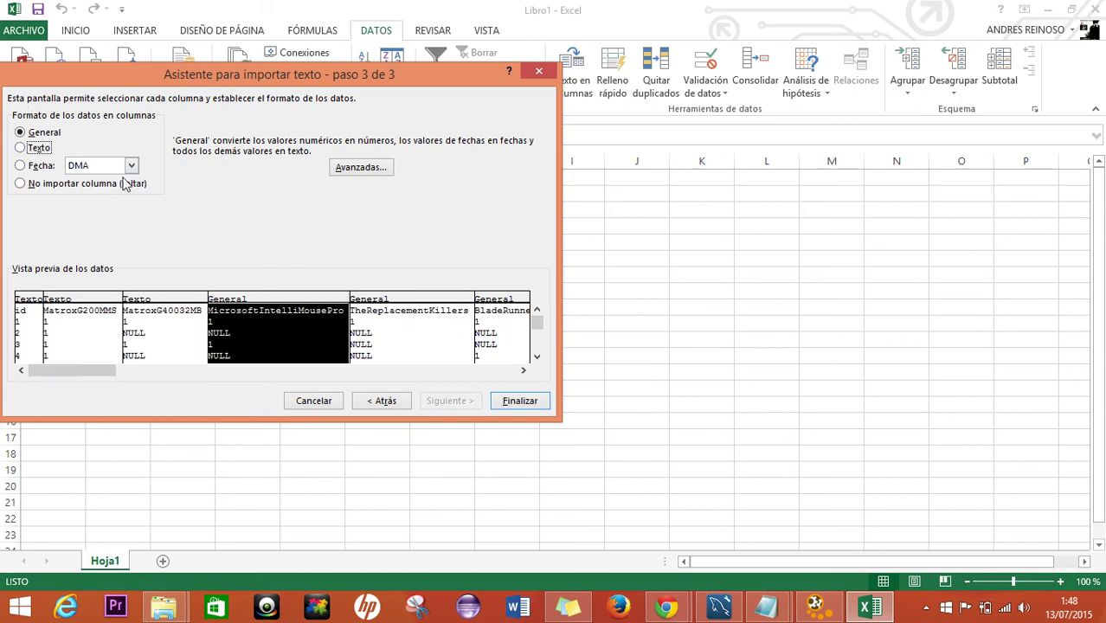
{"action": "left_click", "coordinate": [38, 149]}
{"action": "left_click", "coordinate": [411, 321]}
{"action": "left_click", "coordinate": [39, 150]}
Set the RedCorner column to text format (Texto)
{"action": "left_click", "coordinate": [104, 349]}
{"action": "left_click_drag", "start_coordinate": [111, 374], "coordinate": [288, 374]}
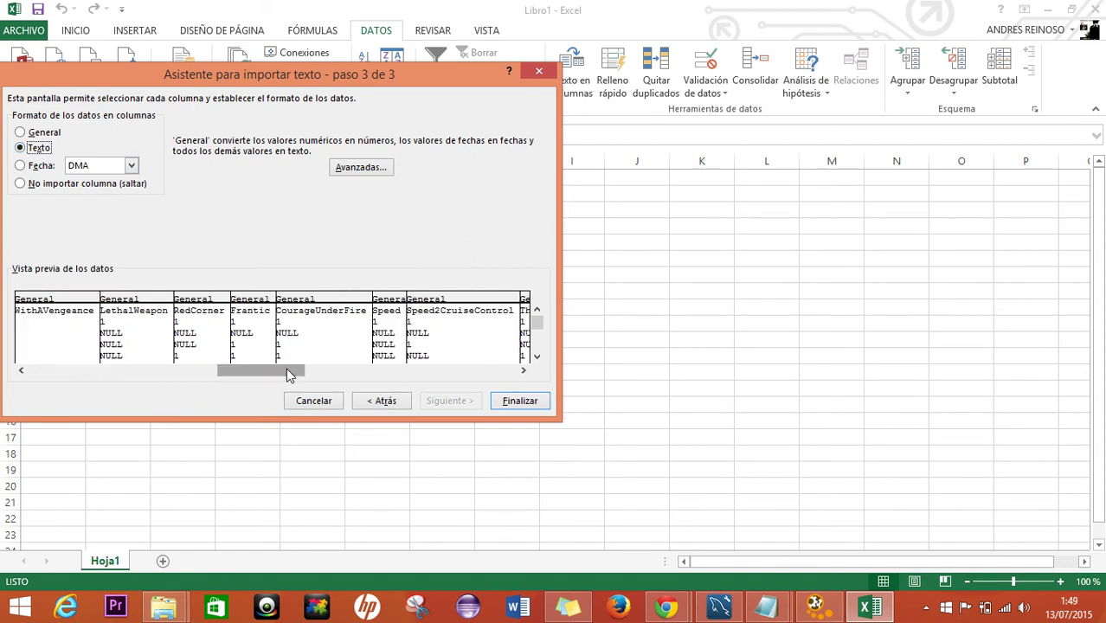
{"action": "left_click", "coordinate": [86, 345]}
{"action": "left_click", "coordinate": [237, 359]}
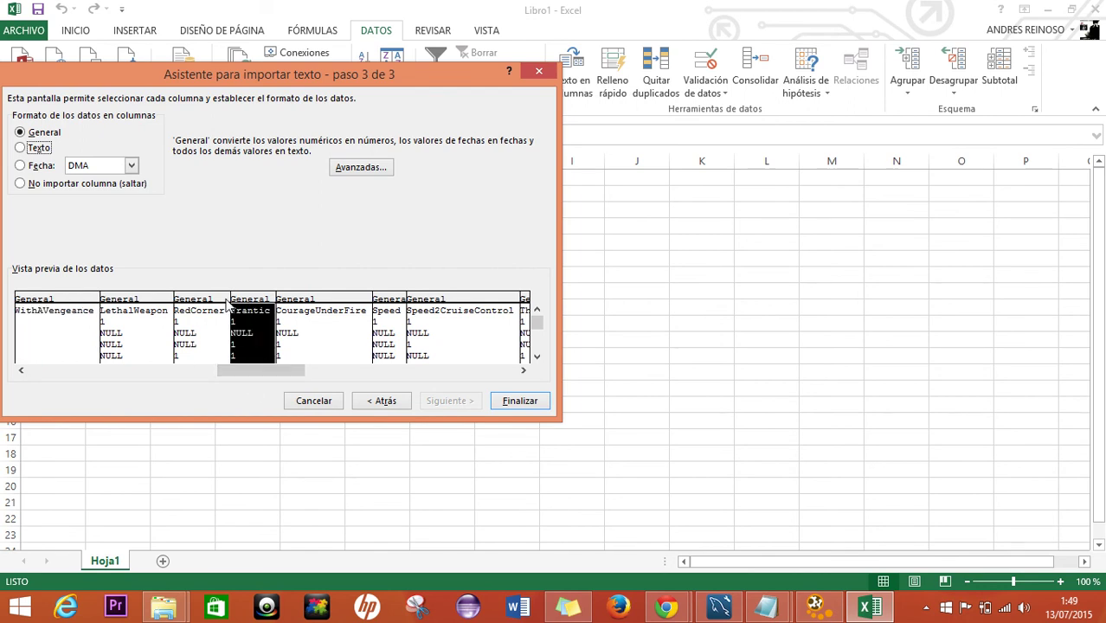
{"action": "left_click", "coordinate": [180, 305]}
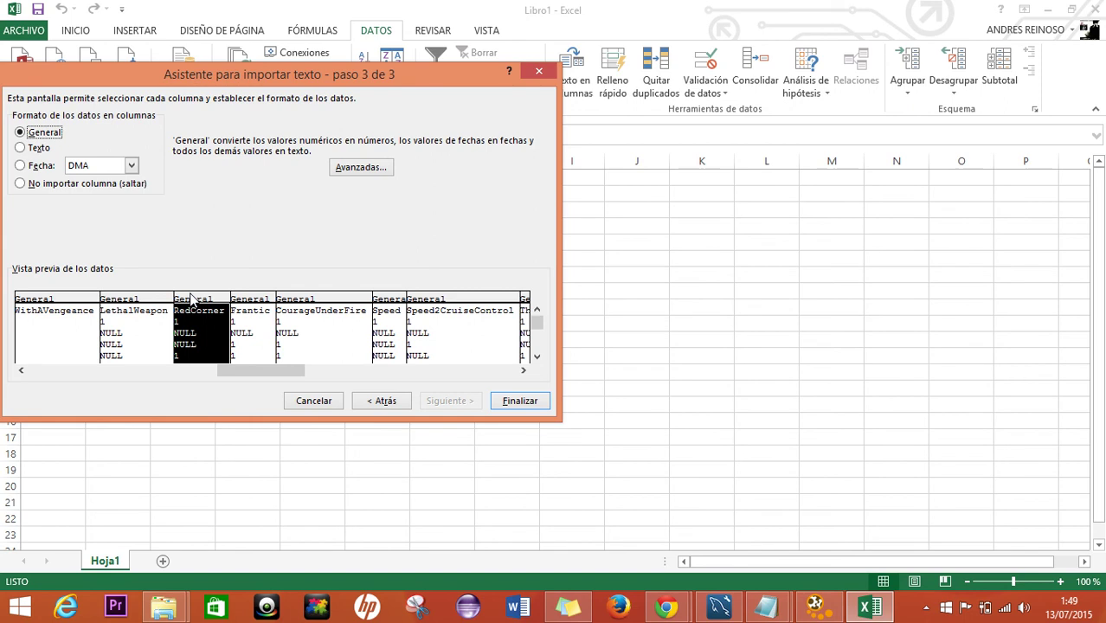
{"action": "key", "text": "Down"}
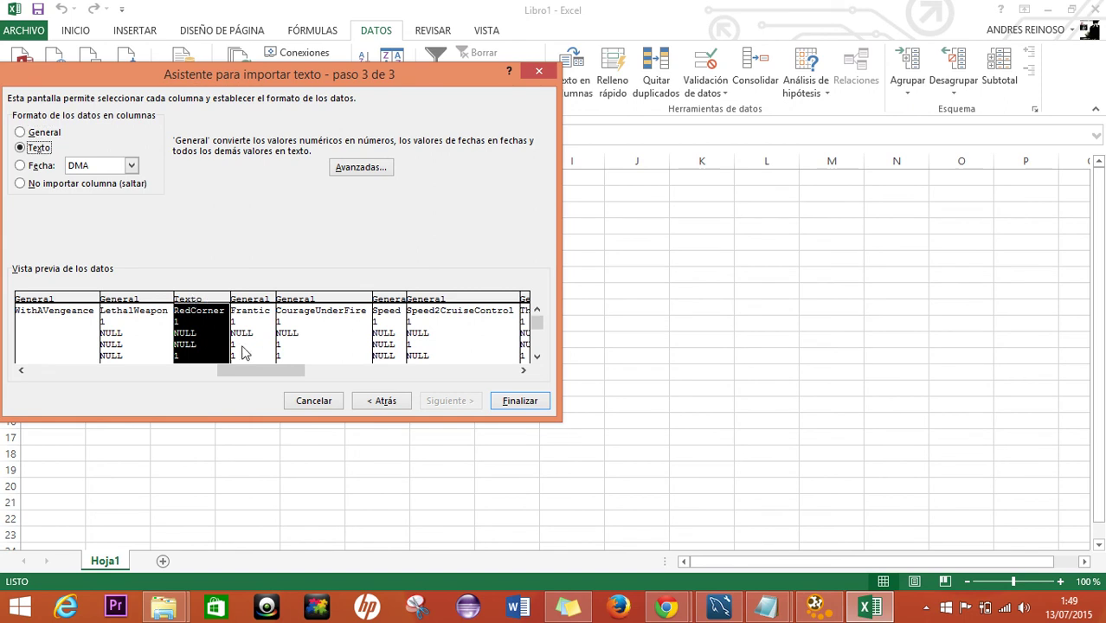
Set the columns BladeRunnerDirectorsCut, TheMatrix and YouveGotMail to text format (Texto)
{"action": "left_click_drag", "start_coordinate": [244, 366], "coordinate": [121, 326]}
{"action": "left_click", "coordinate": [121, 327]}
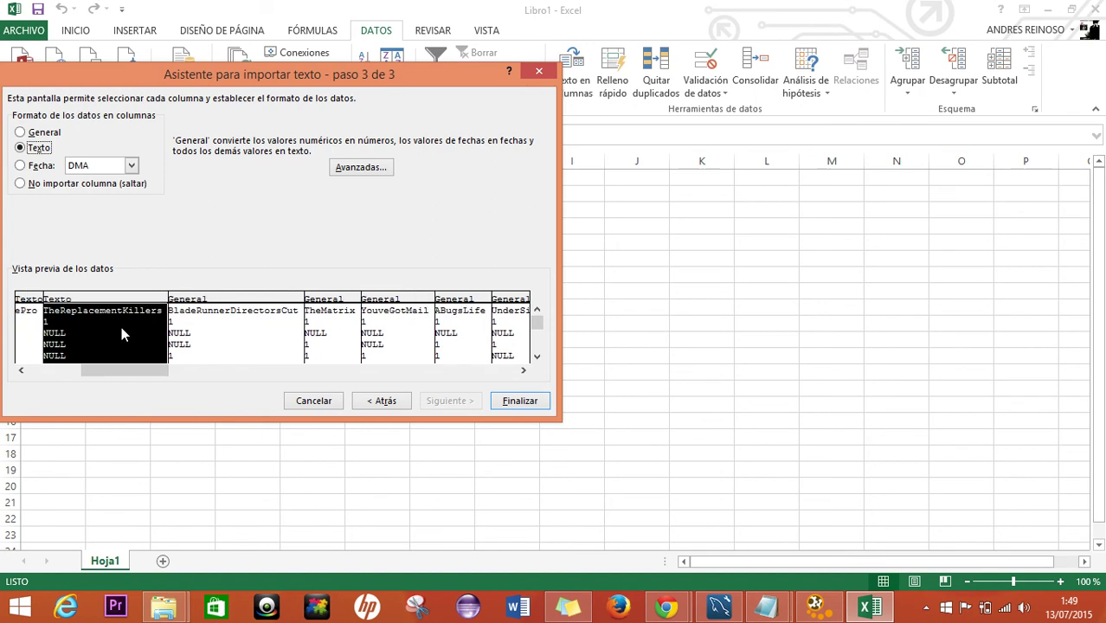
{"action": "left_click", "coordinate": [220, 311]}
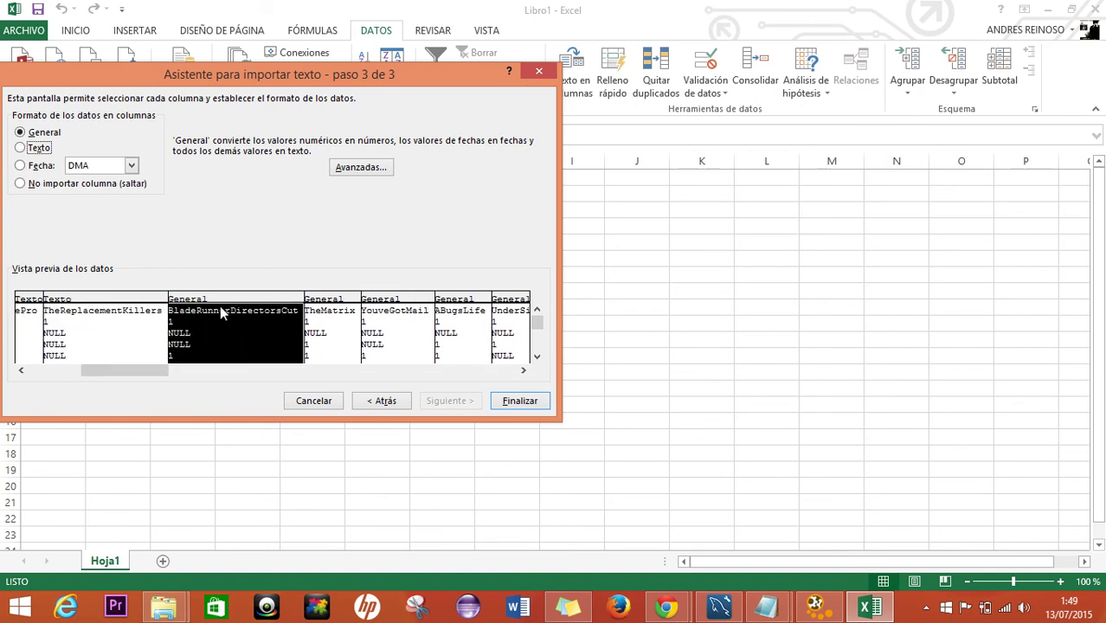
{"action": "left_click", "coordinate": [38, 154]}
{"action": "left_click", "coordinate": [327, 298]}
{"action": "key", "text": "alt+t"}
{"action": "key", "text": "Tab"}
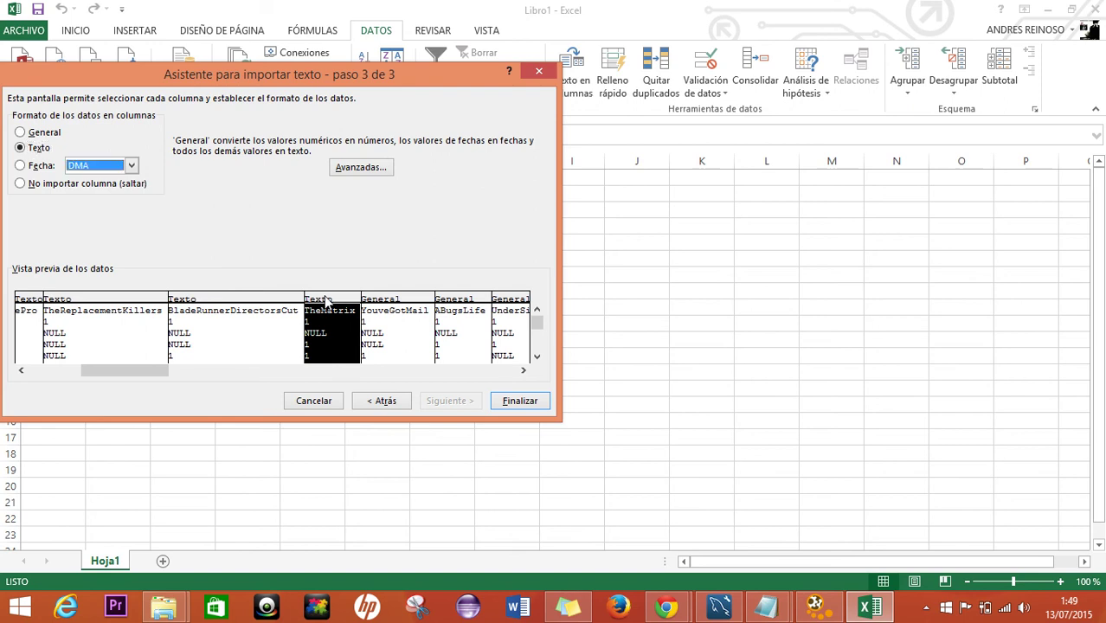
{"action": "left_click", "coordinate": [328, 300]}
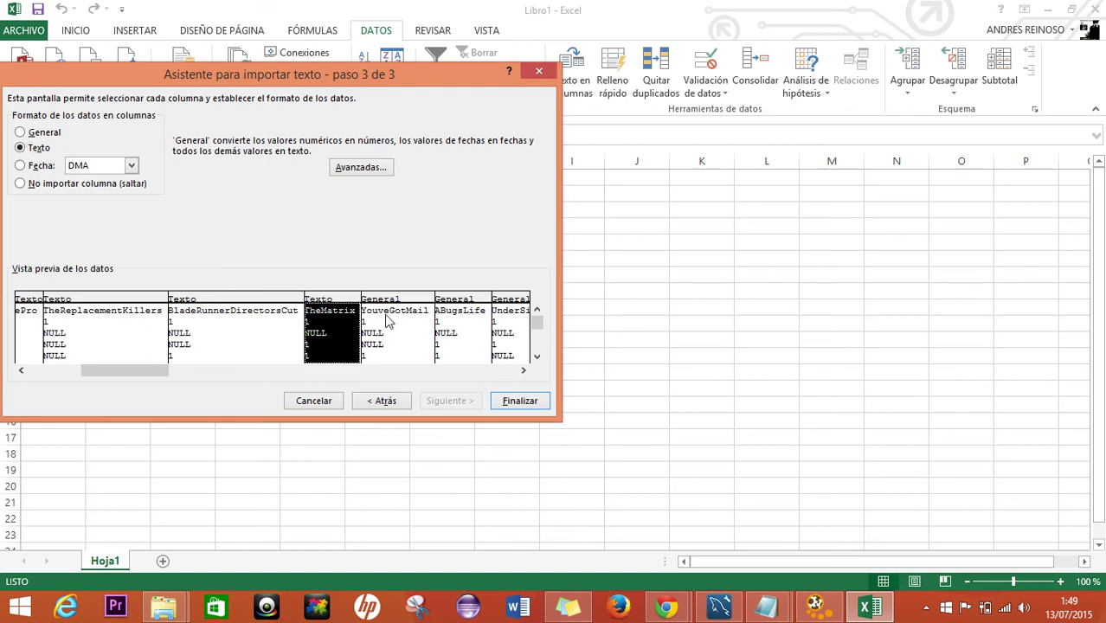
{"action": "left_click", "coordinate": [390, 345]}
{"action": "left_click", "coordinate": [35, 149]}
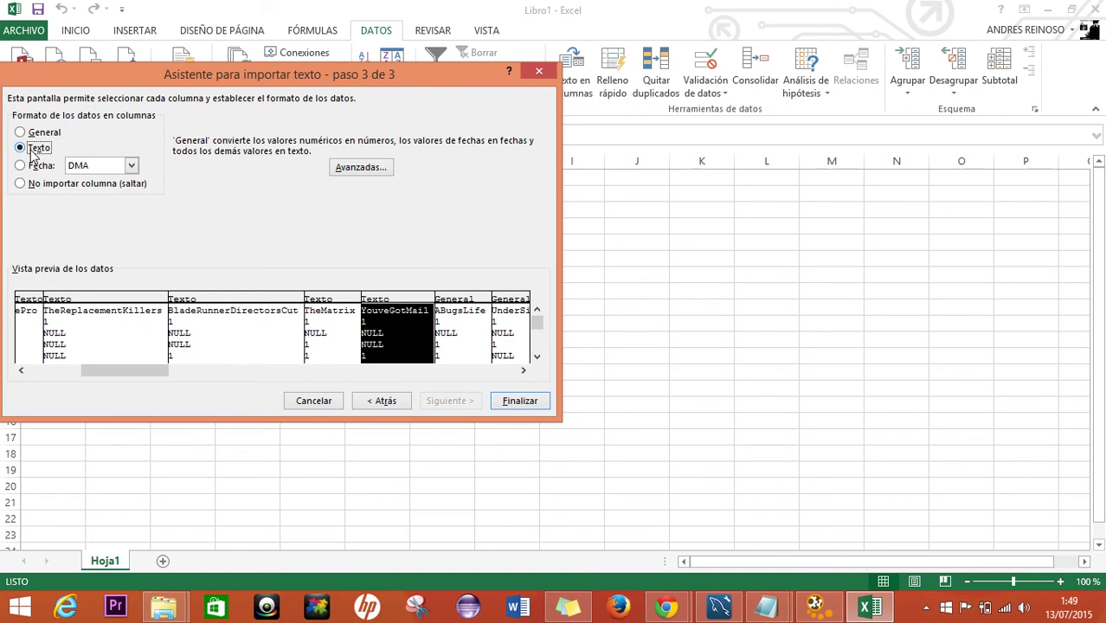
Set the columns ABugsLife, UnderSiege and UnderSiege2DarkTerritory to text format (Texto)
{"action": "left_click_drag", "start_coordinate": [145, 377], "coordinate": [261, 376]}
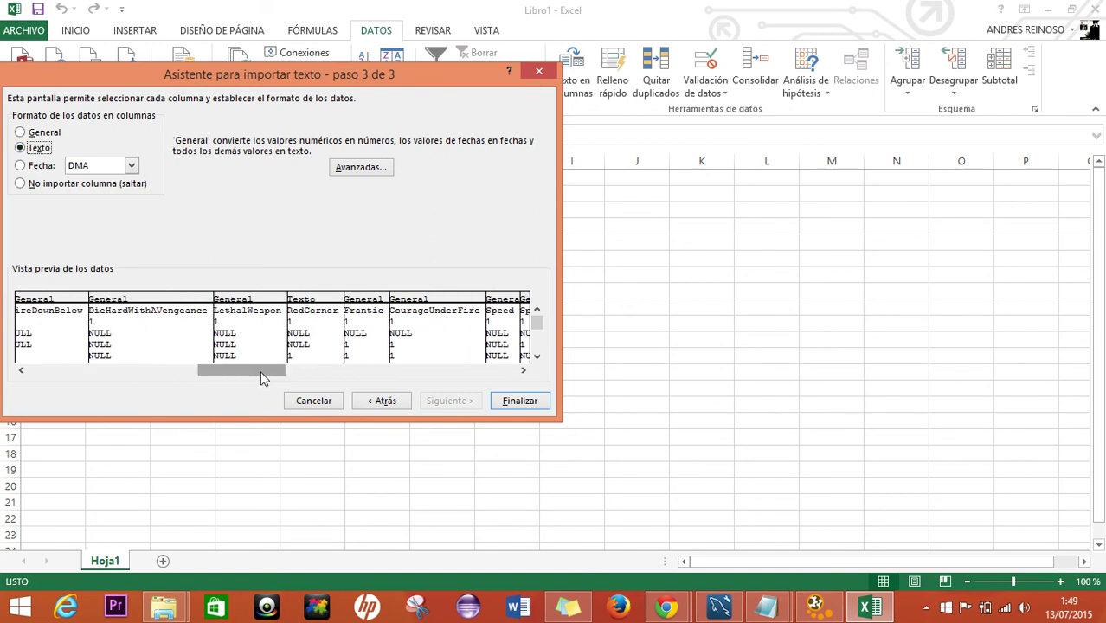
{"action": "left_click", "coordinate": [22, 371]}
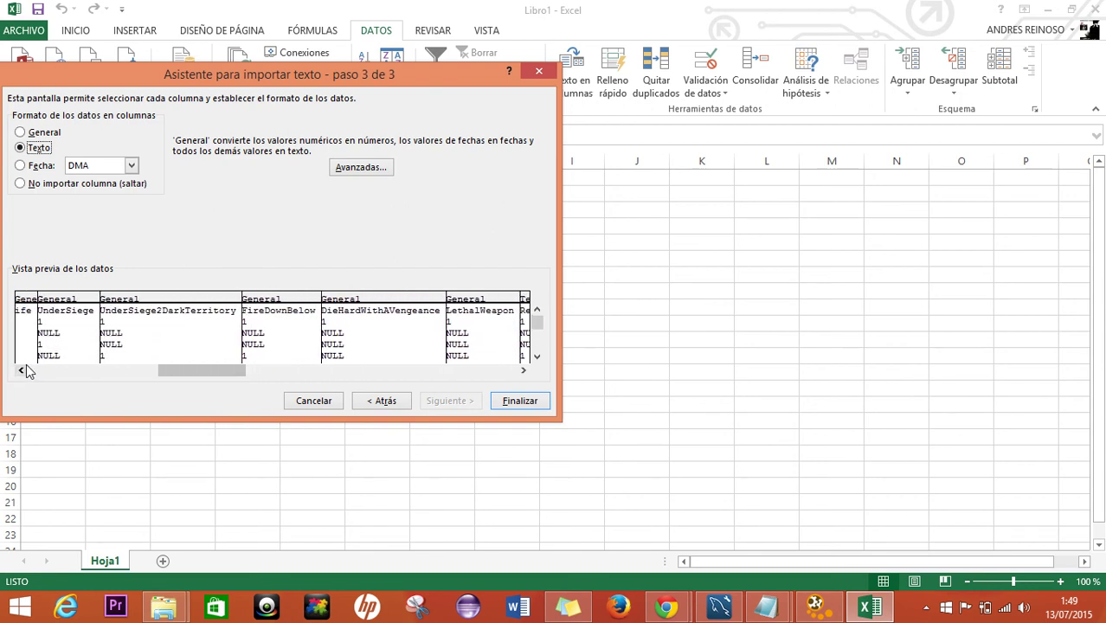
{"action": "left_click_drag", "start_coordinate": [167, 366], "coordinate": [141, 367]}
{"action": "left_click", "coordinate": [192, 339]}
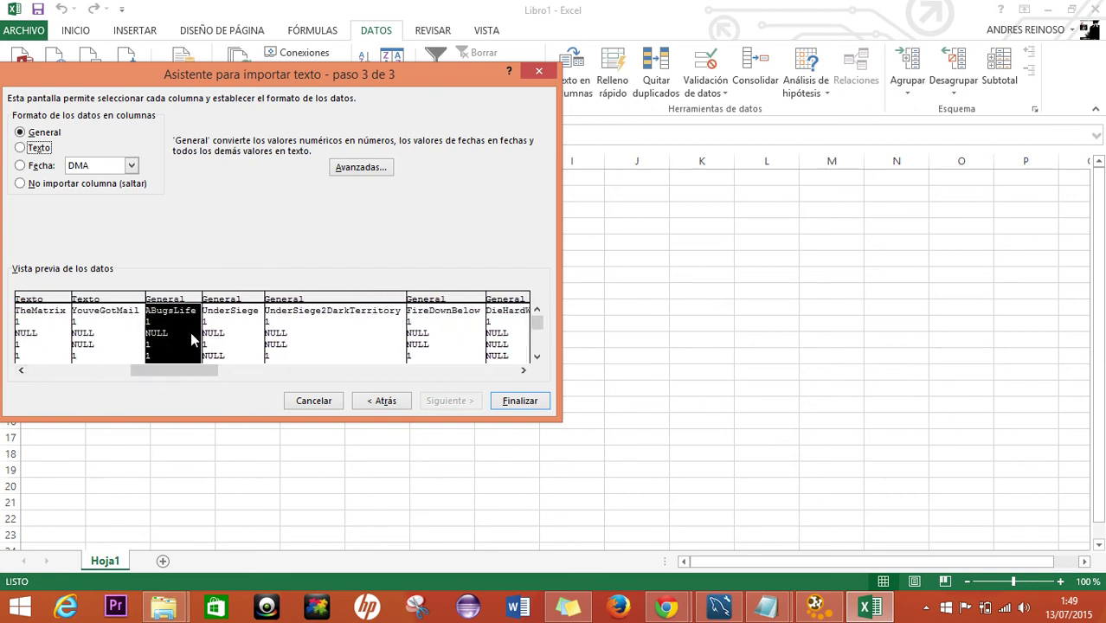
{"action": "left_click", "coordinate": [36, 149]}
{"action": "left_click", "coordinate": [249, 331]}
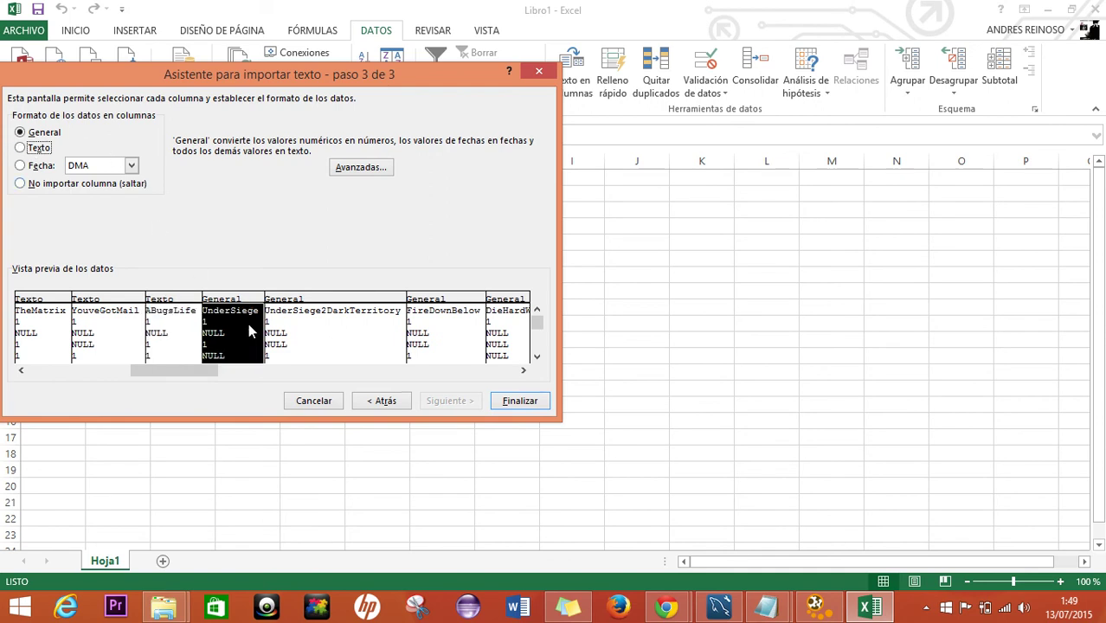
{"action": "left_click", "coordinate": [21, 148]}
{"action": "left_click", "coordinate": [294, 300]}
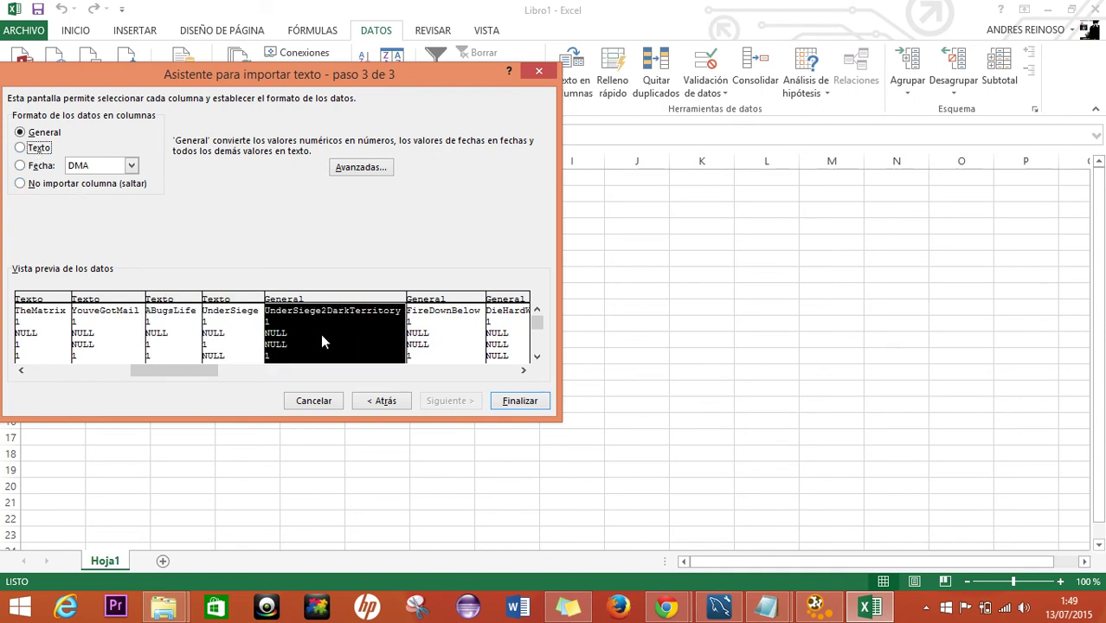
{"action": "left_click", "coordinate": [38, 149]}
Set the columns FireDownBelow, DieHardWithAVengeance and LethalWeapon to text format (Texto)
{"action": "left_click_drag", "start_coordinate": [522, 374], "coordinate": [523, 374]}
{"action": "left_click", "coordinate": [174, 337]}
{"action": "left_click", "coordinate": [32, 151]}
{"action": "left_click", "coordinate": [250, 322]}
{"action": "left_click", "coordinate": [30, 150]}
{"action": "left_click", "coordinate": [374, 322]}
{"action": "left_click", "coordinate": [40, 151]}
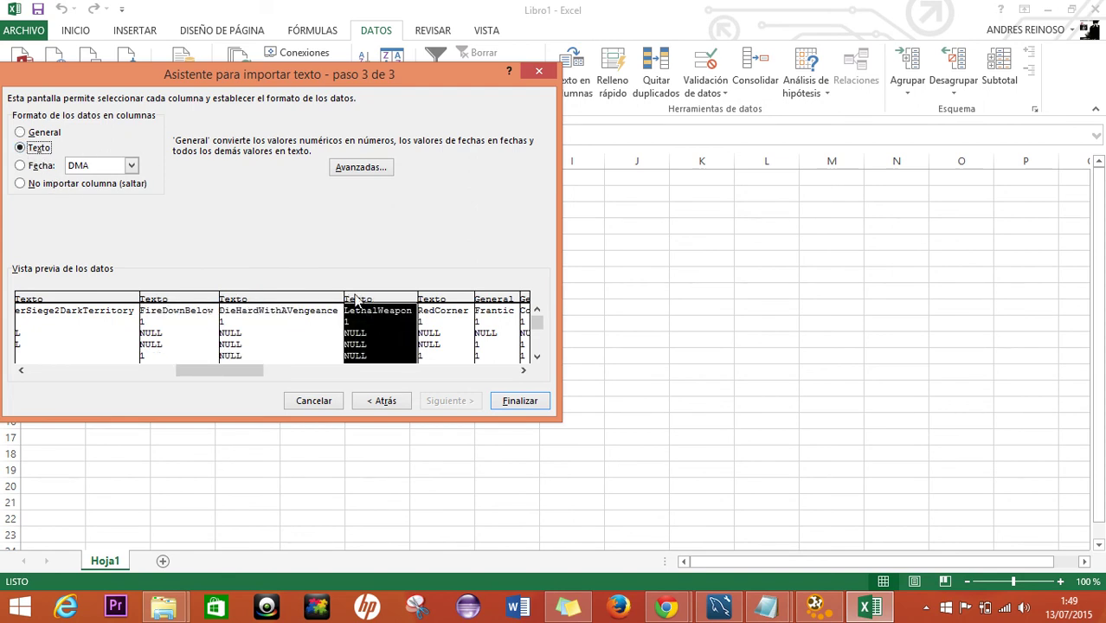
Set the columns Frantic, CourageUnderFire and Speed to text format (Texto)
{"action": "left_click", "coordinate": [523, 371]}
{"action": "left_click", "coordinate": [523, 371]}
{"action": "left_click", "coordinate": [523, 371]}
{"action": "left_click", "coordinate": [523, 371]}
{"action": "left_click", "coordinate": [523, 371]}
{"action": "left_click", "coordinate": [522, 371]}
{"action": "left_click", "coordinate": [522, 370]}
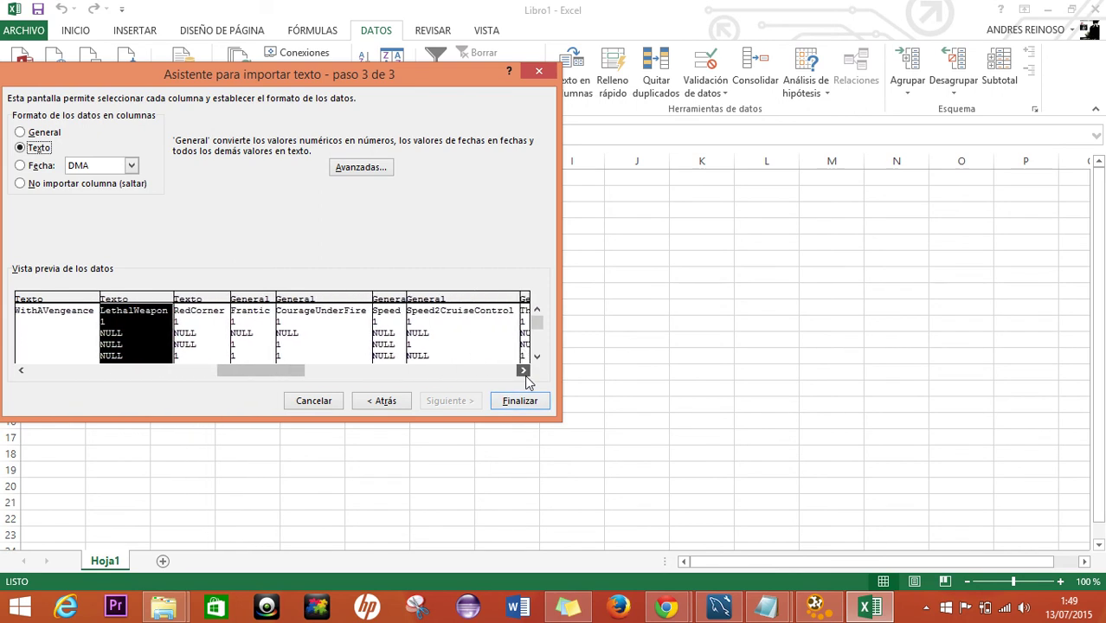
{"action": "left_click", "coordinate": [523, 371]}
{"action": "left_click", "coordinate": [207, 329]}
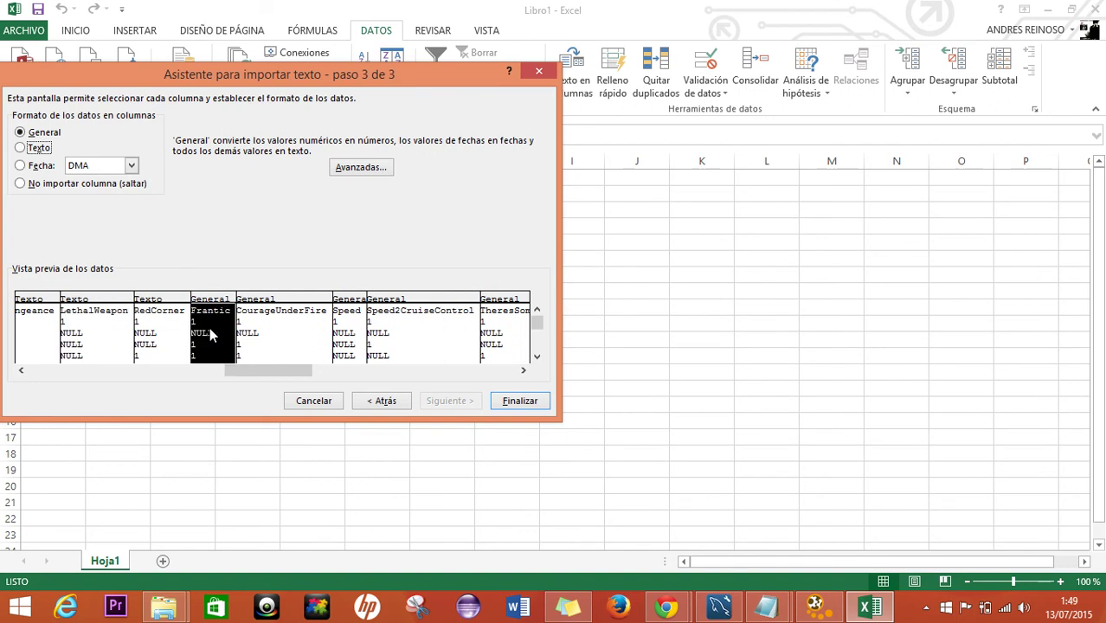
{"action": "left_click", "coordinate": [35, 153]}
{"action": "left_click", "coordinate": [260, 317]}
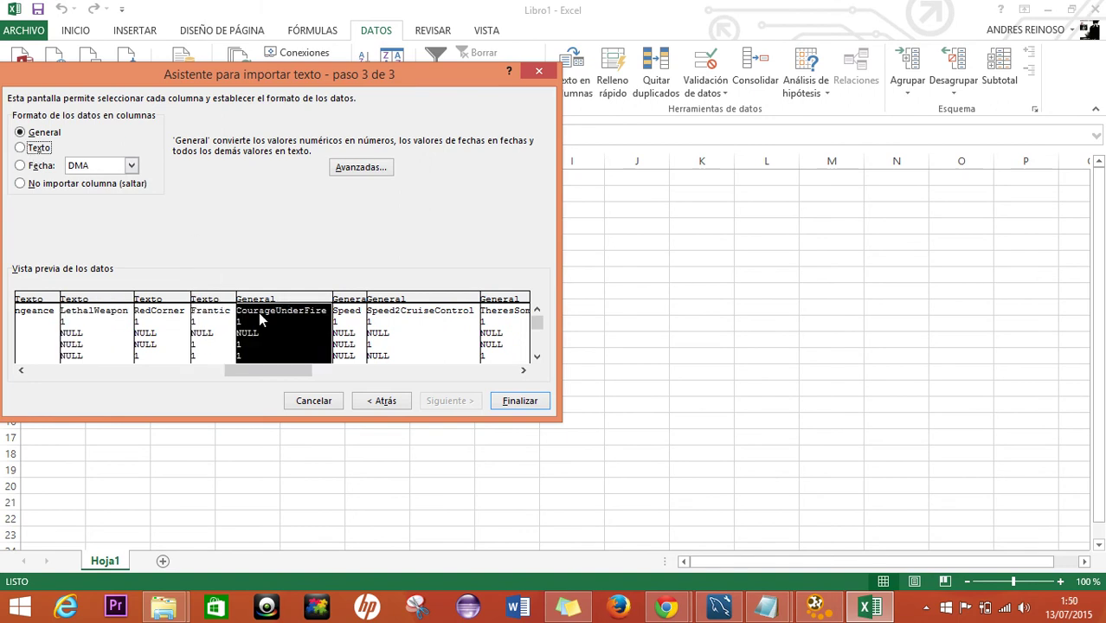
{"action": "left_click", "coordinate": [42, 149]}
{"action": "left_click", "coordinate": [358, 326]}
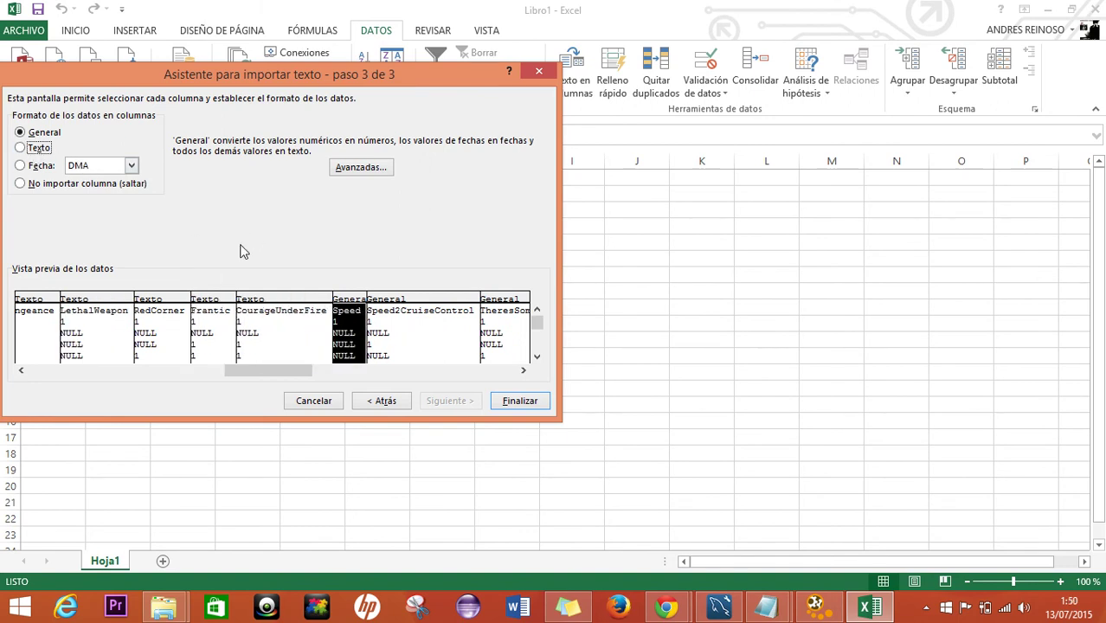
{"action": "left_click", "coordinate": [40, 150]}
Set the columns TheresSomethingAboutMary, Beloved and SWAT3CloseQuartersBattle to text format (Texto)
{"action": "left_click", "coordinate": [404, 332]}
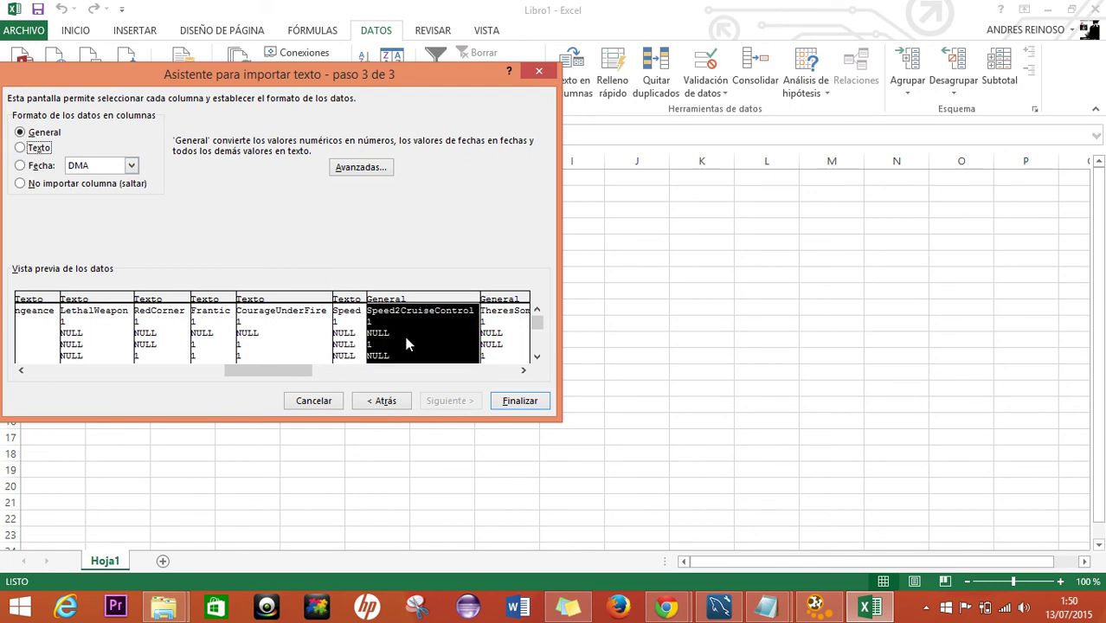
{"action": "left_click", "coordinate": [525, 371]}
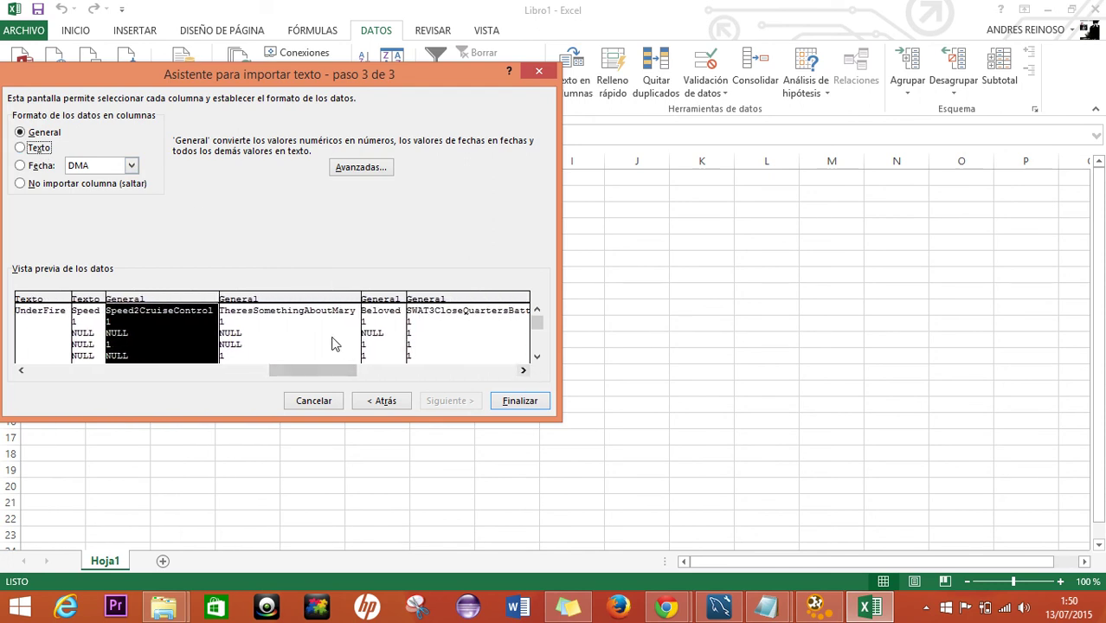
{"action": "left_click", "coordinate": [333, 341]}
{"action": "left_click", "coordinate": [43, 148]}
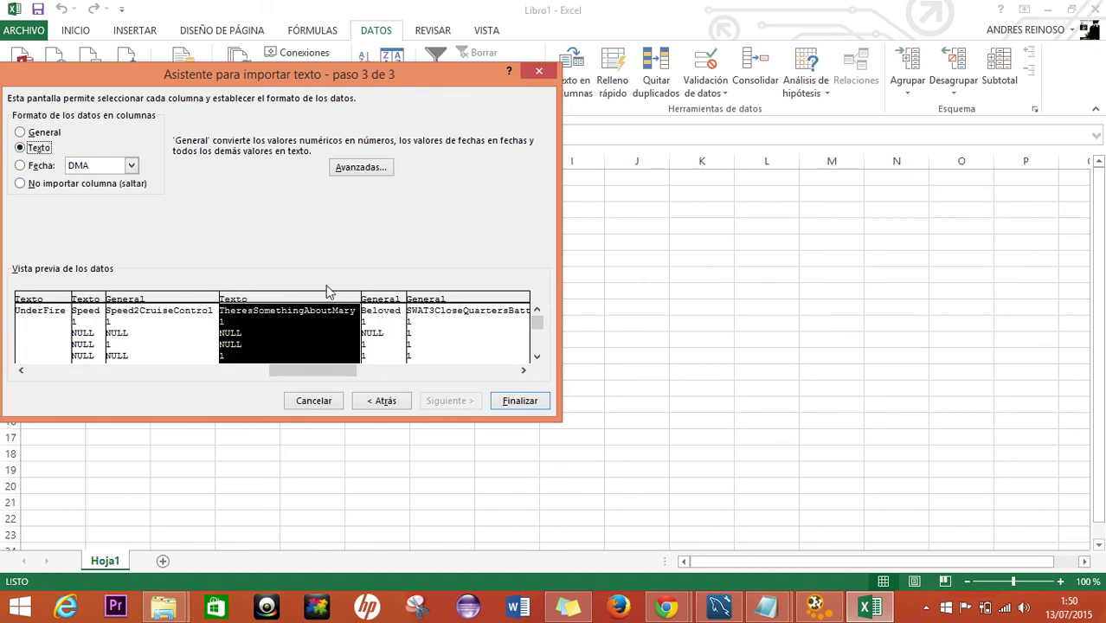
{"action": "left_click", "coordinate": [380, 325]}
{"action": "left_click", "coordinate": [50, 157]}
{"action": "left_click", "coordinate": [472, 340]}
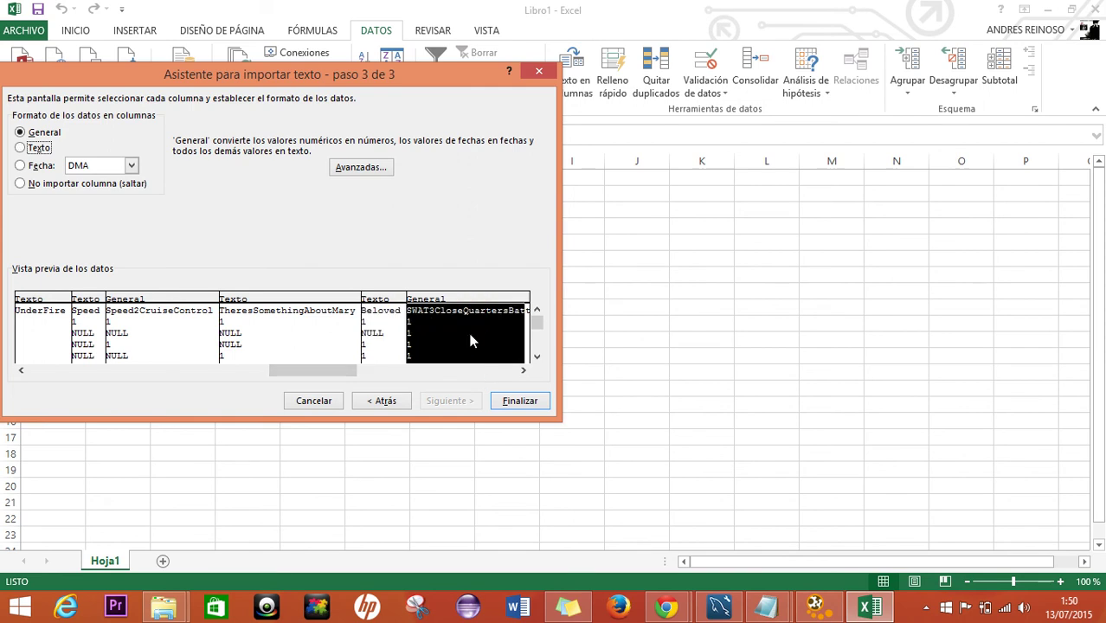
{"action": "left_click", "coordinate": [49, 152]}
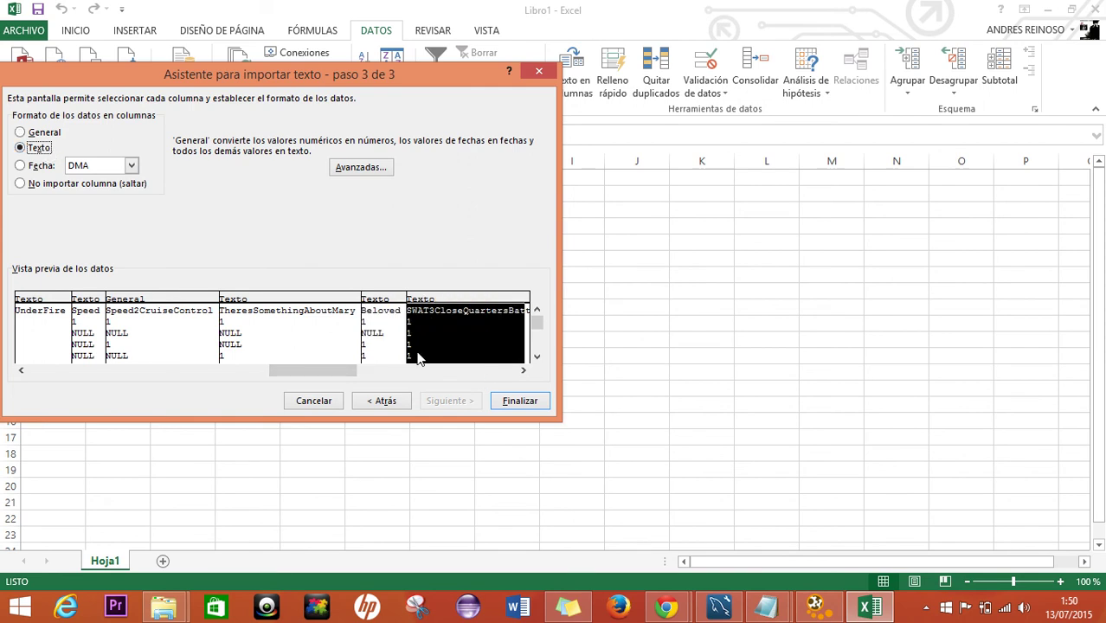
Set the columns UnrealTournament, TheWheelOfTime, DisciplesSacredLands and MicrosoftInternetKeyboardPS2 to text format (Texto)
{"action": "left_click", "coordinate": [522, 371]}
{"action": "left_click_drag", "start_coordinate": [322, 371], "coordinate": [389, 372]}
{"action": "left_click", "coordinate": [144, 340]}
{"action": "left_click", "coordinate": [31, 153]}
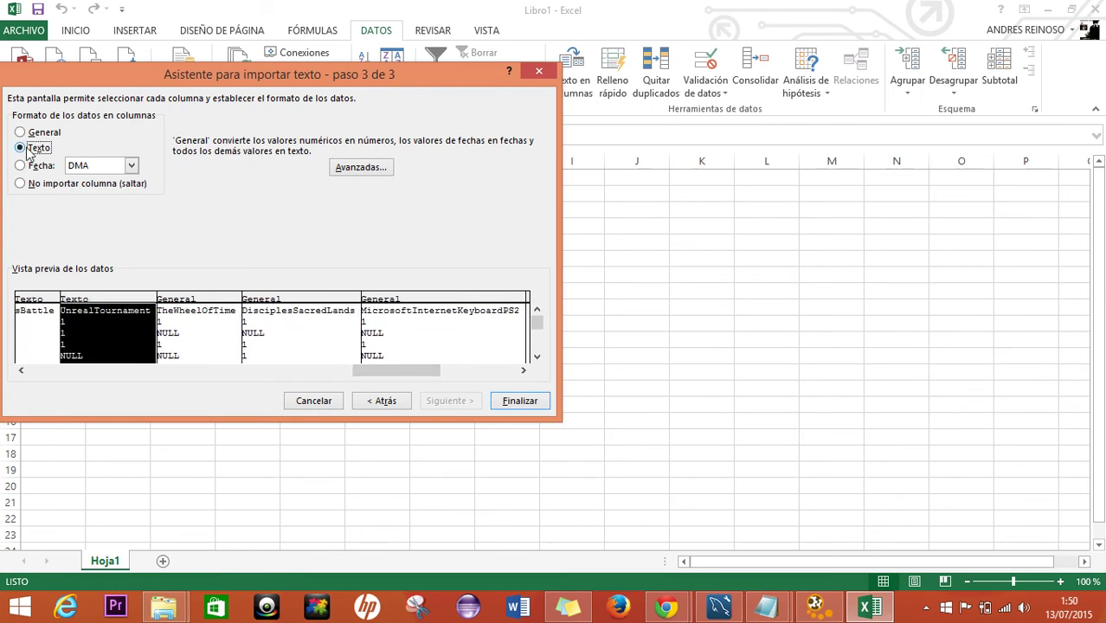
{"action": "left_click", "coordinate": [192, 303]}
{"action": "left_click", "coordinate": [29, 149]}
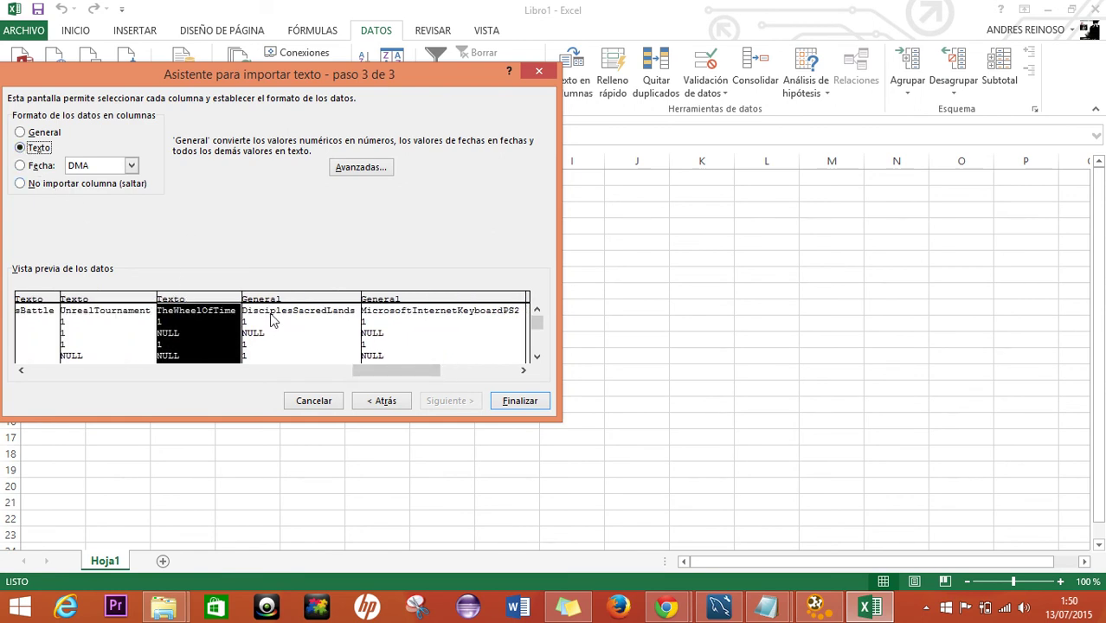
{"action": "left_click", "coordinate": [273, 320]}
{"action": "left_click", "coordinate": [32, 148]}
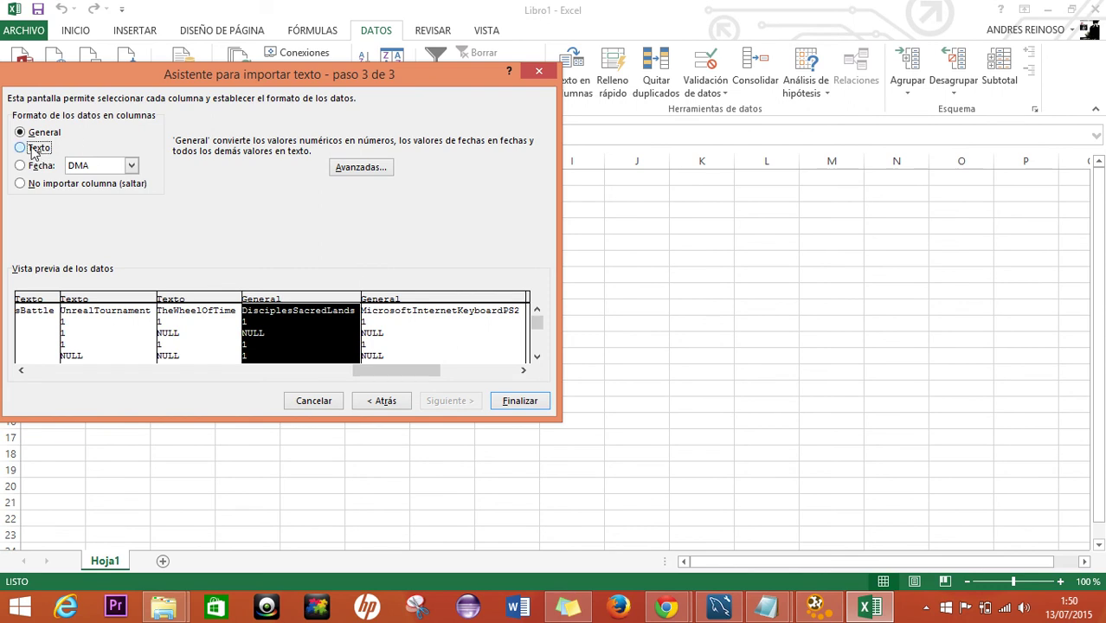
{"action": "left_click", "coordinate": [383, 305]}
{"action": "left_click", "coordinate": [35, 148]}
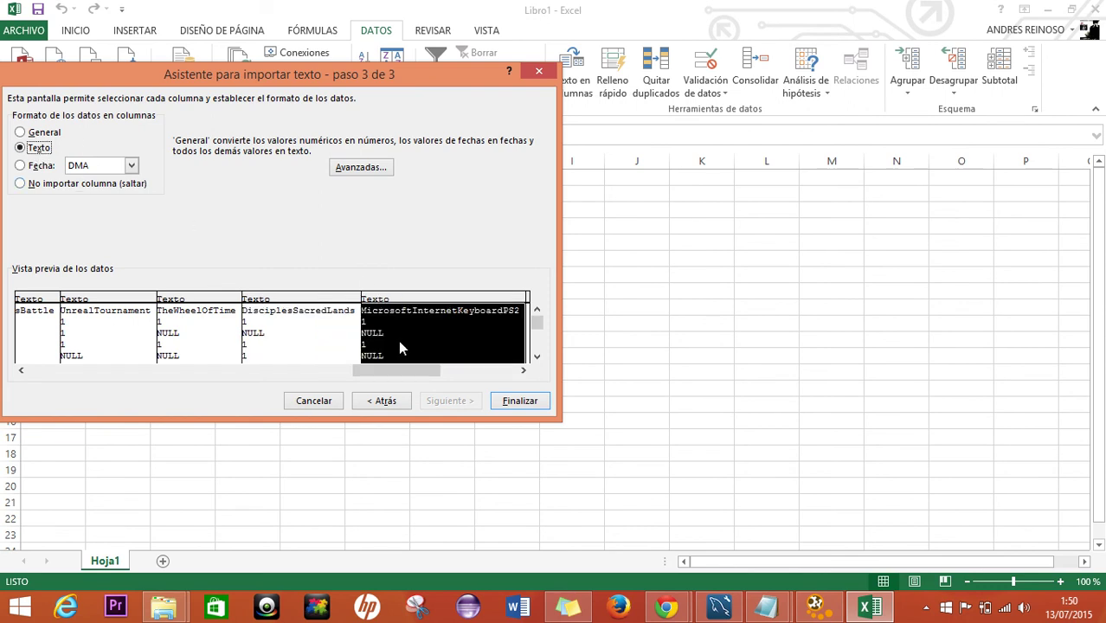
Set the columns MicrosoftIntelliMouseExplorer, HewlettPackardLaserJet1100Xi and SamsungGalaxyTab to text format (Texto)
{"action": "left_click", "coordinate": [524, 370]}
{"action": "left_click_drag", "start_coordinate": [524, 371], "coordinate": [524, 371]}
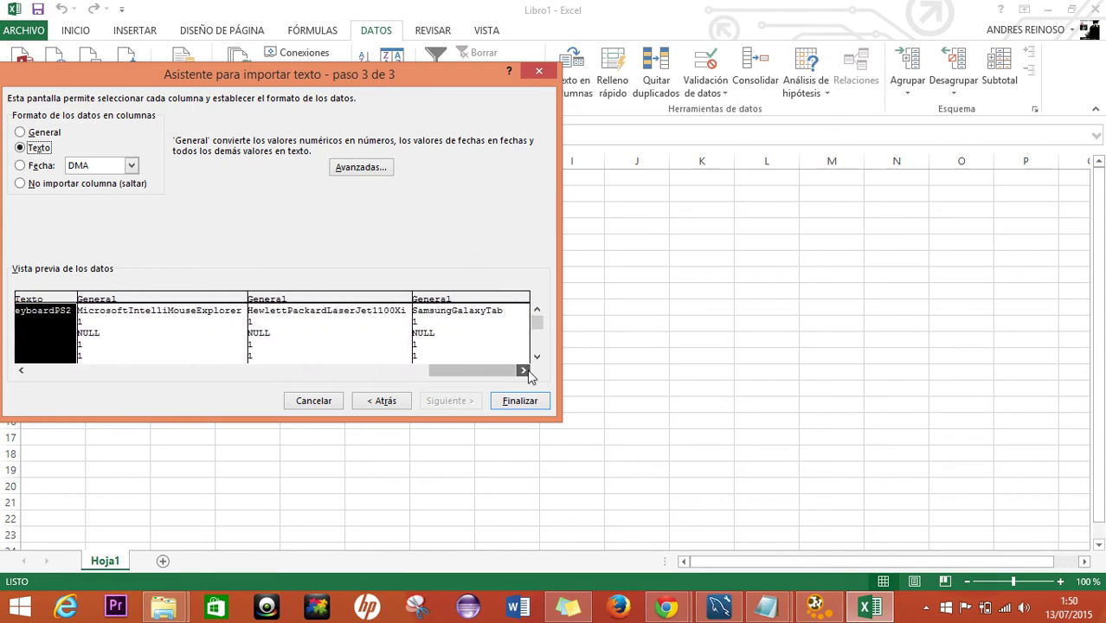
{"action": "left_click", "coordinate": [127, 320]}
{"action": "left_click", "coordinate": [36, 152]}
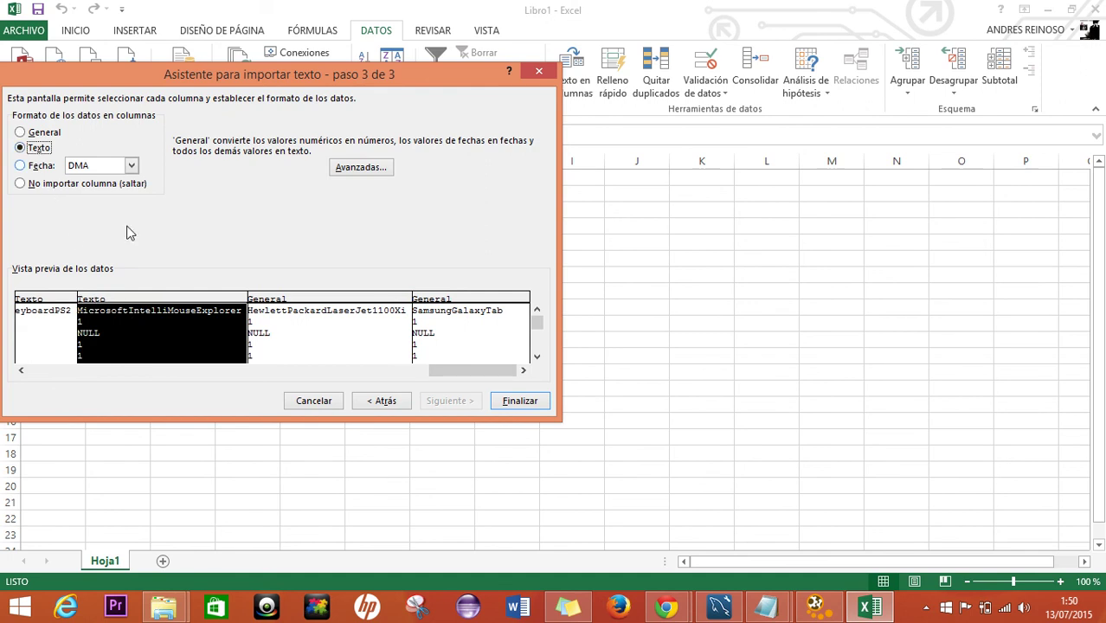
{"action": "left_click", "coordinate": [296, 344]}
{"action": "left_click", "coordinate": [37, 154]}
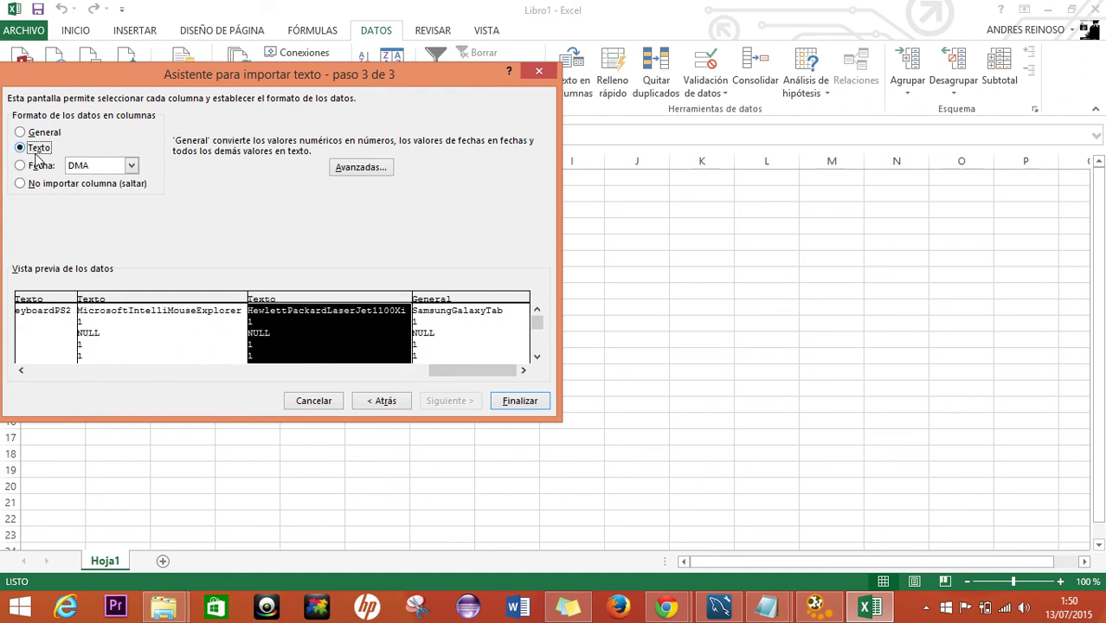
{"action": "left_click", "coordinate": [474, 297]}
{"action": "left_click", "coordinate": [20, 148]}
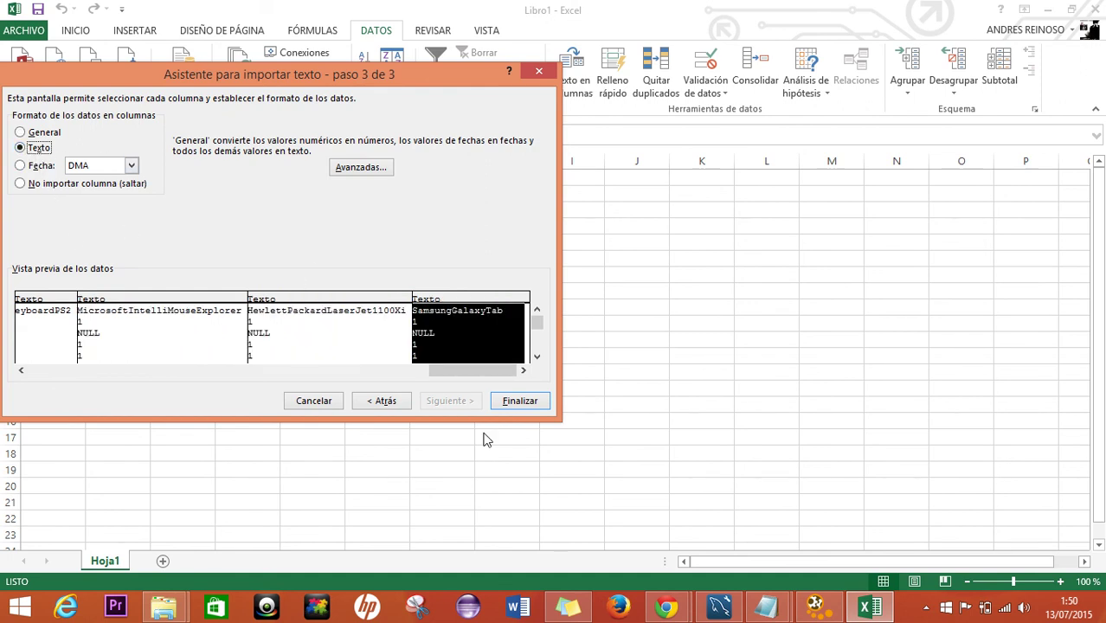
Finish the text import and place the data in the existing worksheet starting at cell A1
{"action": "left_click", "coordinate": [519, 401]}
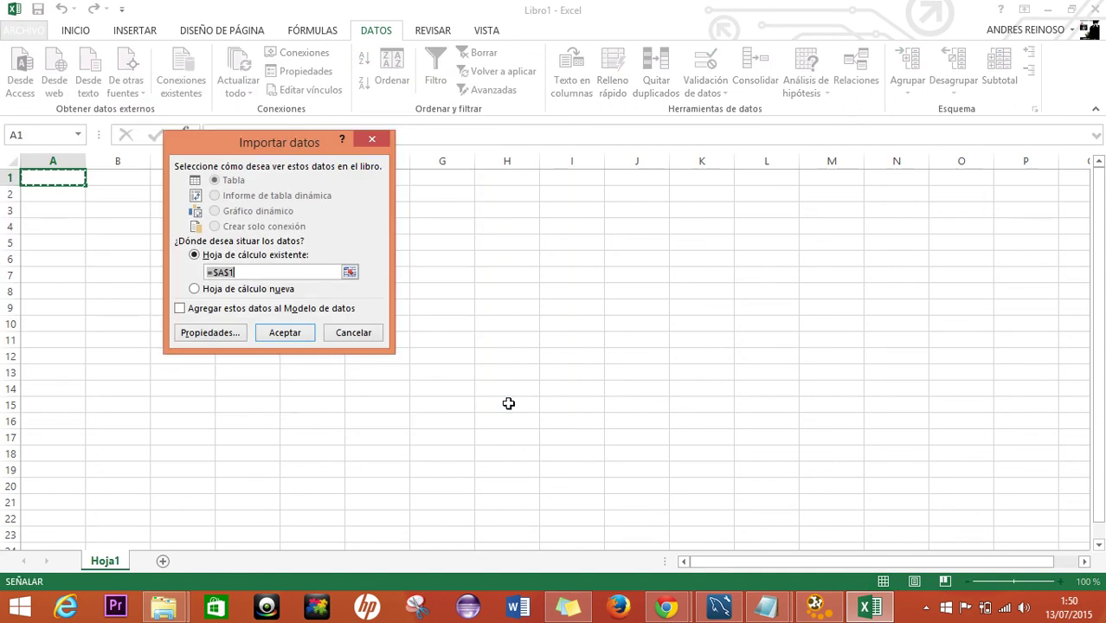
{"action": "key", "text": "Return"}
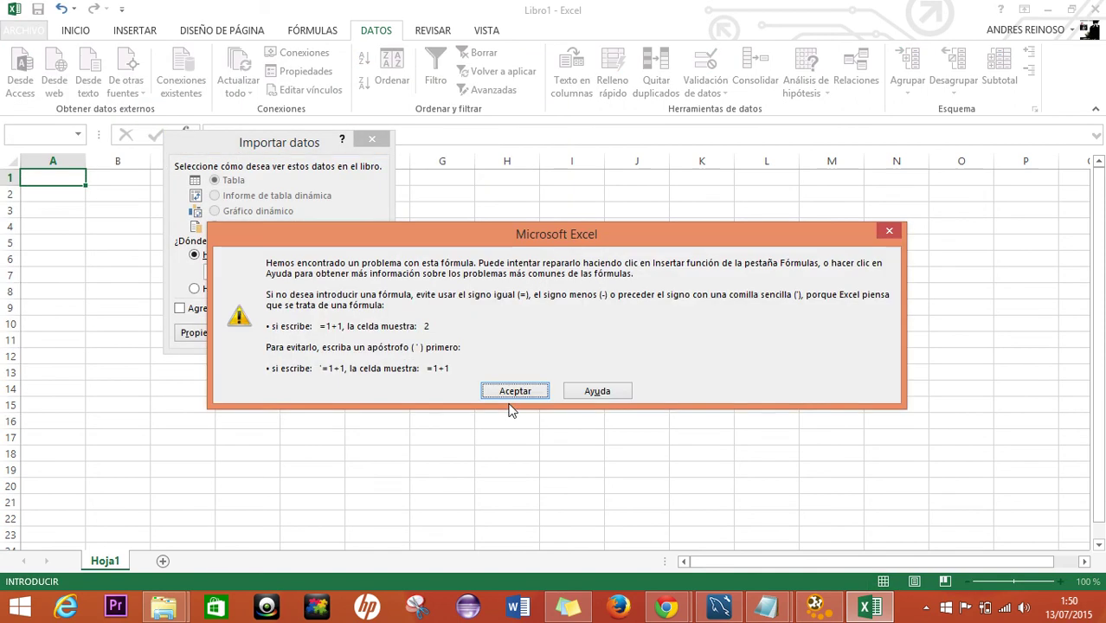
{"action": "left_click", "coordinate": [510, 398]}
{"action": "left_click", "coordinate": [72, 177]}
{"action": "key", "text": "Return"}
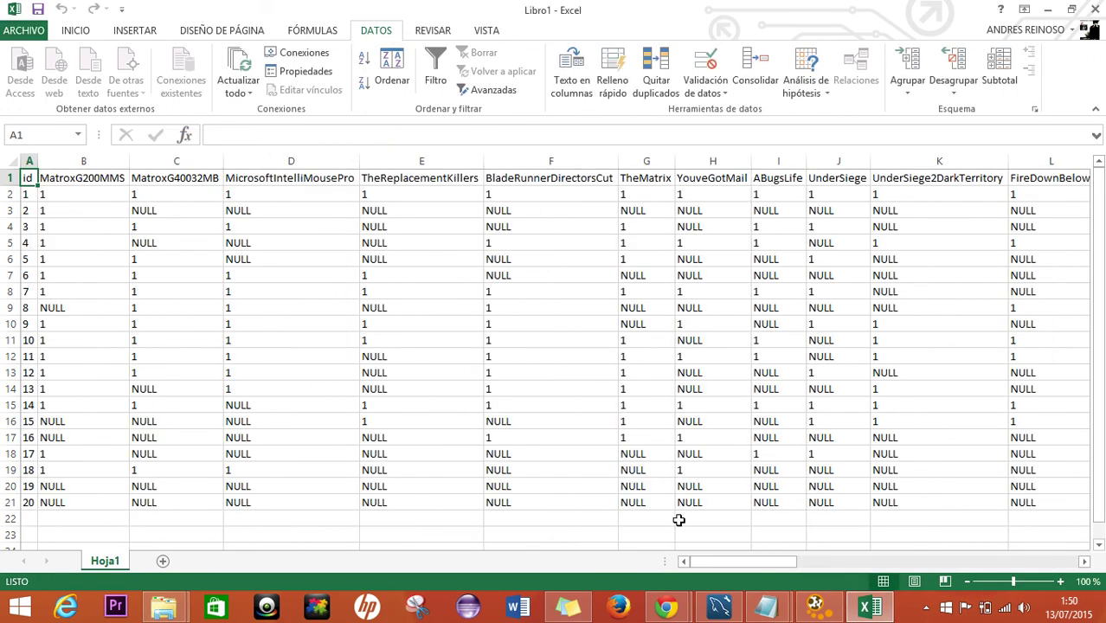
Review the imported table's id column and its header row from MatroxG200MMS through SamsungGalaxyTab
{"action": "mouse_move", "coordinate": [760, 561]}
{"action": "left_mouse_down"}
{"action": "mouse_move", "coordinate": [810, 559]}
{"action": "mouse_move", "coordinate": [759, 560]}
{"action": "left_mouse_up"}
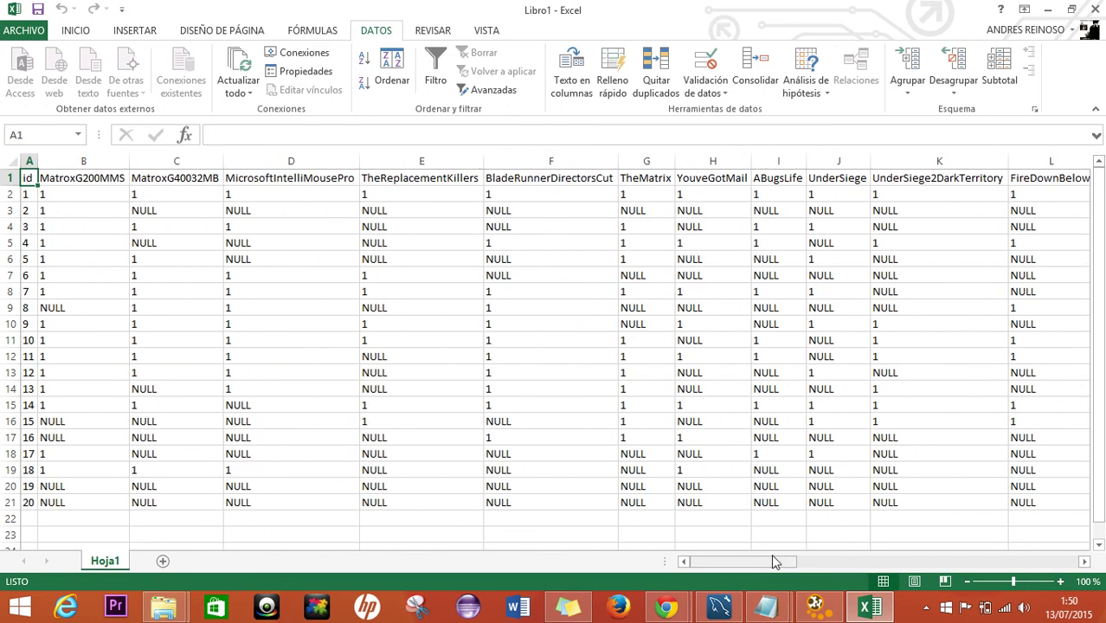
{"action": "left_click_drag", "start_coordinate": [782, 562], "coordinate": [722, 551]}
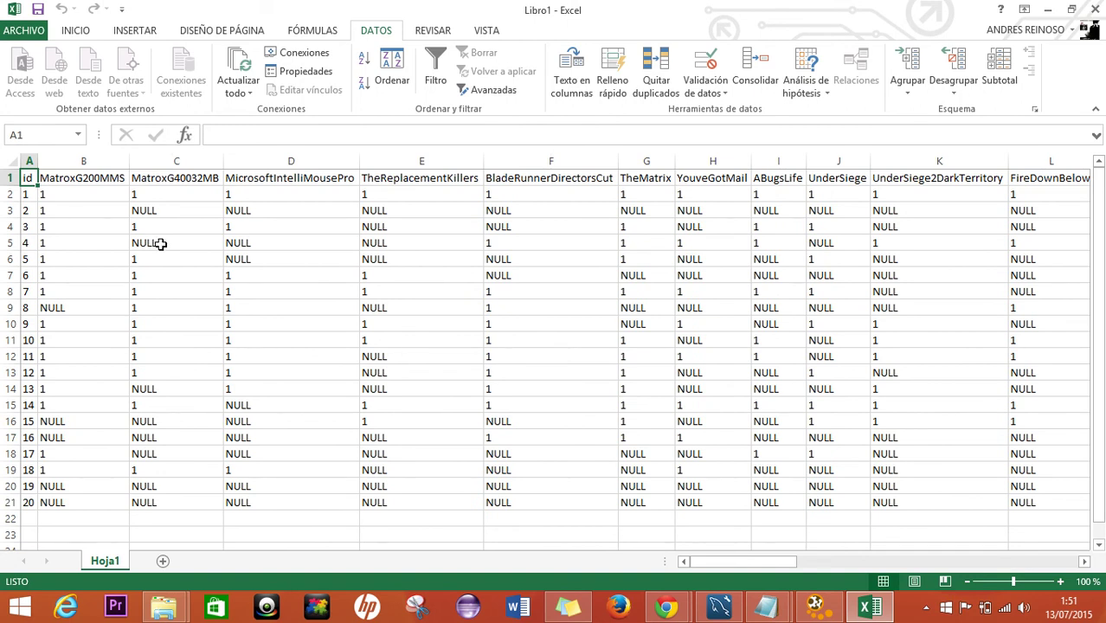
{"action": "left_click_drag", "start_coordinate": [29, 178], "coordinate": [25, 502]}
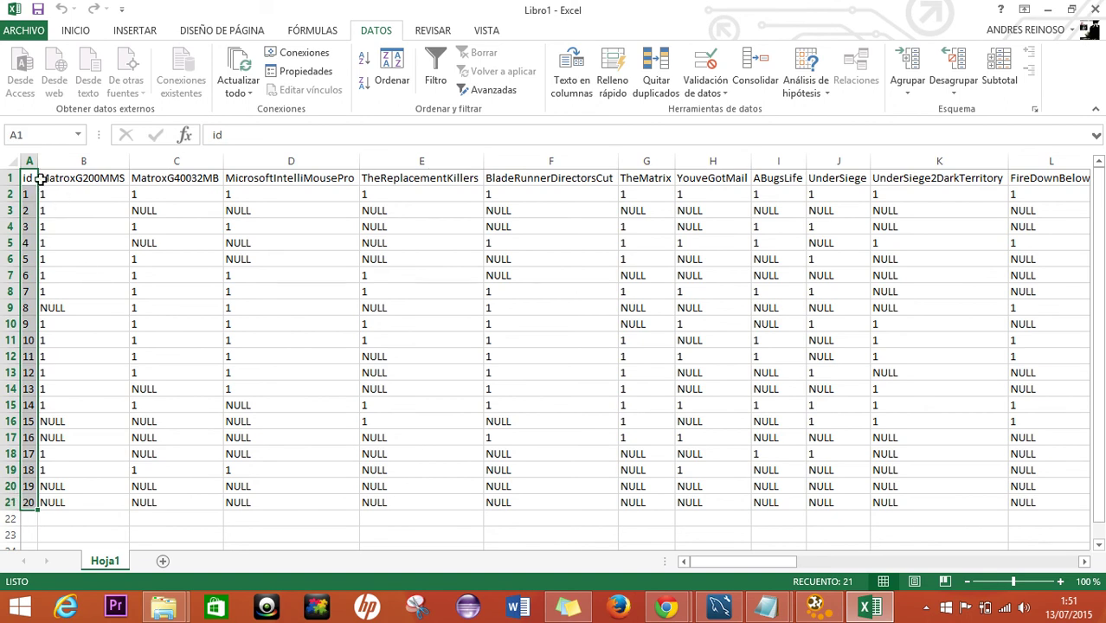
{"action": "left_click_drag", "start_coordinate": [48, 178], "coordinate": [1061, 178]}
{"action": "left_click", "coordinate": [1032, 180]}
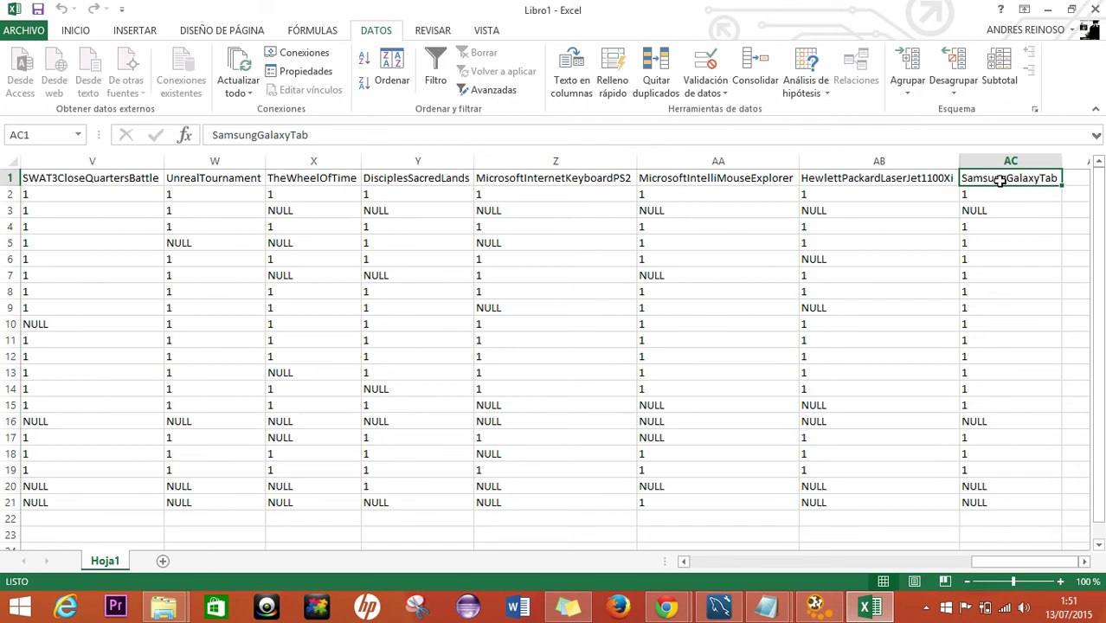
{"action": "left_click", "coordinate": [995, 210]}
{"action": "left_click", "coordinate": [1000, 181]}
{"action": "left_click", "coordinate": [927, 184]}
{"action": "left_click", "coordinate": [981, 179]}
{"action": "left_click_drag", "start_coordinate": [981, 563], "coordinate": [681, 564]}
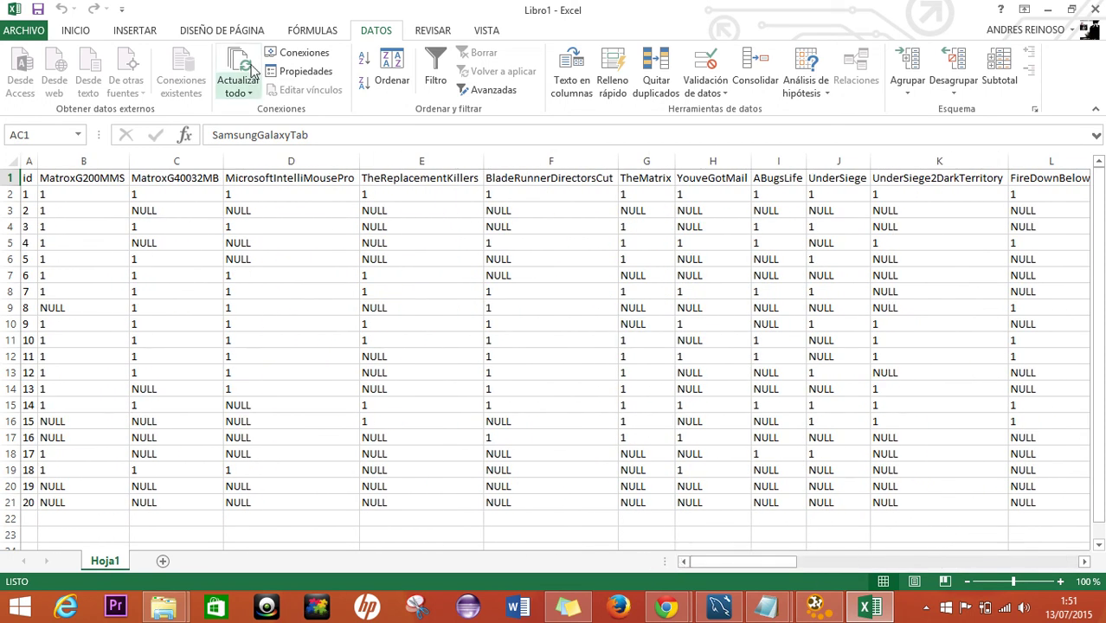
Save the workbook on the computer's desktop (Escritorio) as Ejercicio 2.xlsx
{"action": "left_click", "coordinate": [33, 9]}
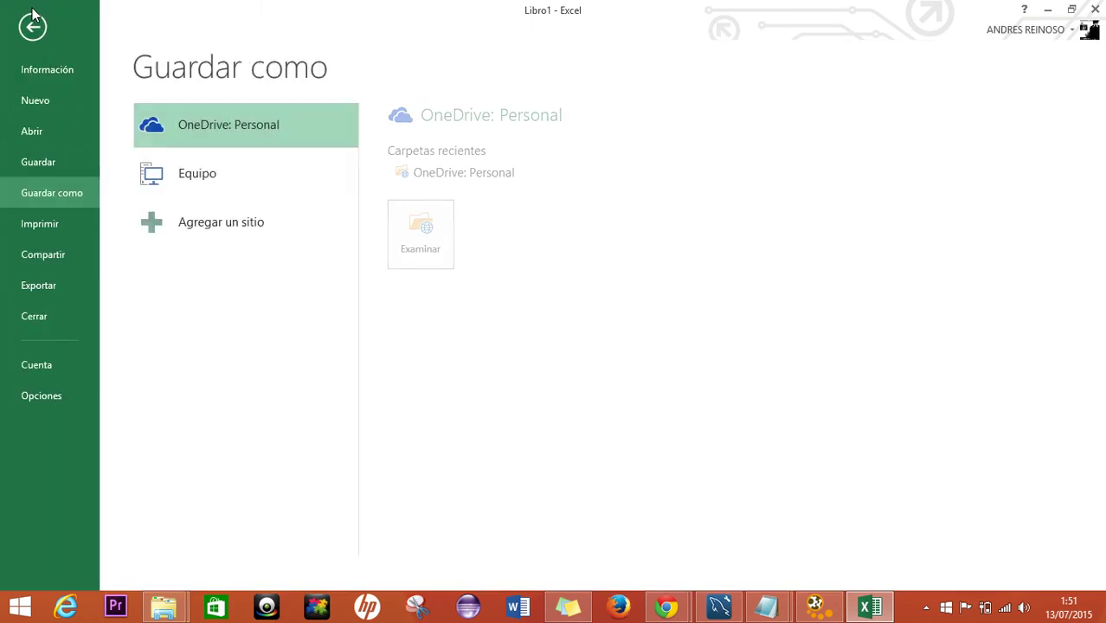
{"action": "left_click", "coordinate": [196, 165]}
{"action": "left_click", "coordinate": [440, 171]}
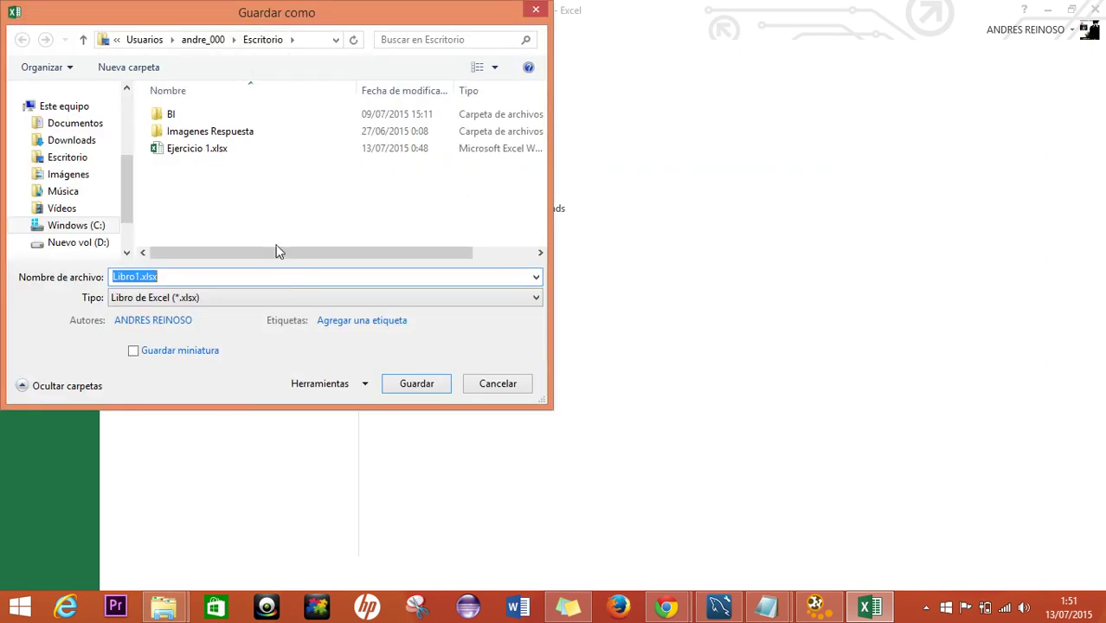
{"action": "left_click", "coordinate": [198, 149]}
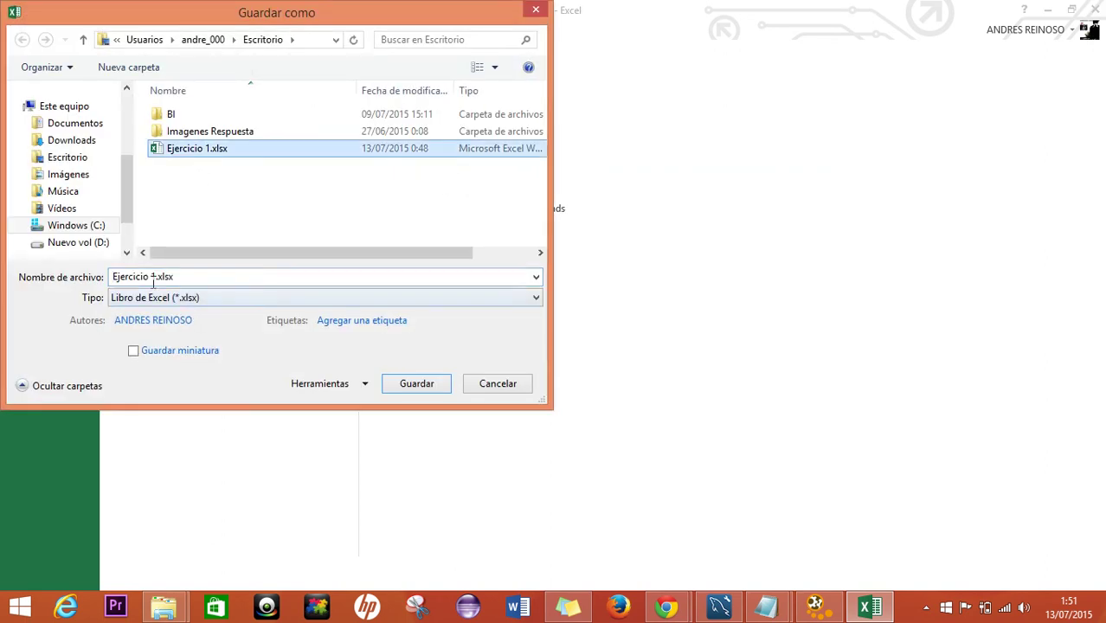
{"action": "left_click", "coordinate": [154, 277]}
{"action": "left_click", "coordinate": [156, 277]}
{"action": "key", "text": "BackSpace"}
{"action": "type", "text": "2"}
{"action": "key", "text": "Return"}
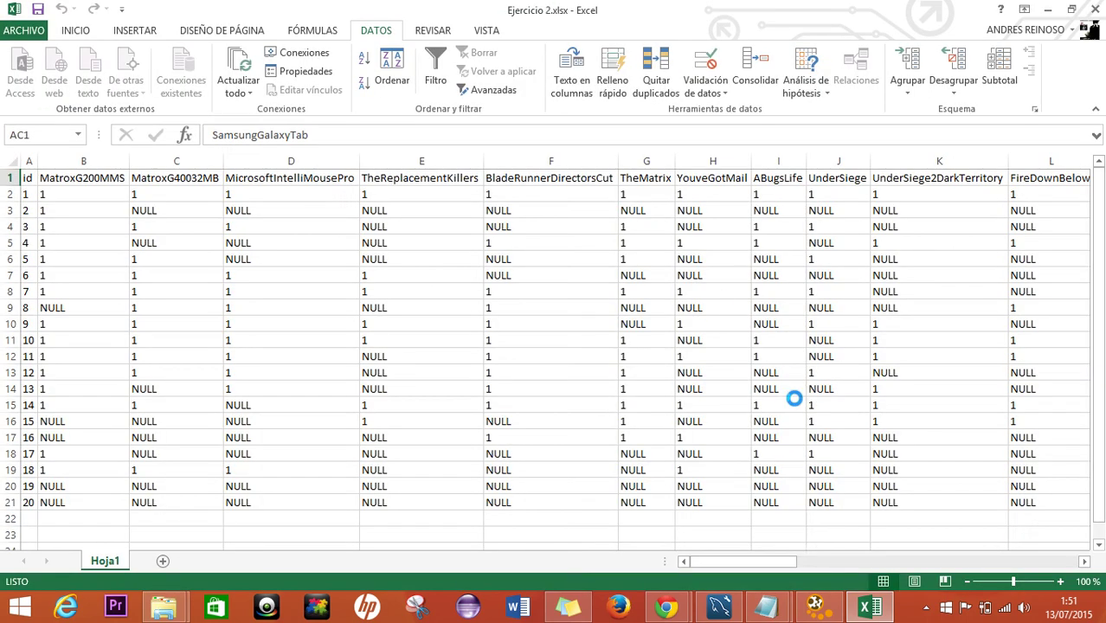
Switch to RapidMiner, start Read Excel's import configuration wizard and select Ejercicio 2.xlsx from the Desktop
{"action": "left_click", "coordinate": [816, 606]}
{"action": "left_click_drag", "start_coordinate": [374, 214], "coordinate": [320, 178]}
{"action": "left_click", "coordinate": [889, 159]}
{"action": "left_click", "coordinate": [472, 153]}
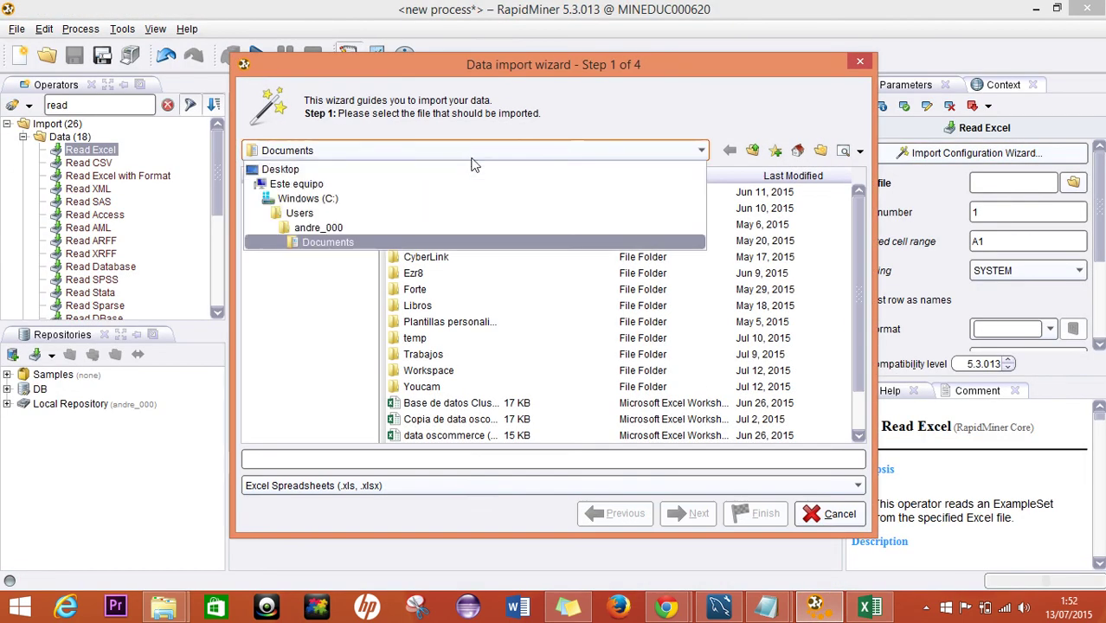
{"action": "left_click", "coordinate": [394, 172]}
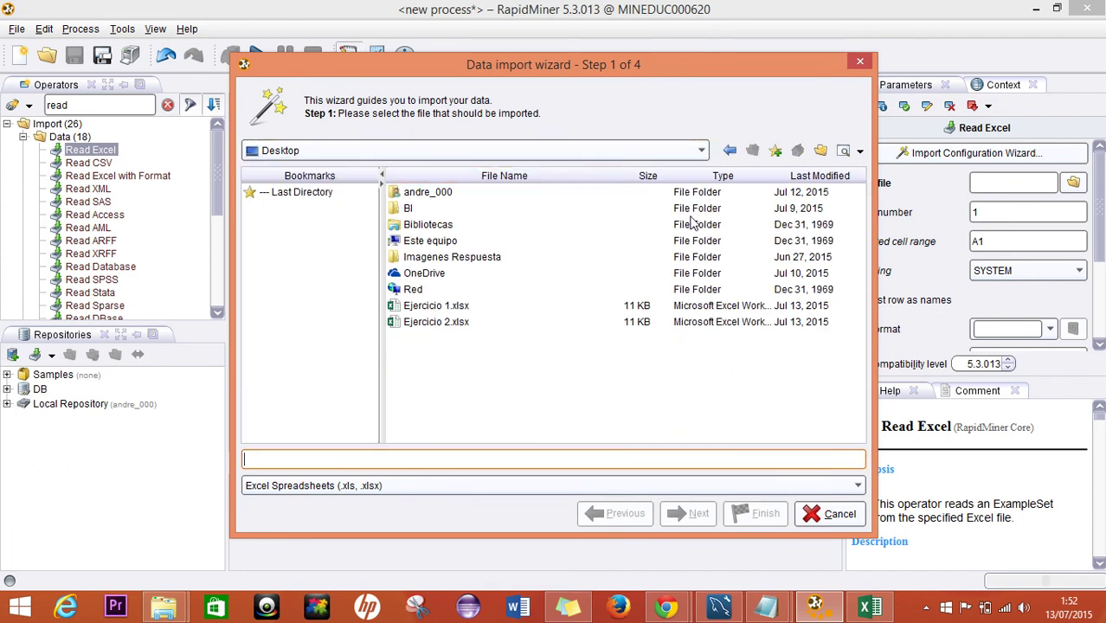
{"action": "left_click", "coordinate": [420, 323]}
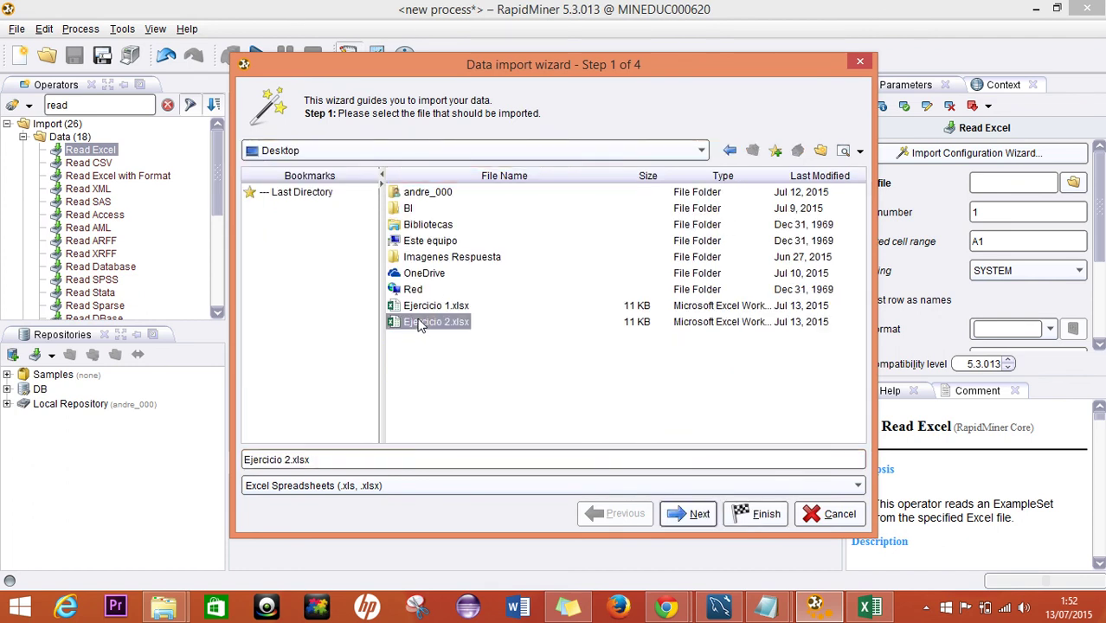
Accept the Hoja1 sheet and the Name annotation on its header row, advancing the import wizard to the attribute type definitions
{"action": "left_click", "coordinate": [690, 514]}
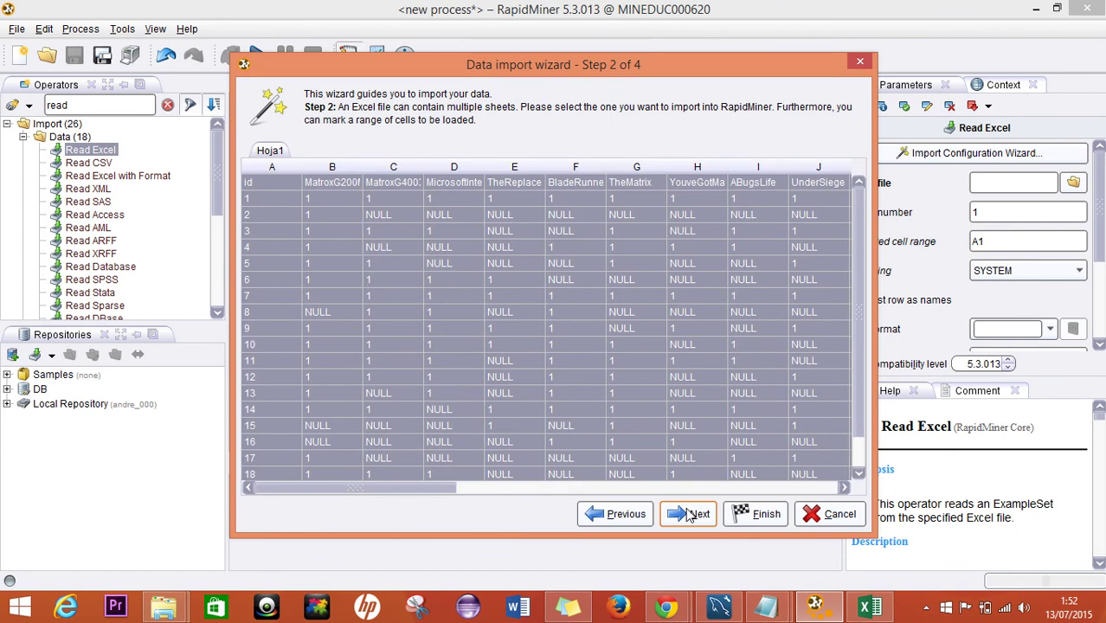
{"action": "left_click", "coordinate": [690, 514]}
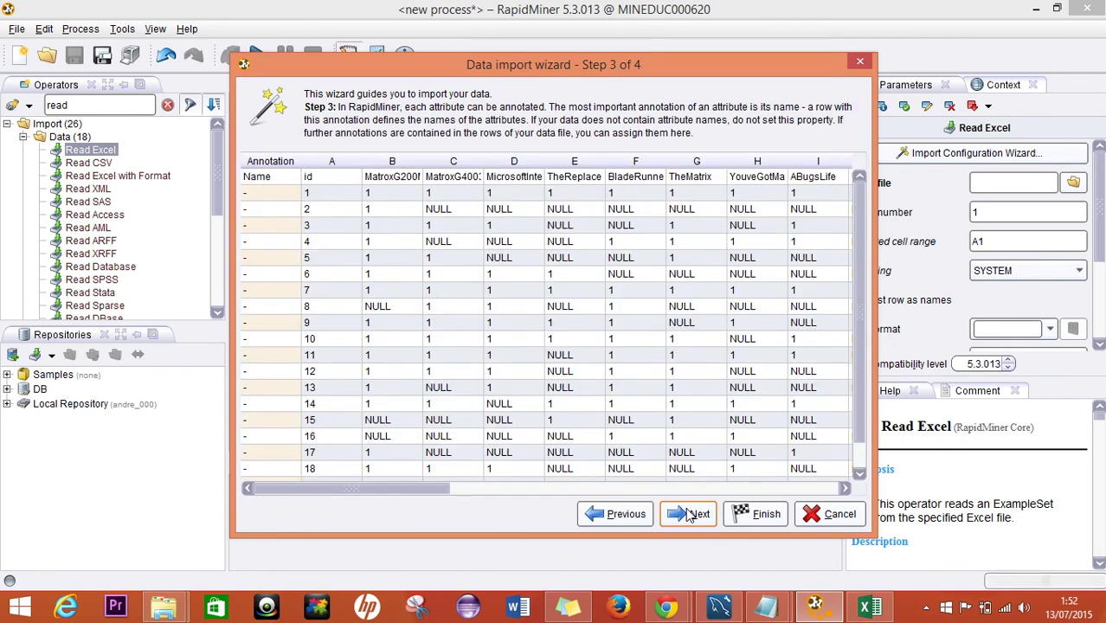
{"action": "left_click", "coordinate": [690, 514]}
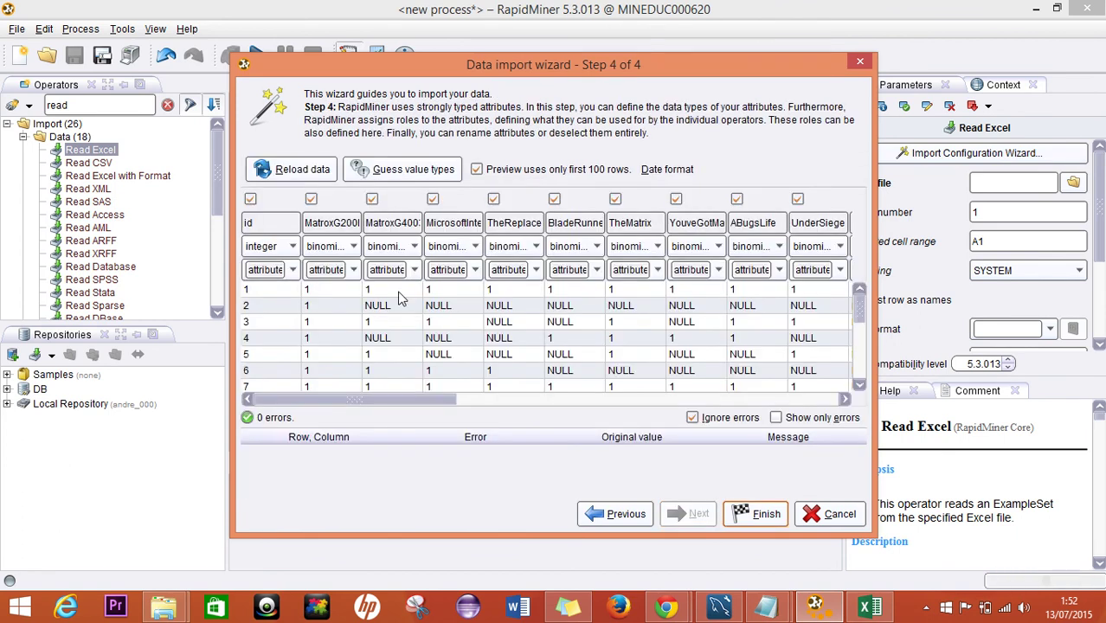
Assign the id role to the id attribute in the import wizard's attribute definitions
{"action": "left_click", "coordinate": [292, 270]}
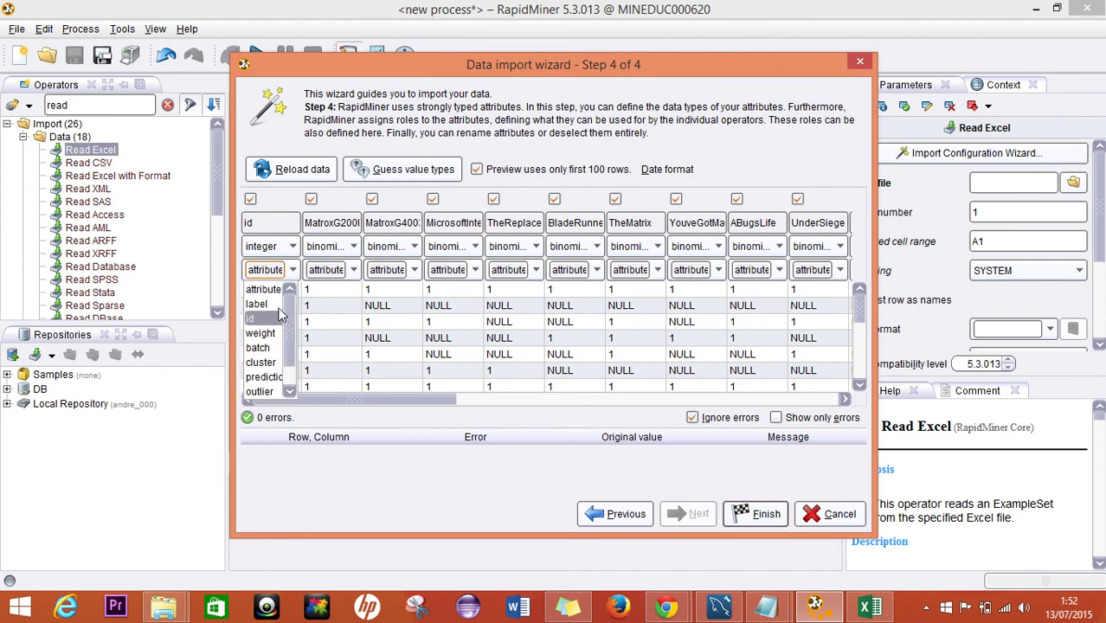
{"action": "left_click", "coordinate": [277, 310]}
{"action": "left_click", "coordinate": [293, 270]}
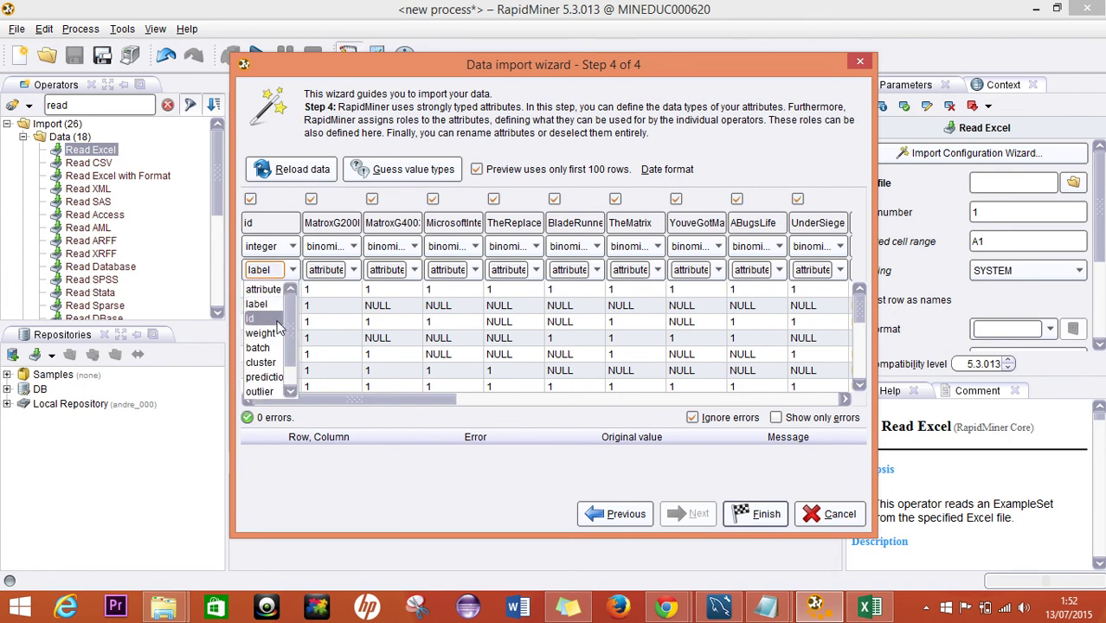
{"action": "left_click", "coordinate": [273, 317]}
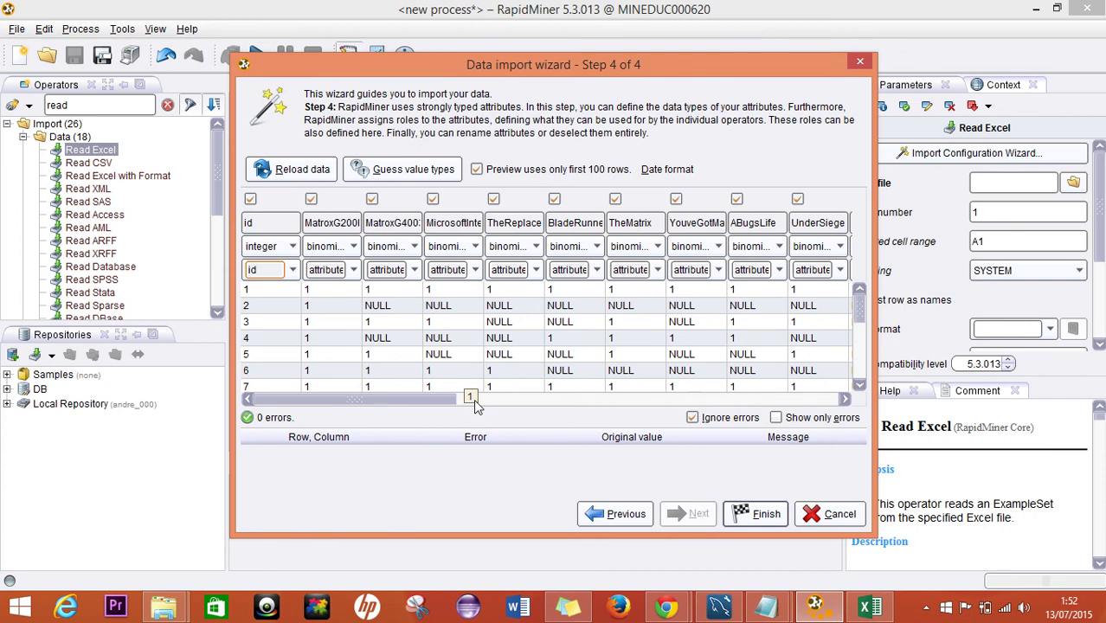
Set the value type of the MatroxG200MMS and MatroxG40032MB attributes to real
{"action": "left_click", "coordinate": [348, 249]}
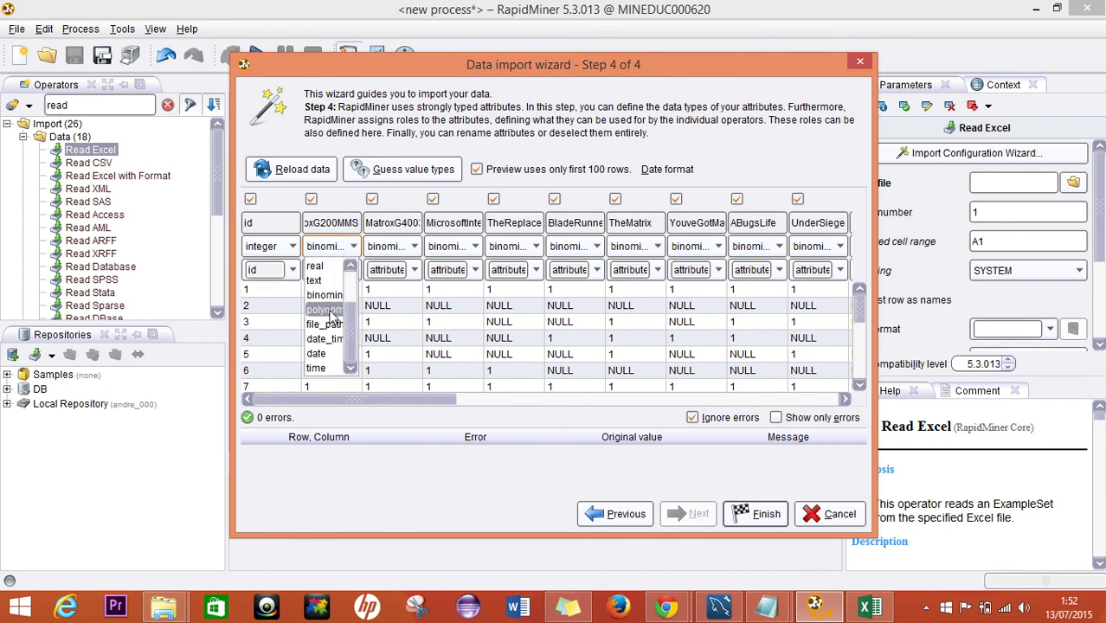
{"action": "left_click", "coordinate": [334, 265]}
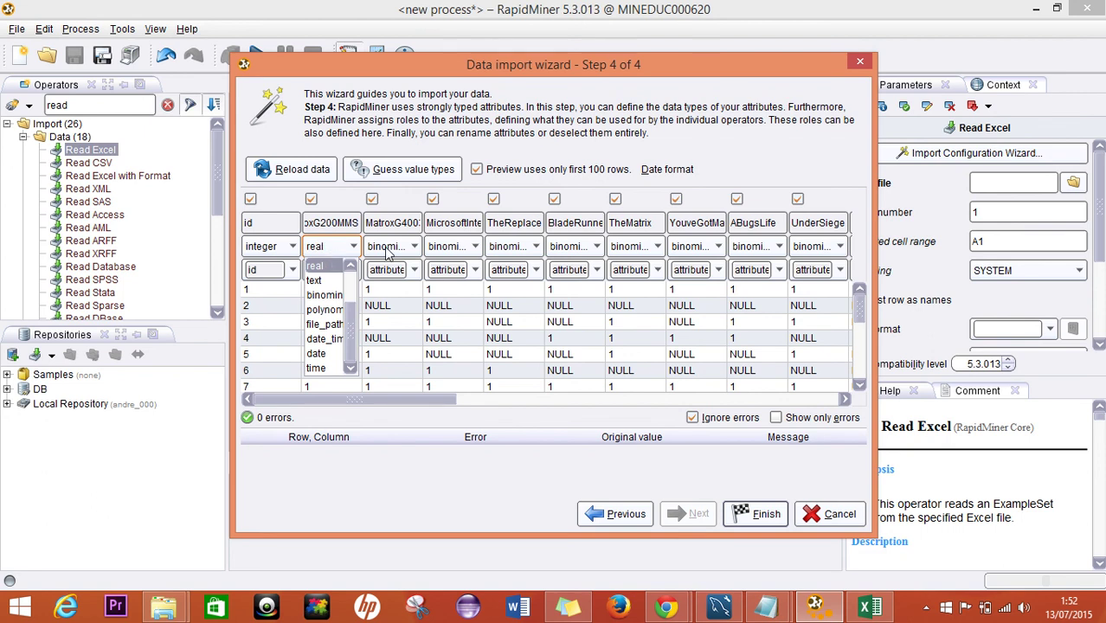
{"action": "left_click", "coordinate": [387, 249]}
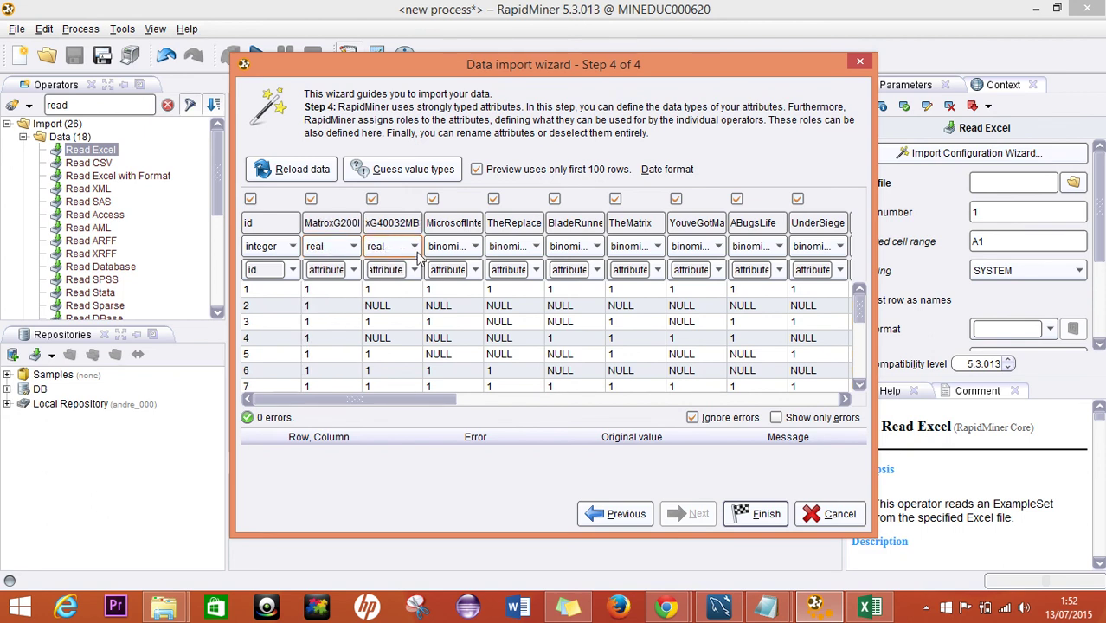
Set the value type of every attribute from MatroxG200MMS through UnderSiege to integer
{"action": "left_click", "coordinate": [343, 251]}
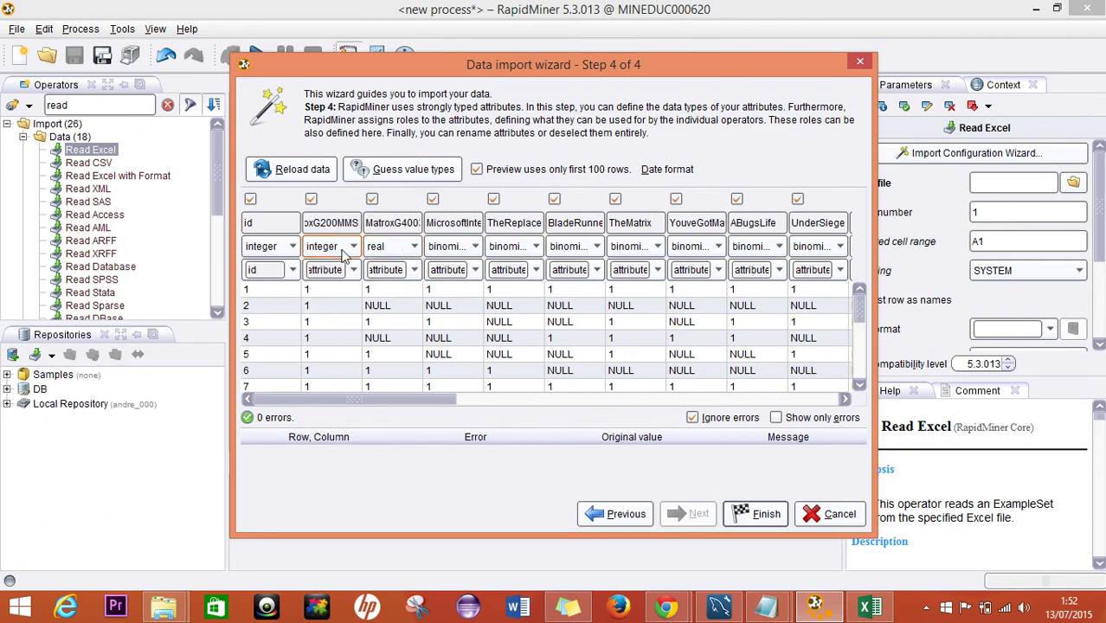
{"action": "left_click", "coordinate": [399, 249]}
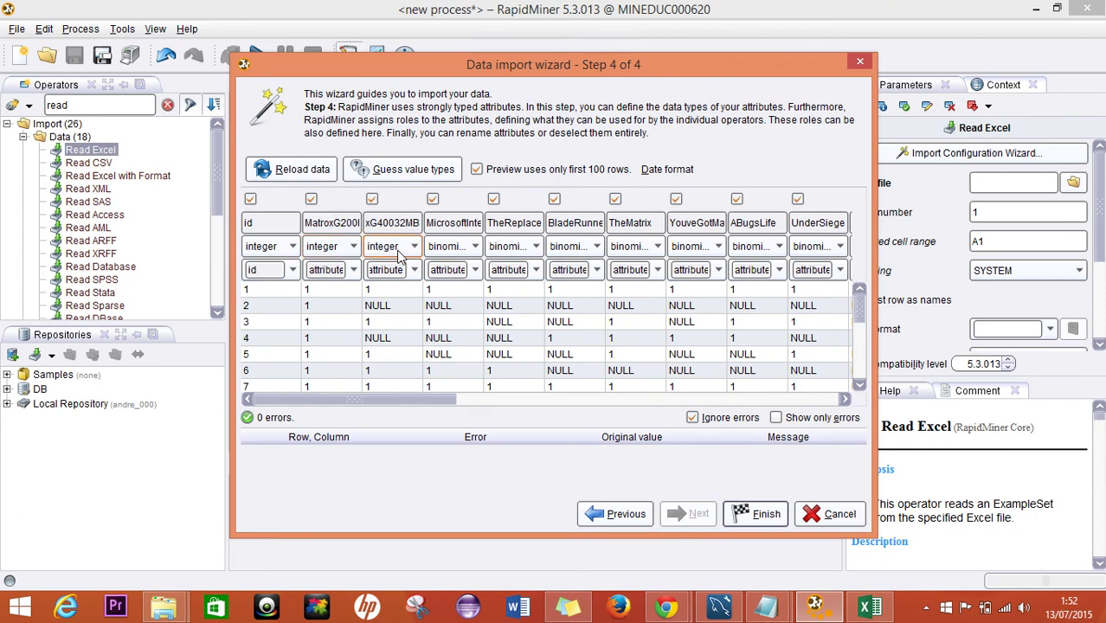
{"action": "left_click", "coordinate": [459, 249]}
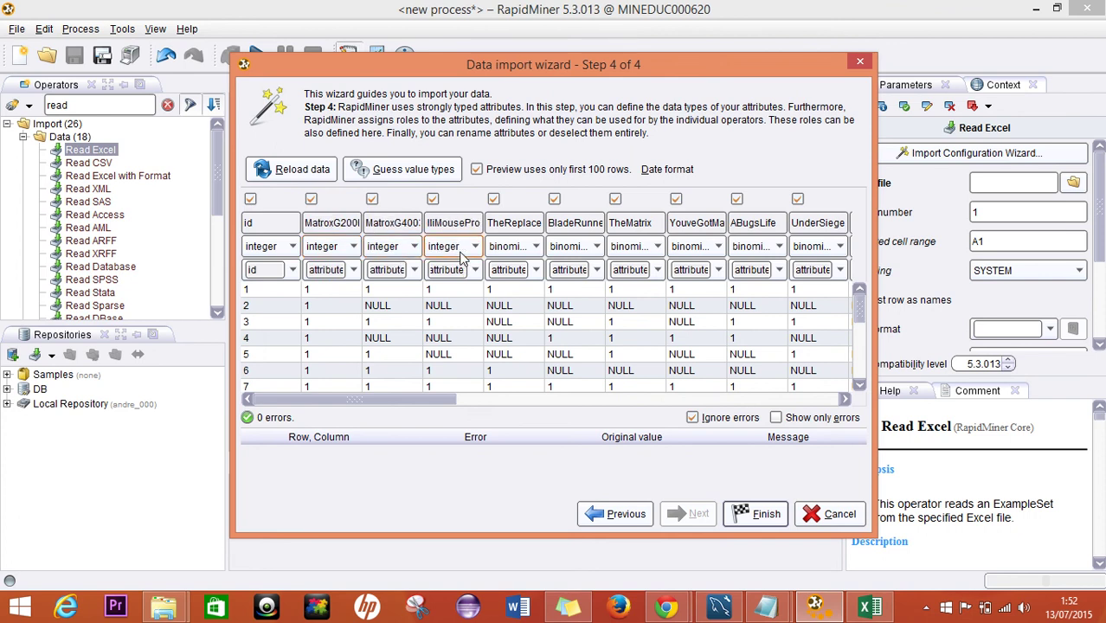
{"action": "left_click", "coordinate": [520, 249]}
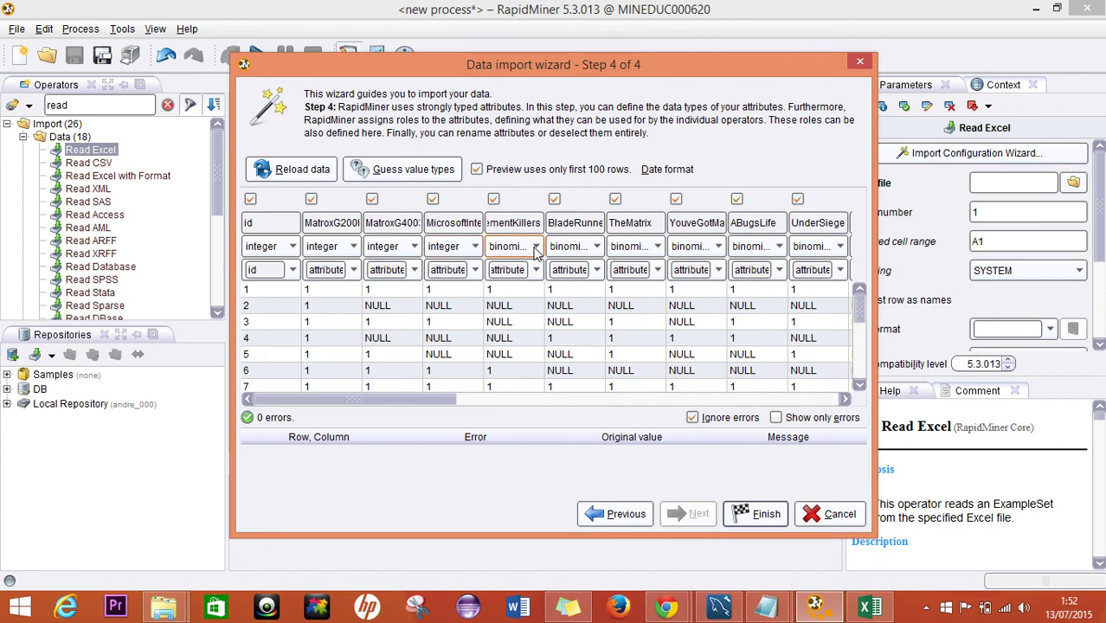
{"action": "left_click", "coordinate": [597, 250]}
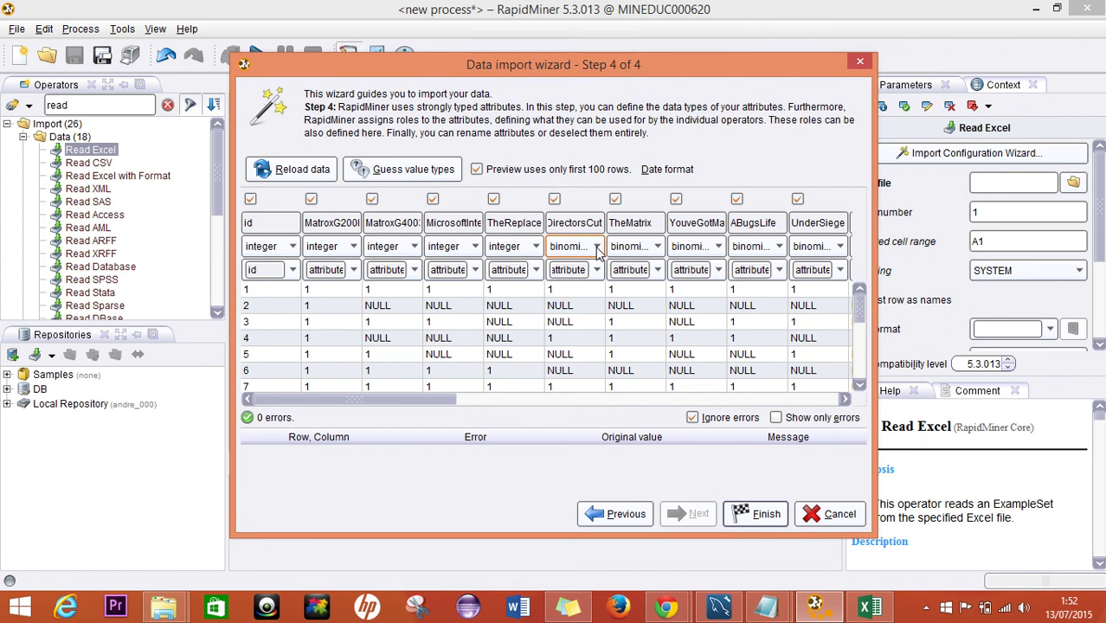
{"action": "left_click", "coordinate": [597, 249]}
{"action": "left_click", "coordinate": [660, 249]}
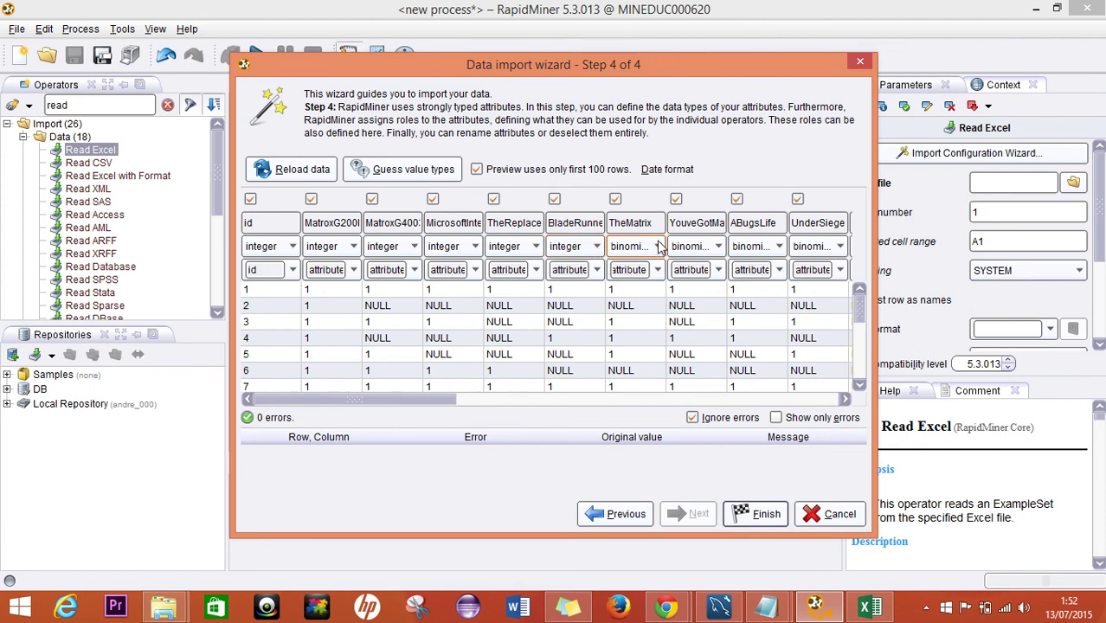
{"action": "left_click", "coordinate": [660, 247]}
{"action": "left_click", "coordinate": [718, 247]}
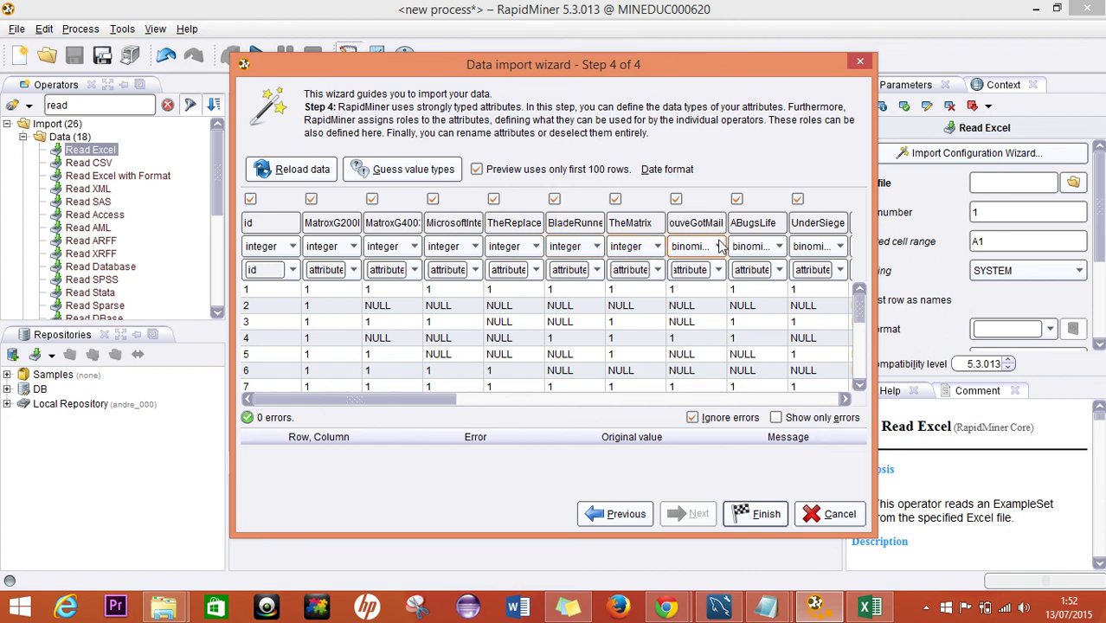
{"action": "key", "text": "i"}
{"action": "left_click", "coordinate": [782, 246]}
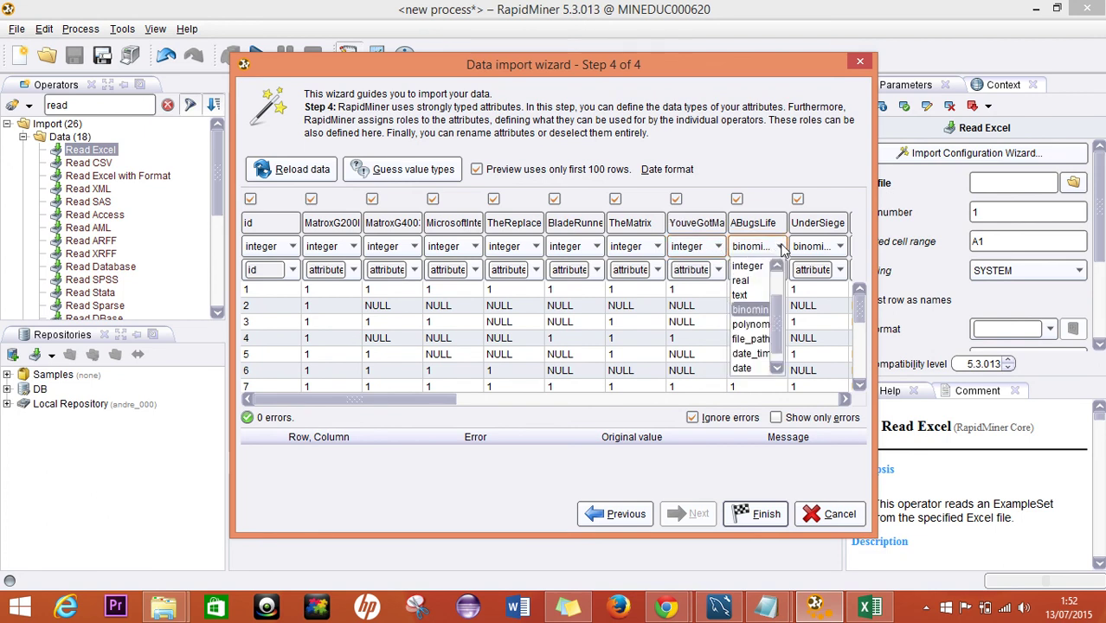
{"action": "key", "text": "i"}
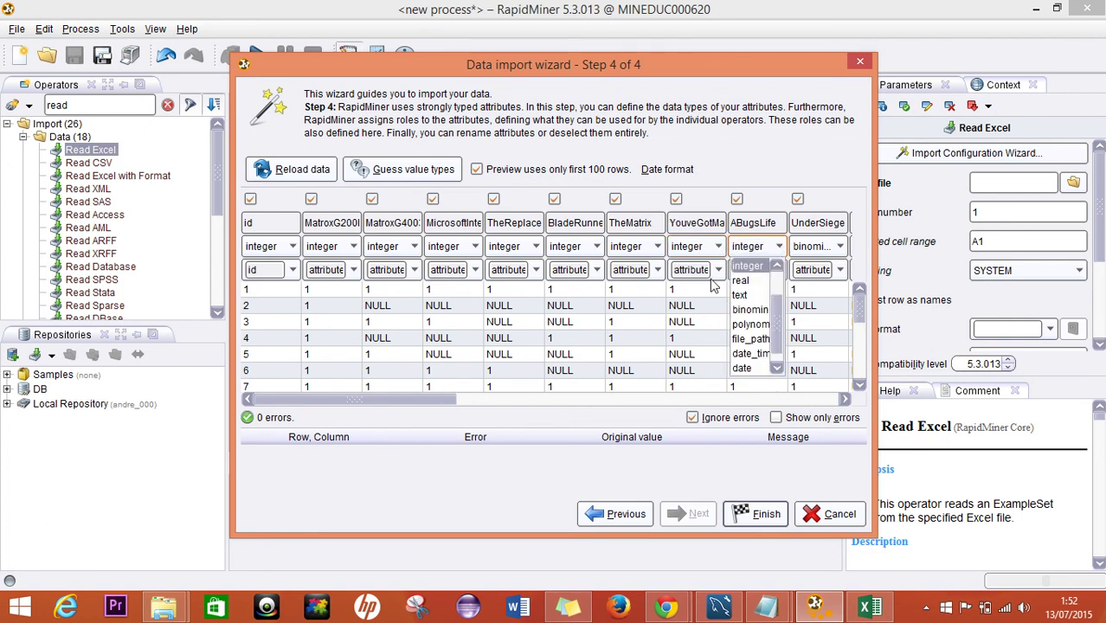
{"action": "left_click", "coordinate": [841, 247]}
{"action": "key", "text": "i"}
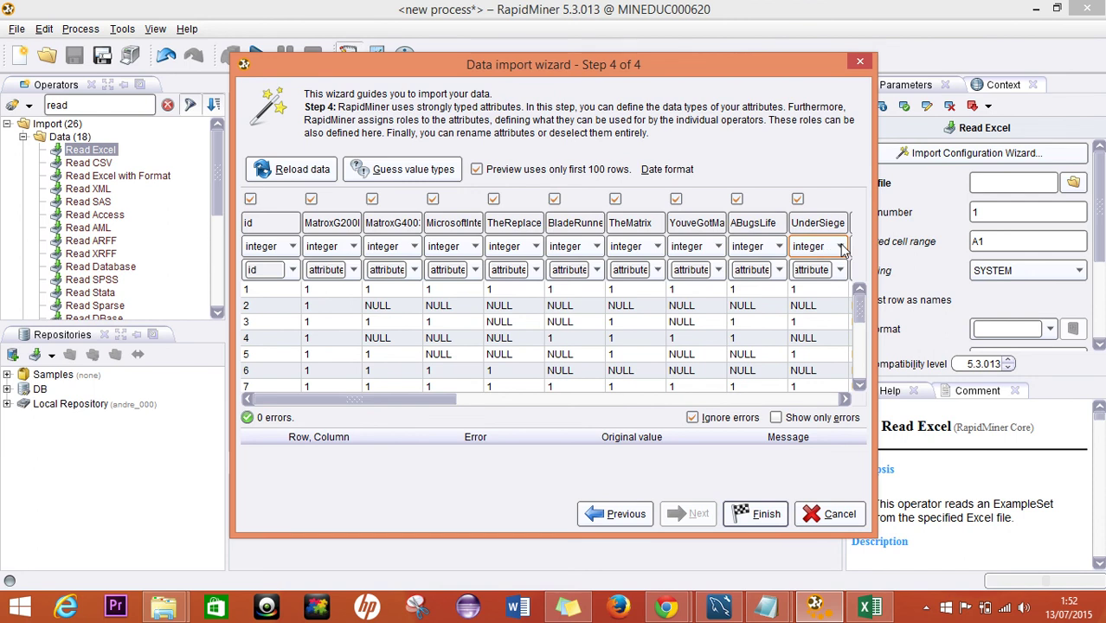
{"action": "left_click", "coordinate": [843, 249]}
Set the value type of the seven attributes following UnderSiege, up to and including CourageUnderFire, to integer
{"action": "left_click", "coordinate": [447, 404]}
{"action": "left_click_drag", "start_coordinate": [447, 405], "coordinate": [595, 403]}
{"action": "left_click", "coordinate": [441, 250]}
{"action": "key", "text": "i"}
{"action": "left_click", "coordinate": [500, 249]}
{"action": "key", "text": "i"}
{"action": "left_click", "coordinate": [561, 248]}
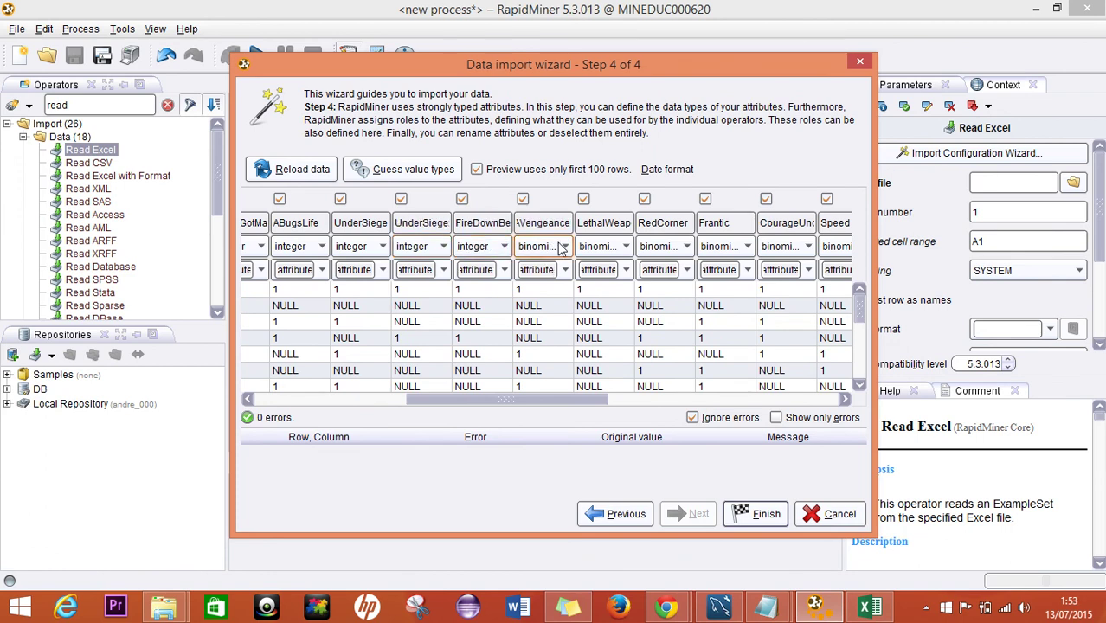
{"action": "key", "text": "i"}
{"action": "left_click", "coordinate": [629, 248]}
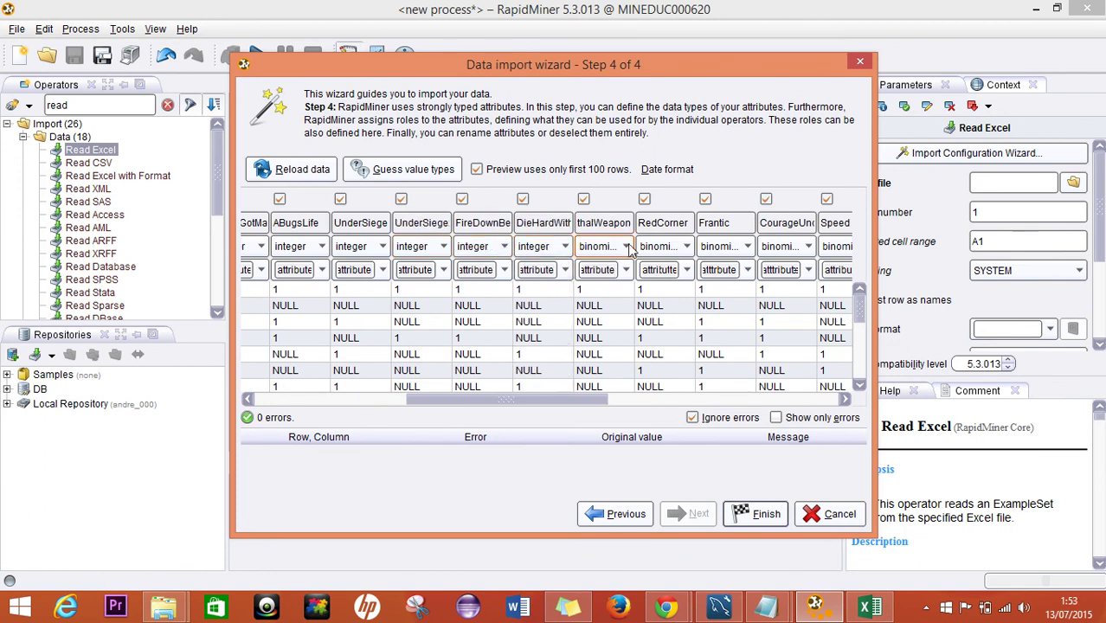
{"action": "key", "text": "i"}
{"action": "left_click", "coordinate": [664, 249]}
{"action": "key", "text": "i"}
{"action": "left_click", "coordinate": [715, 249]}
{"action": "key", "text": "i"}
{"action": "left_click", "coordinate": [779, 250]}
{"action": "key", "text": "i"}
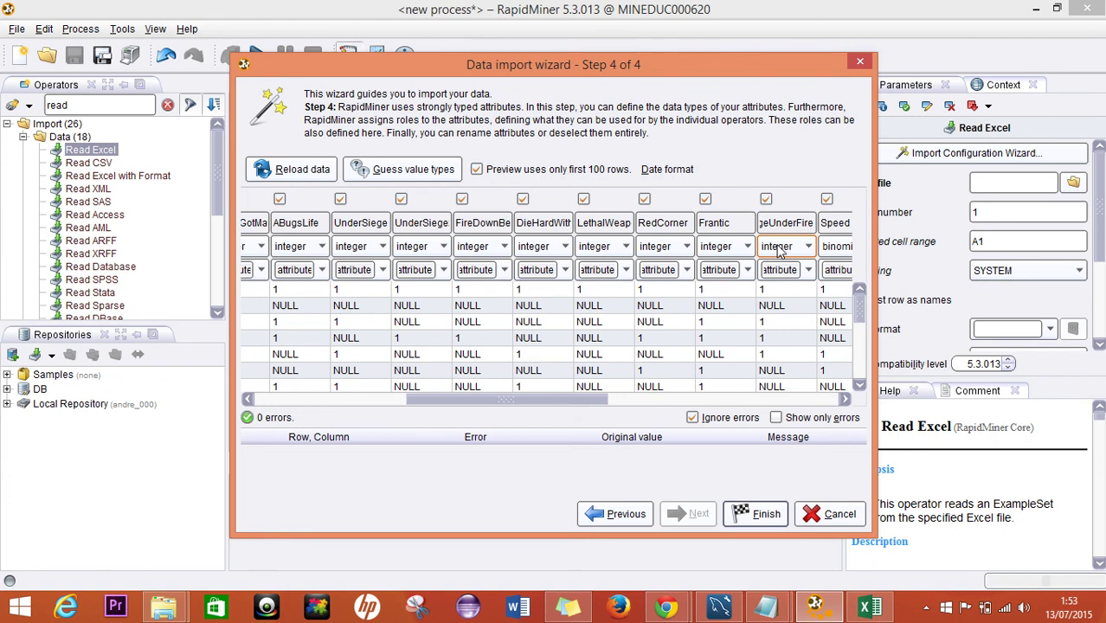
Set the value type of every attribute from Speed through TheWheelOfTime to integer
{"action": "left_click_drag", "start_coordinate": [517, 400], "coordinate": [642, 404]}
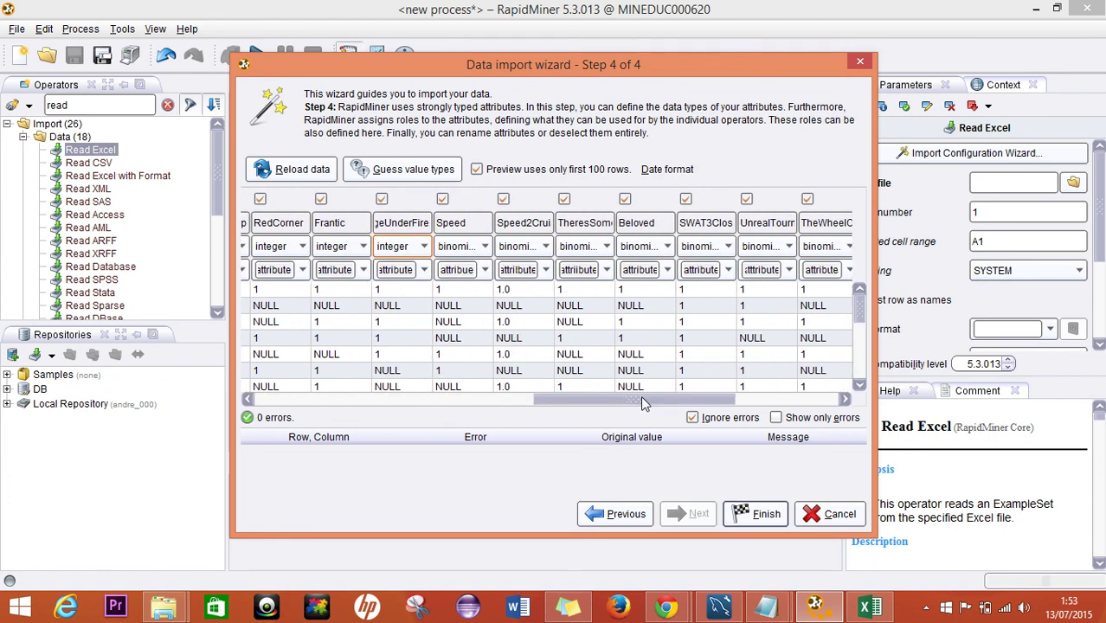
{"action": "left_click", "coordinate": [483, 246]}
{"action": "key", "text": "i"}
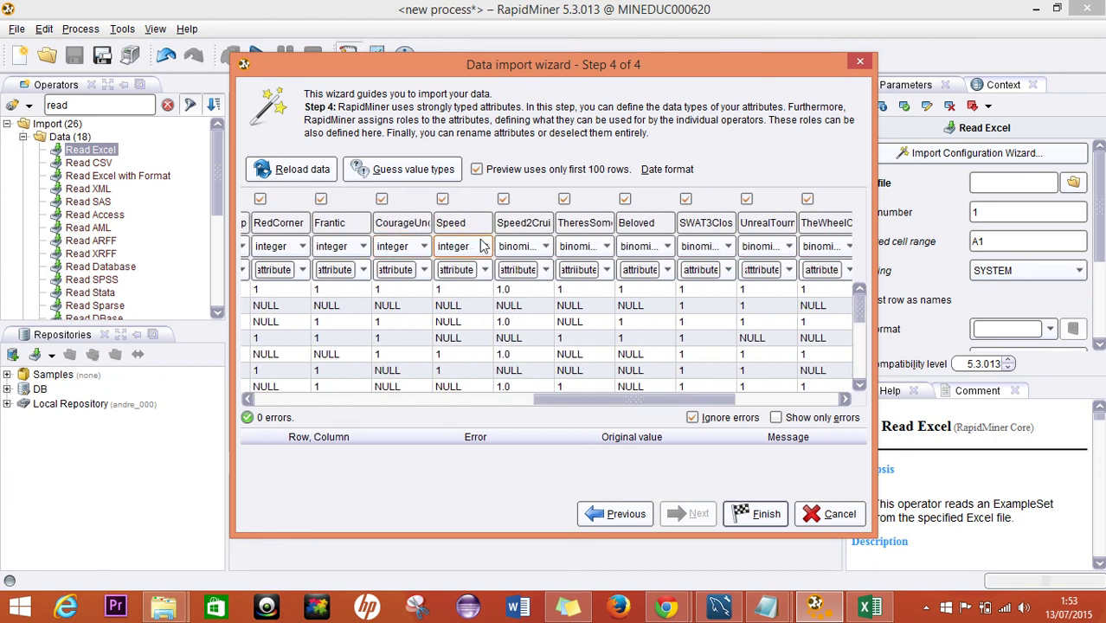
{"action": "left_click", "coordinate": [534, 247]}
{"action": "key", "text": "i"}
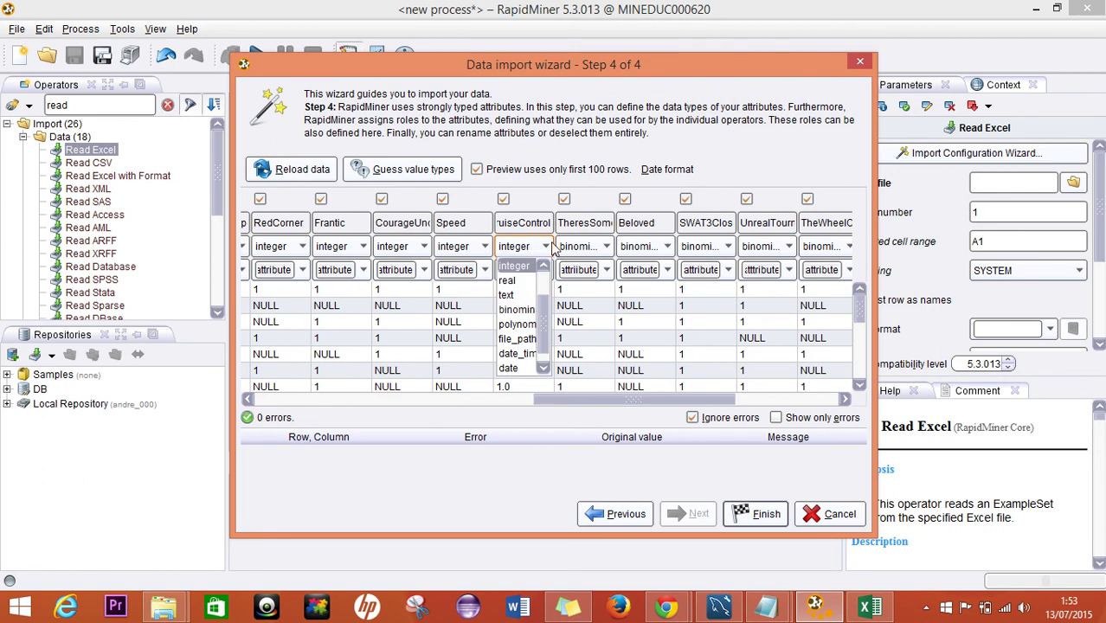
{"action": "left_click", "coordinate": [582, 247]}
{"action": "key", "text": "i"}
{"action": "left_click", "coordinate": [642, 247]}
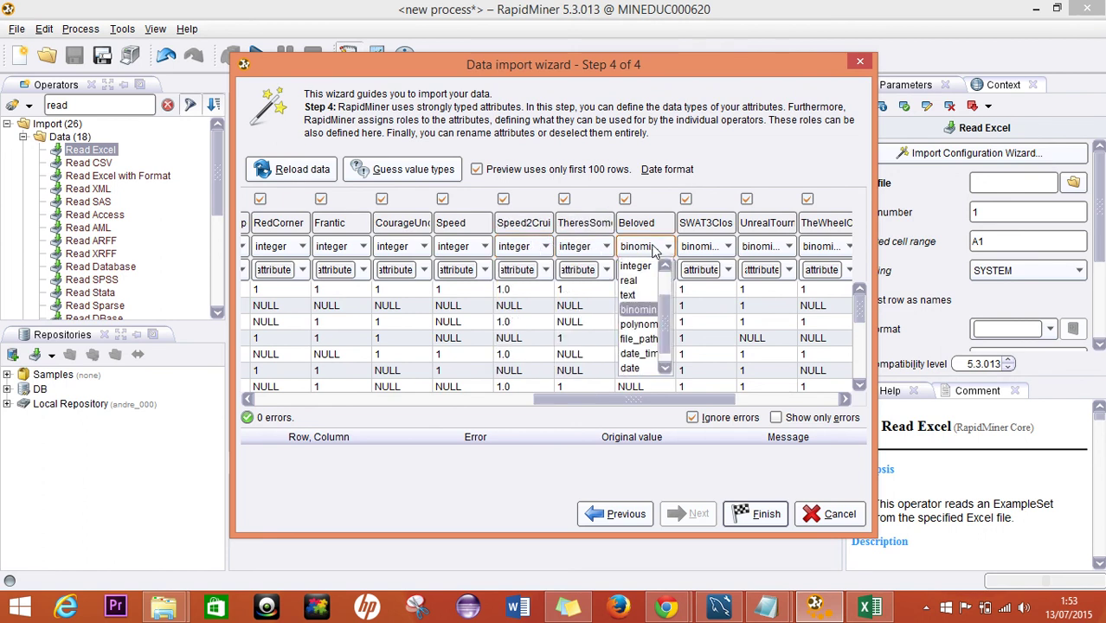
{"action": "key", "text": "i"}
{"action": "left_click", "coordinate": [704, 249]}
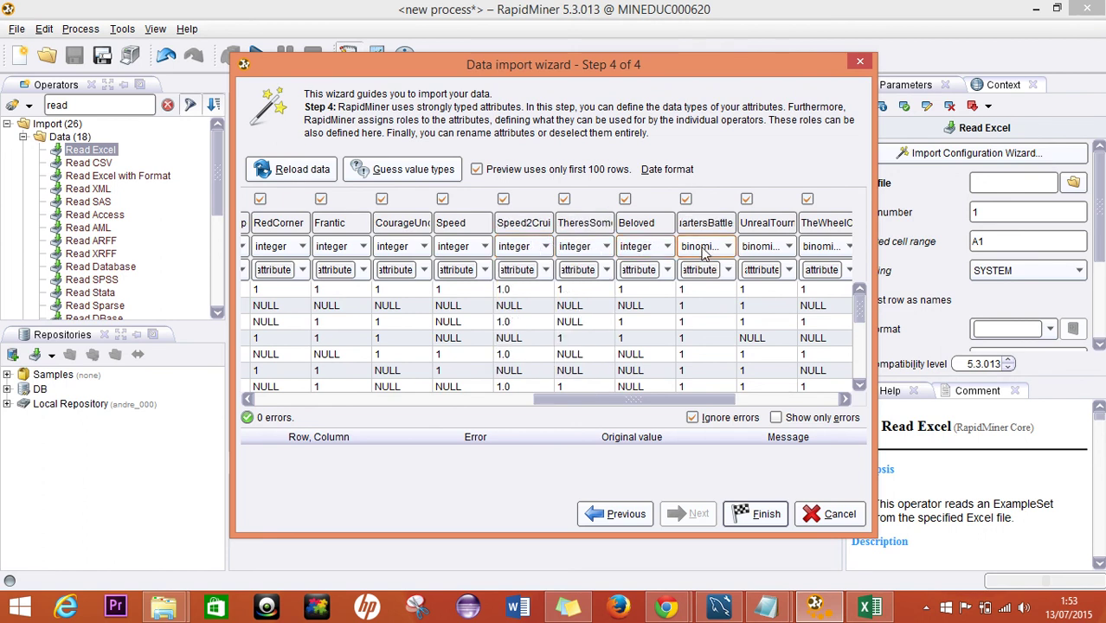
{"action": "key", "text": "i"}
{"action": "left_click", "coordinate": [750, 248]}
{"action": "key", "text": "i"}
{"action": "left_click", "coordinate": [822, 249]}
{"action": "key", "text": "i"}
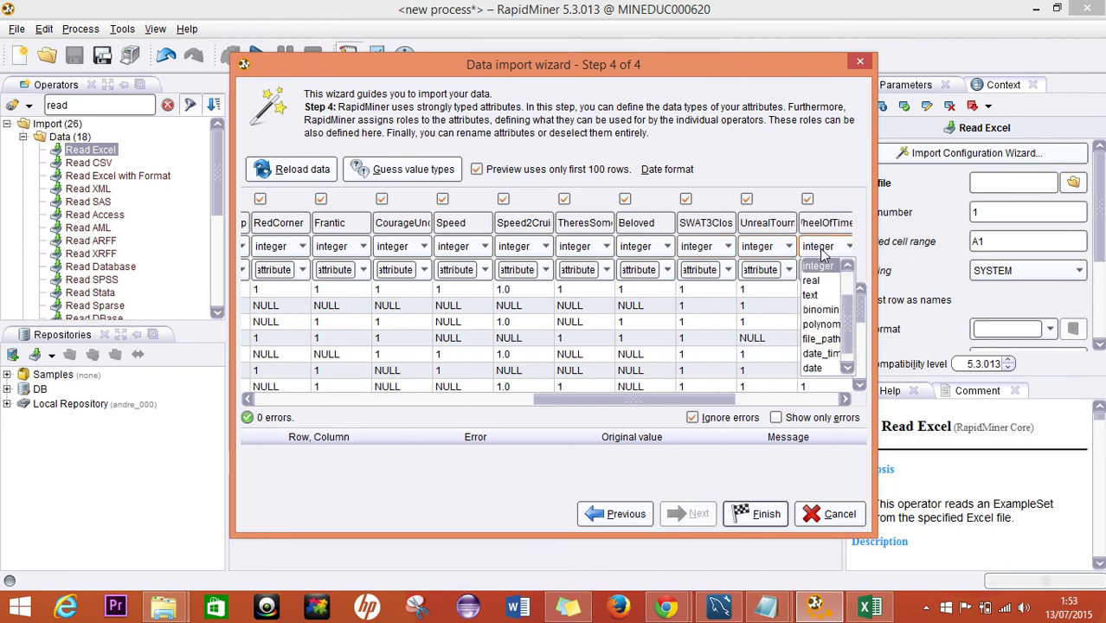
Set the value type of the remaining five attributes, following TheWheelOfTime through SamsungGalaxyTab, to integer
{"action": "left_click_drag", "start_coordinate": [676, 399], "coordinate": [784, 389]}
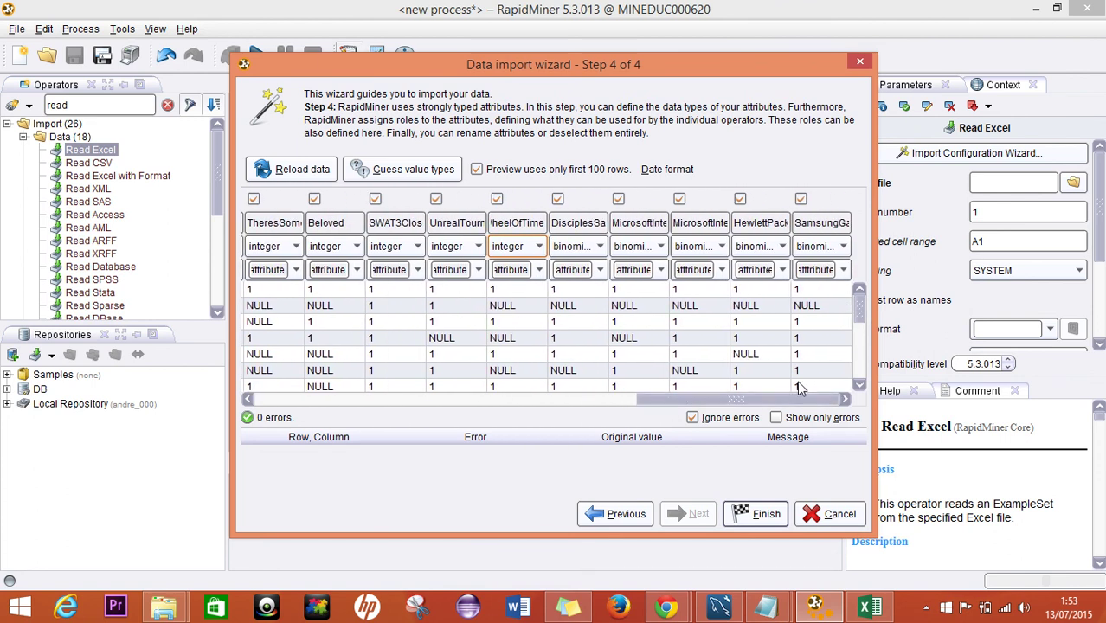
{"action": "left_click", "coordinate": [580, 247]}
{"action": "key", "text": "i"}
{"action": "left_click", "coordinate": [636, 249]}
{"action": "key", "text": "i"}
{"action": "left_click", "coordinate": [686, 248]}
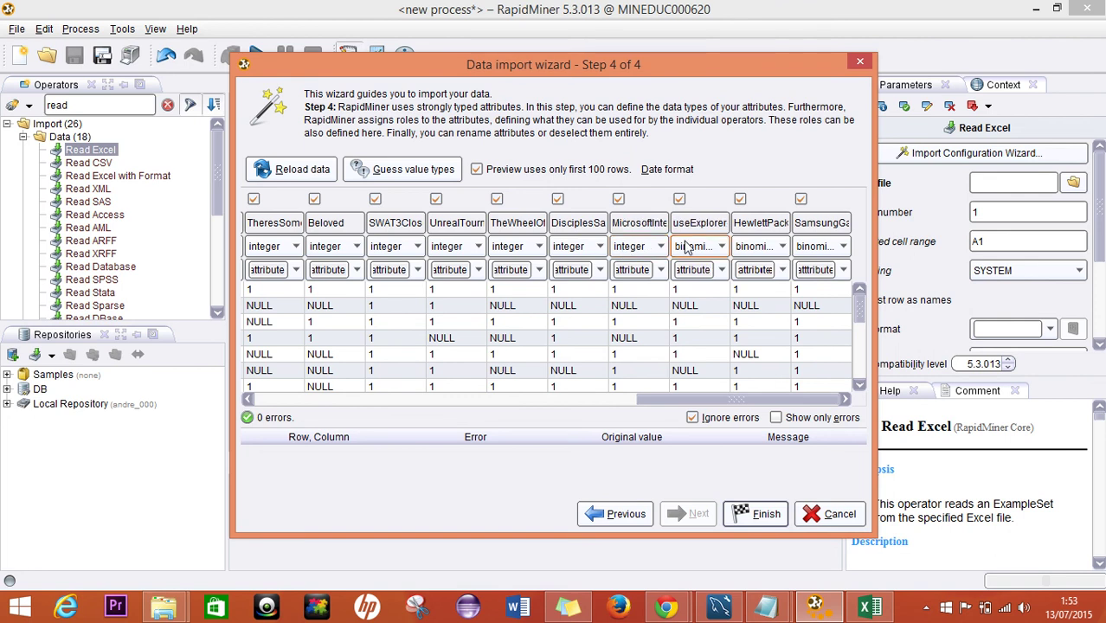
{"action": "key", "text": "i"}
{"action": "left_click", "coordinate": [752, 248]}
{"action": "key", "text": "i"}
{"action": "left_click", "coordinate": [810, 248]}
{"action": "key", "text": "i"}
{"action": "left_click", "coordinate": [759, 248]}
{"action": "left_click", "coordinate": [759, 249]}
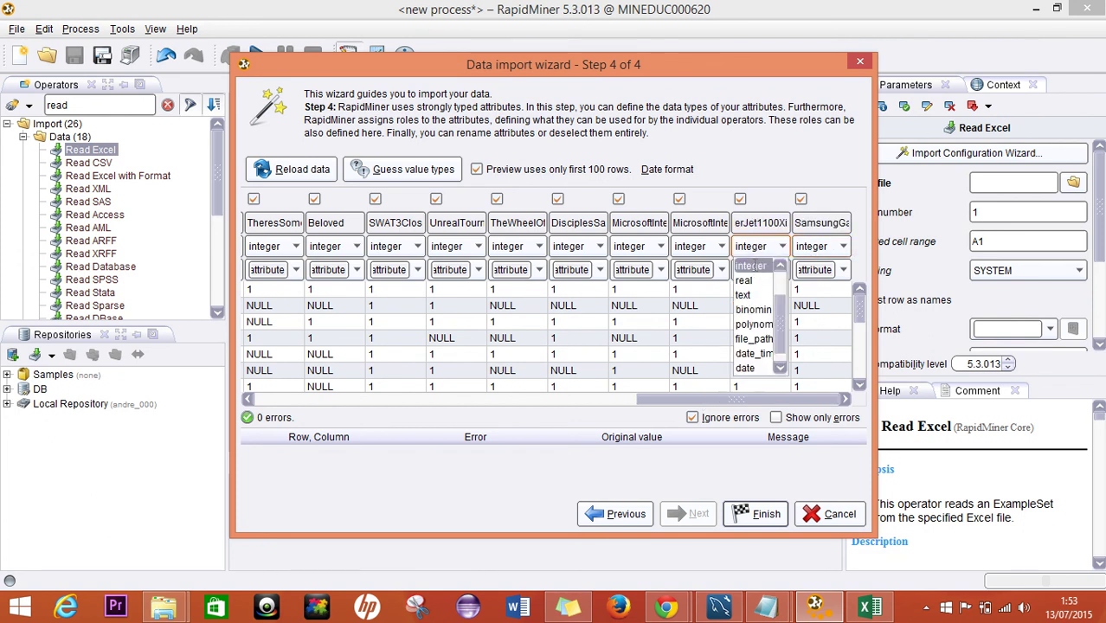
{"action": "left_click", "coordinate": [756, 267]}
Finish the Read Excel import configuration and dismiss the wizard's new file selection dialog
{"action": "left_click_drag", "start_coordinate": [684, 400], "coordinate": [297, 401]}
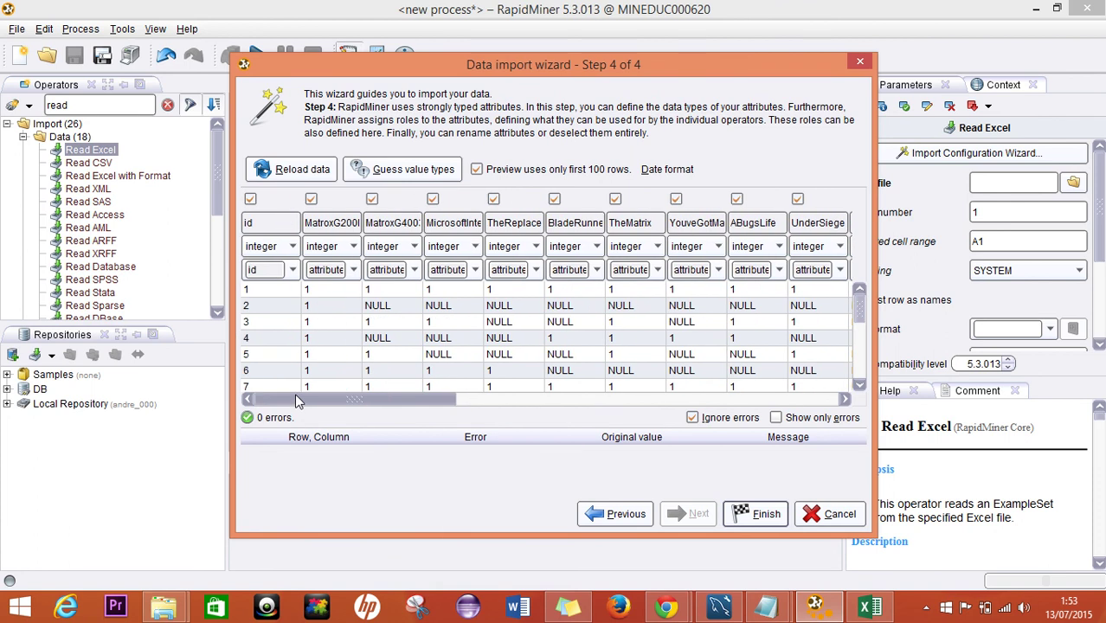
{"action": "left_click", "coordinate": [756, 514]}
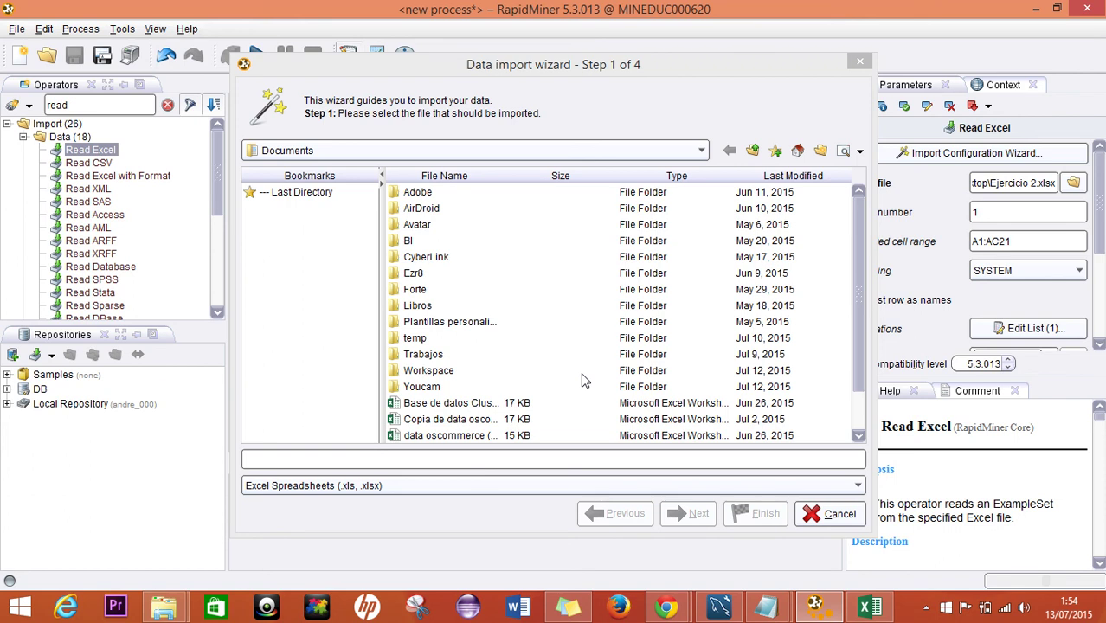
{"action": "key", "text": "Escape"}
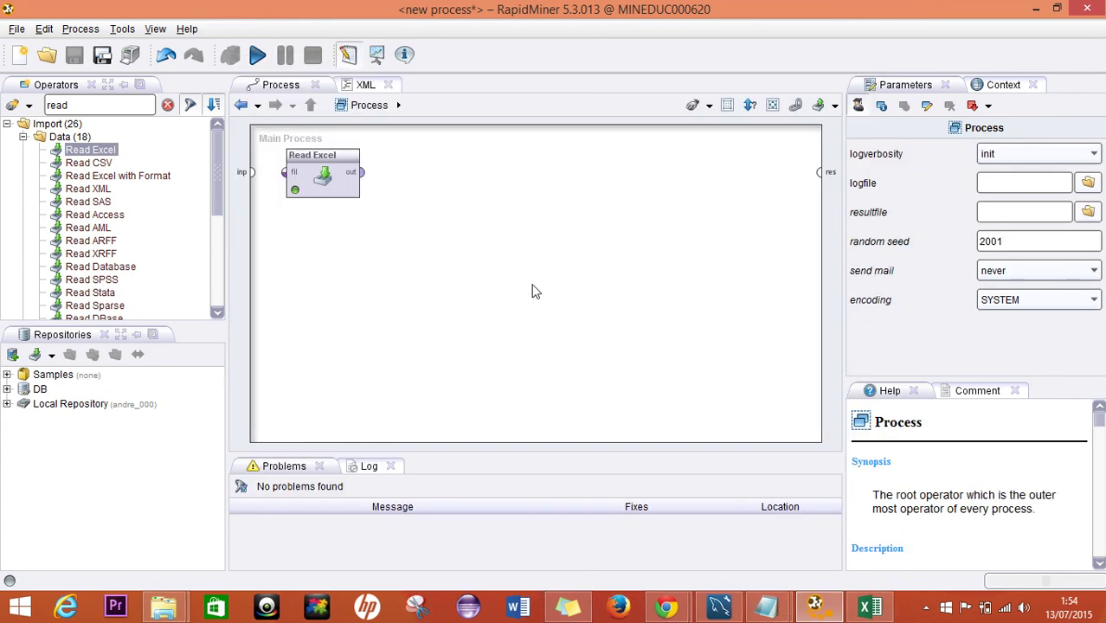
Connect Read Excel's out port to the process result port and run the process
{"action": "left_click", "coordinate": [361, 173]}
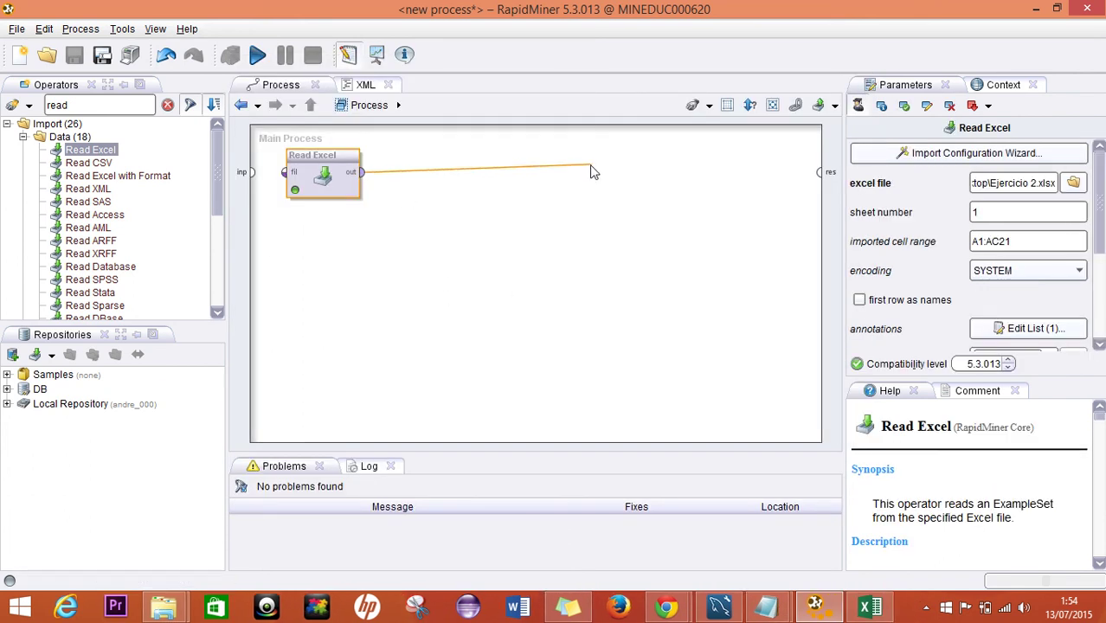
{"action": "left_click", "coordinate": [822, 173]}
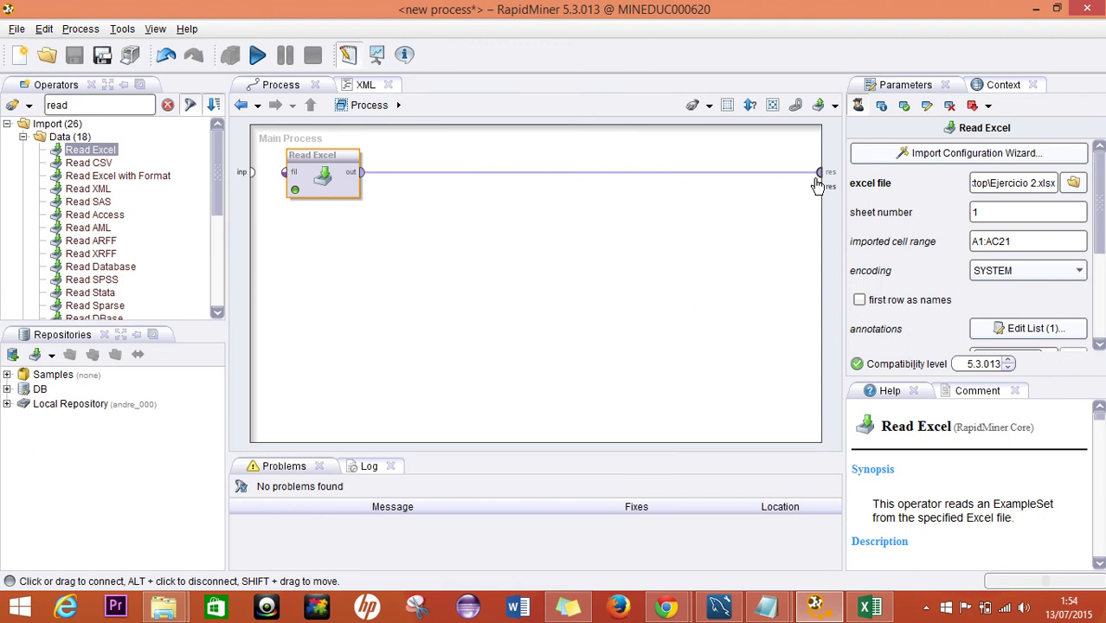
{"action": "left_click", "coordinate": [258, 55]}
Review the attributes and rows of the imported example set, and return to the process design
{"action": "left_click_drag", "start_coordinate": [130, 459], "coordinate": [530, 452]}
{"action": "left_click_drag", "start_coordinate": [81, 435], "coordinate": [77, 437]}
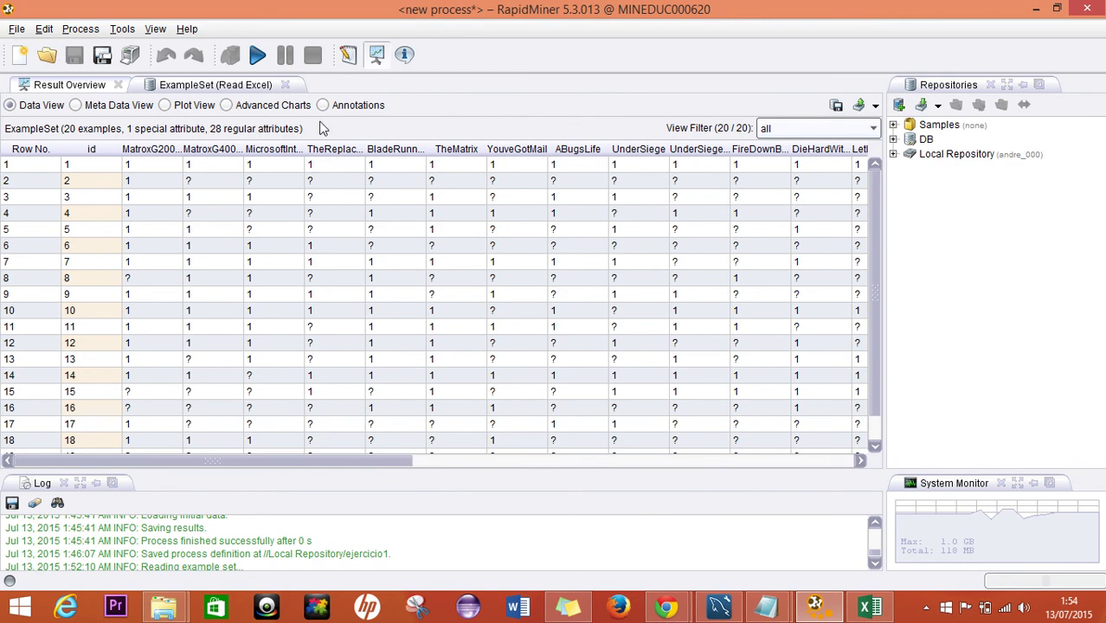
{"action": "left_click", "coordinate": [347, 55]}
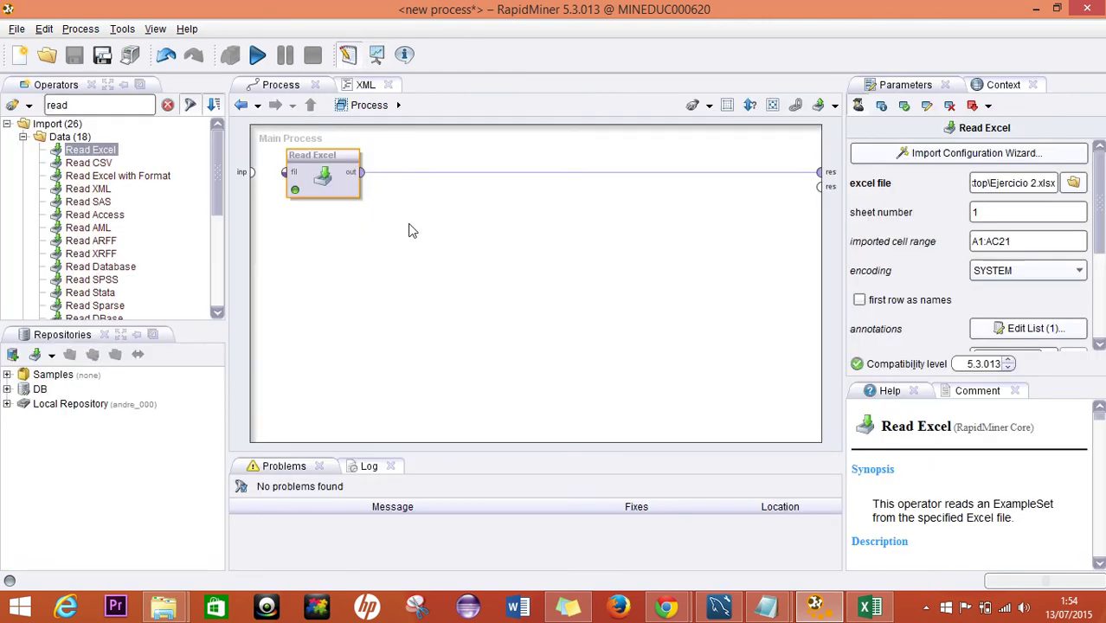
Insert a Replace Missing Values operator between Read Excel and the process result, with its default replacement set to zero
{"action": "double_click", "coordinate": [128, 113]}
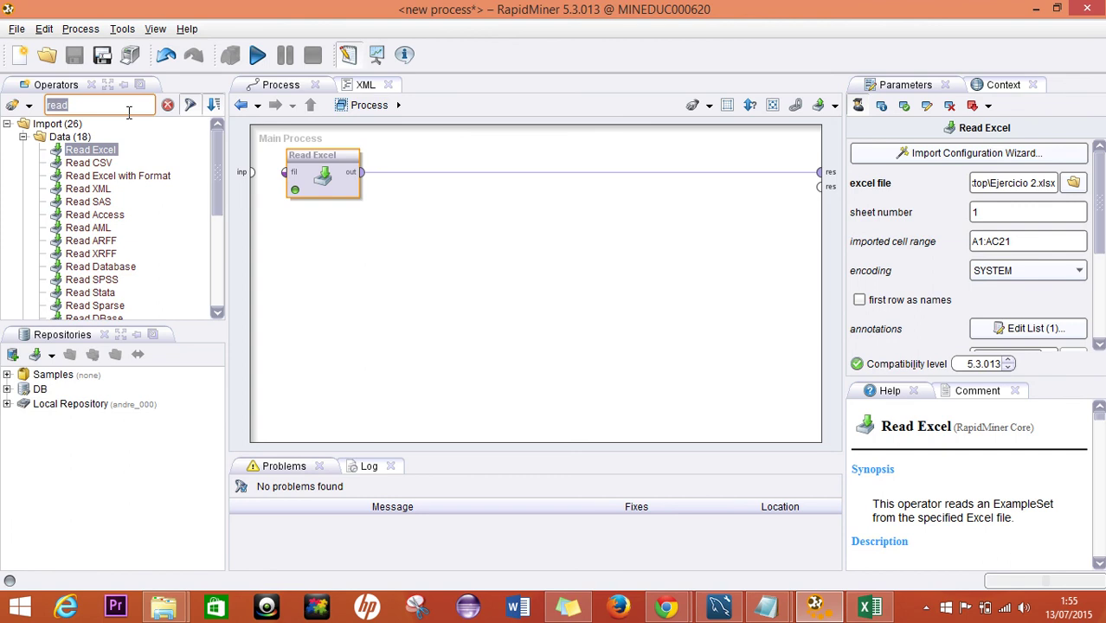
{"action": "type", "text": "miss"}
{"action": "left_click_drag", "start_coordinate": [108, 177], "coordinate": [419, 180]}
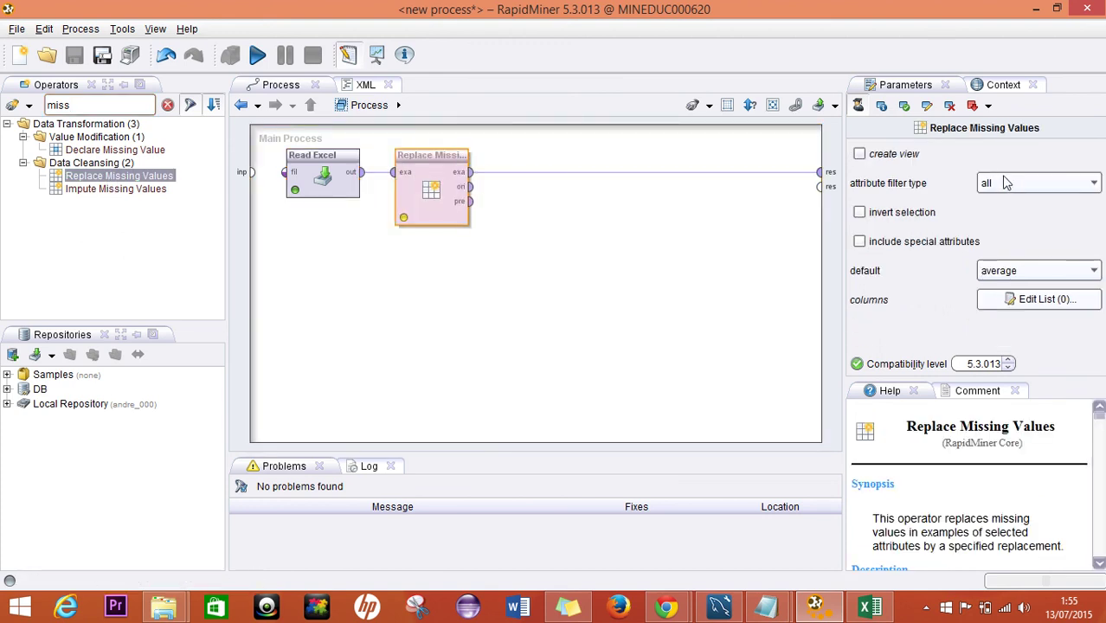
{"action": "left_click", "coordinate": [1010, 270]}
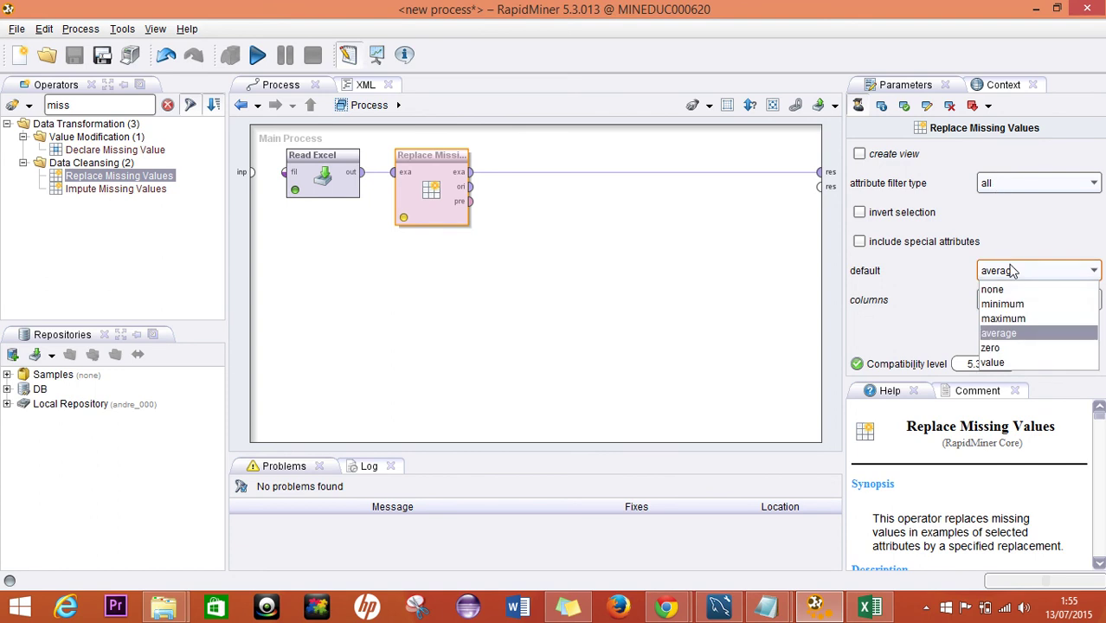
{"action": "left_click", "coordinate": [1000, 348]}
{"action": "left_click", "coordinate": [736, 323]}
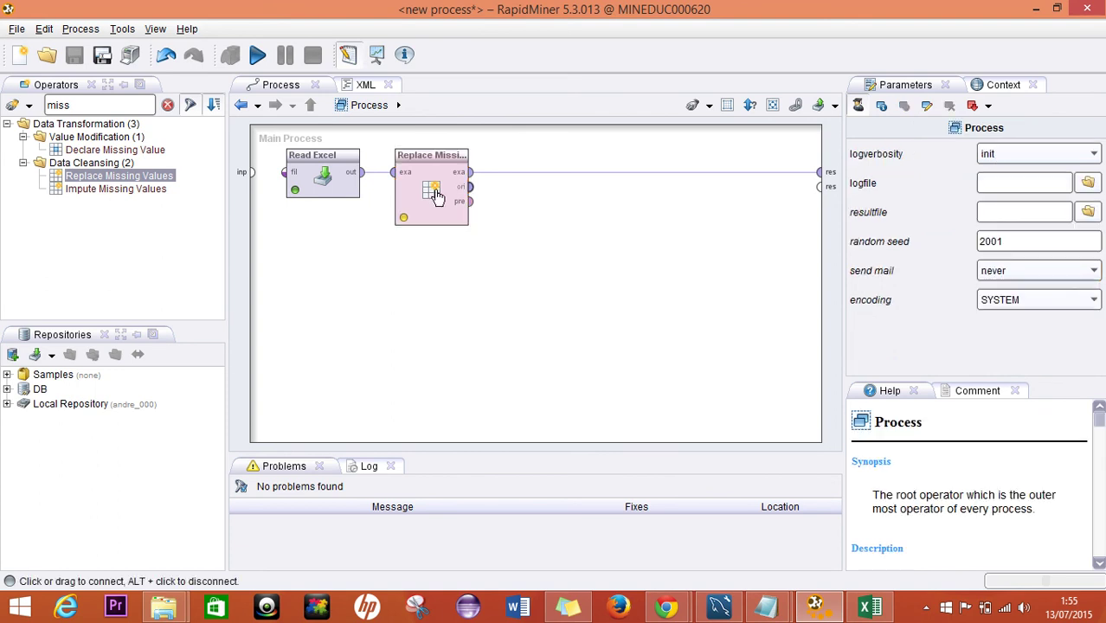
Run the process, check the example set produced by Replace Missing Values, and return to the process design
{"action": "left_click", "coordinate": [257, 55]}
{"action": "left_click", "coordinate": [251, 215]}
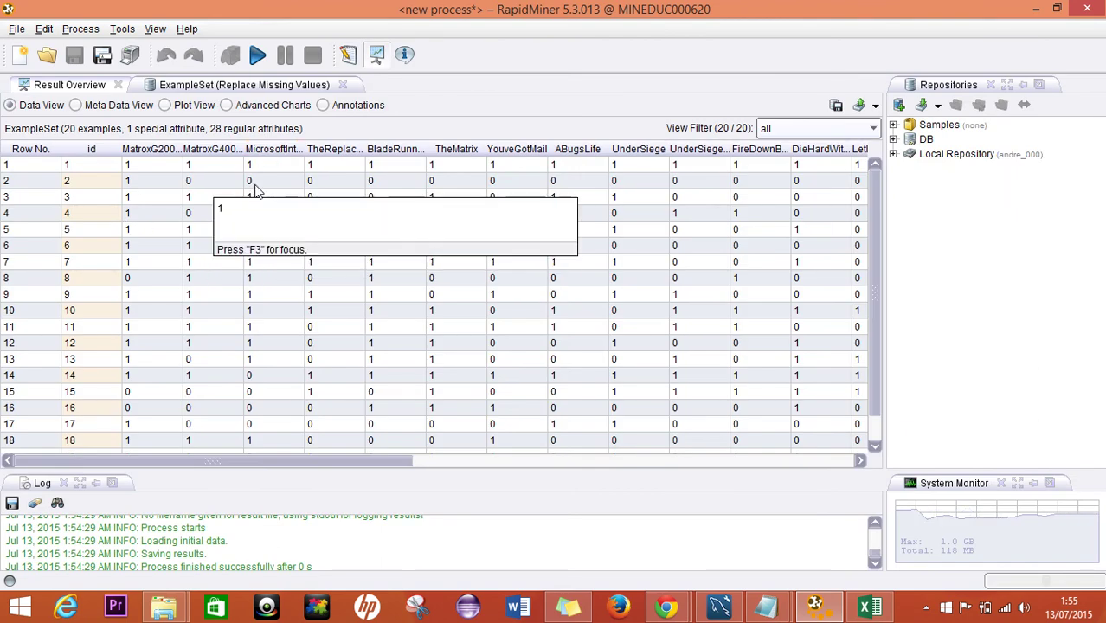
{"action": "left_click", "coordinate": [348, 55]}
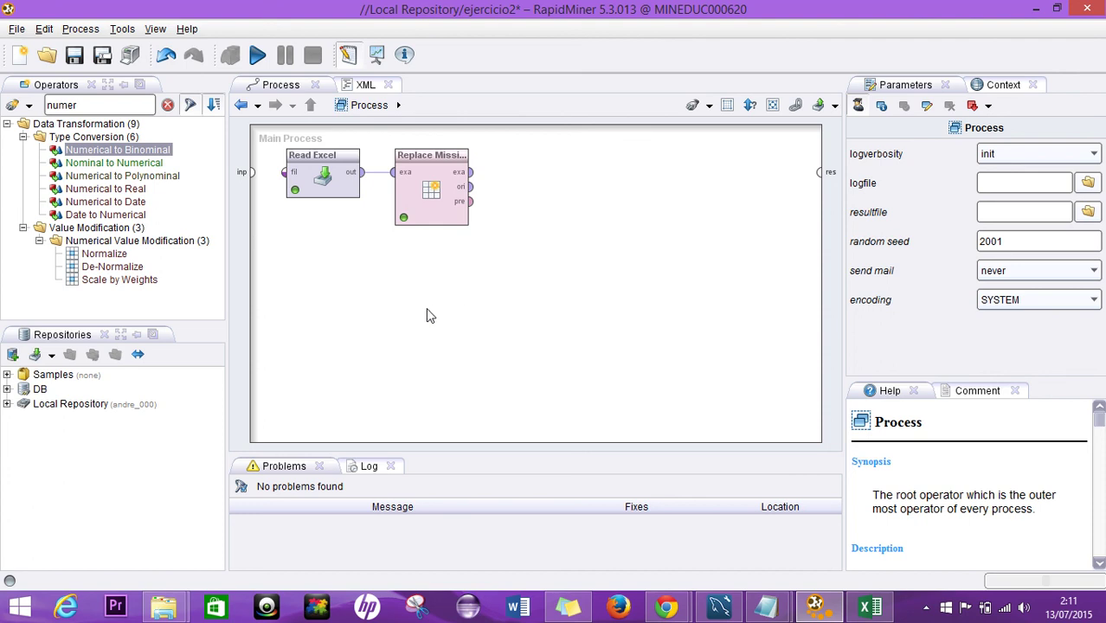
Add a k-Means clustering operator fed by the example set output of Replace Missing Values
{"action": "double_click", "coordinate": [103, 105]}
{"action": "key", "text": "BackSpace"}
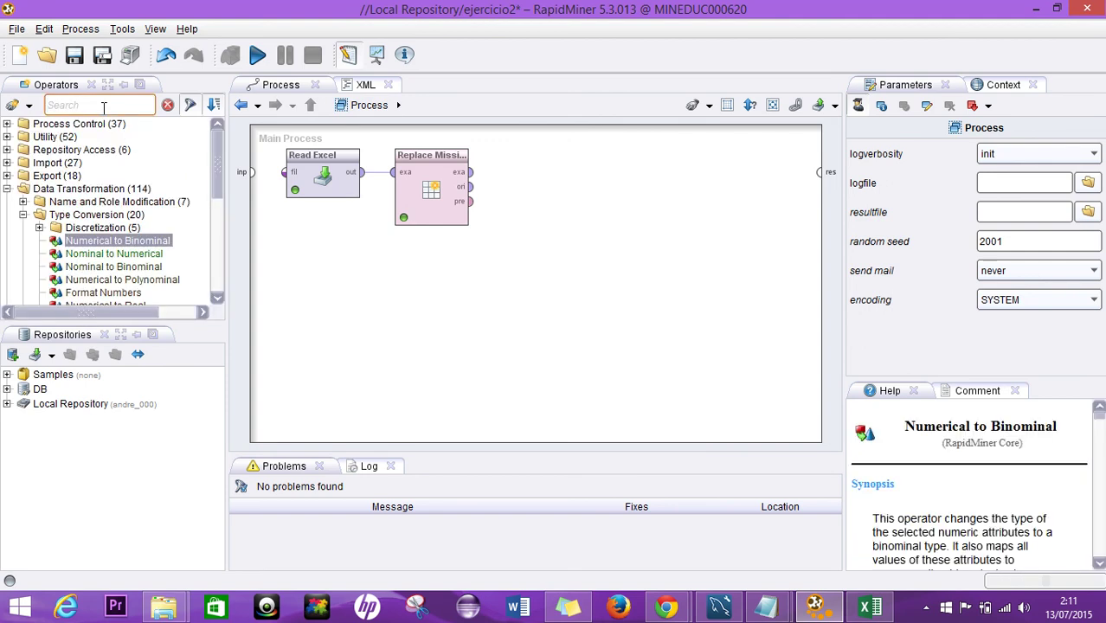
{"action": "type", "text": "k-"}
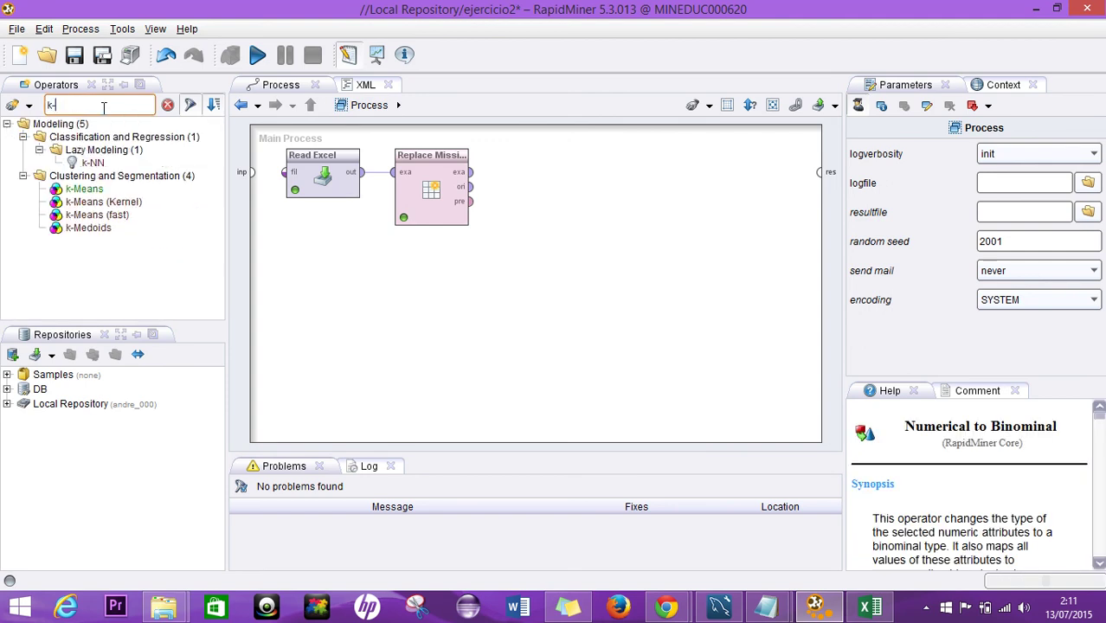
{"action": "type", "text": "me"}
{"action": "mouse_move", "coordinate": [86, 151]}
{"action": "left_mouse_down"}
{"action": "mouse_move", "coordinate": [524, 185]}
{"action": "mouse_move", "coordinate": [539, 176]}
{"action": "mouse_move", "coordinate": [501, 286]}
{"action": "mouse_move", "coordinate": [509, 251]}
{"action": "mouse_move", "coordinate": [554, 205]}
{"action": "mouse_move", "coordinate": [525, 201]}
{"action": "mouse_move", "coordinate": [502, 173]}
{"action": "left_mouse_up"}
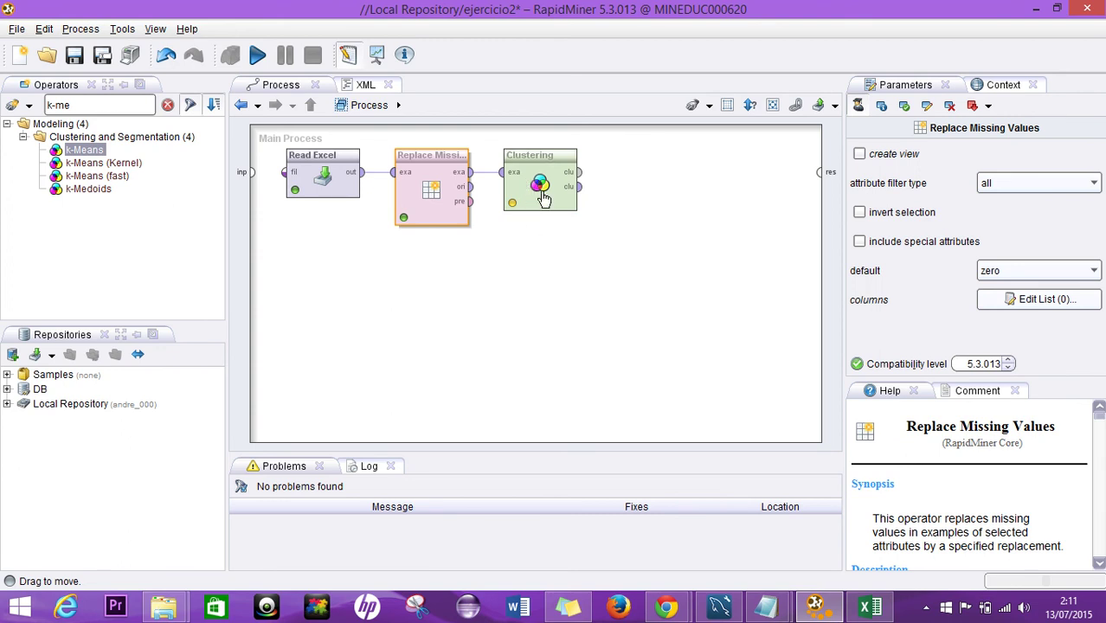
Set the number of clusters k of the k-Means operator to 4
{"action": "left_click", "coordinate": [542, 199]}
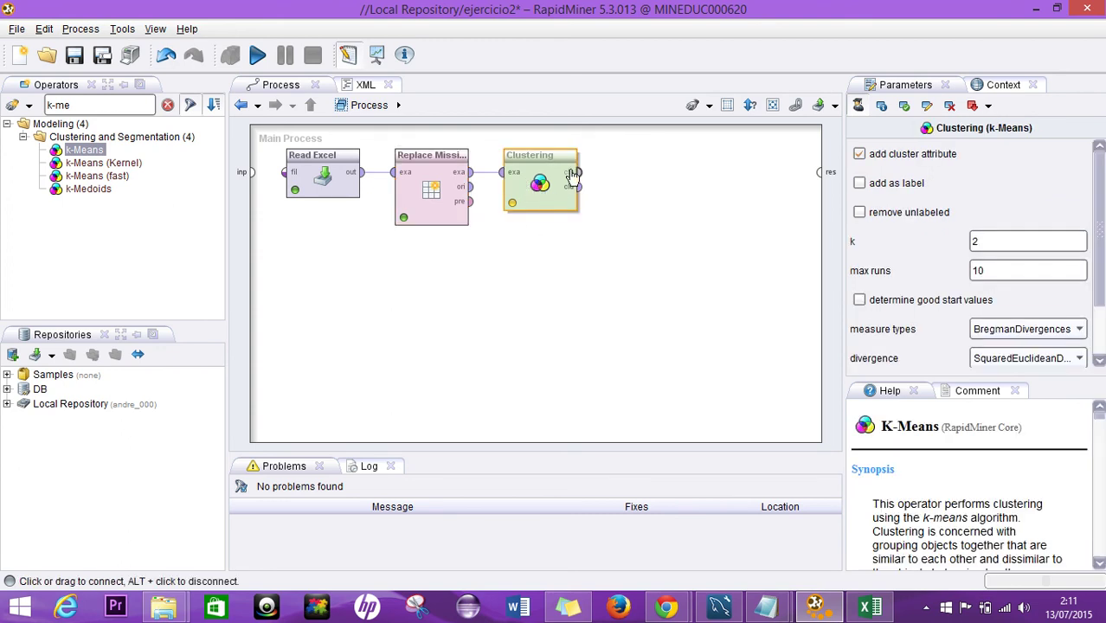
{"action": "left_click", "coordinate": [1002, 240]}
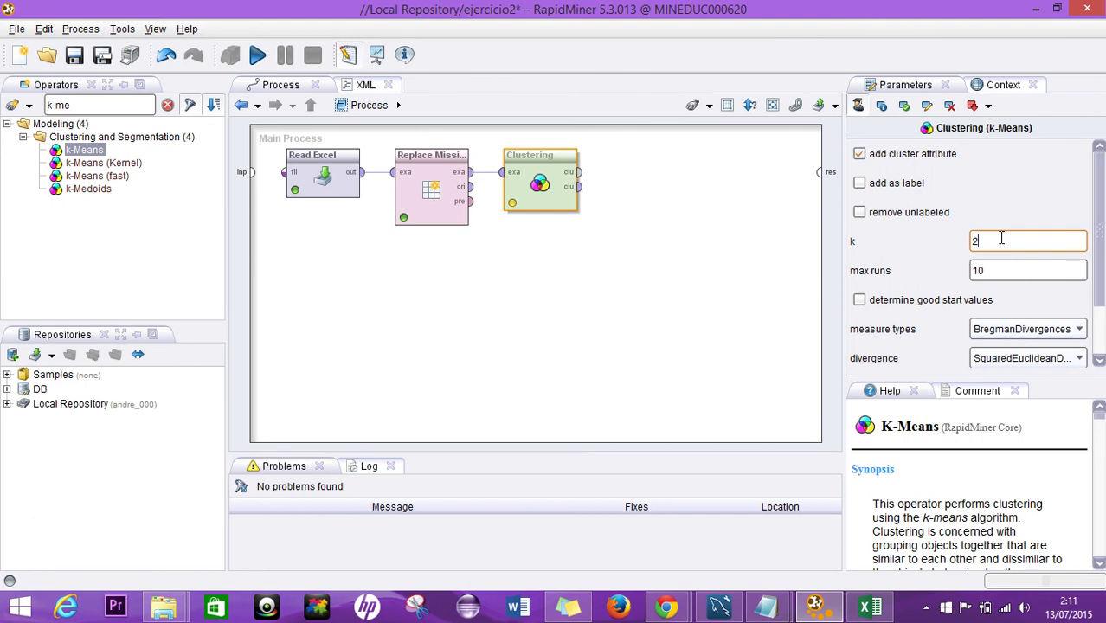
{"action": "left_click_drag", "start_coordinate": [1002, 241], "coordinate": [946, 245]}
{"action": "left_click", "coordinate": [718, 264]}
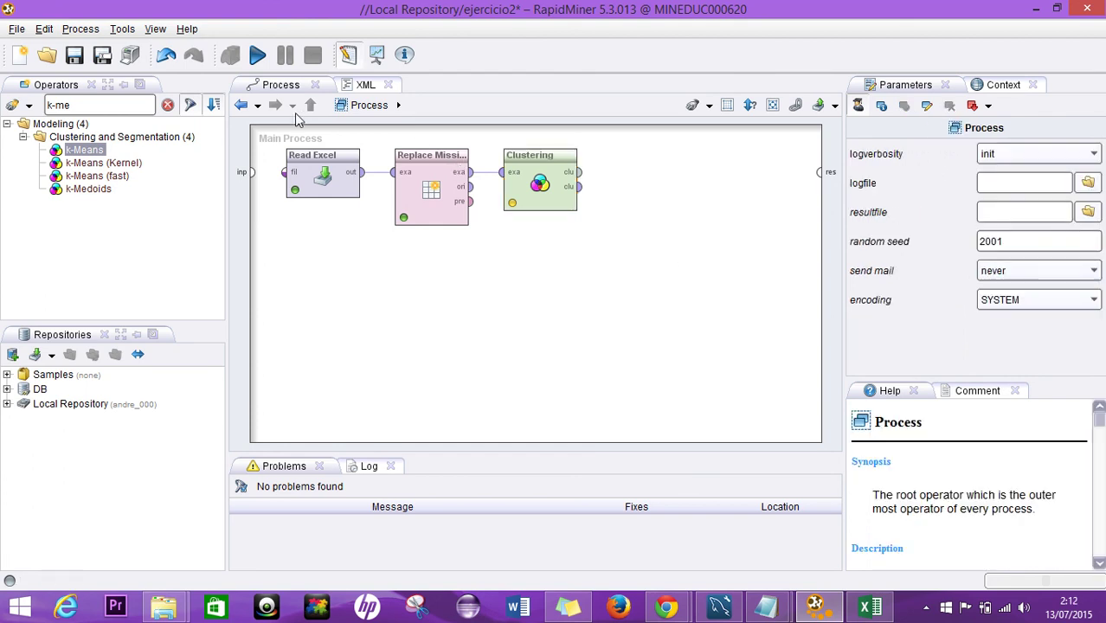
Find the Create Association Rules operator and place it near the process result port
{"action": "left_click", "coordinate": [113, 104]}
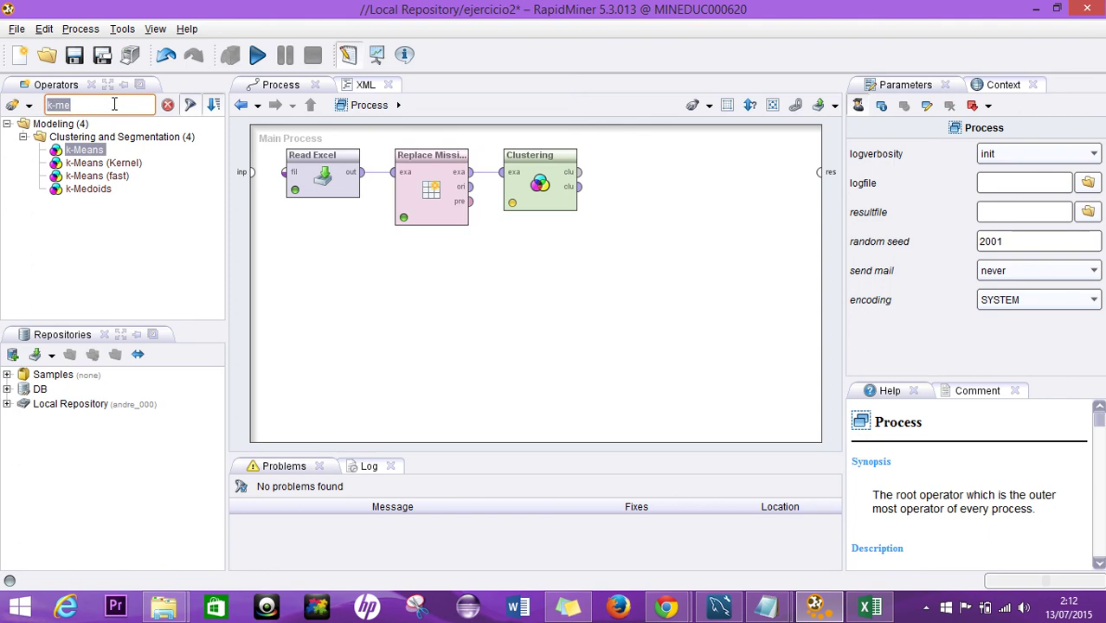
{"action": "type", "text": "ass"}
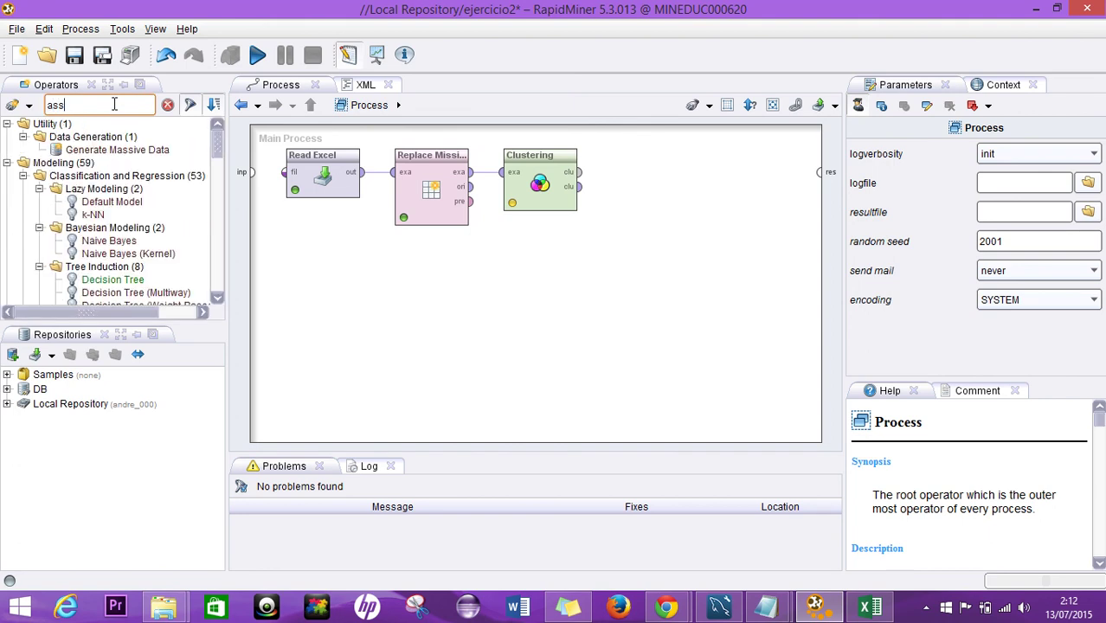
{"action": "key", "text": "BackSpace"}
{"action": "type", "text": "so"}
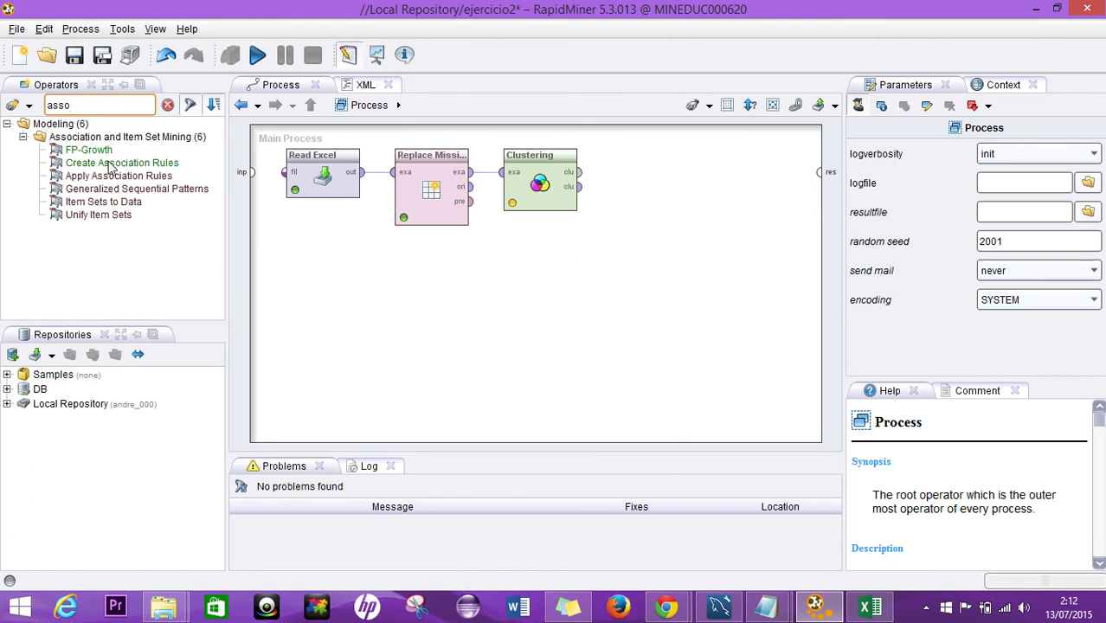
{"action": "left_click_drag", "start_coordinate": [107, 166], "coordinate": [738, 180]}
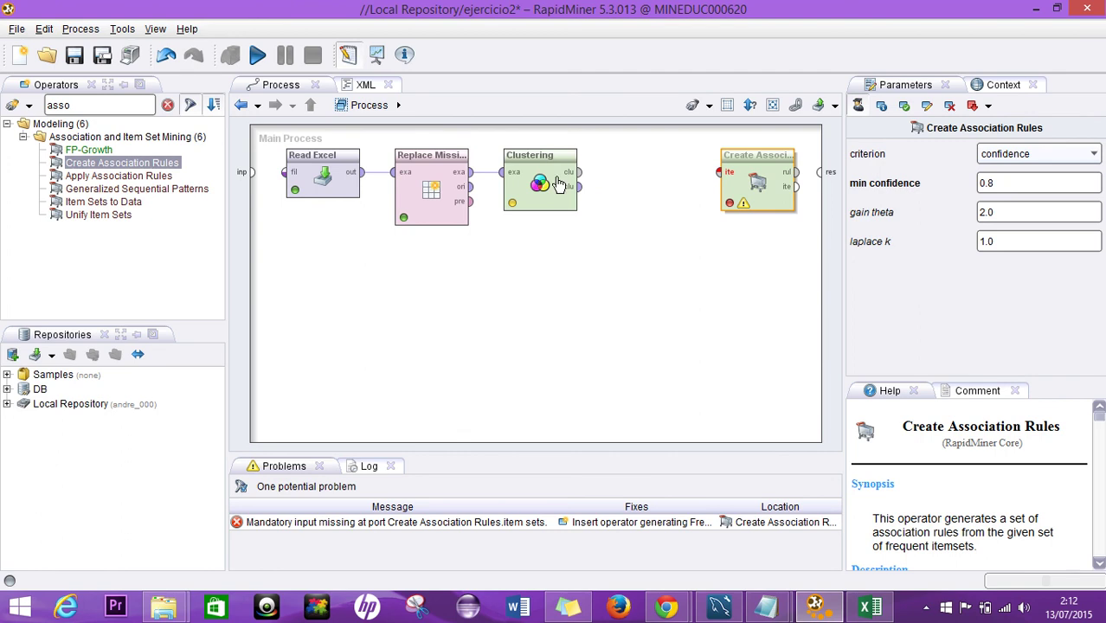
Add an FP-Growth operator below the main row and connect its frequent sets output to Create Association Rules
{"action": "left_click", "coordinate": [91, 153]}
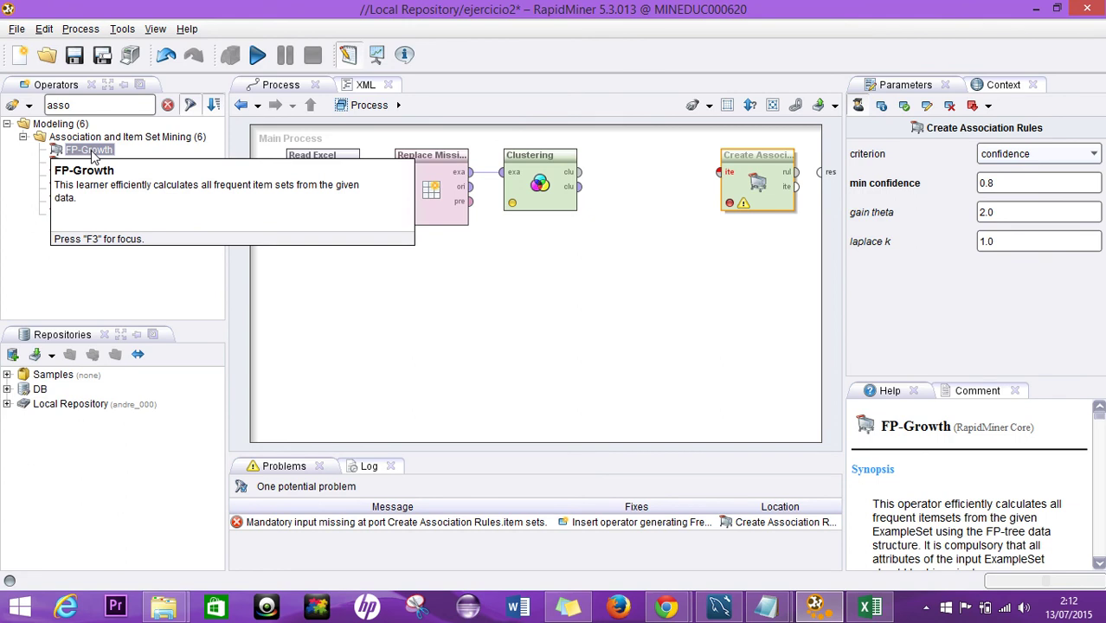
{"action": "left_click_drag", "start_coordinate": [93, 154], "coordinate": [649, 251]}
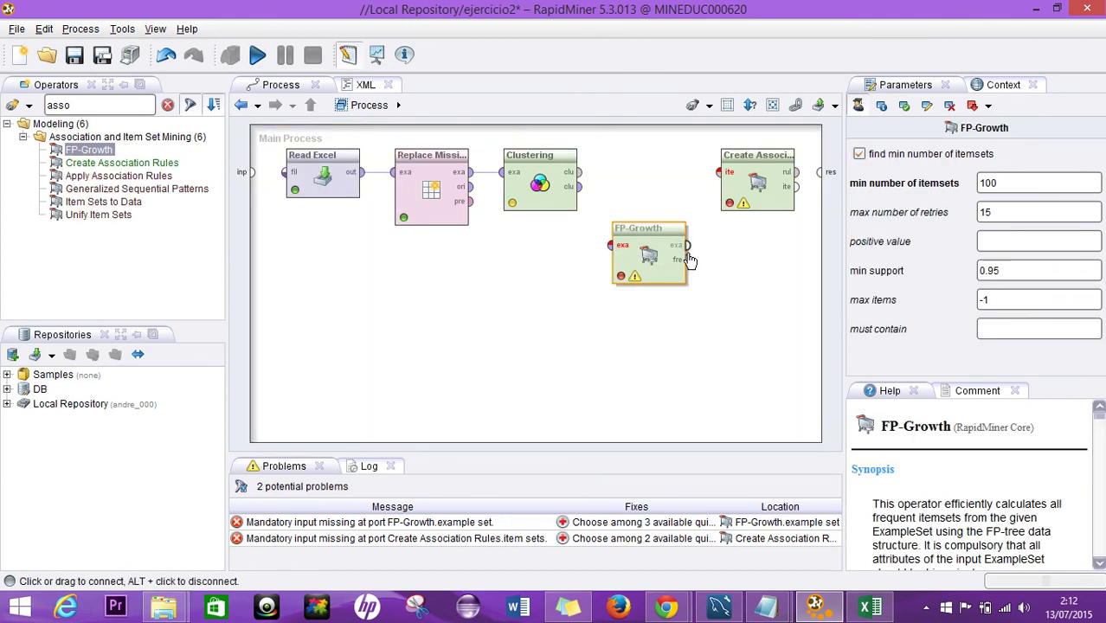
{"action": "left_click_drag", "start_coordinate": [688, 261], "coordinate": [722, 176]}
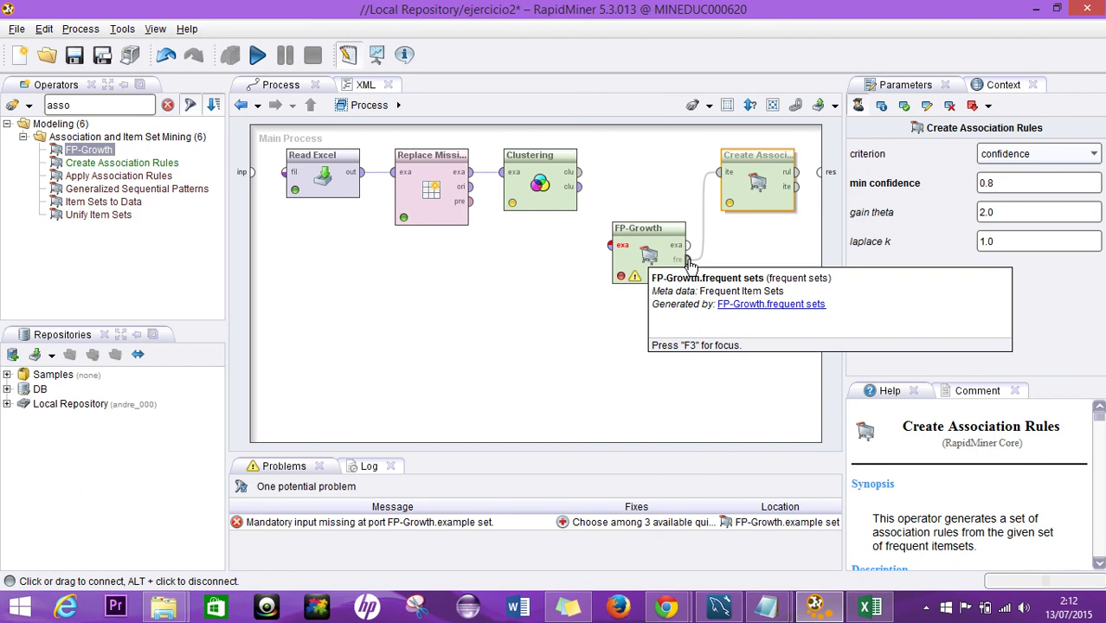
{"action": "left_click", "coordinate": [544, 272]}
{"action": "left_click_drag", "start_coordinate": [648, 272], "coordinate": [670, 311]}
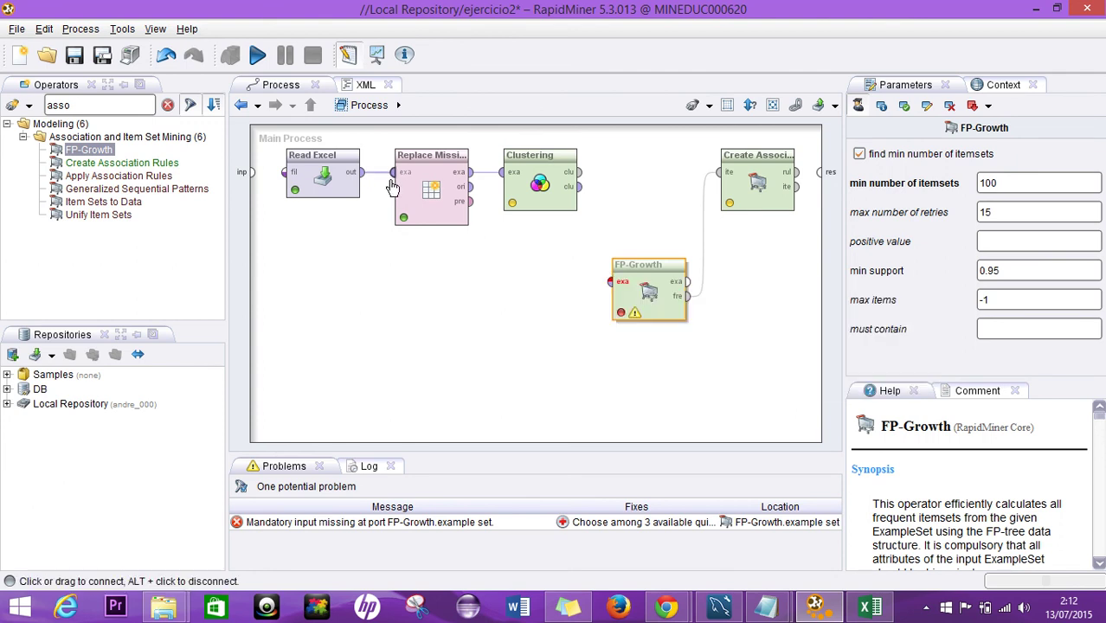
Add a Numerical to Binominal operator directly before FP-Growth, connected to its example set input and positioned below Clustering
{"action": "left_click", "coordinate": [107, 103]}
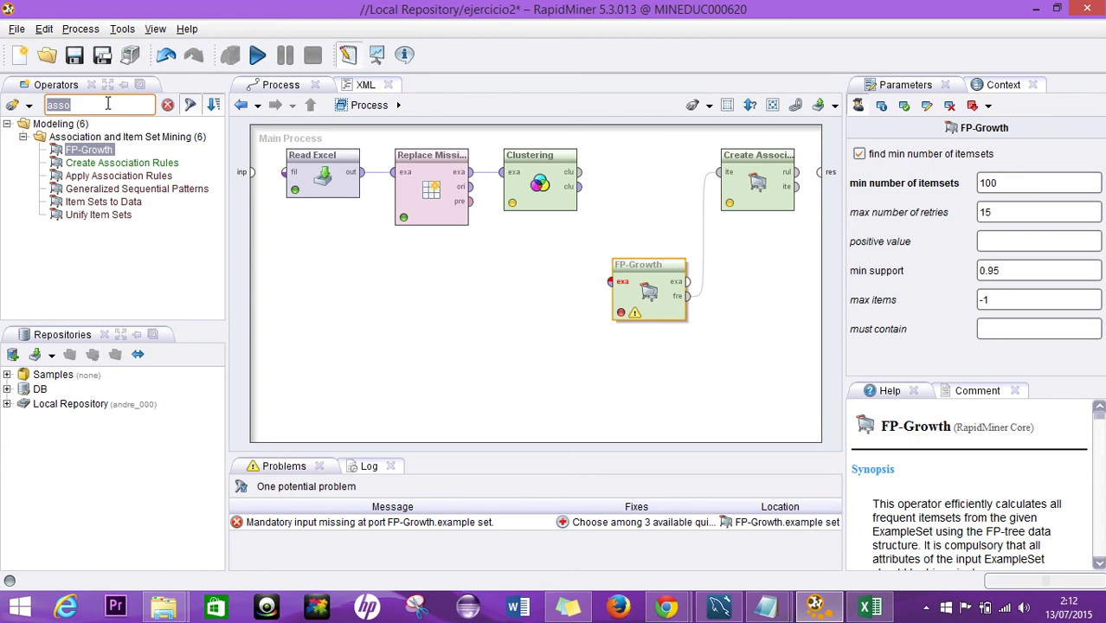
{"action": "key", "text": "BackSpace"}
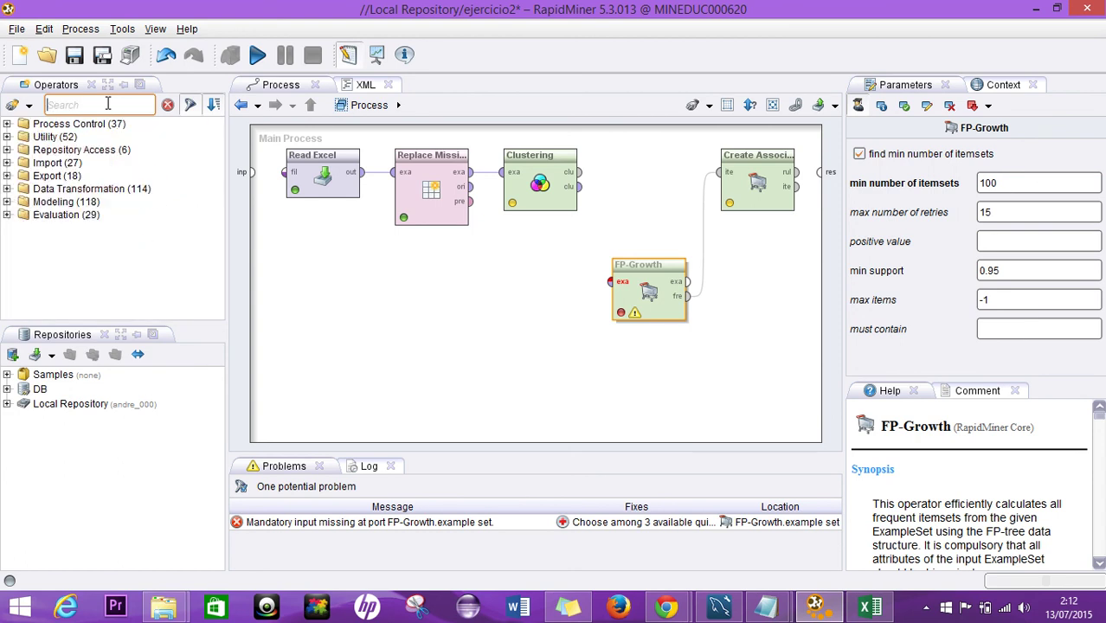
{"action": "type", "text": "nu"}
{"action": "left_click_drag", "start_coordinate": [117, 188], "coordinate": [613, 284]}
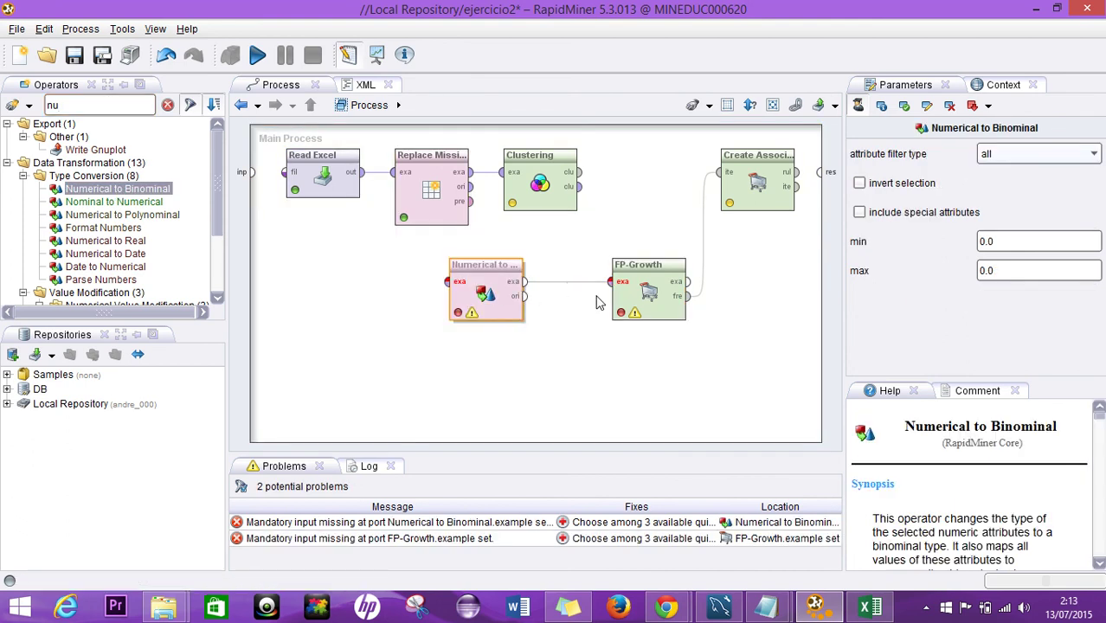
{"action": "left_click_drag", "start_coordinate": [489, 313], "coordinate": [544, 313]}
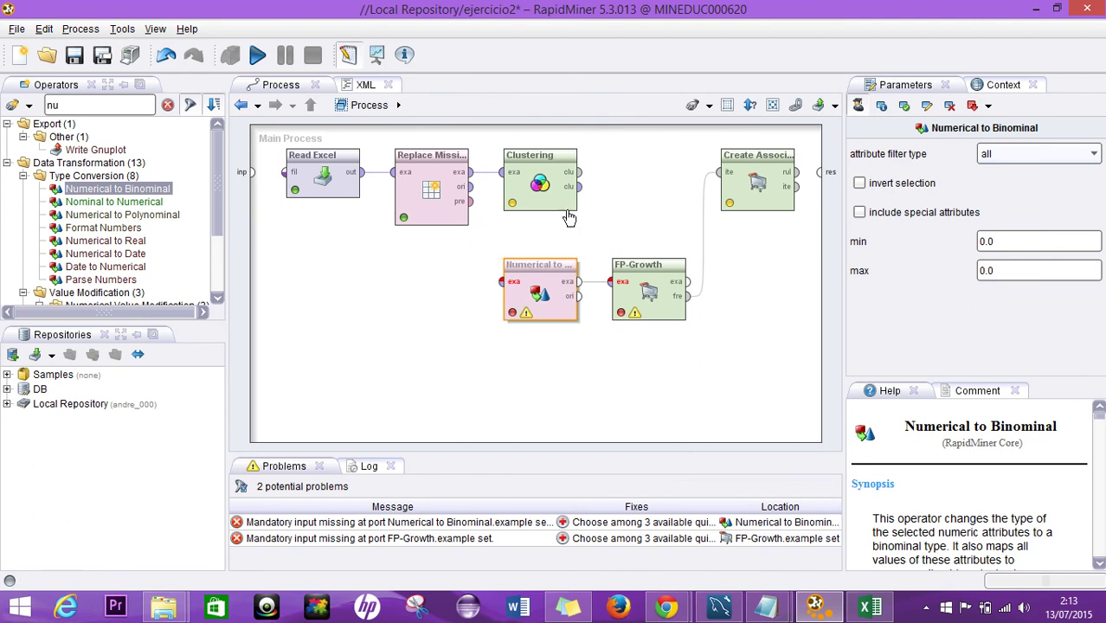
Connect Clustering's clustered example set output to Numerical to Binominal, keep that operator linked to FP-Growth, and align the two
{"action": "mouse_move", "coordinate": [585, 189]}
{"action": "left_mouse_down"}
{"action": "mouse_move", "coordinate": [501, 275]}
{"action": "mouse_move", "coordinate": [507, 325]}
{"action": "left_mouse_up"}
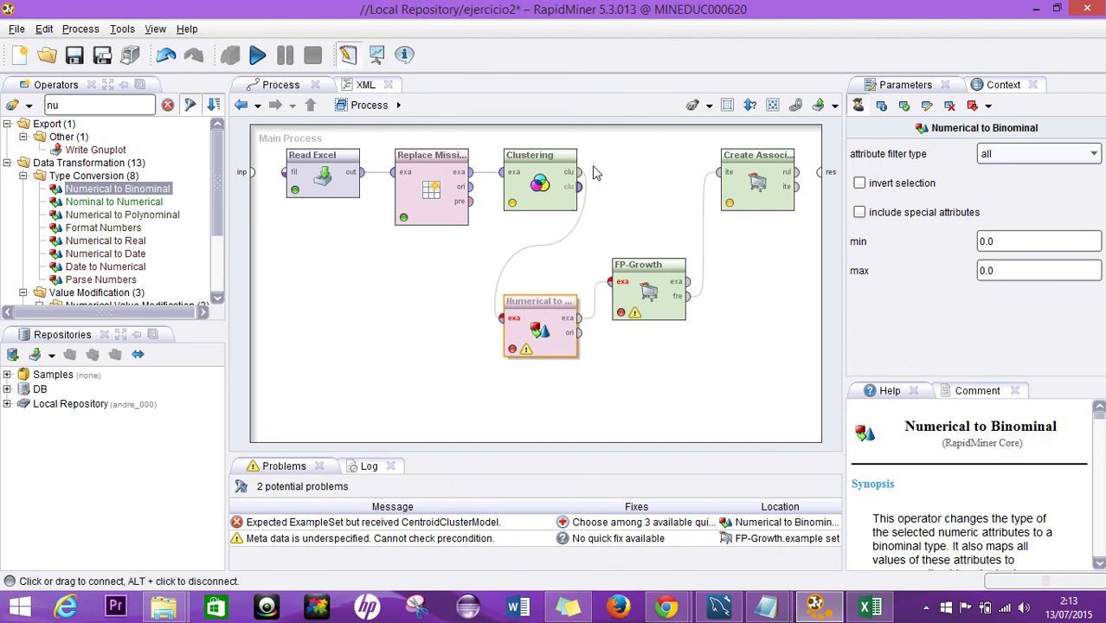
{"action": "left_click_drag", "start_coordinate": [539, 282], "coordinate": [503, 318]}
{"action": "left_click_drag", "start_coordinate": [580, 319], "coordinate": [610, 283]}
{"action": "left_click", "coordinate": [603, 394]}
{"action": "left_click_drag", "start_coordinate": [558, 342], "coordinate": [558, 304]}
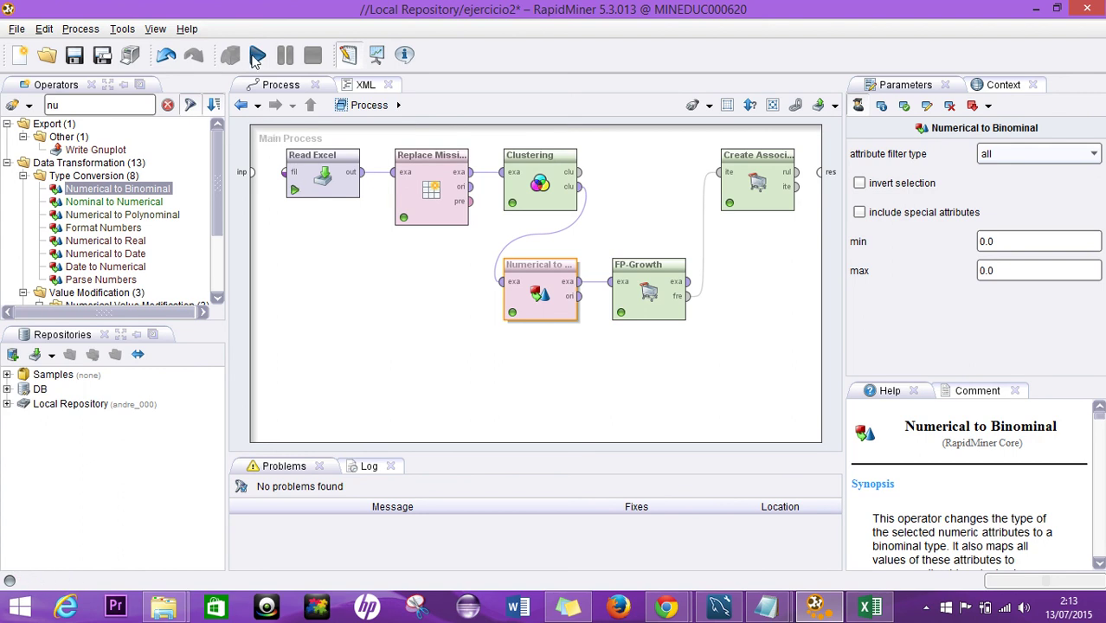
Connect the rules output of Create Association Rules to the process result, run the process, and return to the design
{"action": "left_click", "coordinate": [784, 189]}
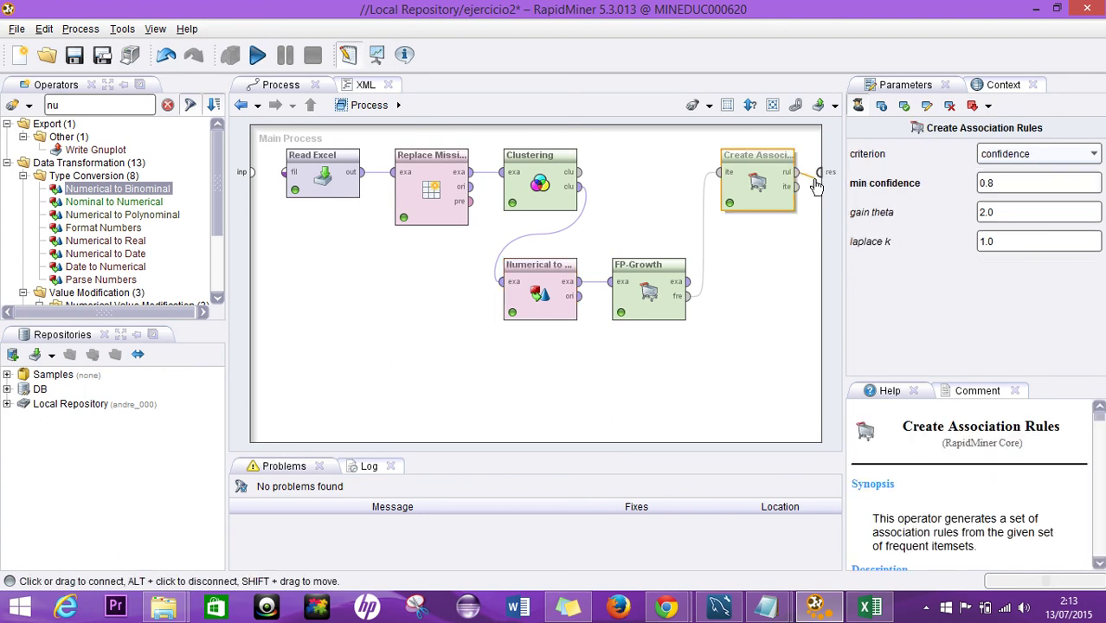
{"action": "left_click", "coordinate": [257, 55]}
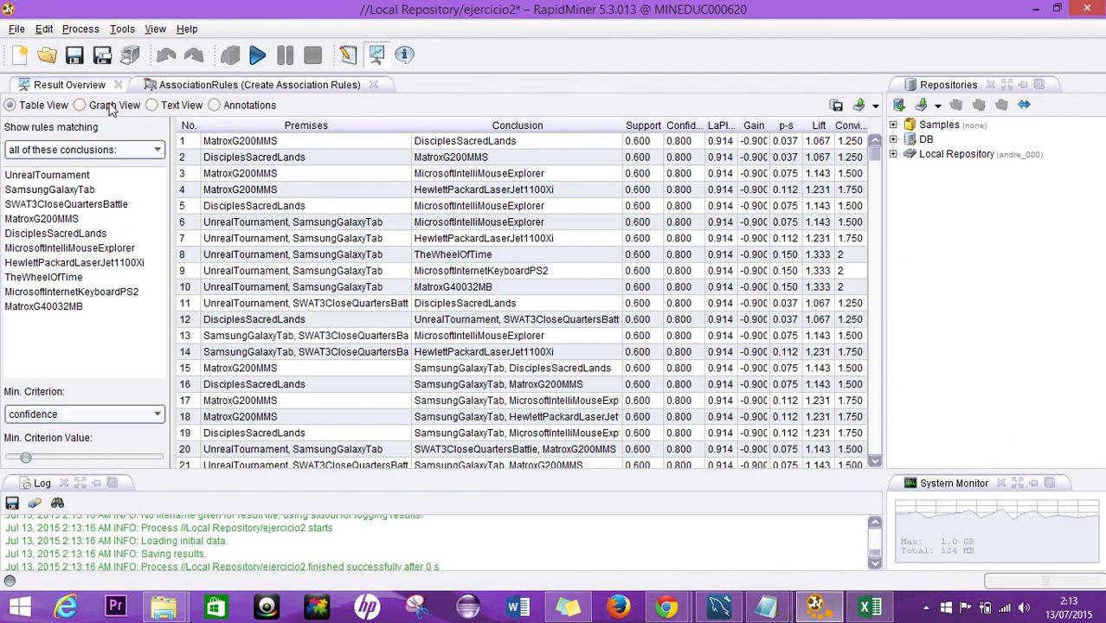
{"action": "left_click", "coordinate": [349, 55]}
Connect Clustering's cluster model output to a process result port and run the process again
{"action": "left_click", "coordinate": [571, 171]}
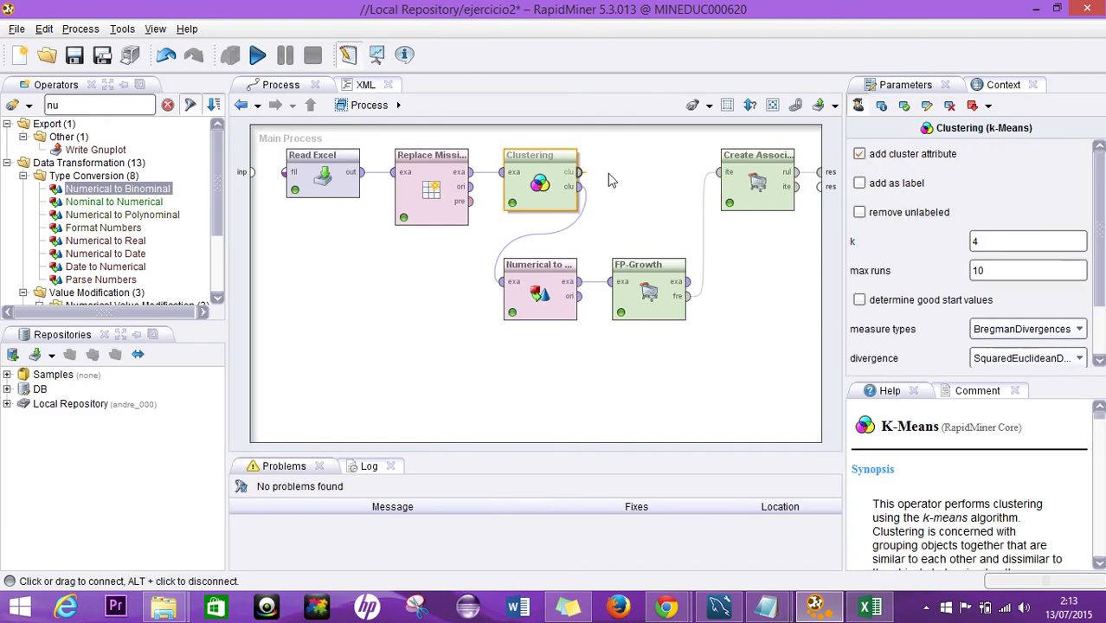
{"action": "left_click", "coordinate": [730, 172]}
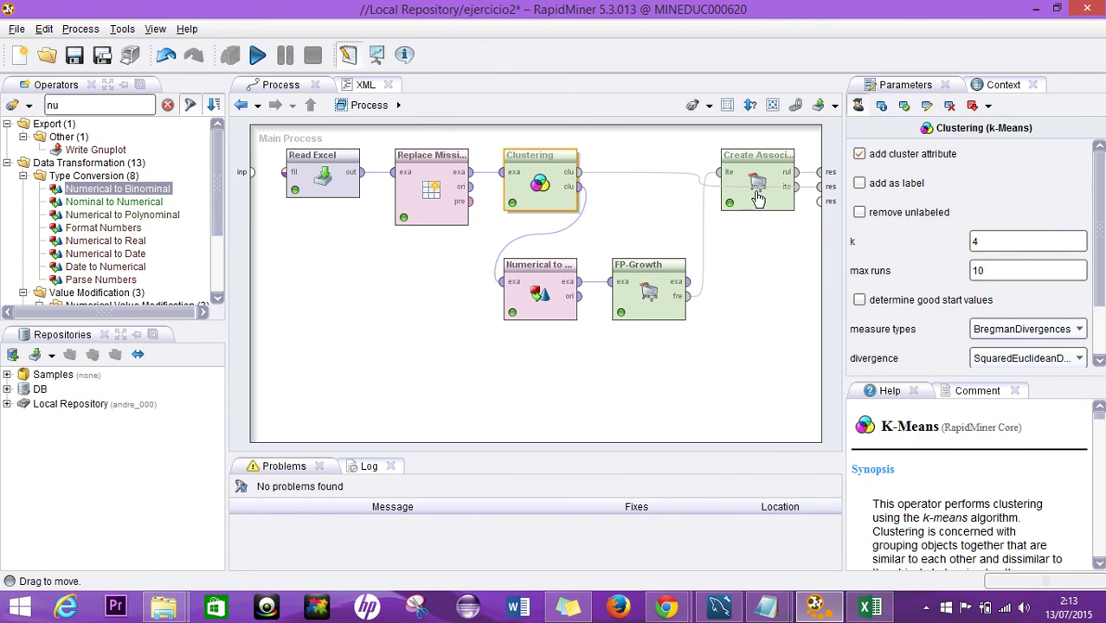
{"action": "left_click", "coordinate": [253, 55]}
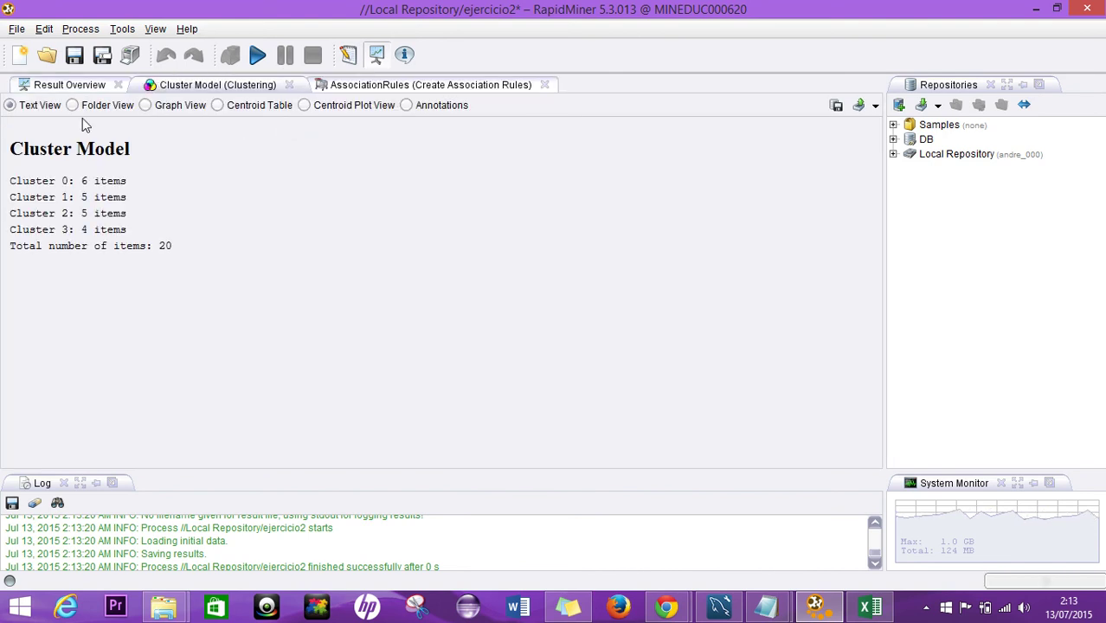
Show the cluster model as folders and expand cluster_0 through cluster_3 to examine their members
{"action": "left_click", "coordinate": [73, 105]}
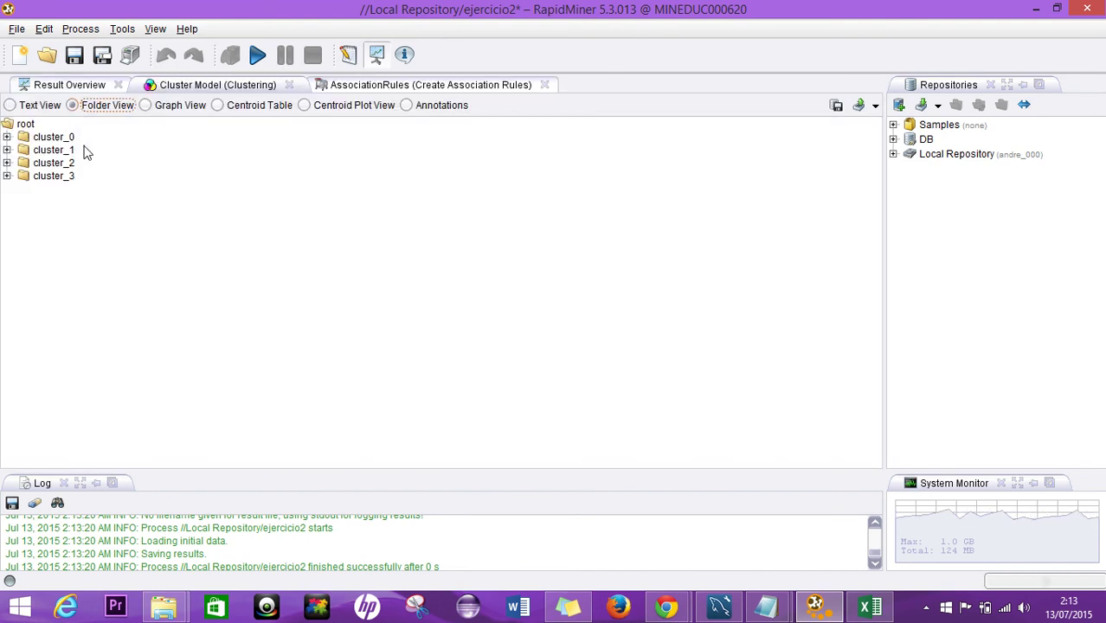
{"action": "left_click", "coordinate": [7, 136]}
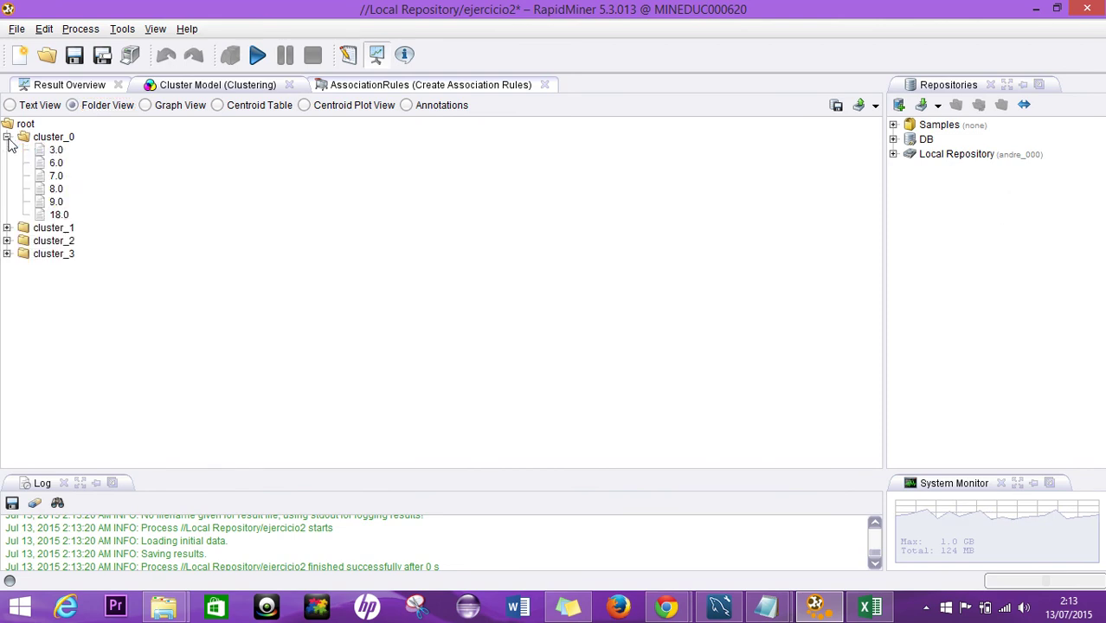
{"action": "left_click", "coordinate": [6, 227]}
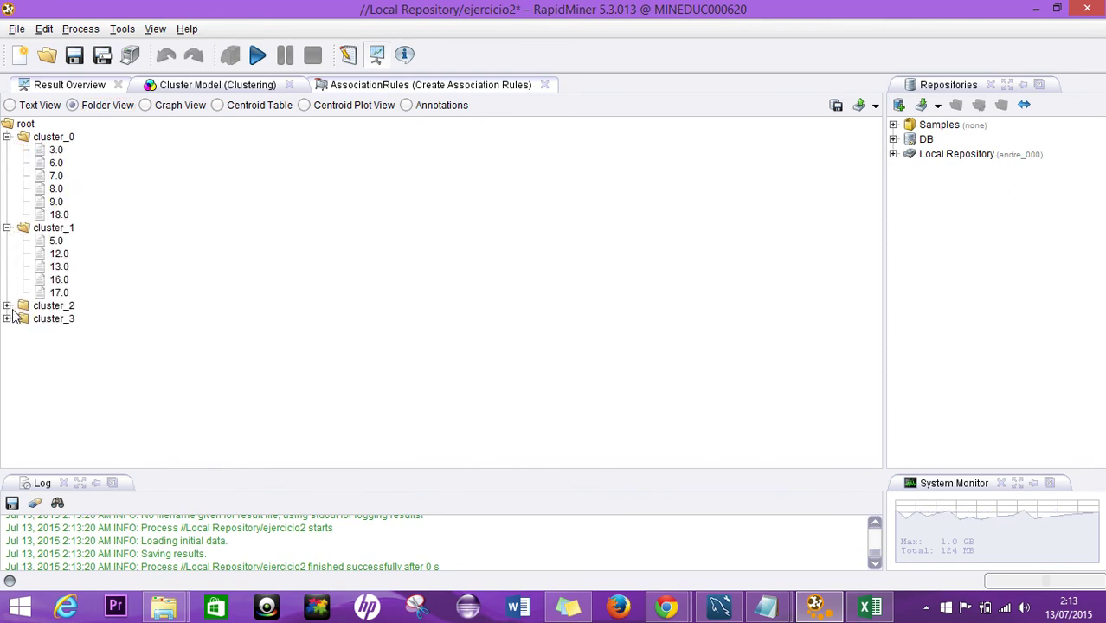
{"action": "left_click", "coordinate": [7, 306]}
{"action": "left_click", "coordinate": [7, 383]}
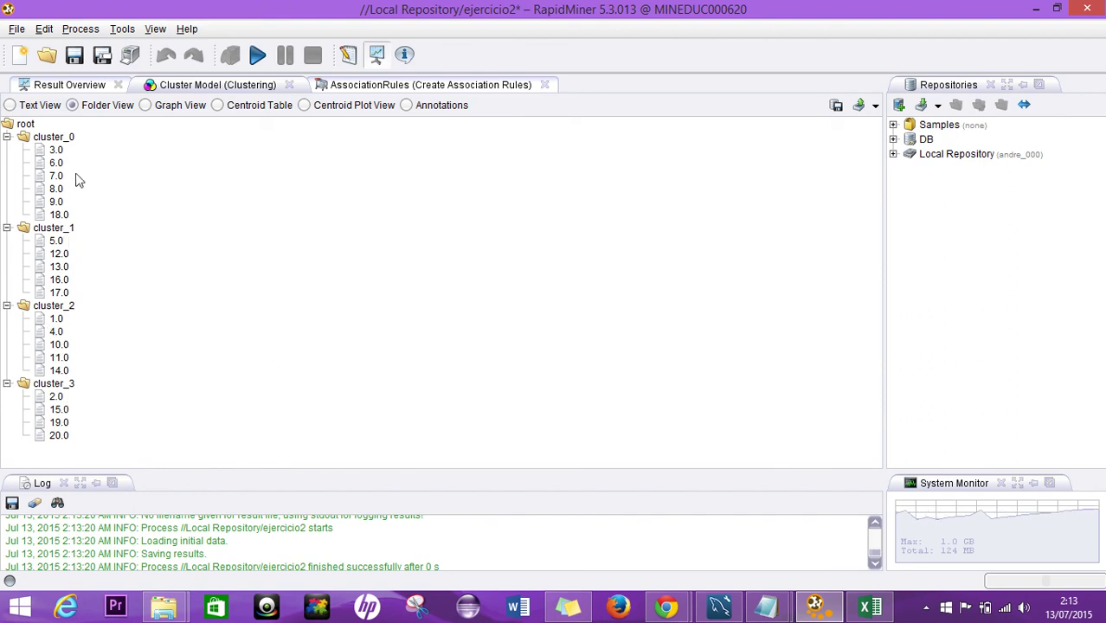
Display the cluster model's centroid table to examine each attribute's value per cluster
{"action": "left_click", "coordinate": [181, 107]}
{"action": "left_click", "coordinate": [255, 107]}
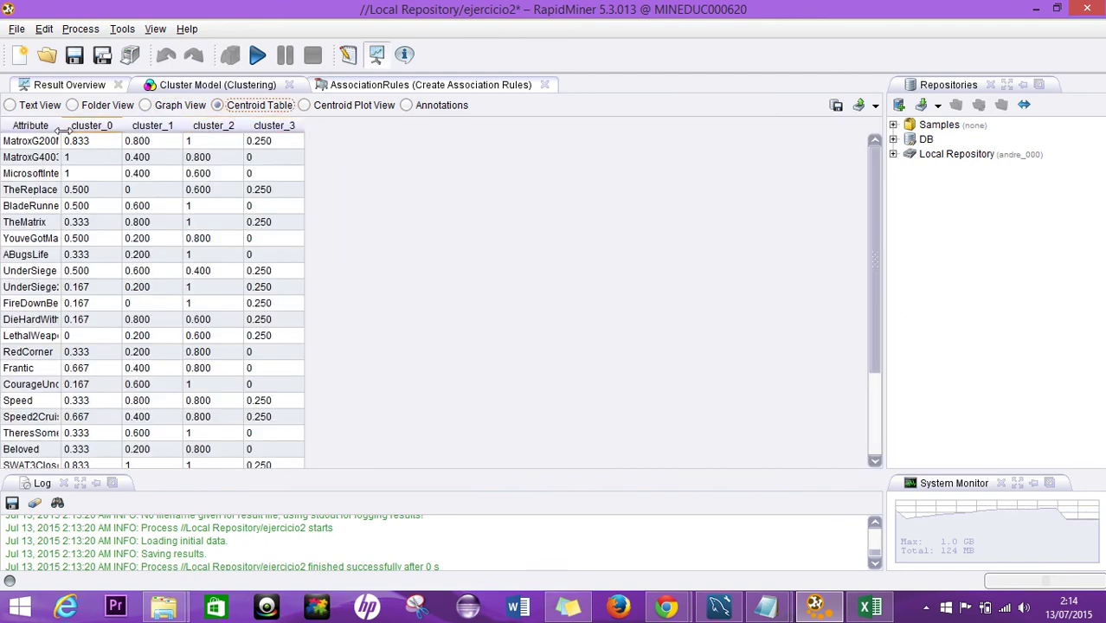
Sort the association rules table by premises and find the rules whose only premise is SamsungGalaxyTab
{"action": "left_click", "coordinate": [372, 85]}
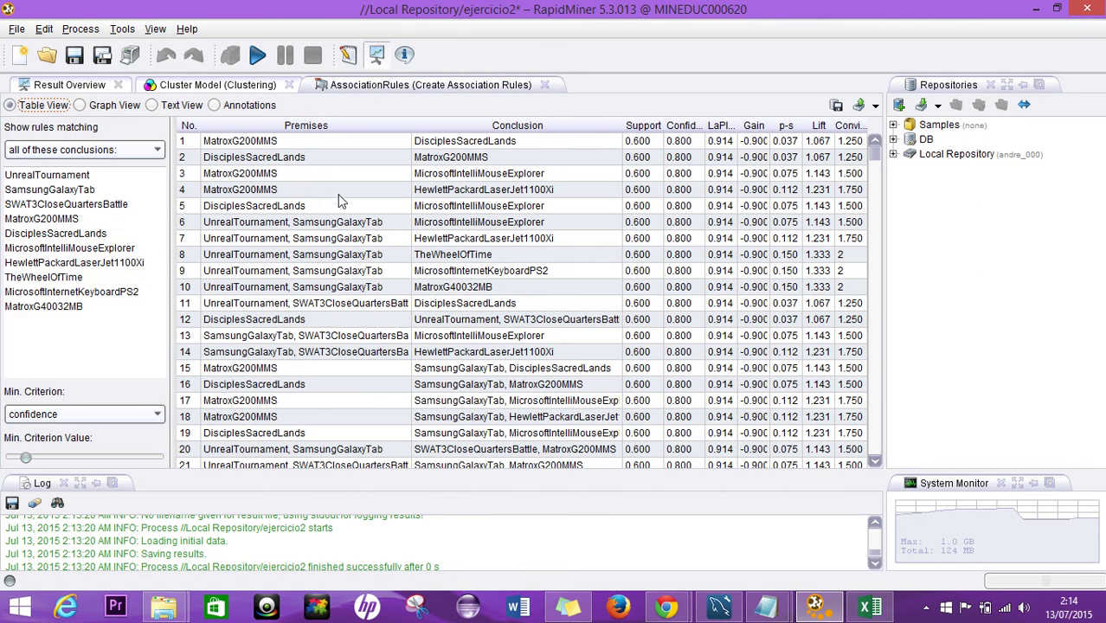
{"action": "left_click", "coordinate": [313, 127]}
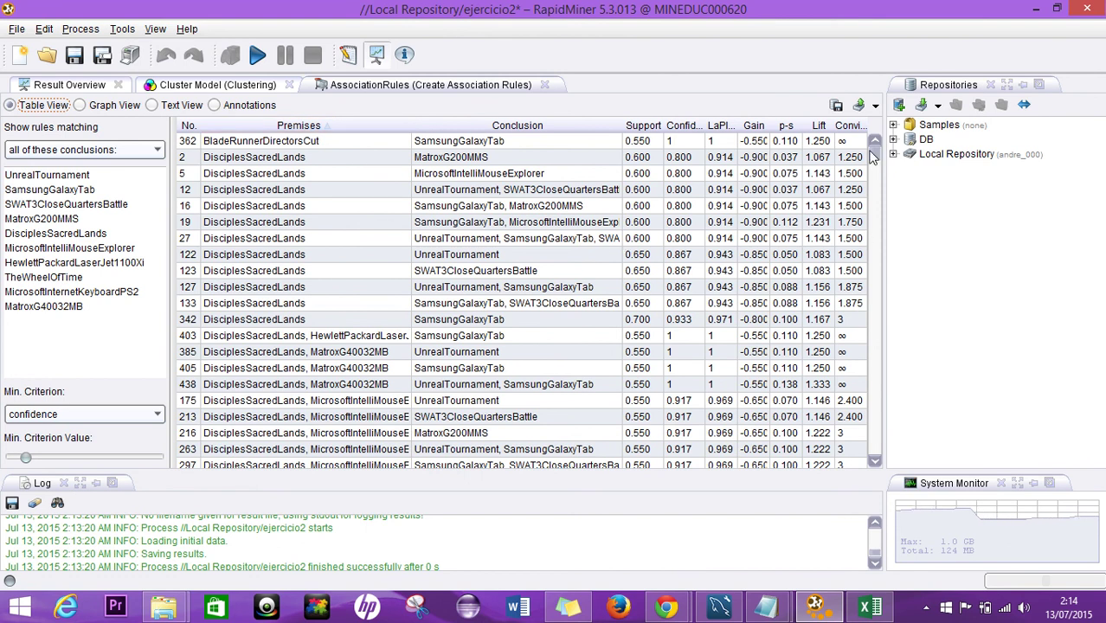
{"action": "scroll", "coordinate": [874, 186], "scroll_direction": "down", "scroll_amount": 1}
{"action": "left_click_drag", "start_coordinate": [877, 192], "coordinate": [877, 227]}
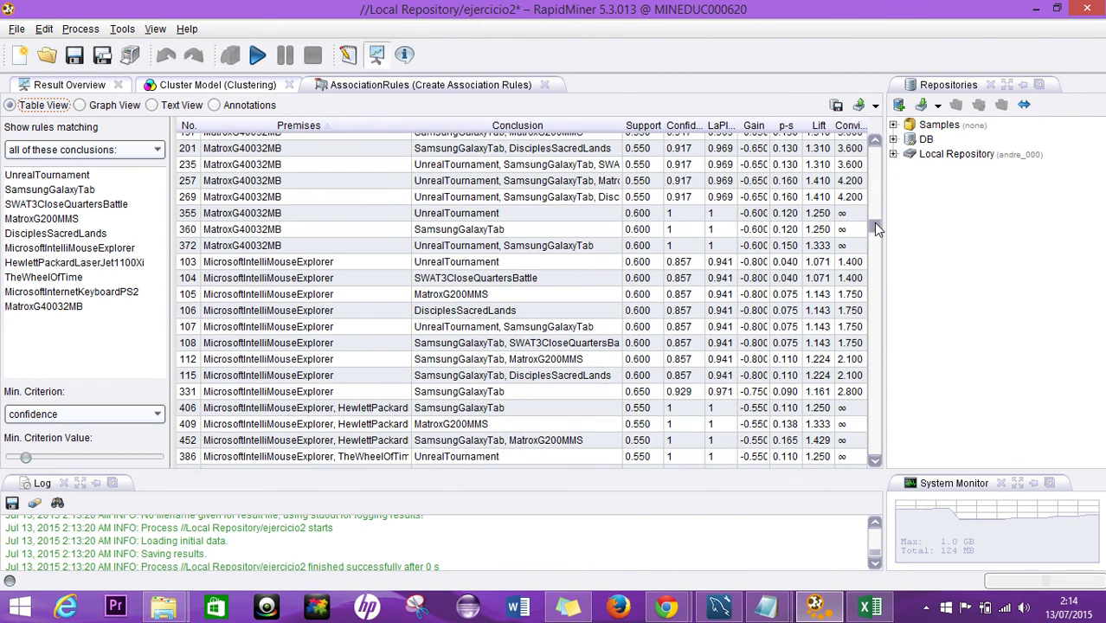
{"action": "left_click_drag", "start_coordinate": [873, 222], "coordinate": [876, 251]}
{"action": "left_click", "coordinate": [874, 294]}
{"action": "mouse_move", "coordinate": [872, 296]}
{"action": "left_mouse_down"}
{"action": "mouse_move", "coordinate": [870, 272]}
{"action": "mouse_move", "coordinate": [875, 286]}
{"action": "left_mouse_up"}
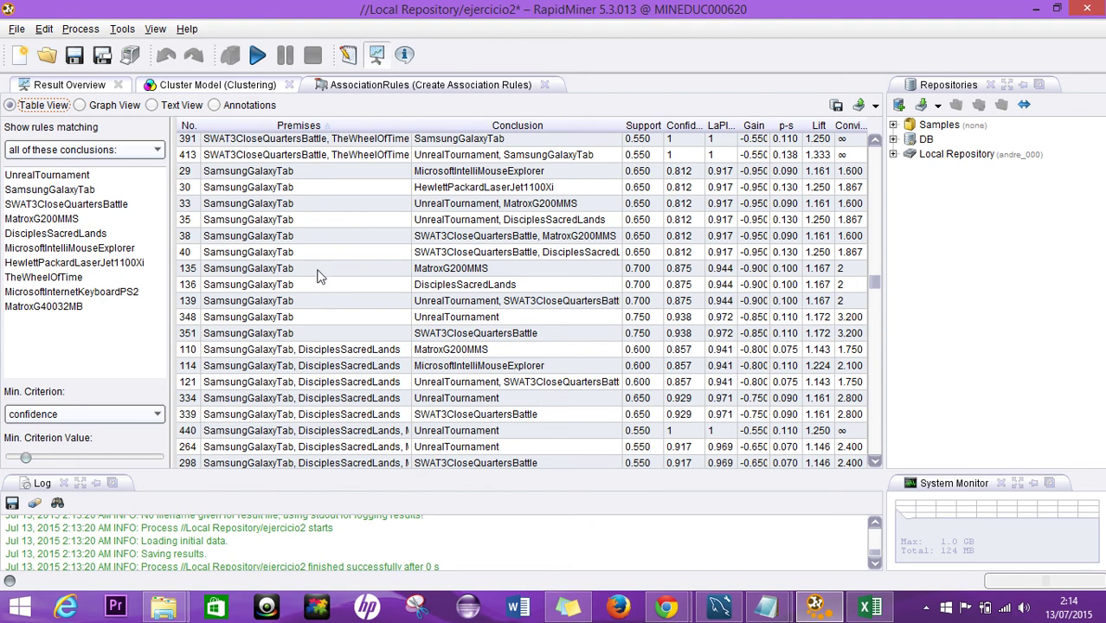
Examine the premises and conclusions of the SamsungGalaxyTab rules 29 through 40
{"action": "left_click", "coordinate": [455, 175]}
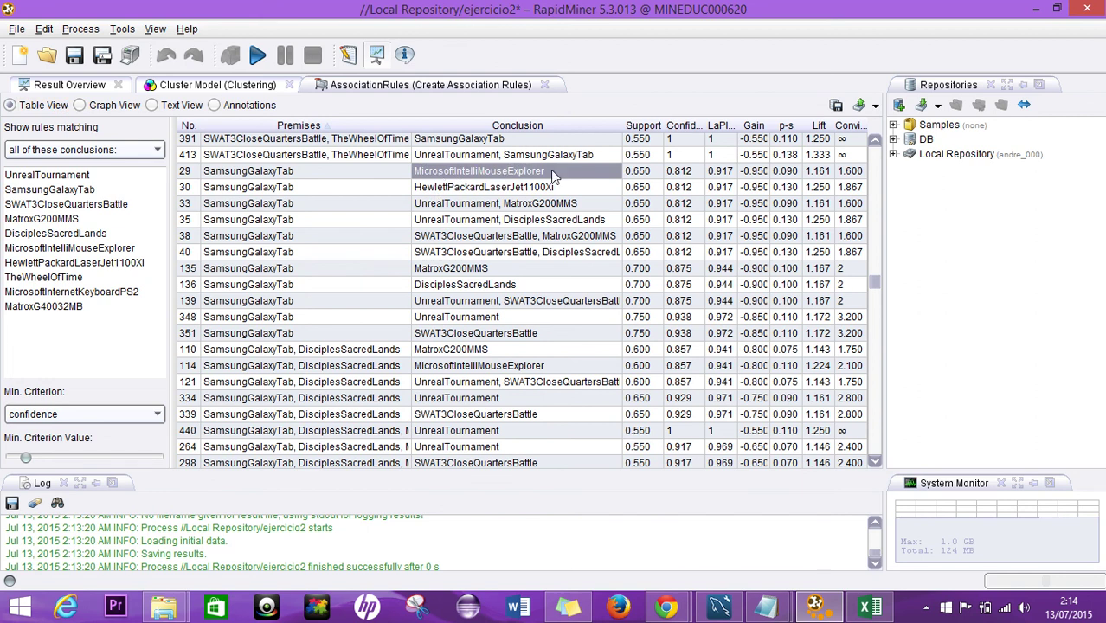
{"action": "left_click", "coordinate": [546, 191]}
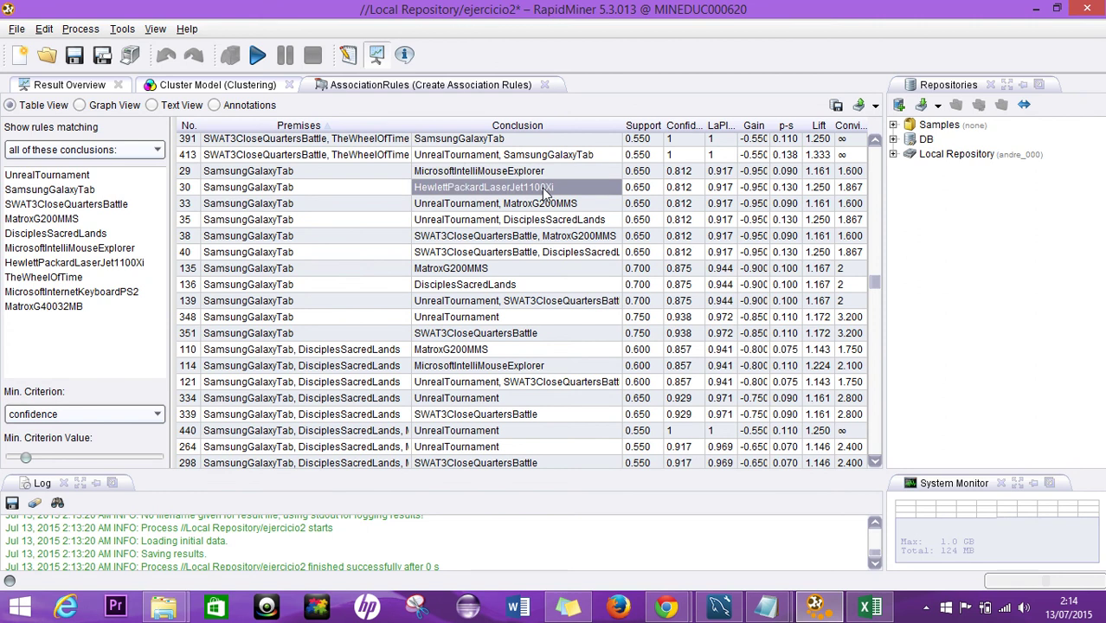
{"action": "left_click", "coordinate": [539, 209]}
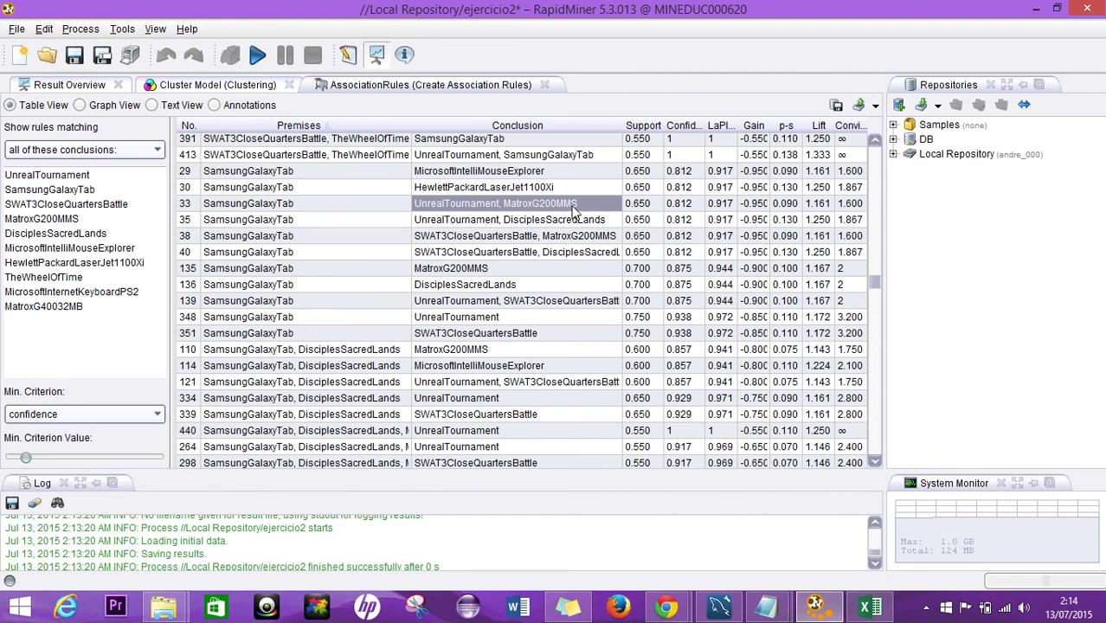
{"action": "left_click", "coordinate": [464, 225]}
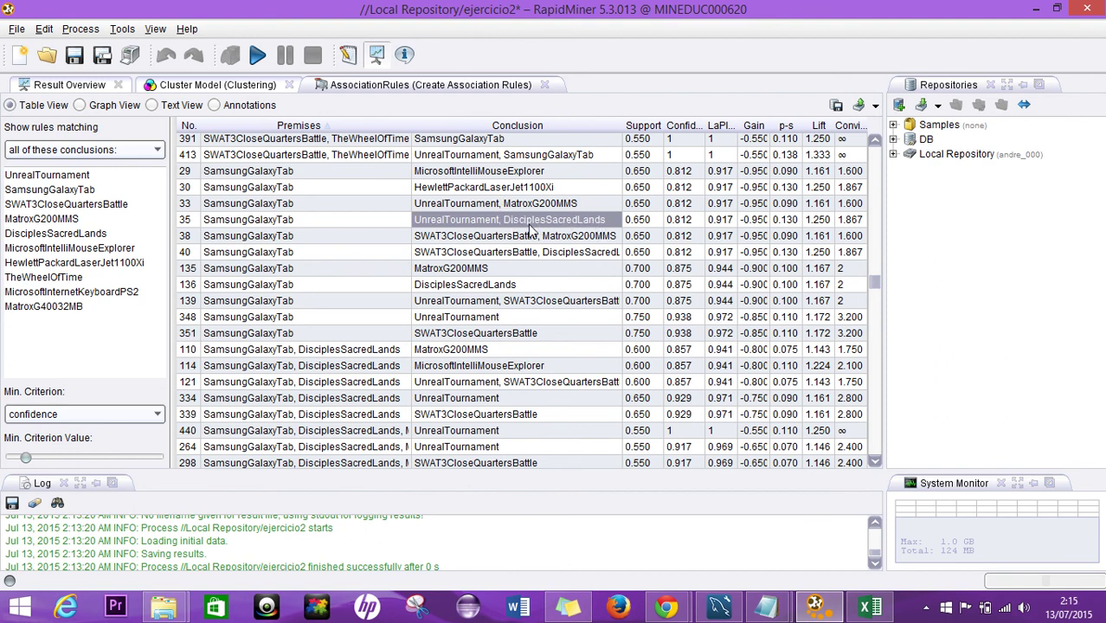
{"action": "left_click", "coordinate": [458, 235]}
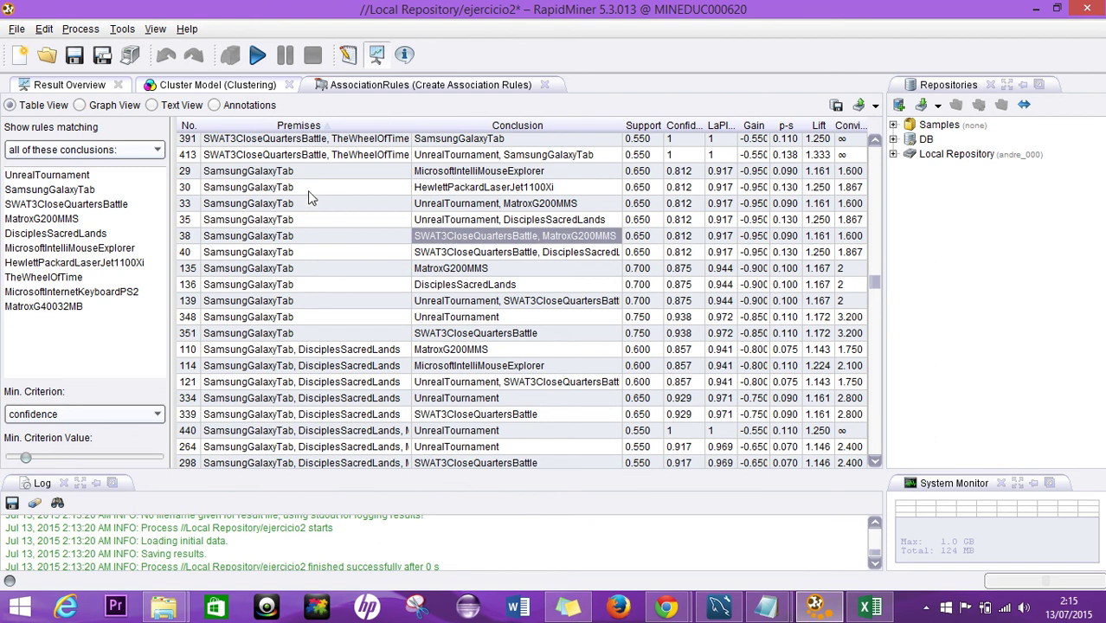
{"action": "left_click_drag", "start_coordinate": [295, 173], "coordinate": [283, 252]}
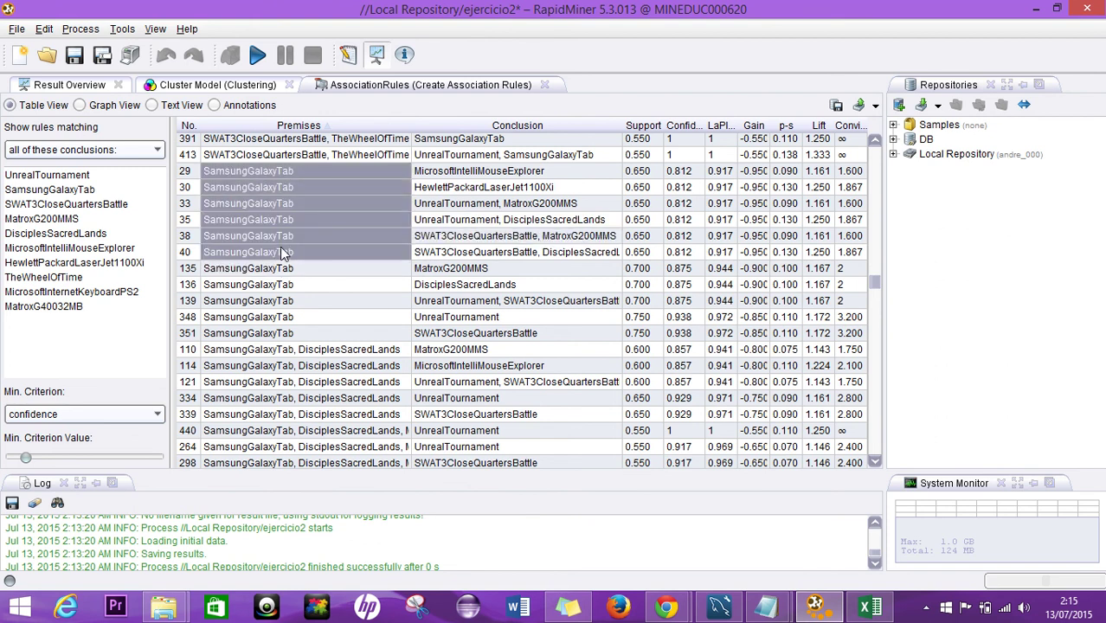
{"action": "left_click", "coordinate": [471, 174]}
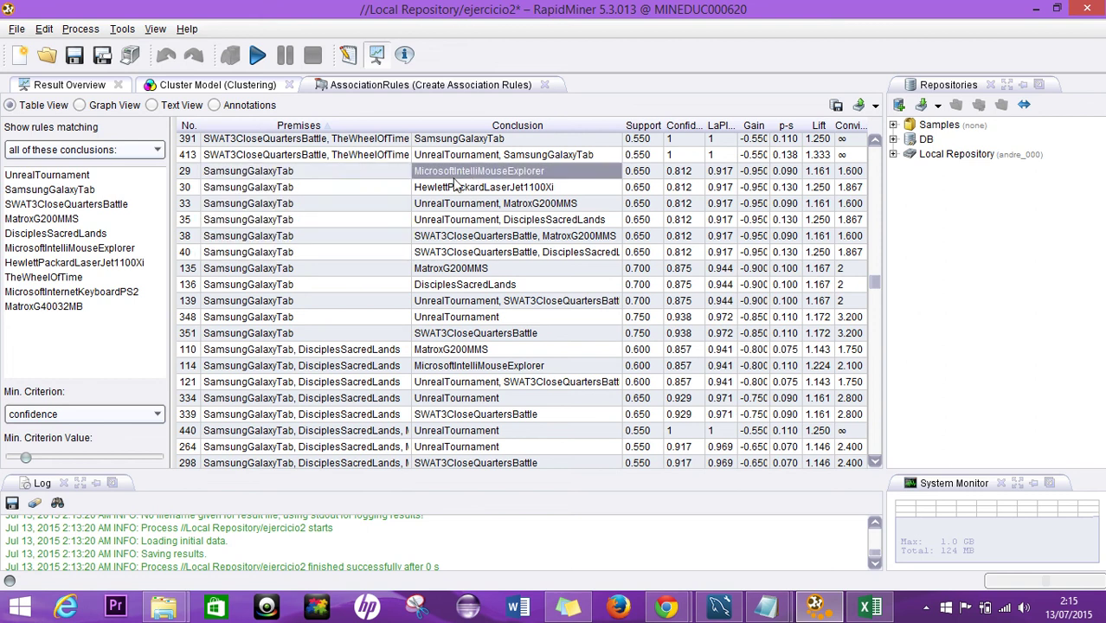
{"action": "left_click", "coordinate": [430, 192]}
{"action": "left_click", "coordinate": [457, 204]}
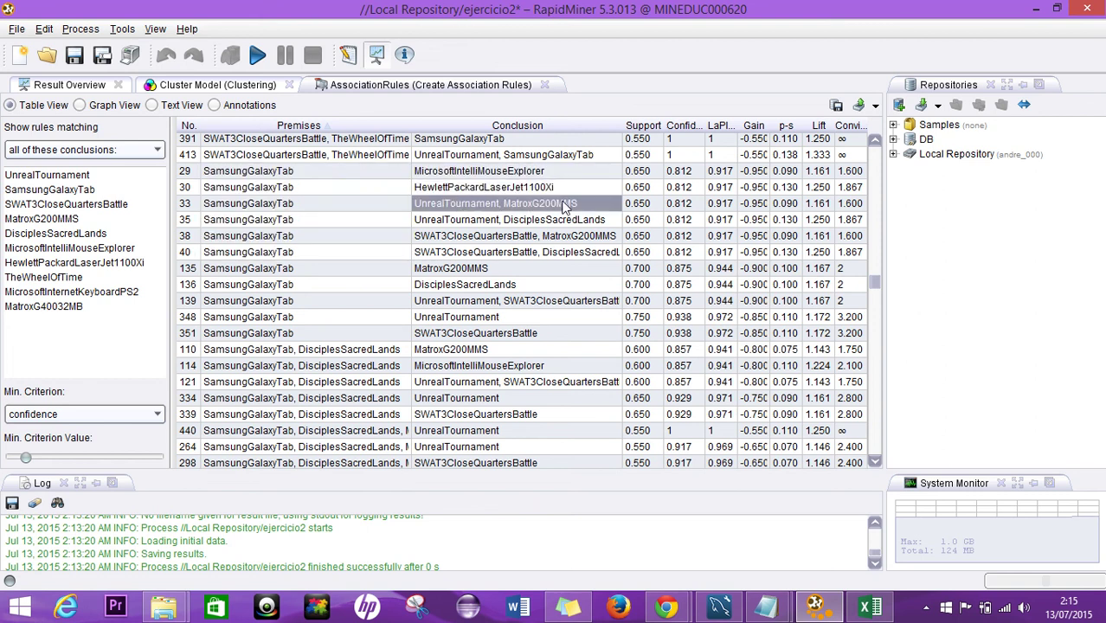
{"action": "left_click", "coordinate": [460, 223]}
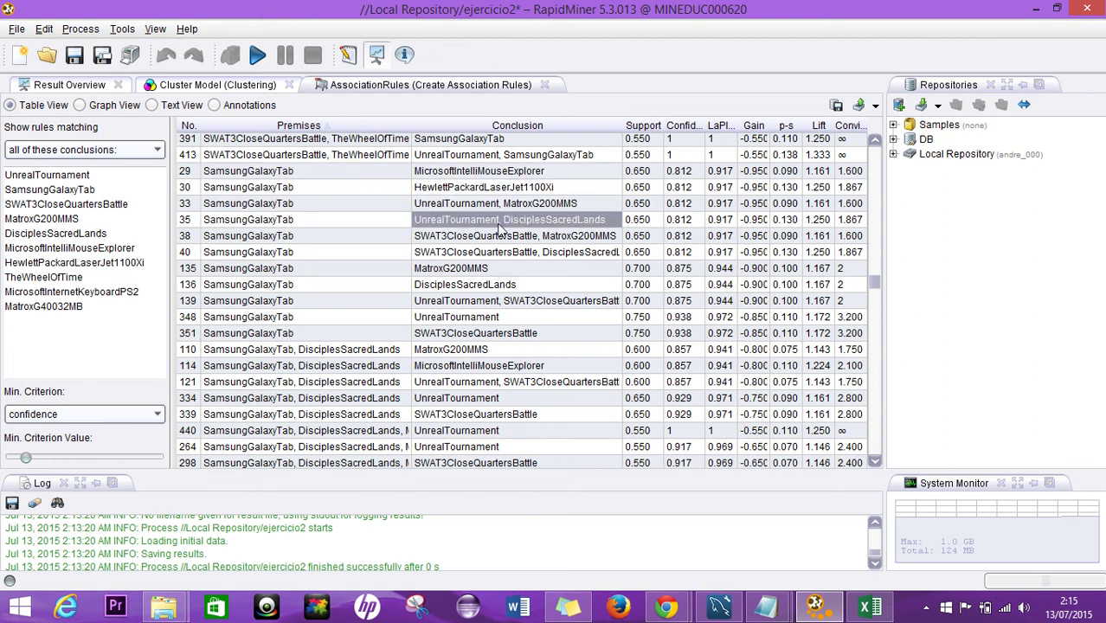
{"action": "left_click", "coordinate": [454, 240]}
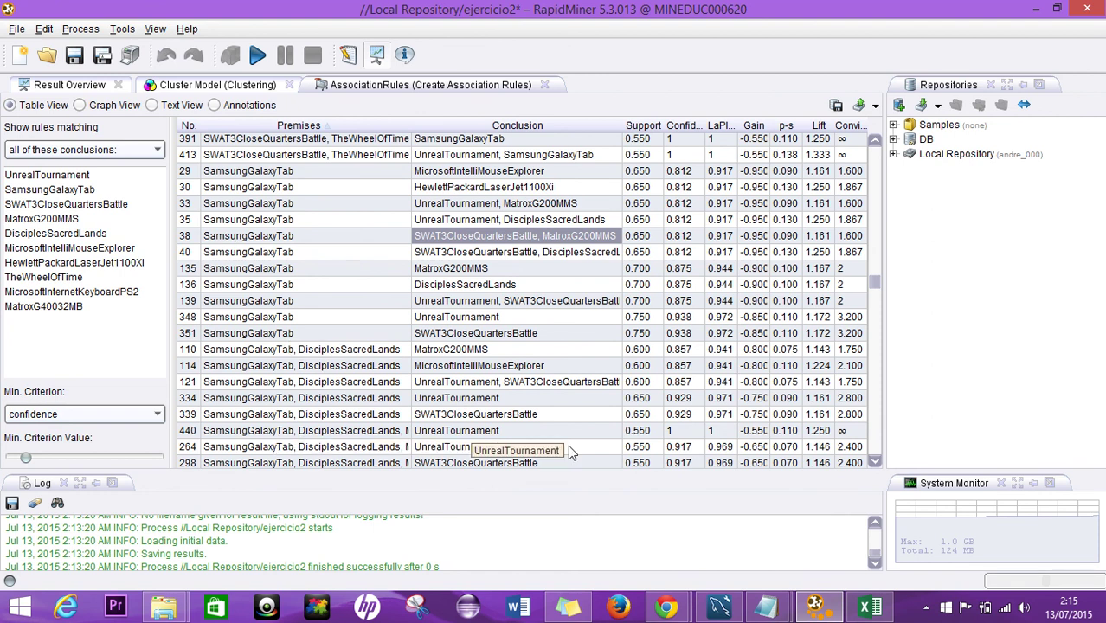
Narrow the Conclusion column to widen the metric columns, and examine rule 29's support and the conviction of rules 348 and 351
{"action": "left_click", "coordinate": [636, 174]}
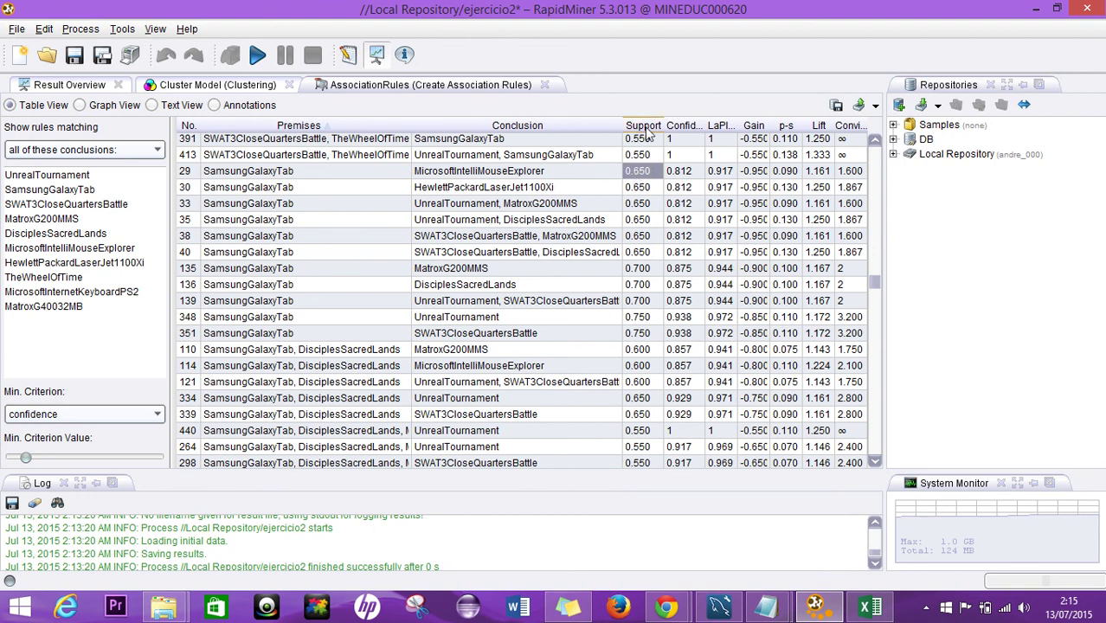
{"action": "left_click_drag", "start_coordinate": [623, 126], "coordinate": [442, 121]}
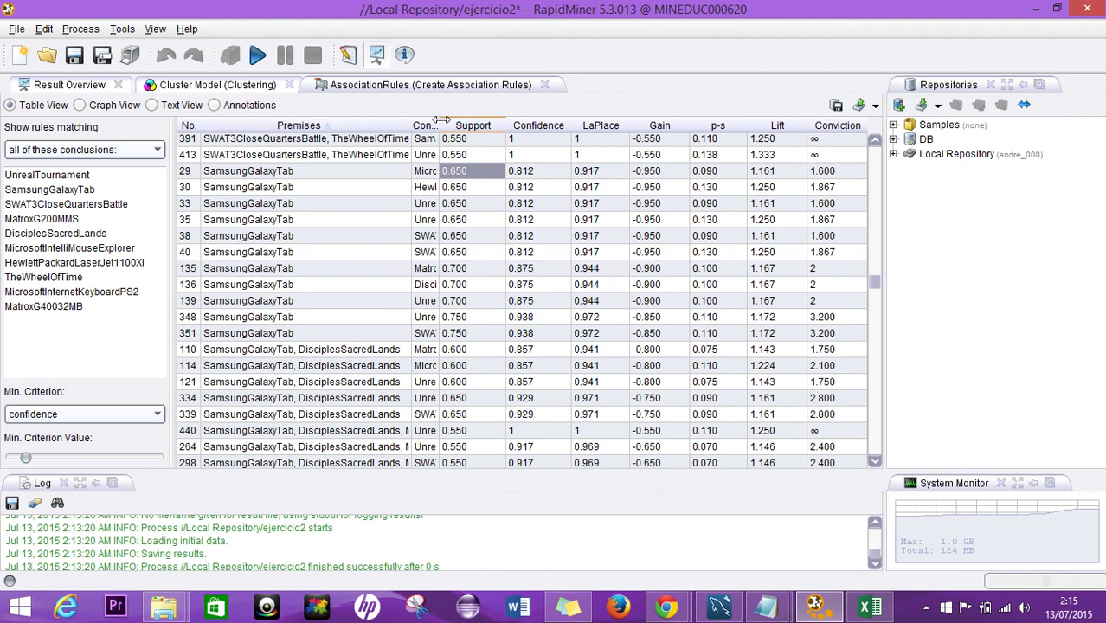
{"action": "left_click_drag", "start_coordinate": [441, 119], "coordinate": [546, 118]}
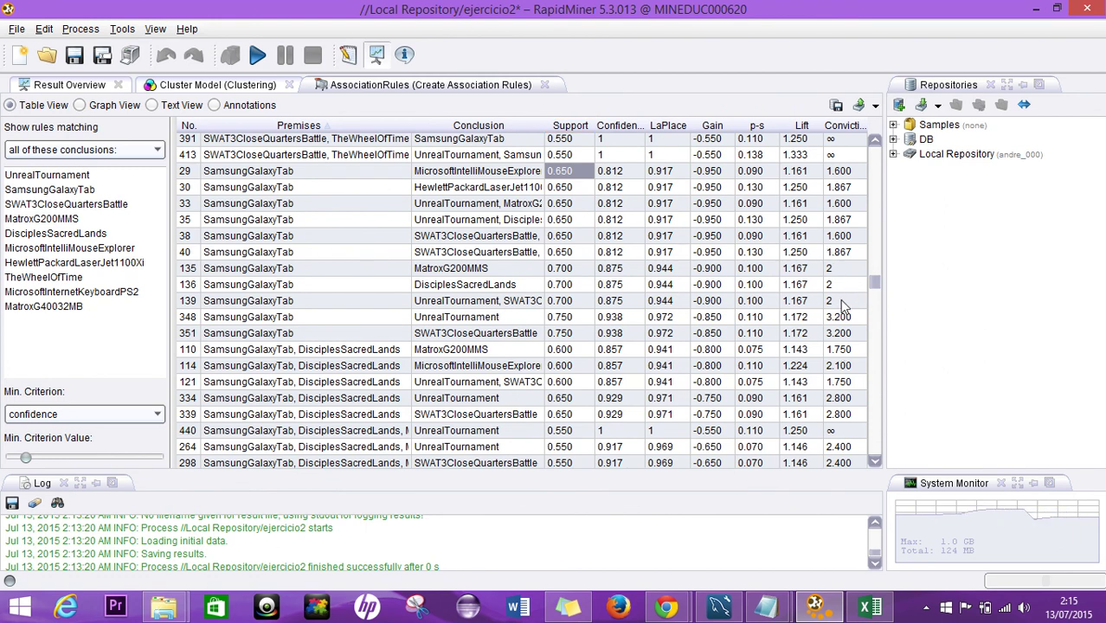
{"action": "left_click", "coordinate": [838, 319]}
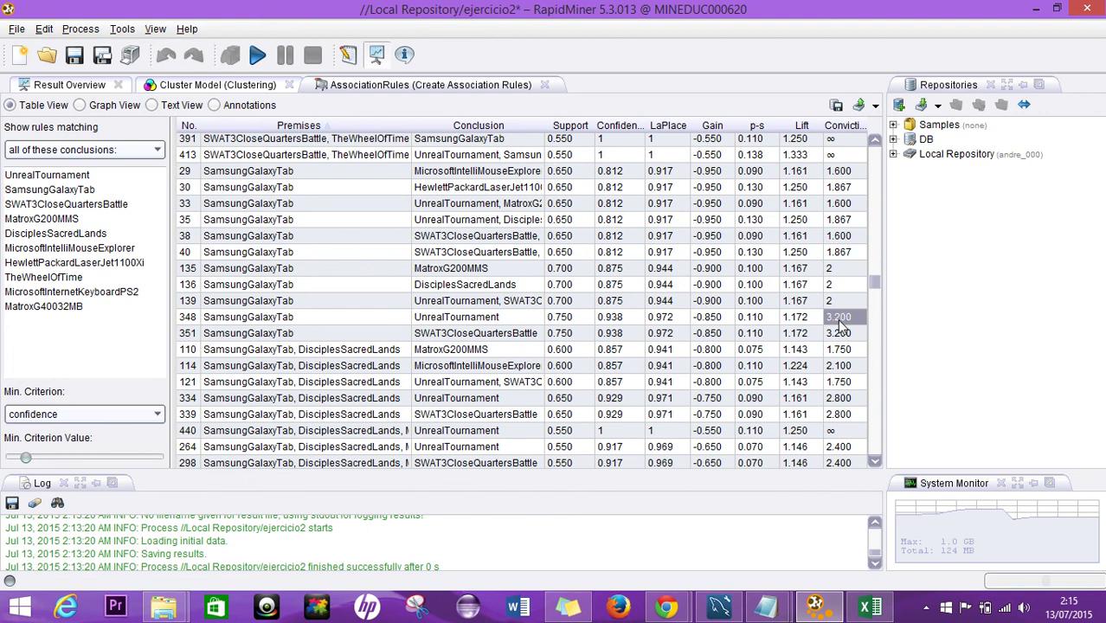
{"action": "left_click", "coordinate": [840, 335]}
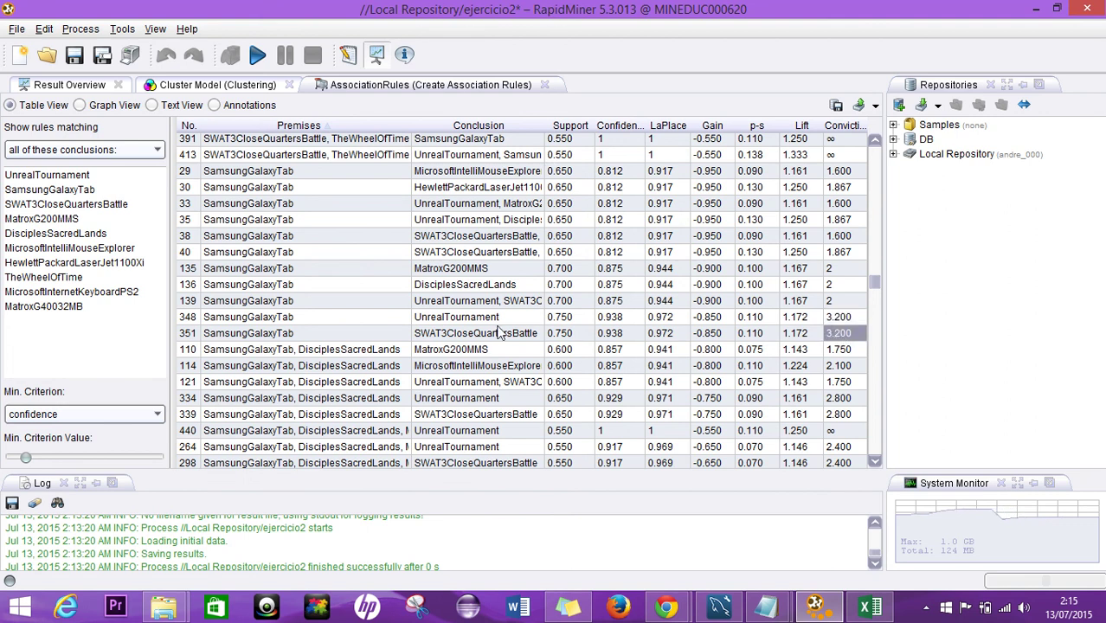
Compare the conclusions of SamsungGalaxyTab rules 139, 135 and 136 with those of rules 29 and 30
{"action": "left_click", "coordinate": [482, 303]}
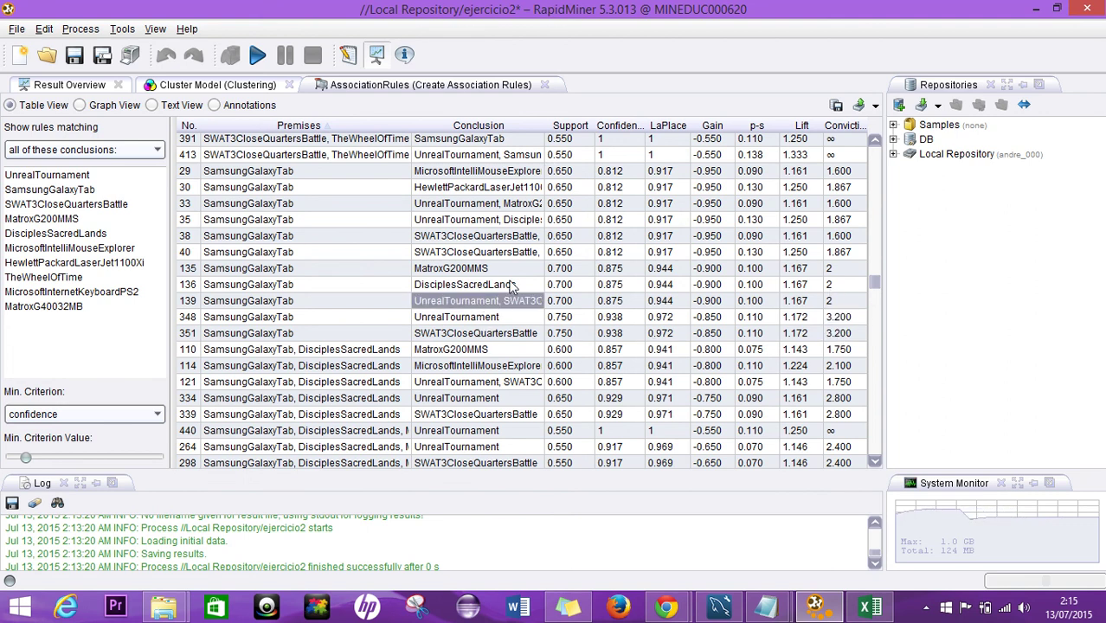
{"action": "left_click", "coordinate": [463, 274]}
{"action": "left_click", "coordinate": [460, 290]}
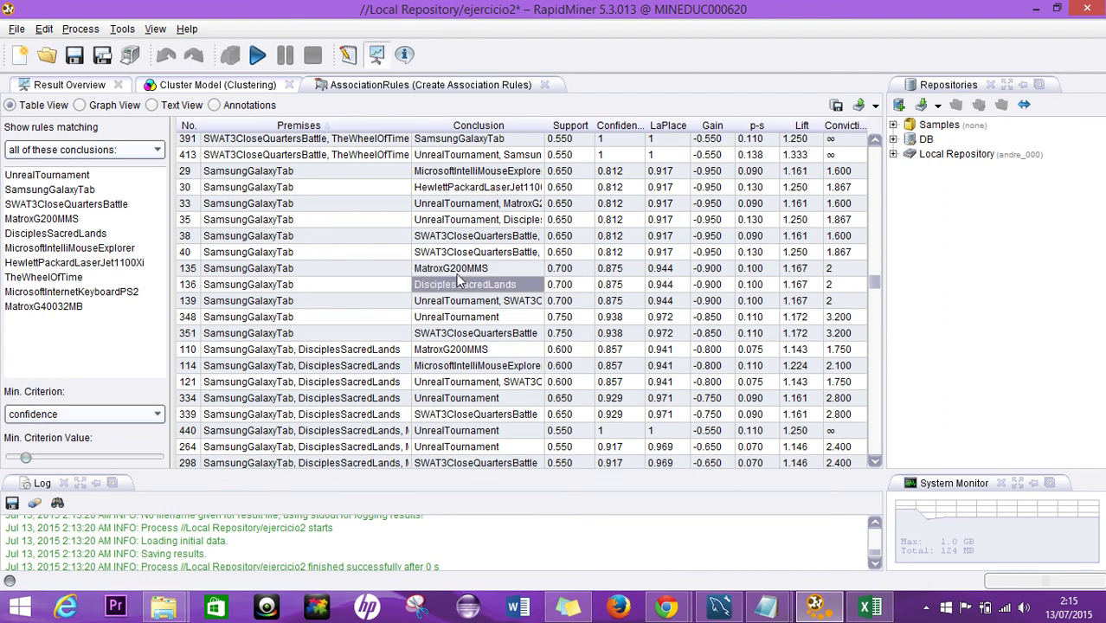
{"action": "left_click", "coordinate": [467, 174]}
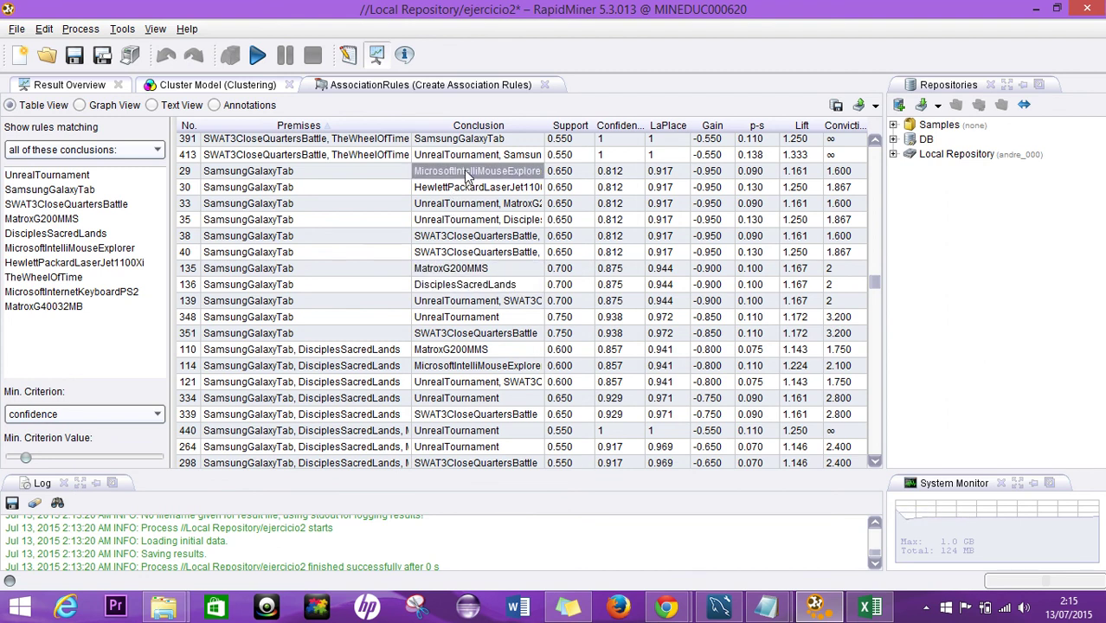
{"action": "left_click", "coordinate": [466, 185]}
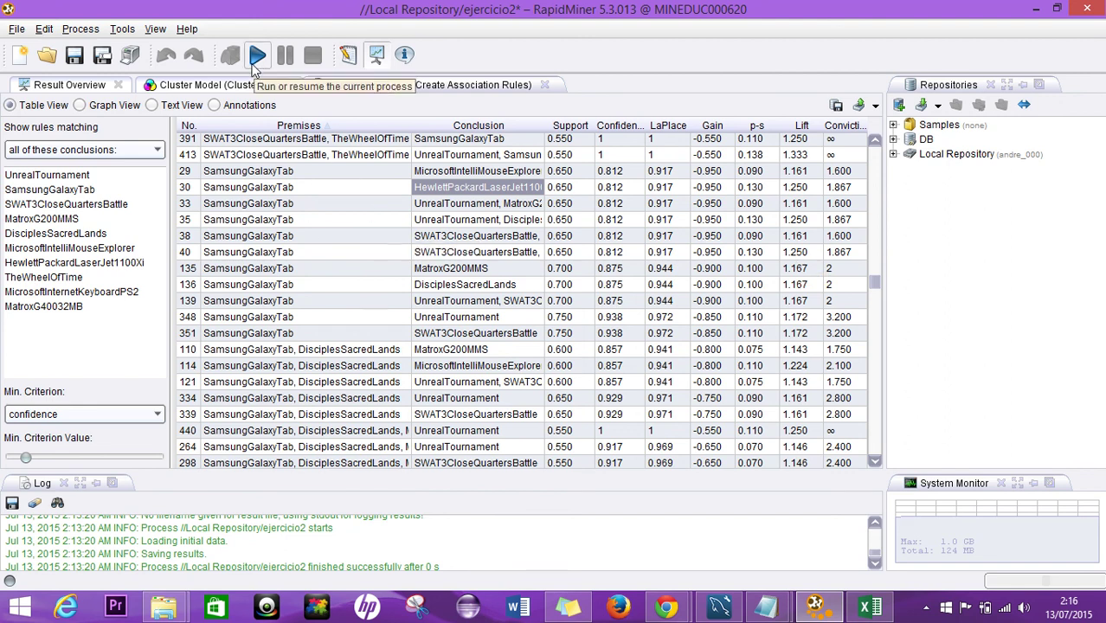
Review the cluster model's text summary and folder listing, and return to the process design
{"action": "left_click", "coordinate": [203, 85]}
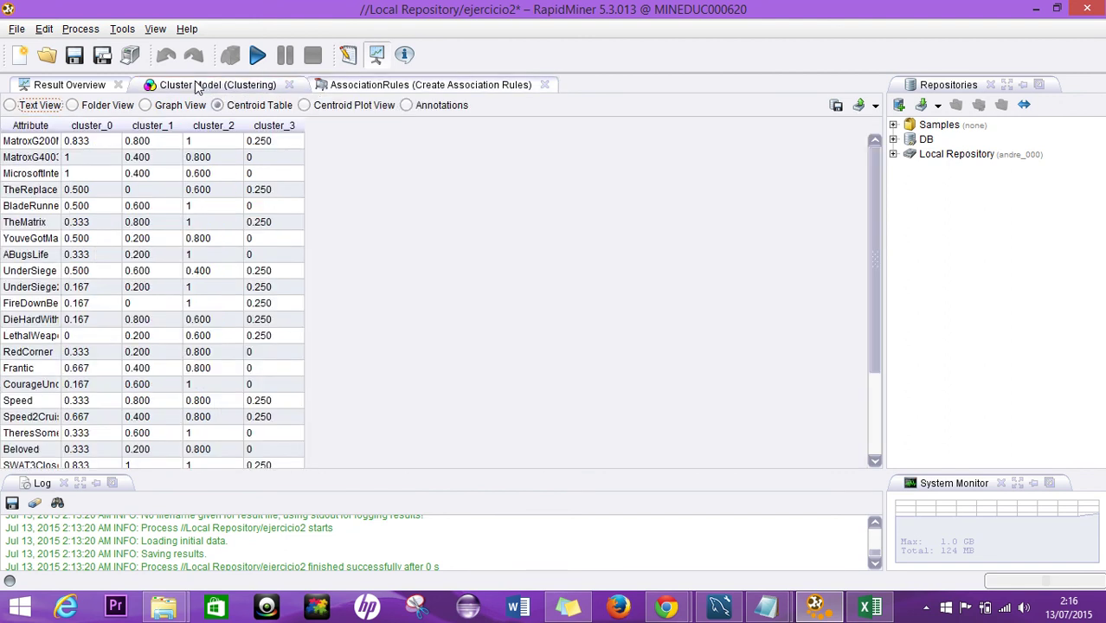
{"action": "left_click", "coordinate": [78, 86]}
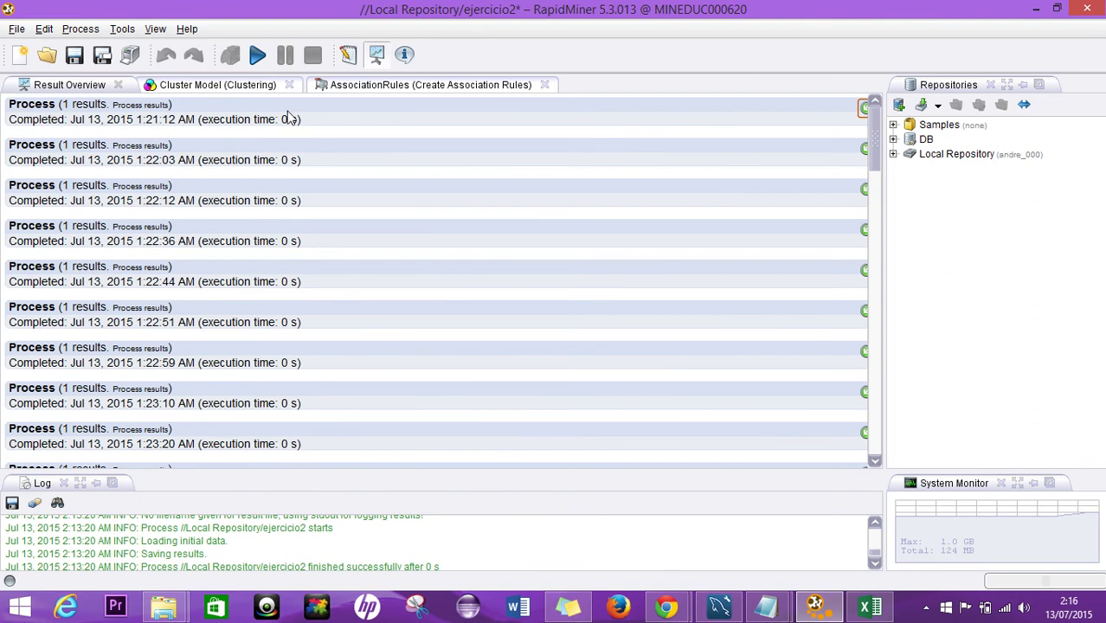
{"action": "left_click", "coordinate": [203, 86]}
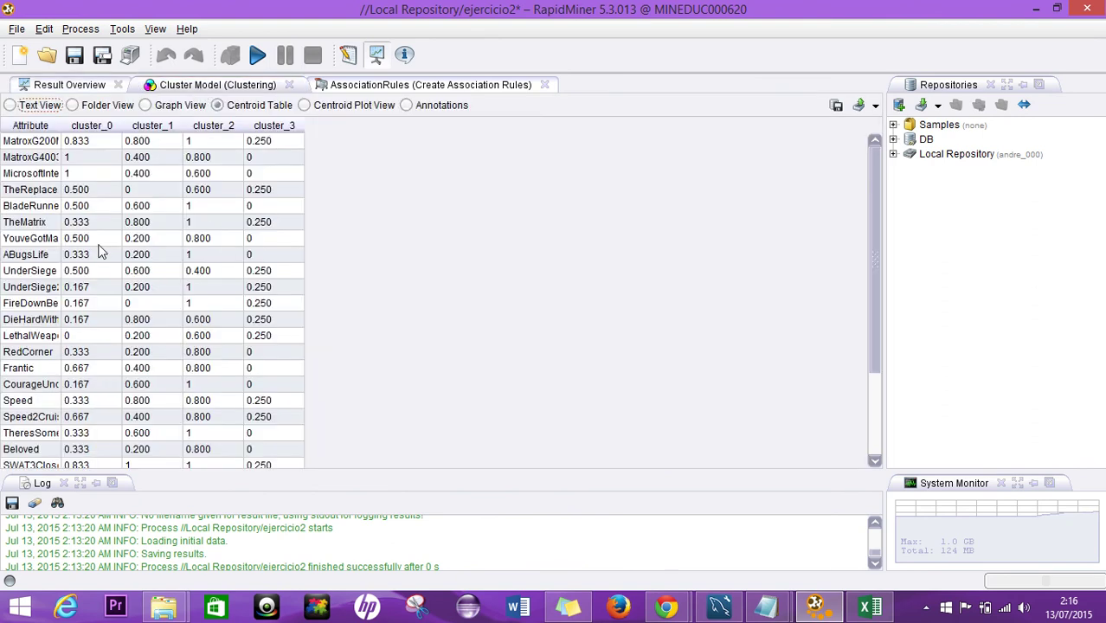
{"action": "left_click", "coordinate": [31, 105]}
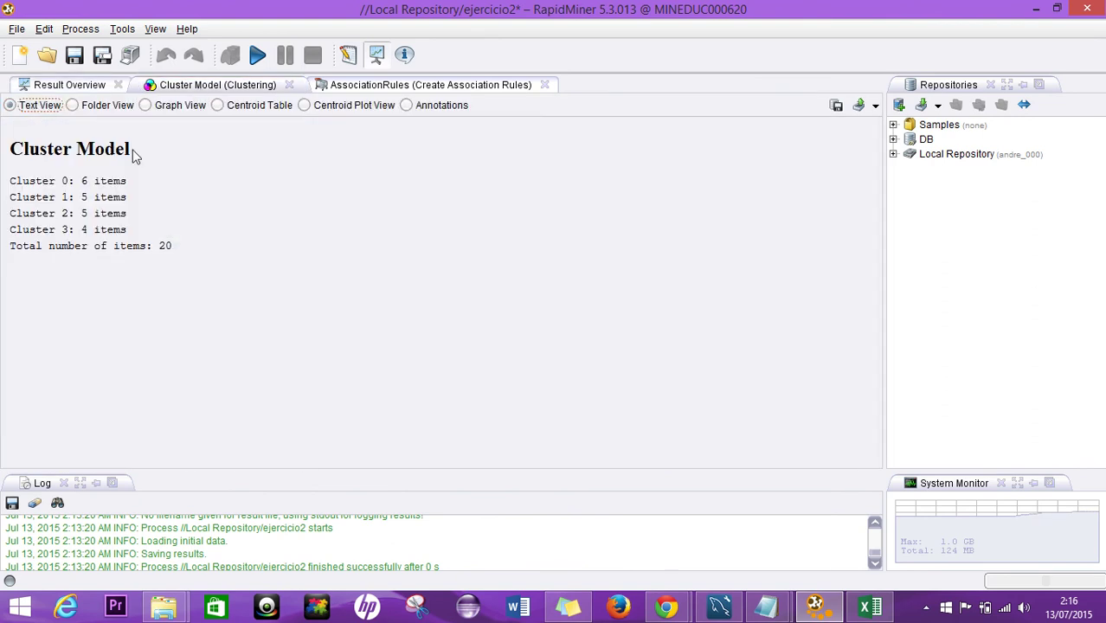
{"action": "left_click", "coordinate": [138, 103]}
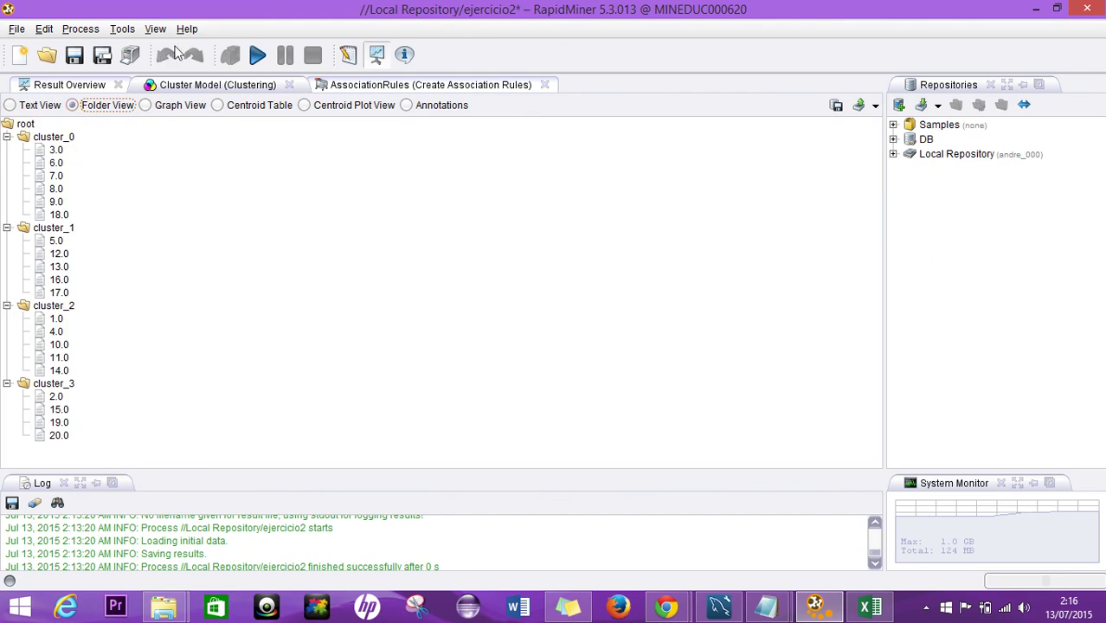
{"action": "left_click", "coordinate": [348, 54]}
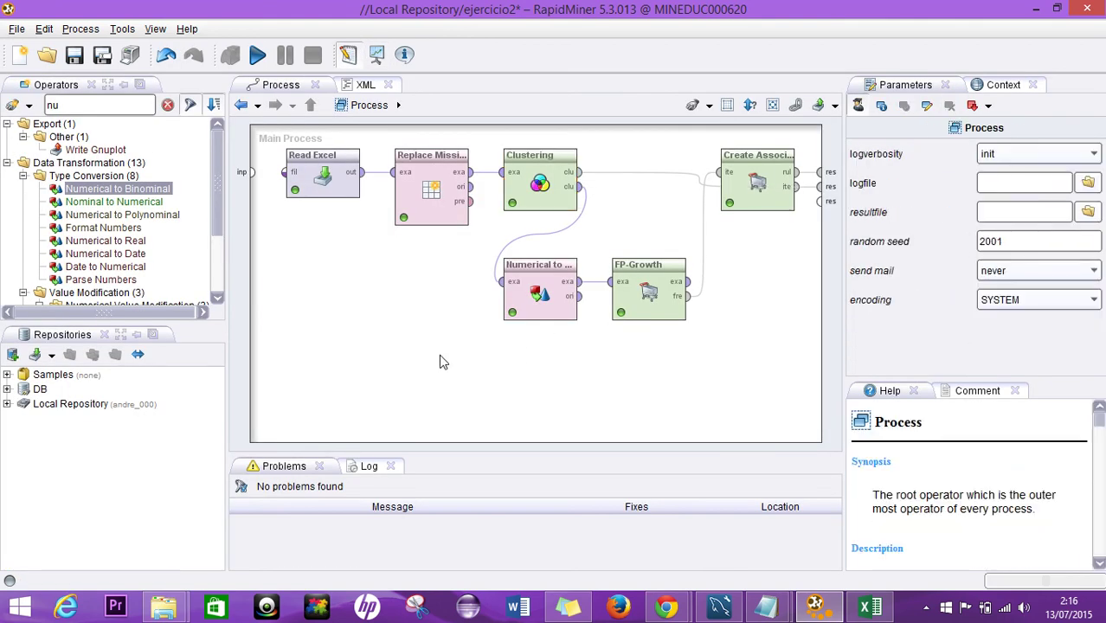